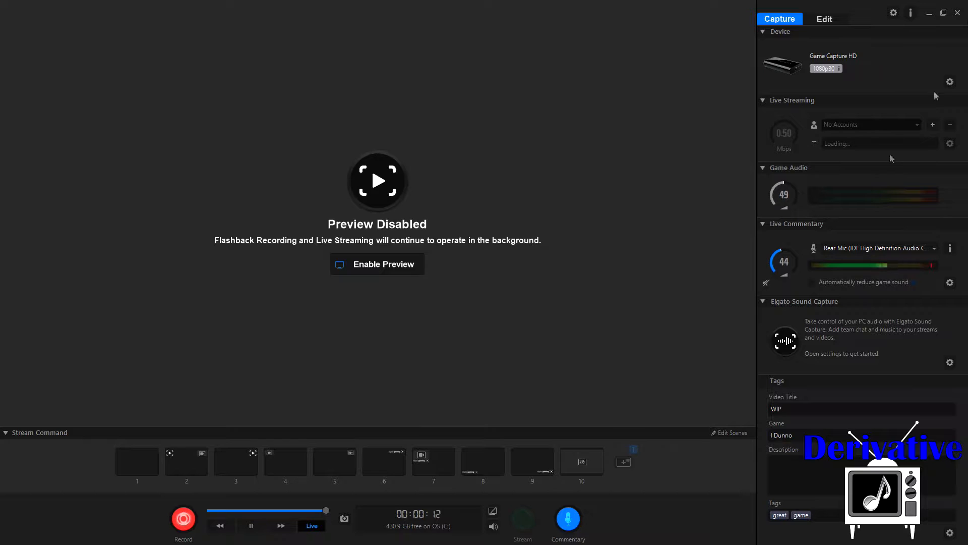
- Set the live commentary microphone level to 38 and switch to Source Filmmaker
left_click_drag(776, 250, 778, 263)
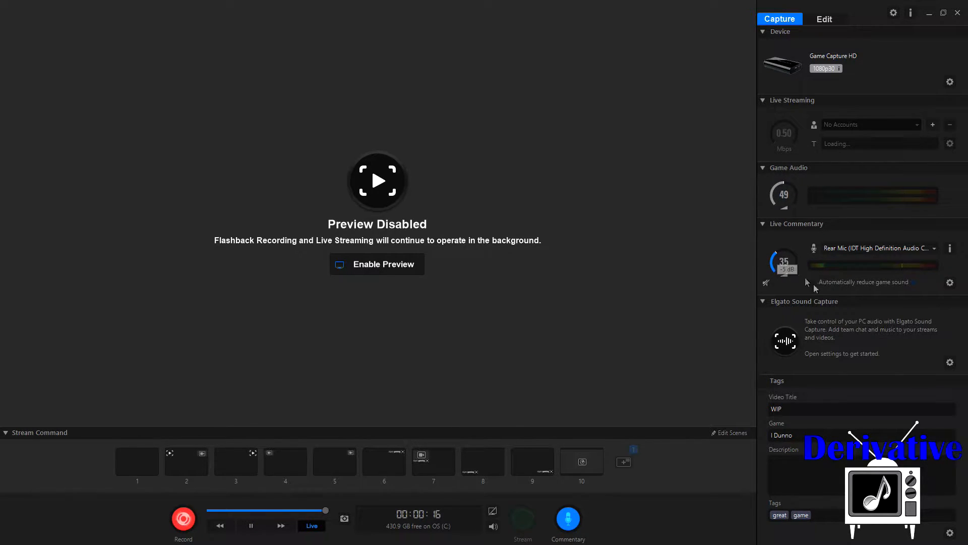
mouse_move(780, 258)
left_click_drag(776, 254, 778, 252)
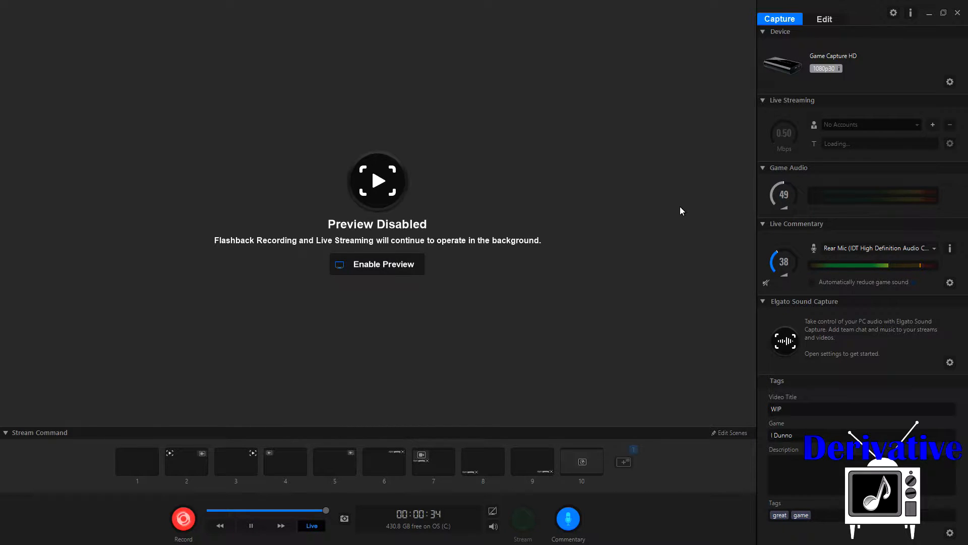
left_click(930, 15)
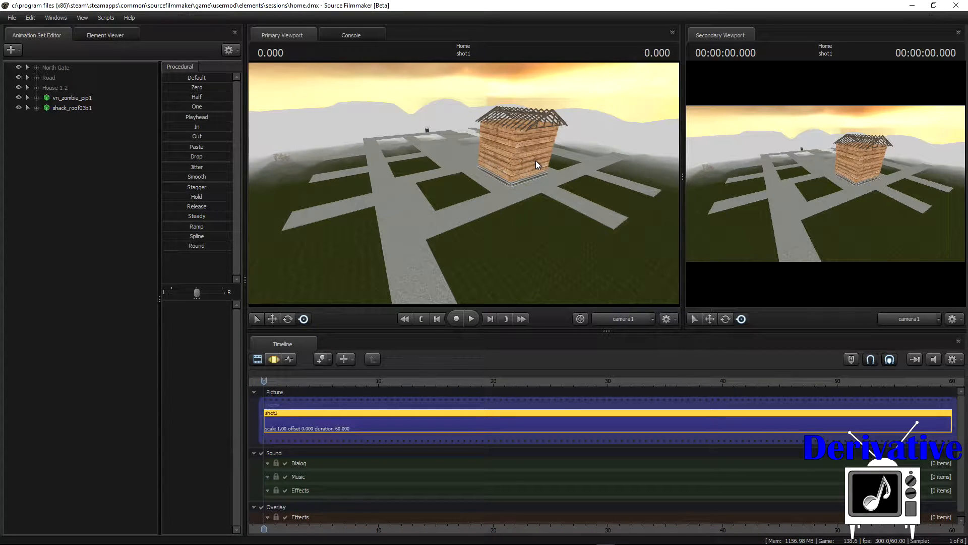
- Survey the town layout with its road grid and wooden house from an elevated camera position
left_click_drag(457, 221, 356, 93)
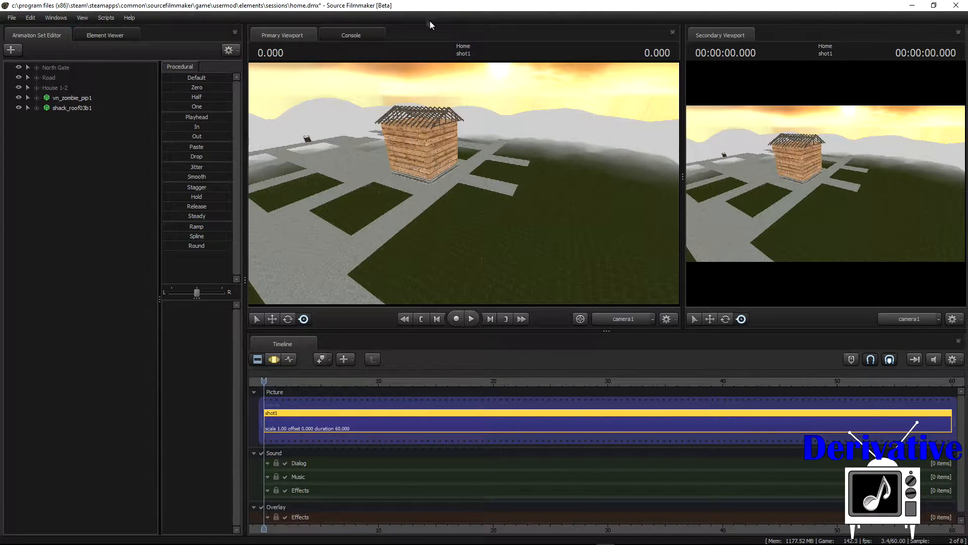
left_click_drag(473, 105, 414, 102)
key("w")
key("a")
key("a")
key("z")
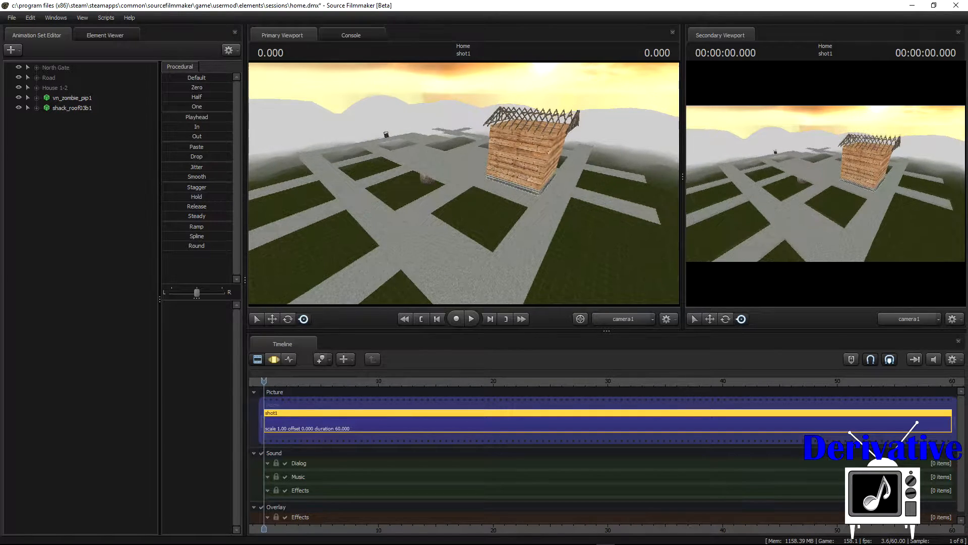
left_click_drag(414, 102, 388, 101)
key("z")
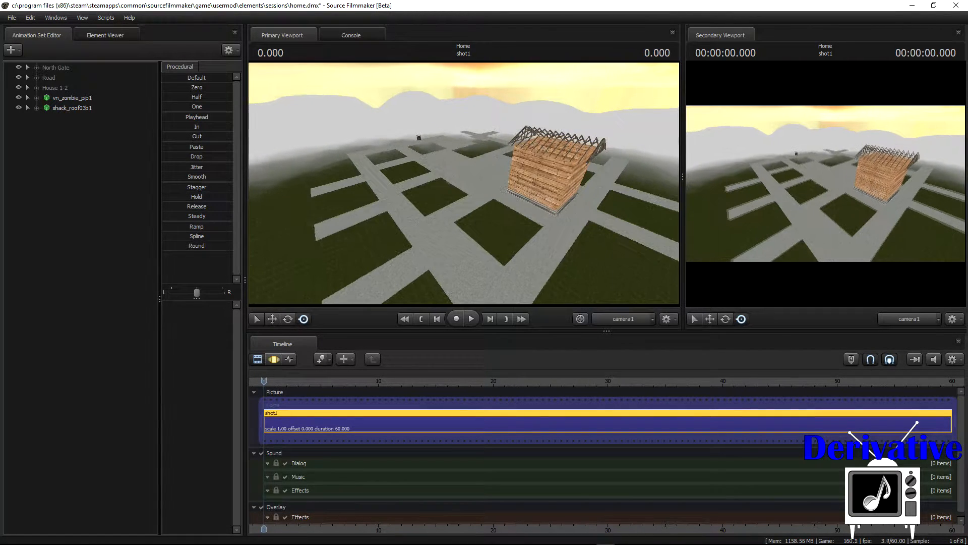
key("z")
left_click_drag(458, 173, 467, 177)
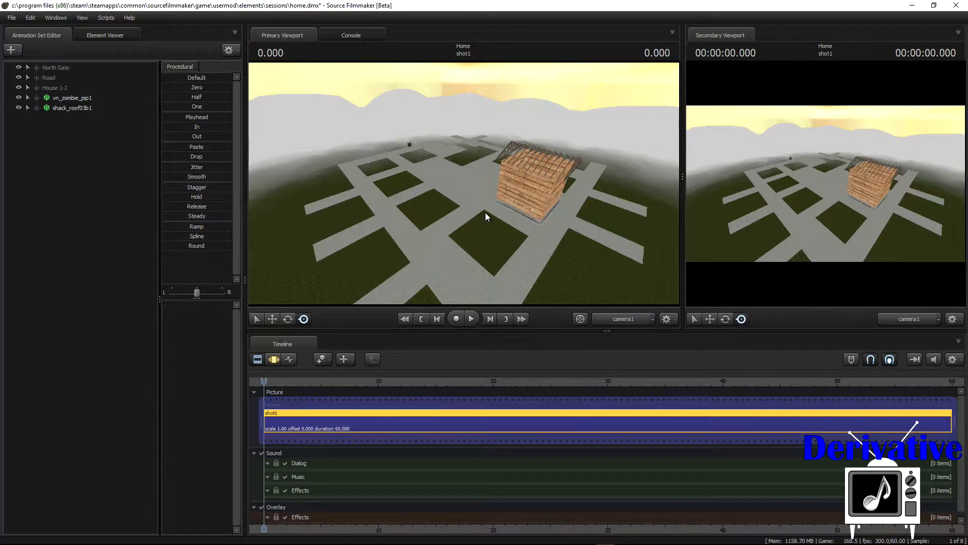
- View the control points of the road and house models in the Motion Editor, and return to the Clip Editor
key("ctrl")
left_click(273, 360)
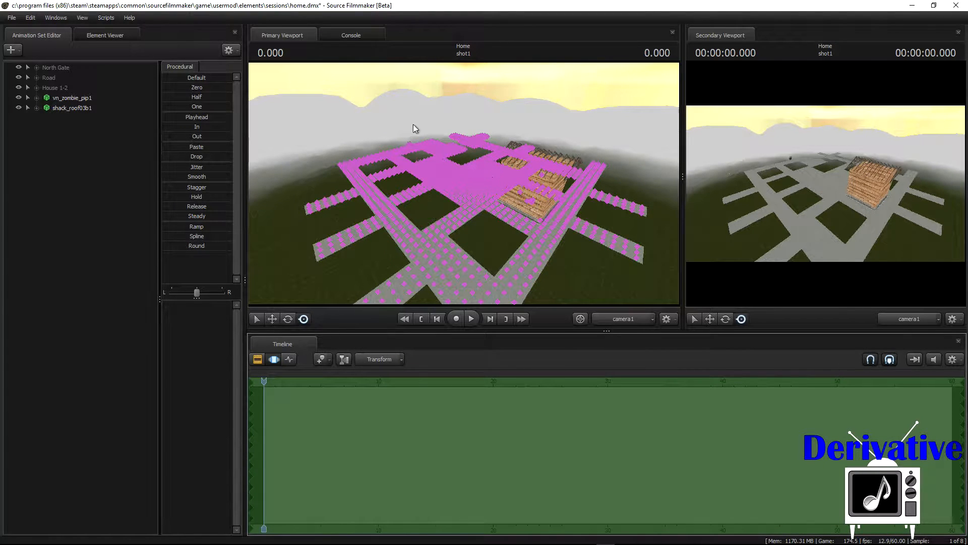
left_click(257, 359)
- Expand the Road group, review its Vertical and Horizontal pieces down to Vertical448, and collapse the group
left_click(37, 77)
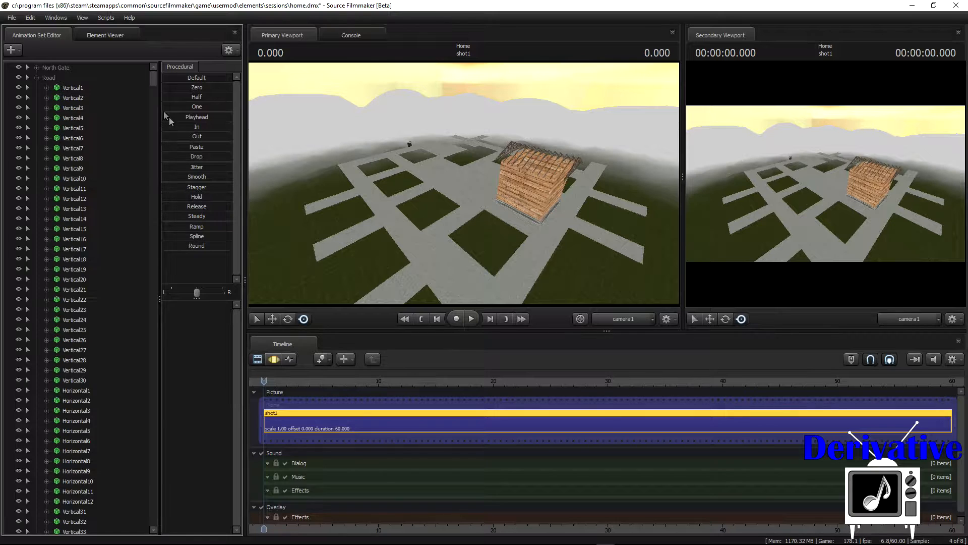
left_click_drag(156, 79, 121, 511)
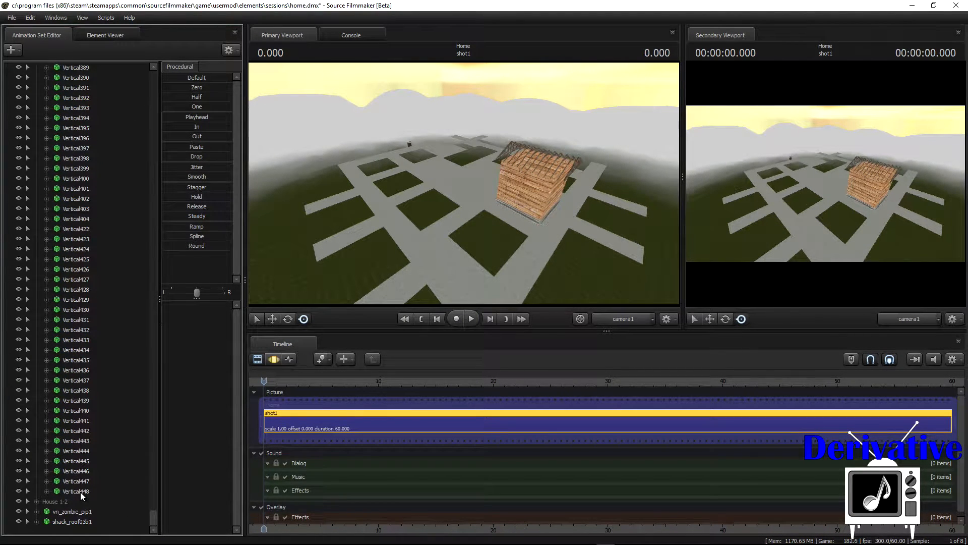
left_click_drag(154, 515, 158, 505)
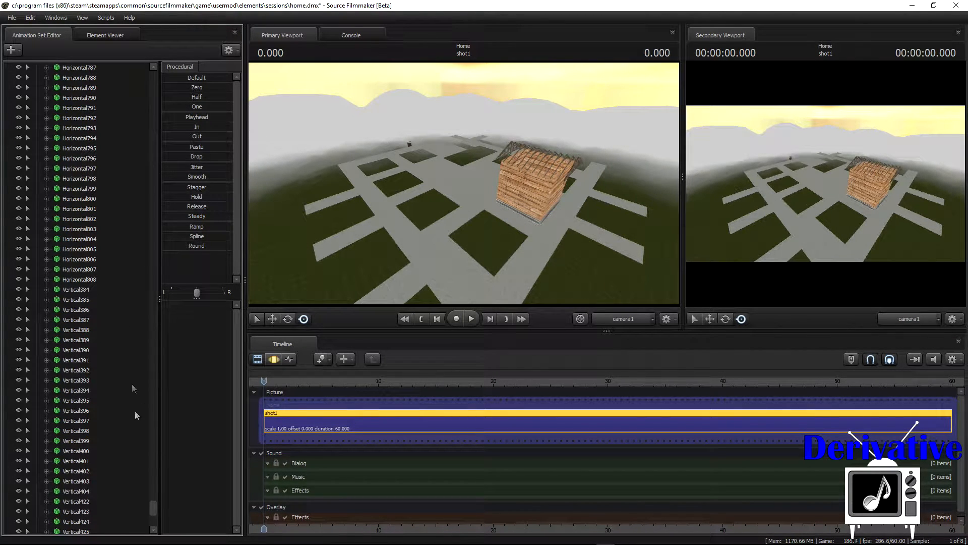
left_click_drag(156, 509, 156, 525)
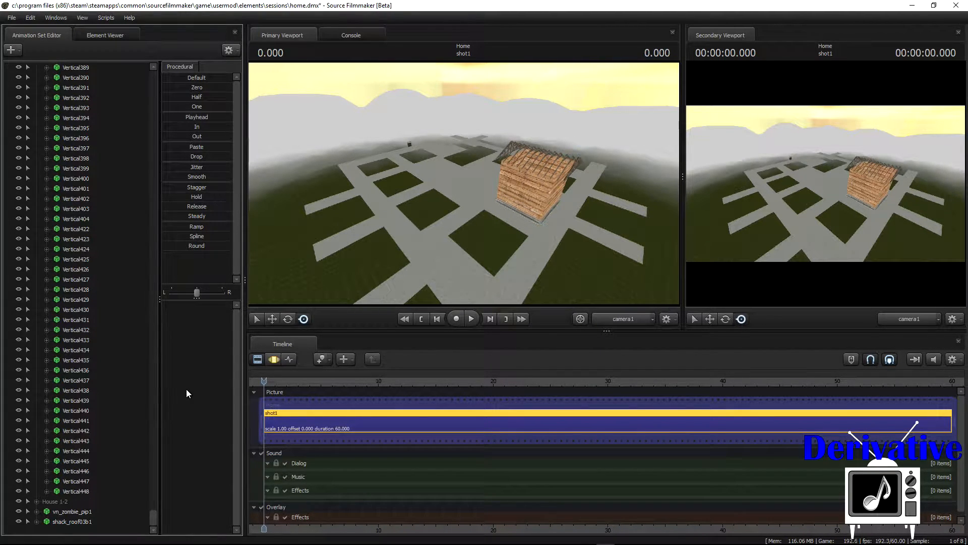
left_click_drag(153, 519, 147, 66)
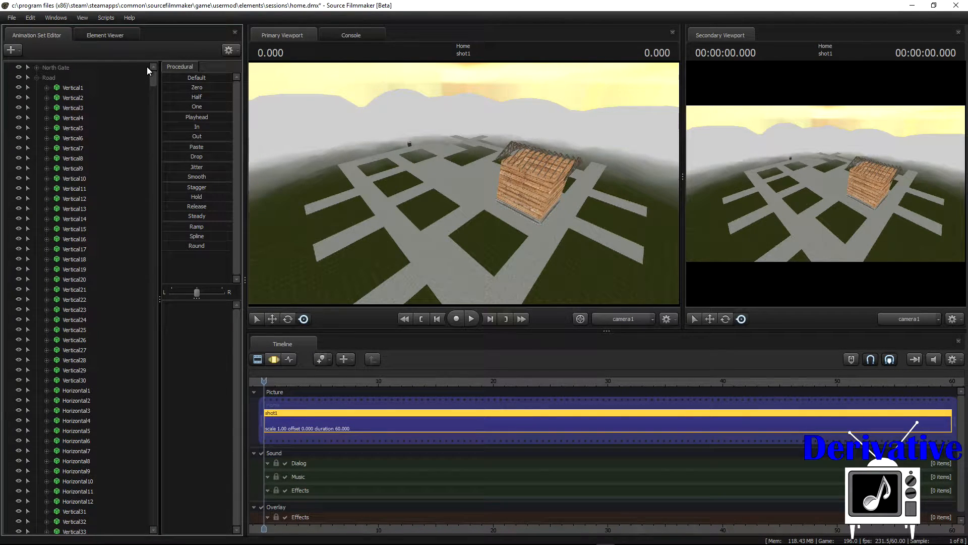
left_click(37, 76)
- Inspect the wooden house up close, including its outer walls, roof trusses and interior floor
left_click_drag(464, 183, 502, 141)
key("w")
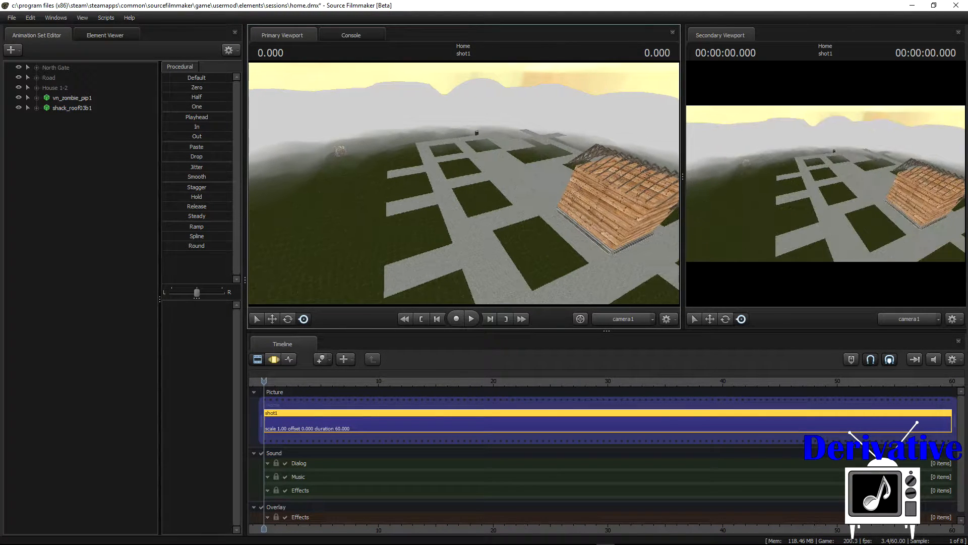
key("w")
key("w")
key("w")
key("a")
key("w")
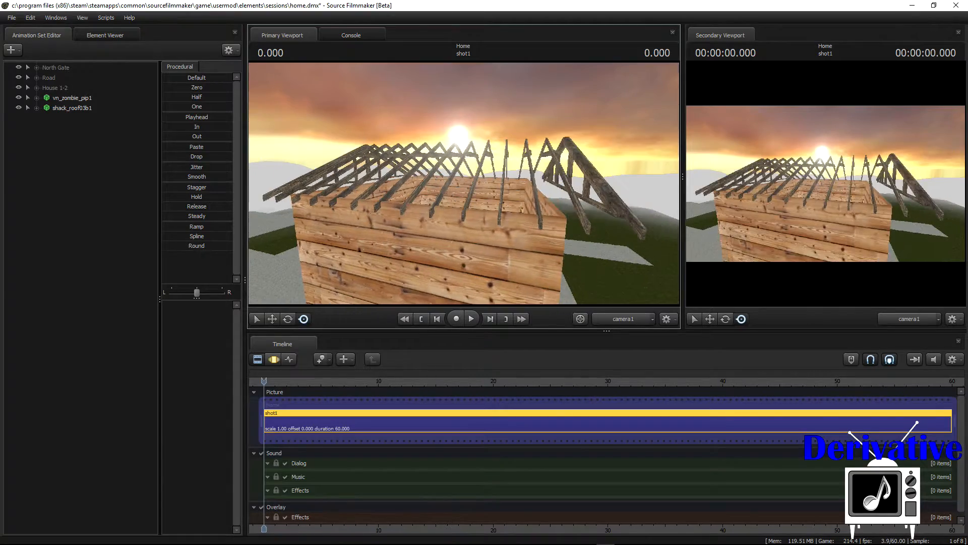
left_click_drag(464, 183, 449, 201)
key("d")
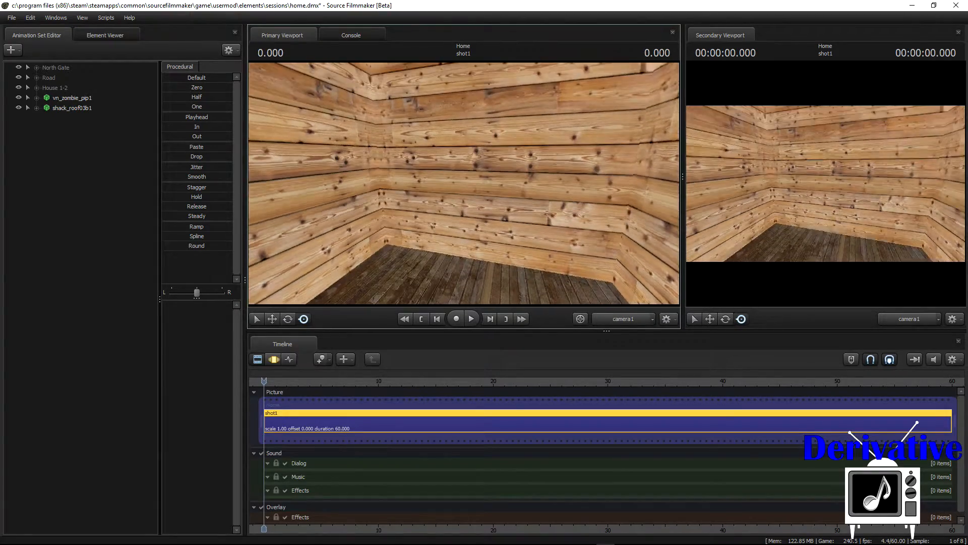
- Examine the open roof frame from above and the whole house in its place among the roads
key("z")
key("z")
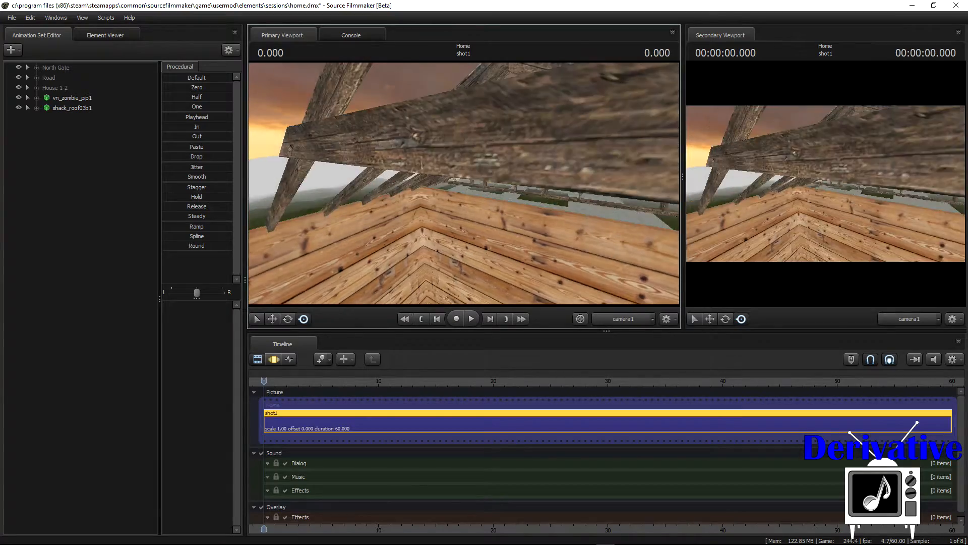
key("z")
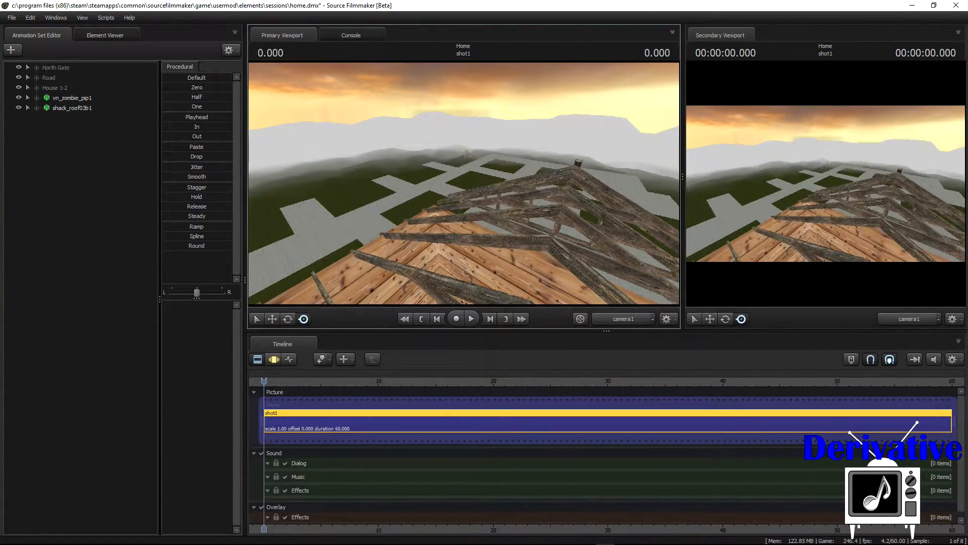
left_click_drag(464, 183, 353, 227)
key("a")
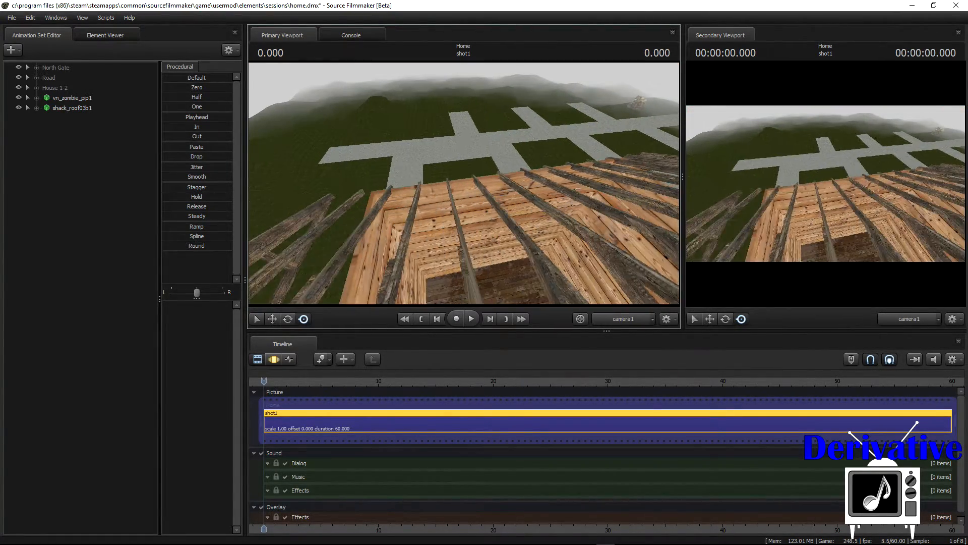
key("a")
key("a")
mouse_move(463, 183)
left_mouse_down()
mouse_move(555, 252)
mouse_move(466, 179)
mouse_move(462, 161)
mouse_move(502, 196)
mouse_move(476, 183)
mouse_move(507, 184)
mouse_move(545, 136)
mouse_move(469, 169)
mouse_move(471, 154)
mouse_move(467, 184)
left_mouse_up()
key("s")
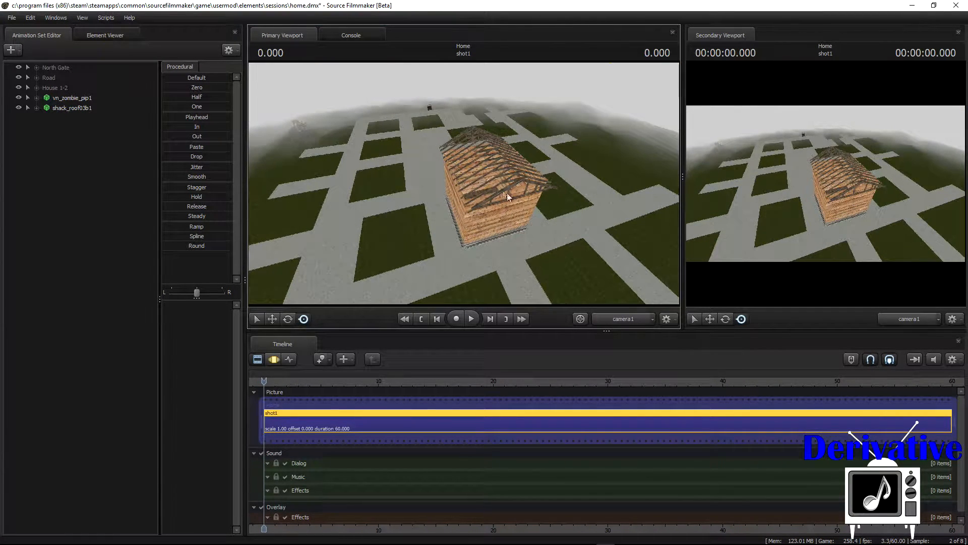
- Examine the floor models that make up the roads and the grass plots between them
left_click_drag(520, 198, 378, 154)
key("w")
key("w")
key("s")
key("ctrl")
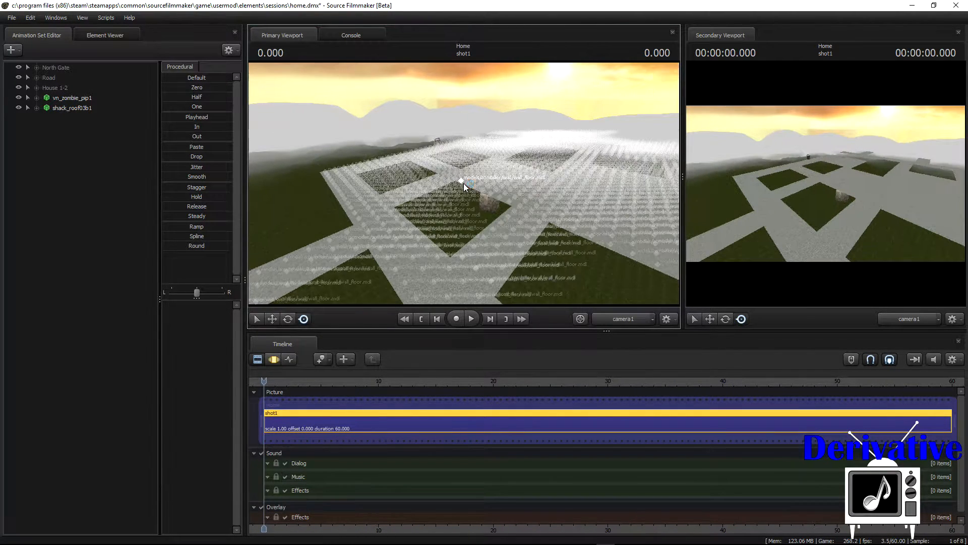
key("d")
left_click_drag(554, 177, 542, 232)
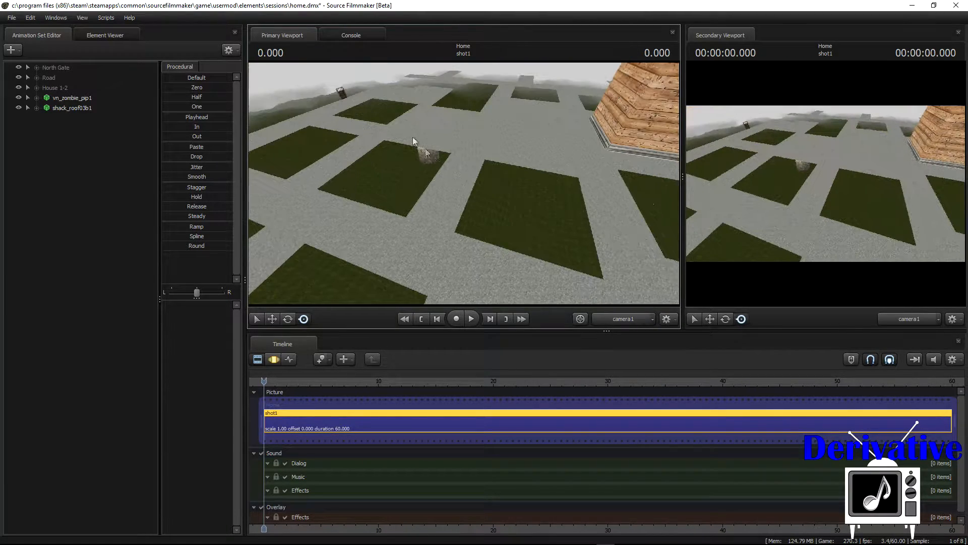
key("ctrl")
left_click_drag(612, 225, 676, 234)
left_click_drag(464, 183, 595, 164)
key("d")
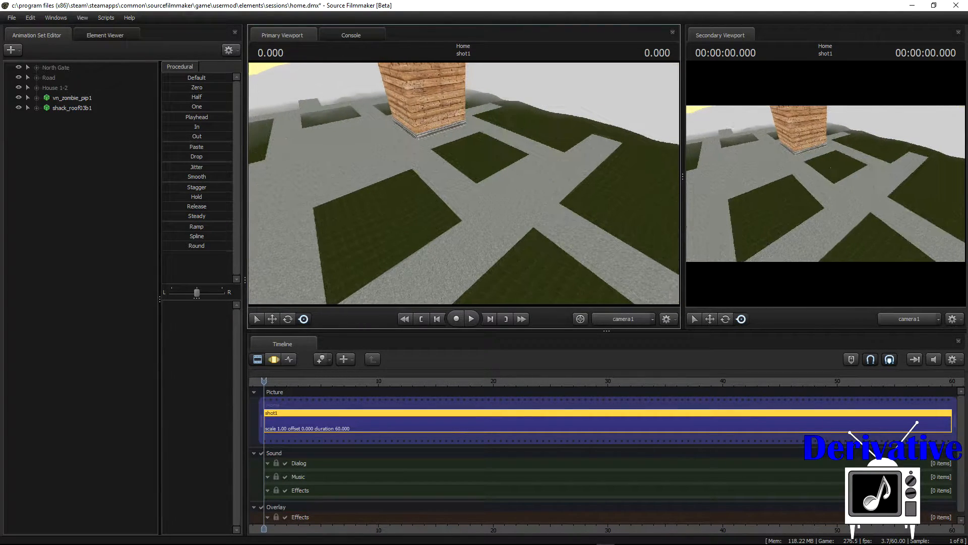
- Look over the road network and the empty plots around the house from several elevated angles
left_click_drag(464, 183, 488, 187)
key("w")
key("w")
key("ctrl")
key("ctrl")
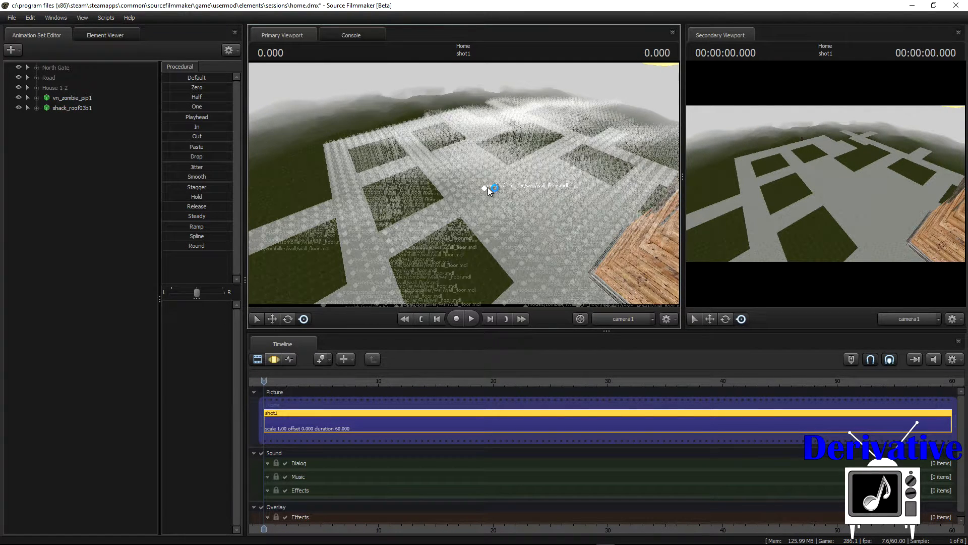
left_click_drag(488, 187, 464, 183)
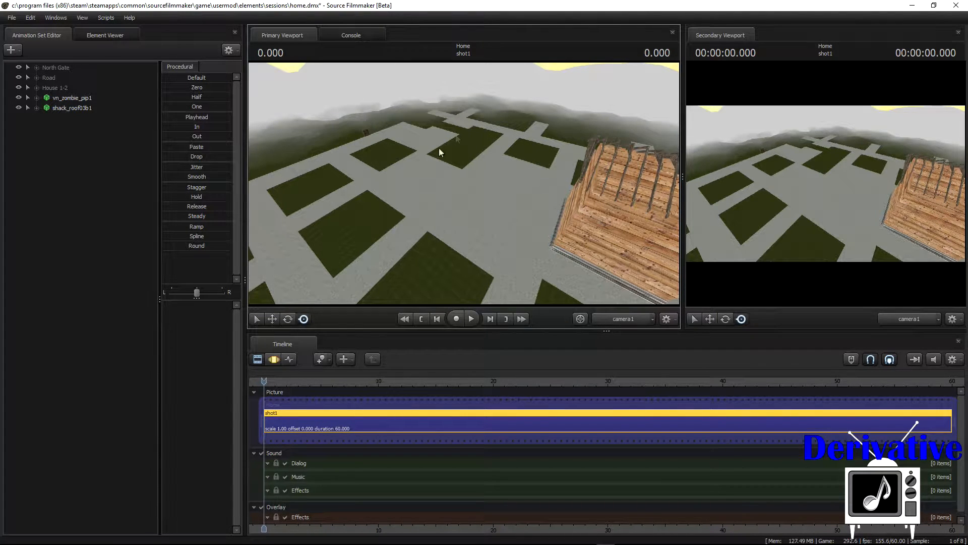
left_click_drag(534, 132, 561, 126)
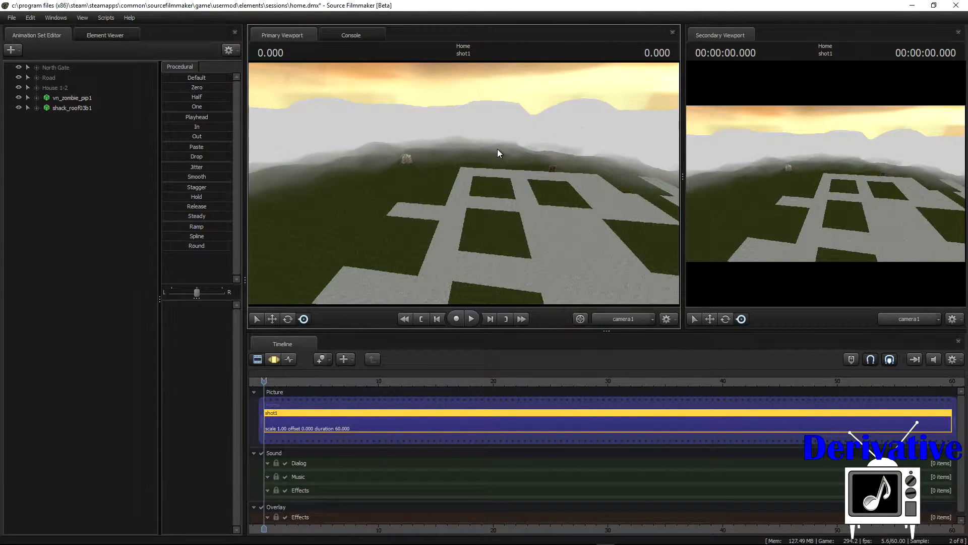
left_click_drag(490, 171, 355, 149)
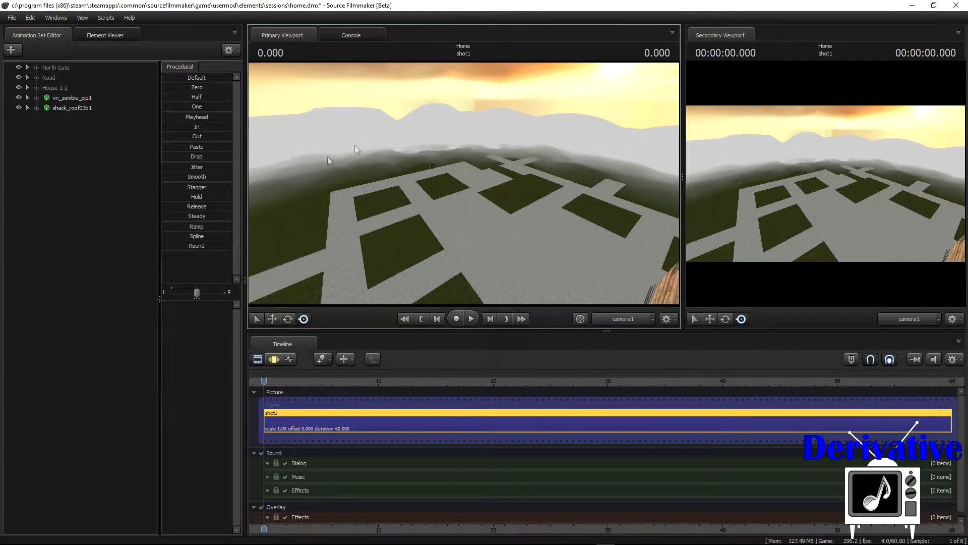
left_click_drag(433, 166, 519, 235)
left_click_drag(465, 183, 411, 134)
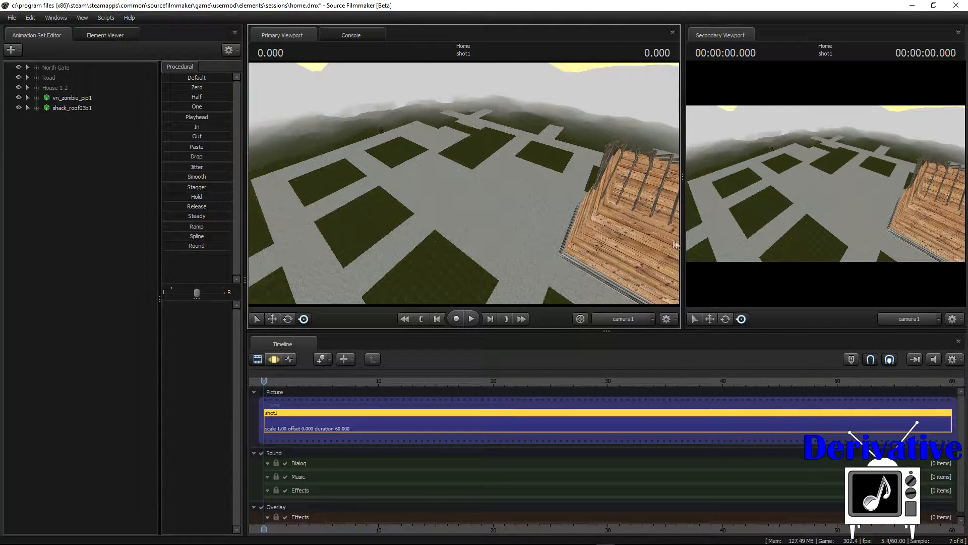
left_click_drag(546, 140, 367, 102)
left_click_drag(595, 180, 670, 253)
left_click_drag(456, 119, 430, 269)
key("z")
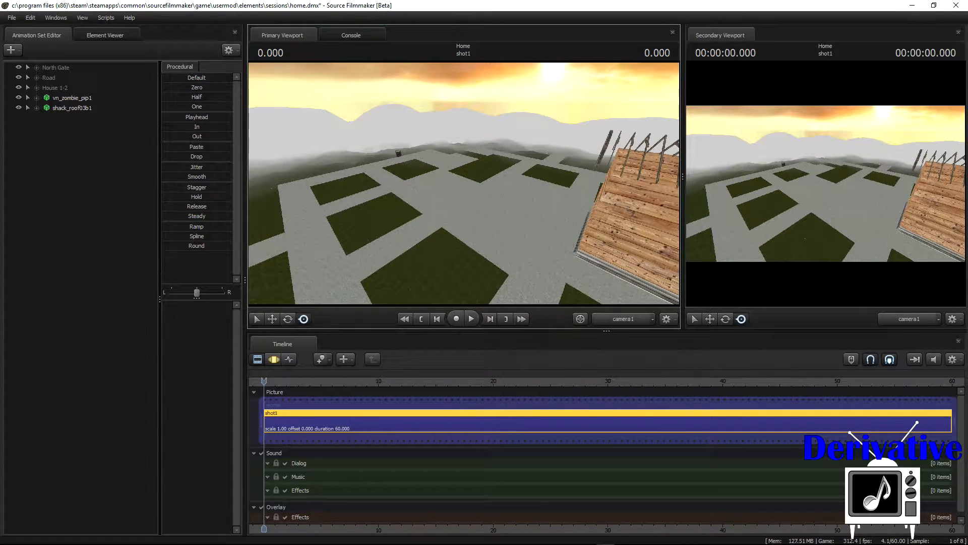
left_click_drag(541, 140, 540, 171)
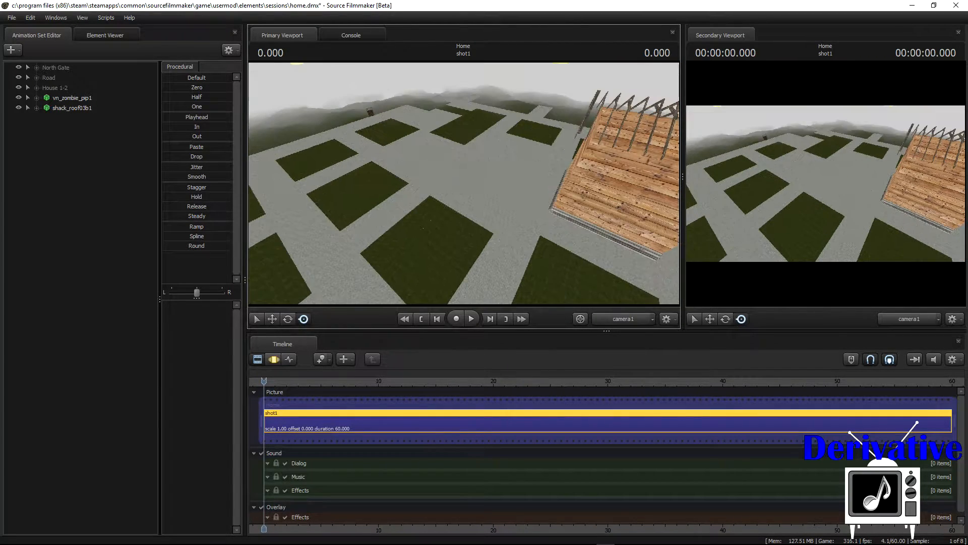
key("ctrl+s")
left_click_drag(474, 189, 504, 187)
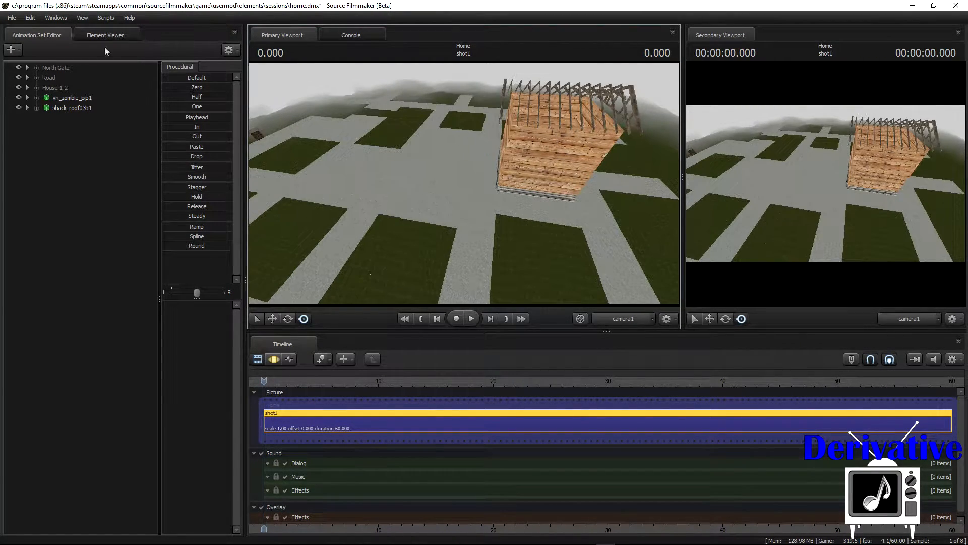
- Open the salem.dmx session and dismiss the camera manipulation warning
left_click(11, 17)
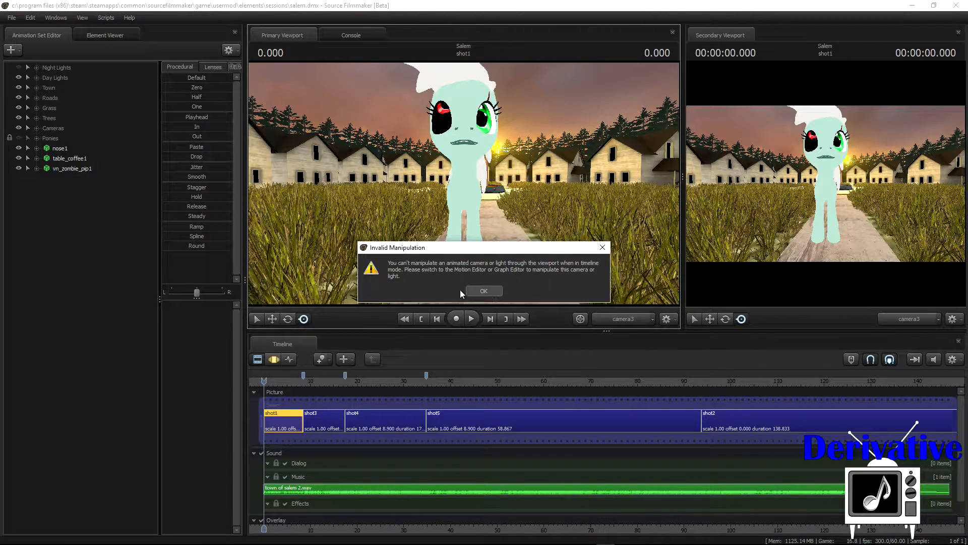
left_click(491, 290)
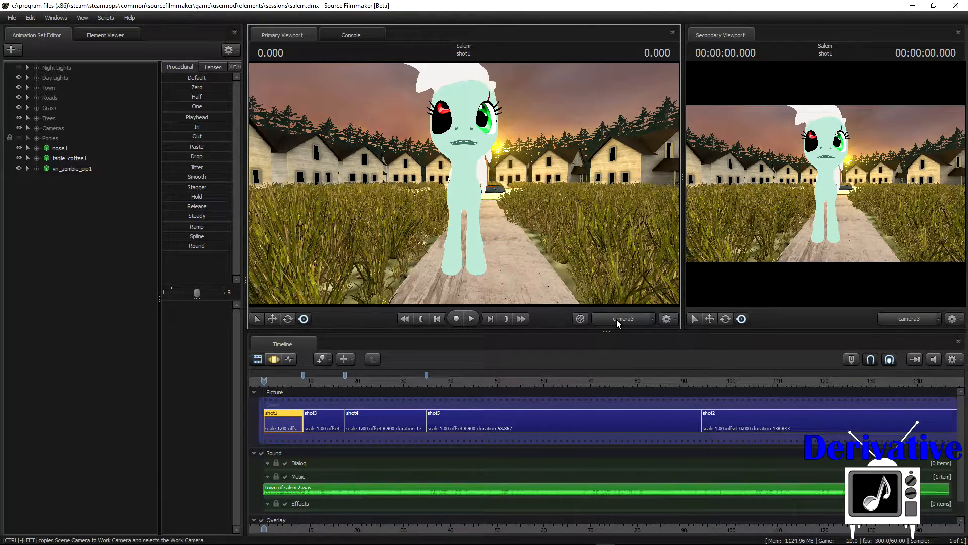
- Copy camera3 to the Work Camera in the primary viewport and select the vn_zombie_pip1 animation set
left_click(616, 320, "ctrl")
left_click_drag(463, 183, 385, 183)
key("d")
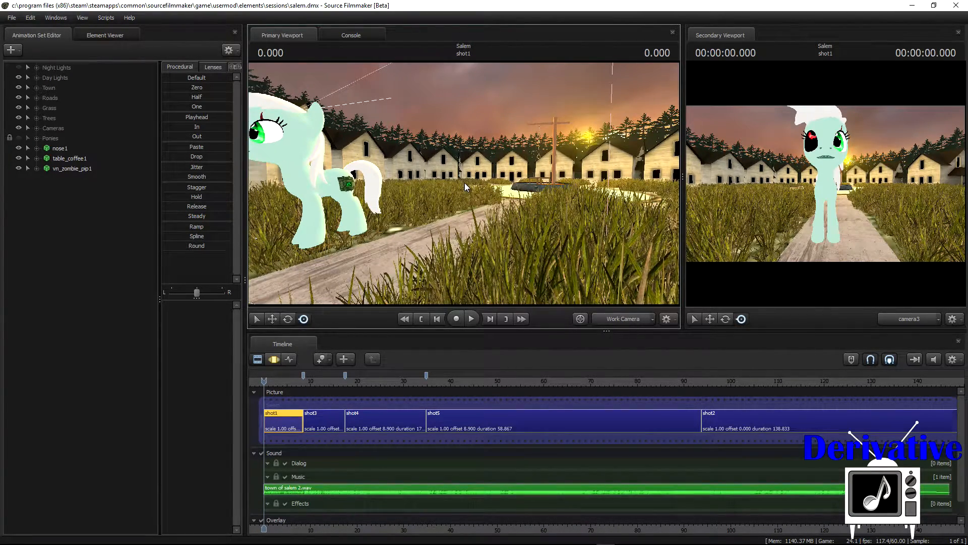
left_click(73, 169)
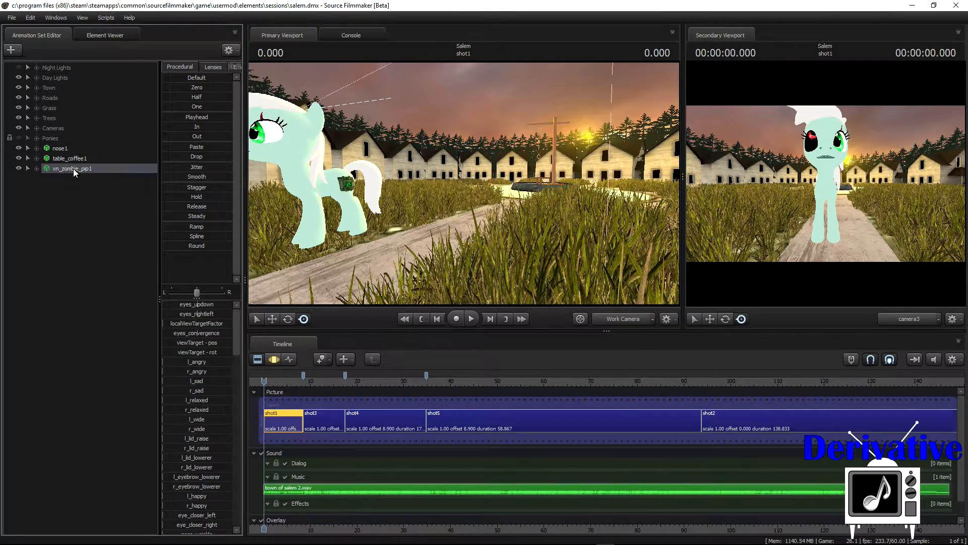
- Delete the vn_zombie_pip1 animation set from shot1
right_click(66, 168)
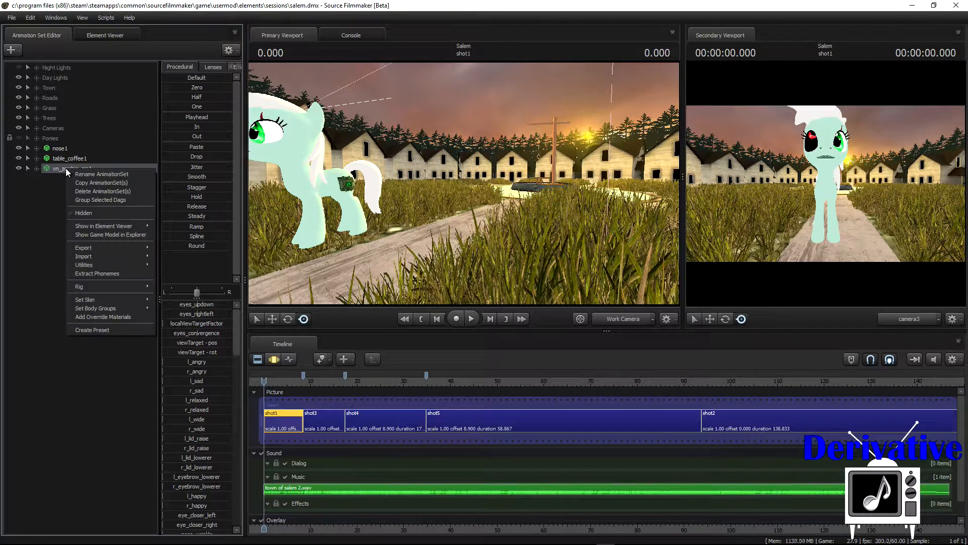
left_click(95, 191)
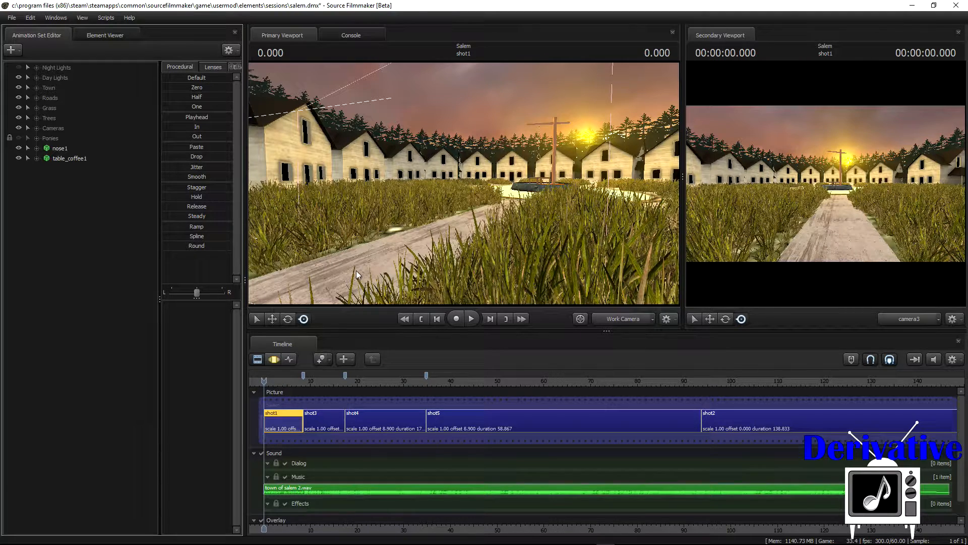
- Switch to the Game Capture HD software to check the recording, and minimize it
mouse_move(585, 543)
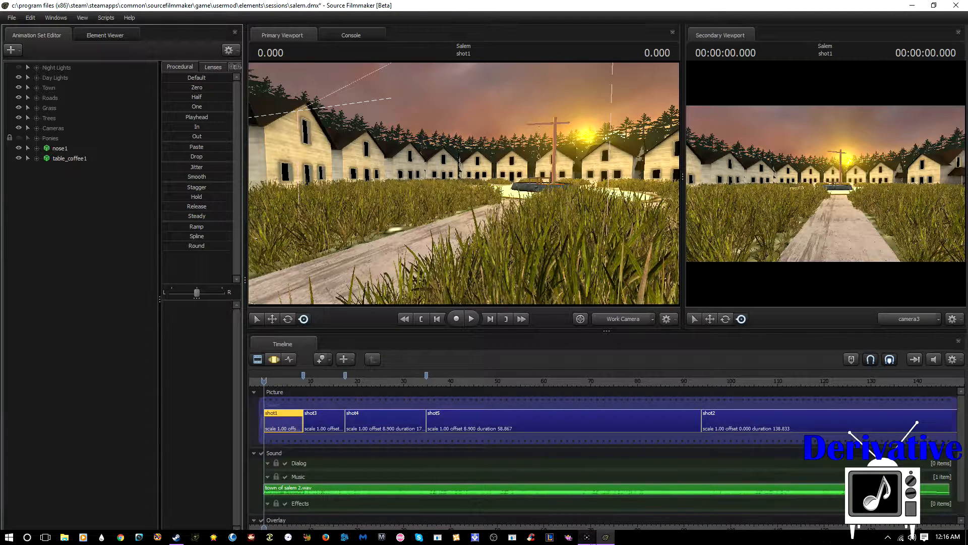
left_click(586, 537)
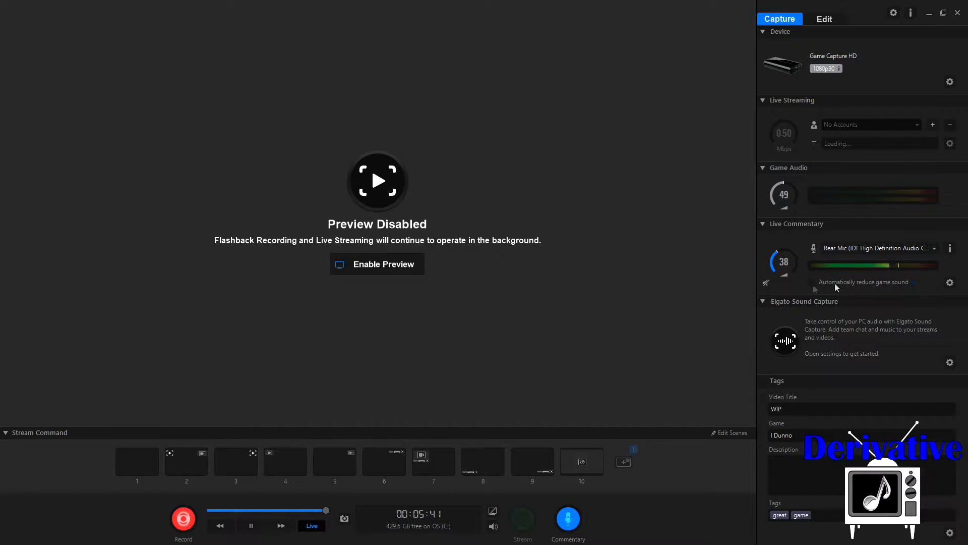
left_click(930, 14)
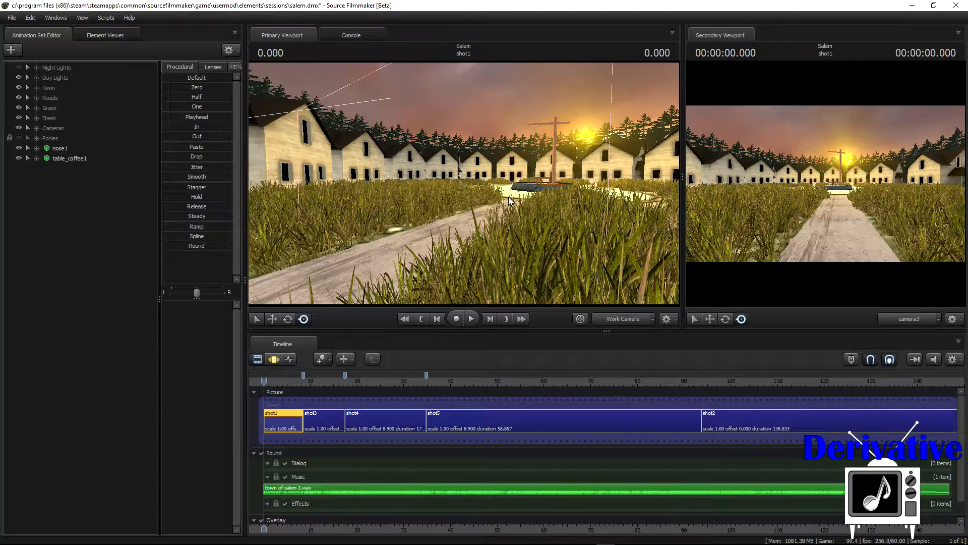
- Save the session and scrub the playhead from shot1 through shot3 to about 36.6 seconds in shot5
scroll(350, 507, "up", 4)
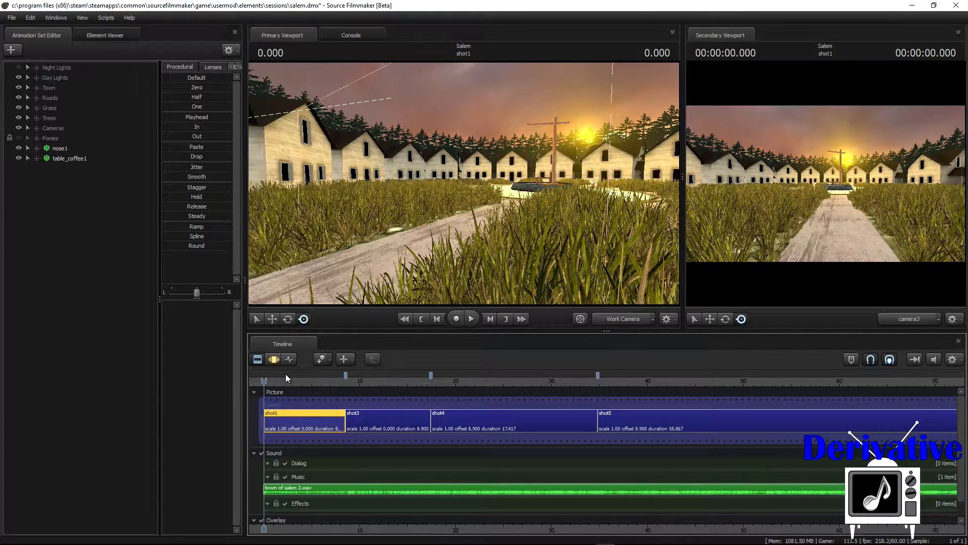
key("ctrl+s")
left_click_drag(265, 381, 345, 381)
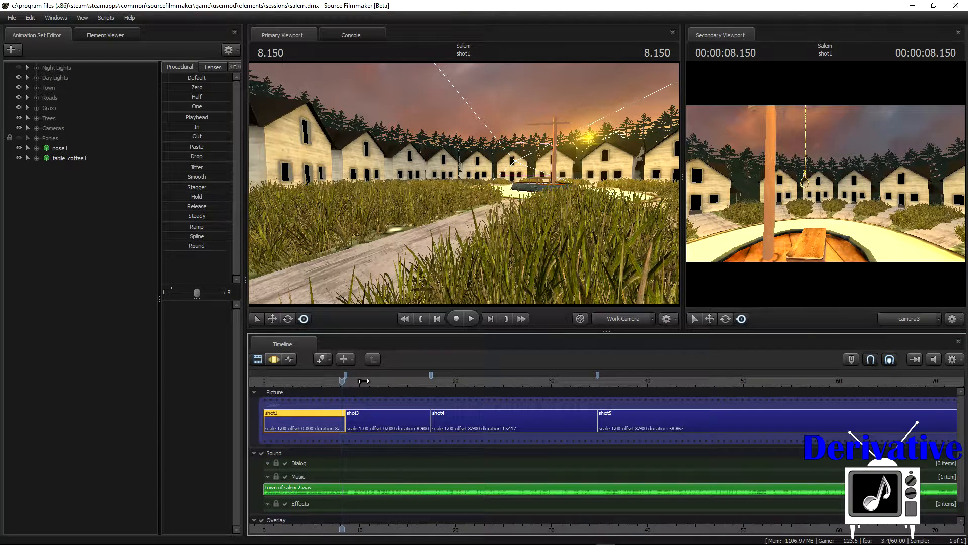
left_click(363, 381)
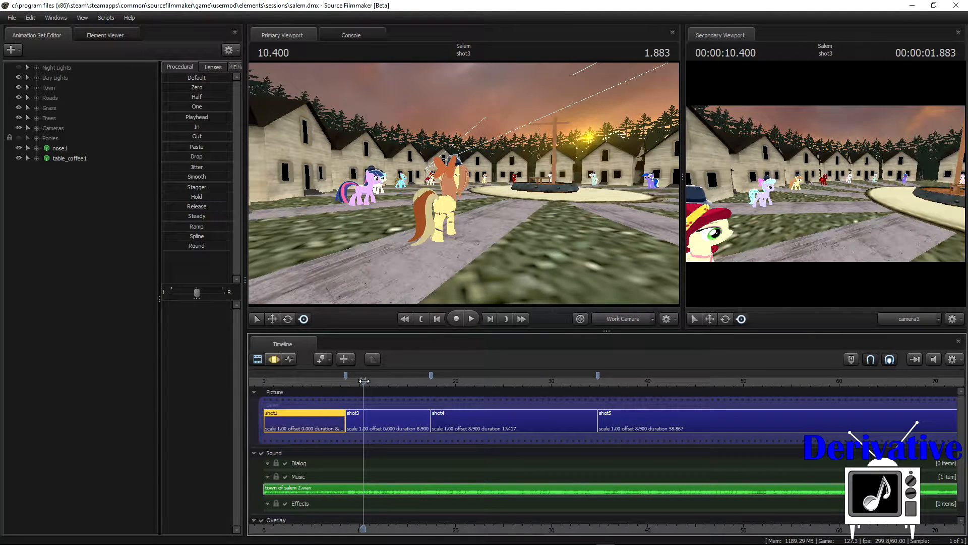
left_click_drag(364, 382, 627, 382)
- Select shot5 in the timeline and switch the primary viewport from the Work Camera to the scene camera
scroll(619, 449, "down", 2)
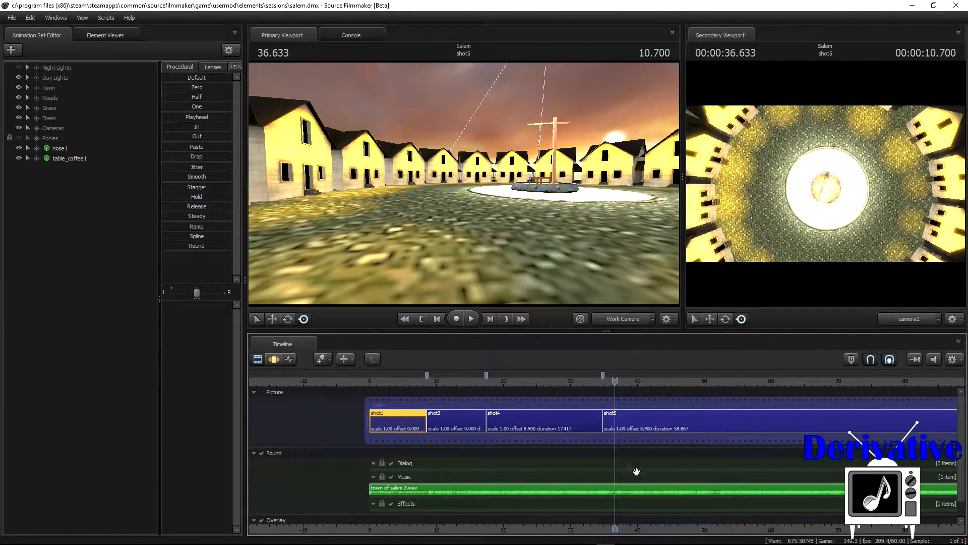
middle_click_drag(655, 531, 585, 523)
left_click(591, 422)
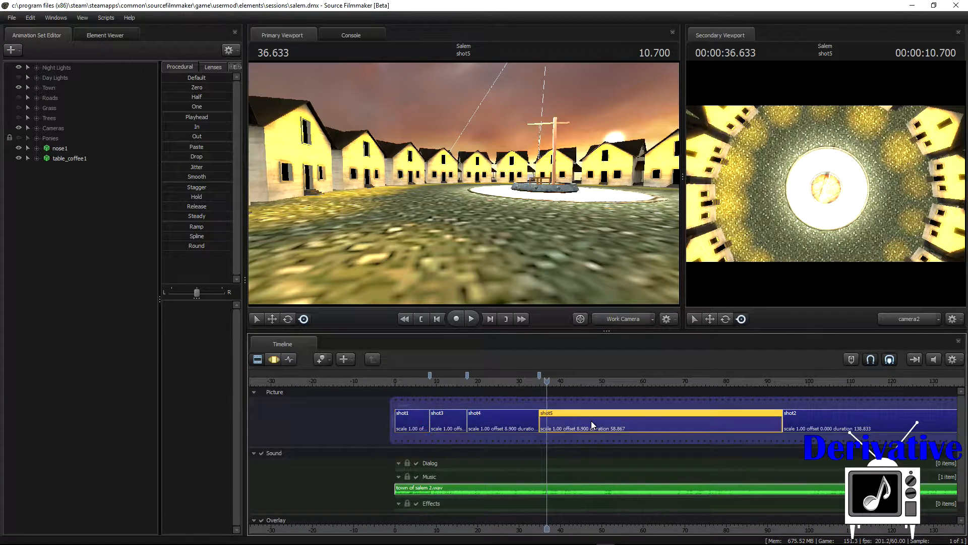
scroll(544, 489, "down", 3)
scroll(545, 489, "down", 2)
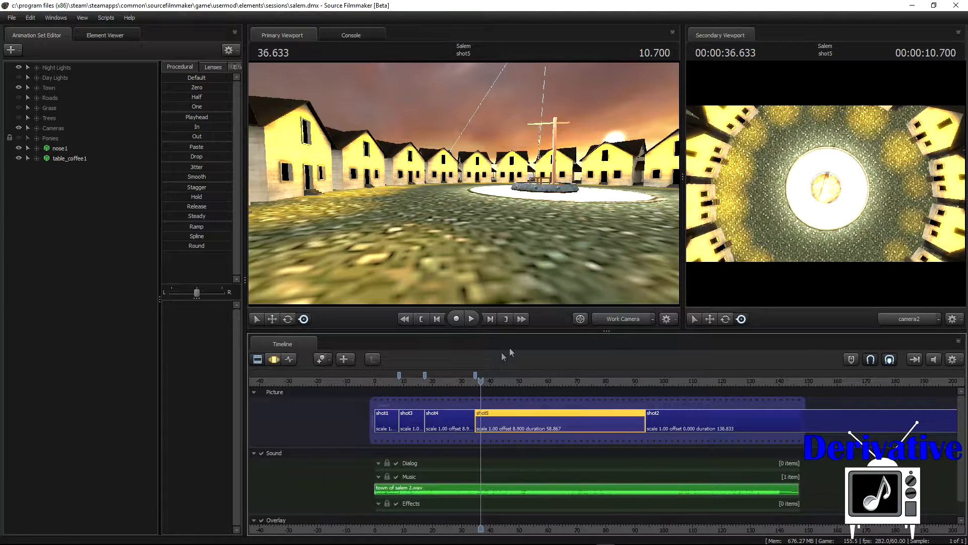
left_click(613, 319)
- Try camera3 and camera1 as the scene camera of shot5, viewing the shot at 38.7 seconds
left_click(652, 320)
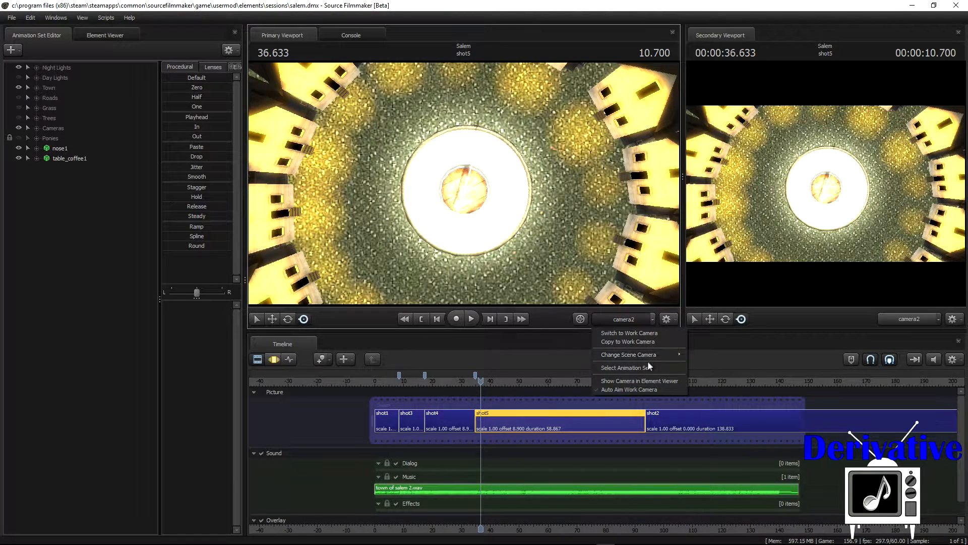
mouse_move(641, 358)
left_click(705, 387)
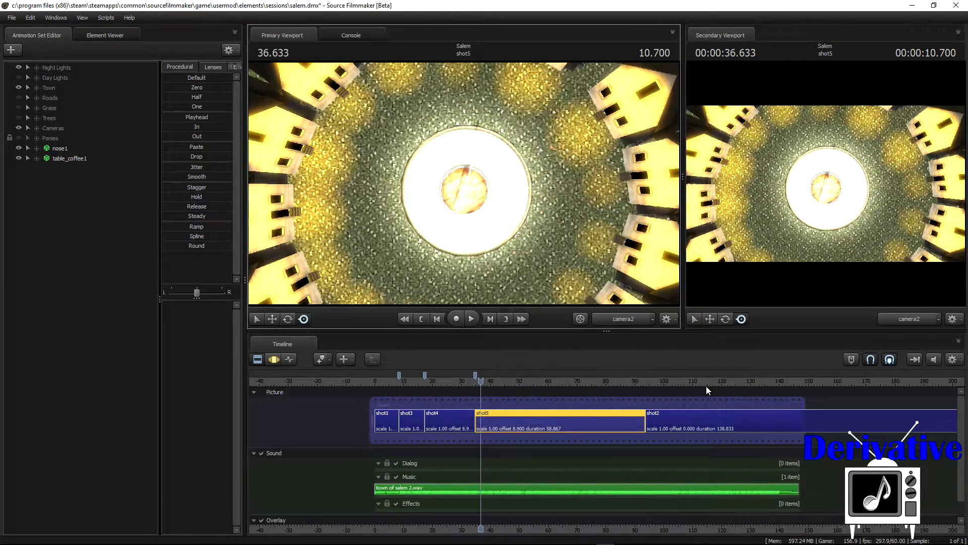
scroll(550, 428, "up", 2)
left_click_drag(481, 382, 489, 383)
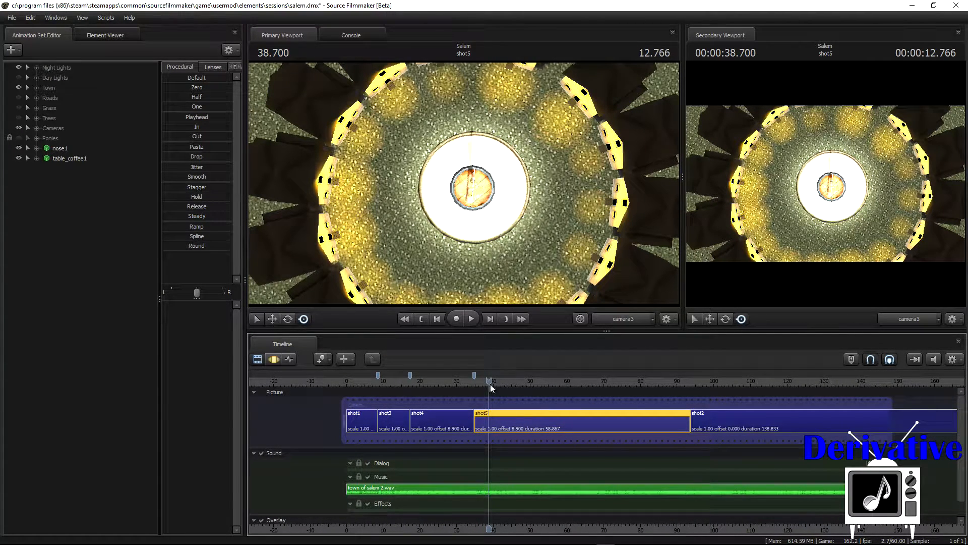
left_click(652, 319)
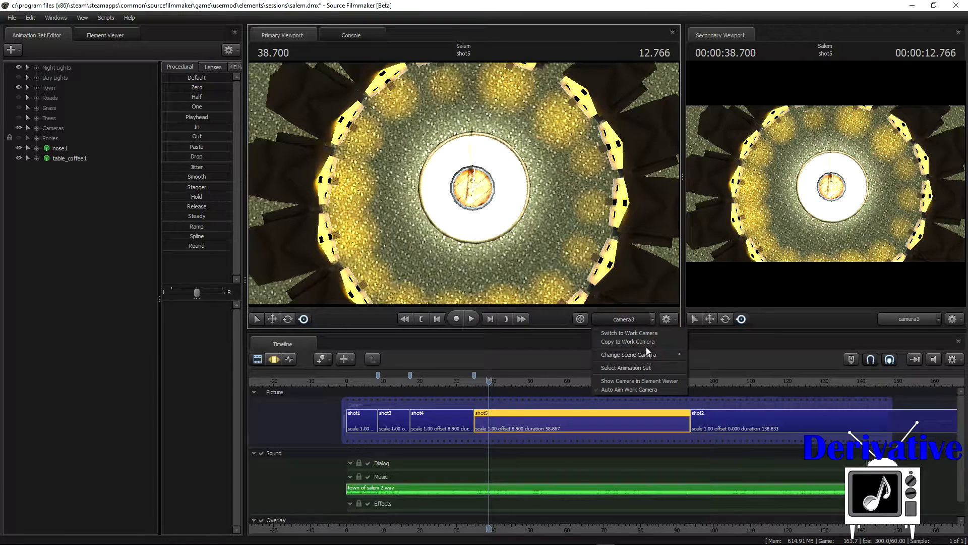
left_click(706, 368)
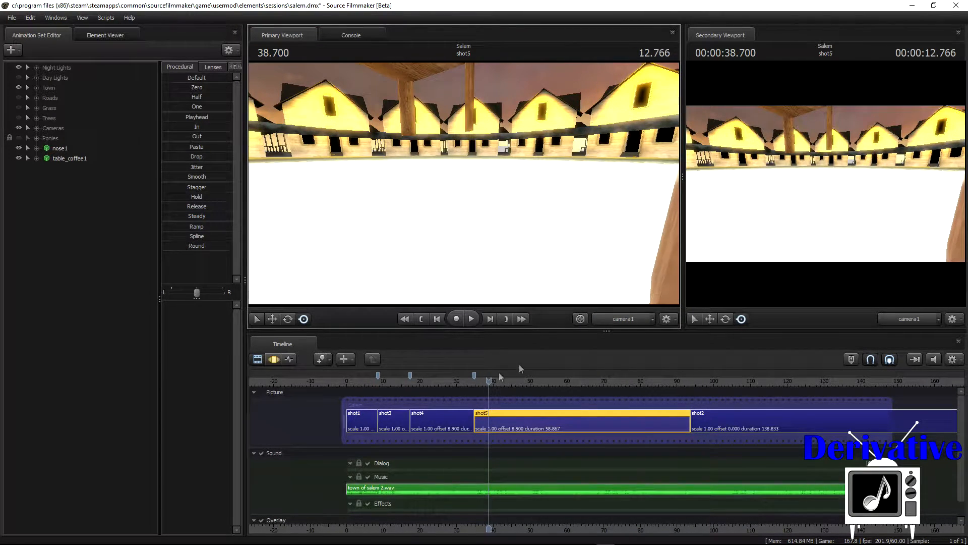
- Change the scene camera of shot5 to camera2 and move the playhead to about 39.65 seconds
left_click(652, 319)
mouse_move(652, 357)
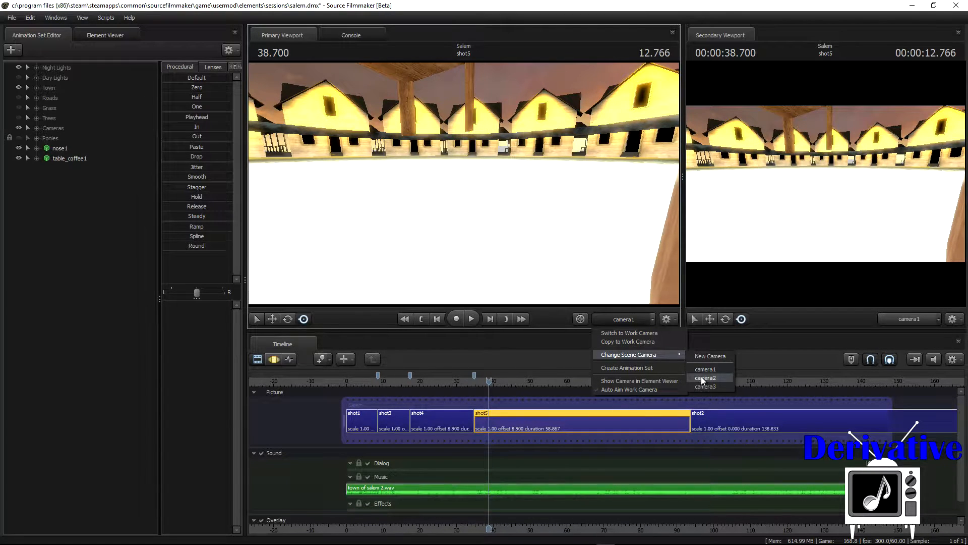
left_click(702, 377)
mouse_move(488, 378)
left_mouse_down()
mouse_move(454, 384)
mouse_move(492, 384)
left_mouse_up()
- Open the Motion Editor, expand the Cameras group and select the Night camera
left_click(274, 359)
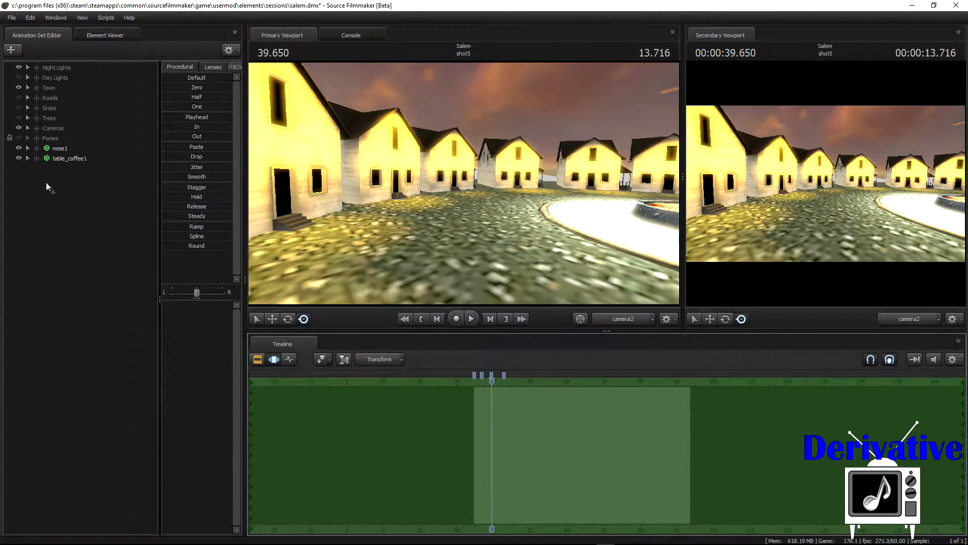
left_click(37, 127)
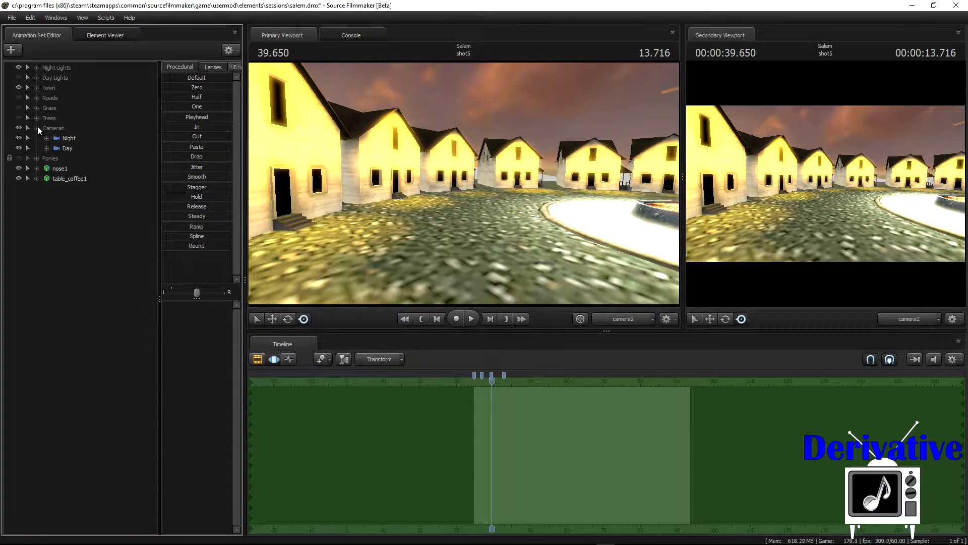
left_click(68, 138)
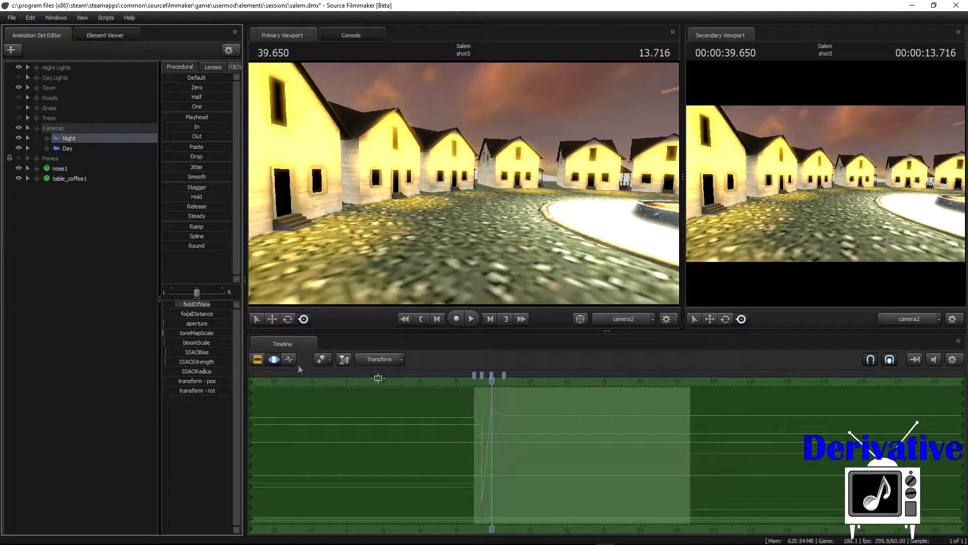
- Turn on Progressive Refinement in the primary viewport and toggle Enable Lighting off and back on
right_click(406, 209)
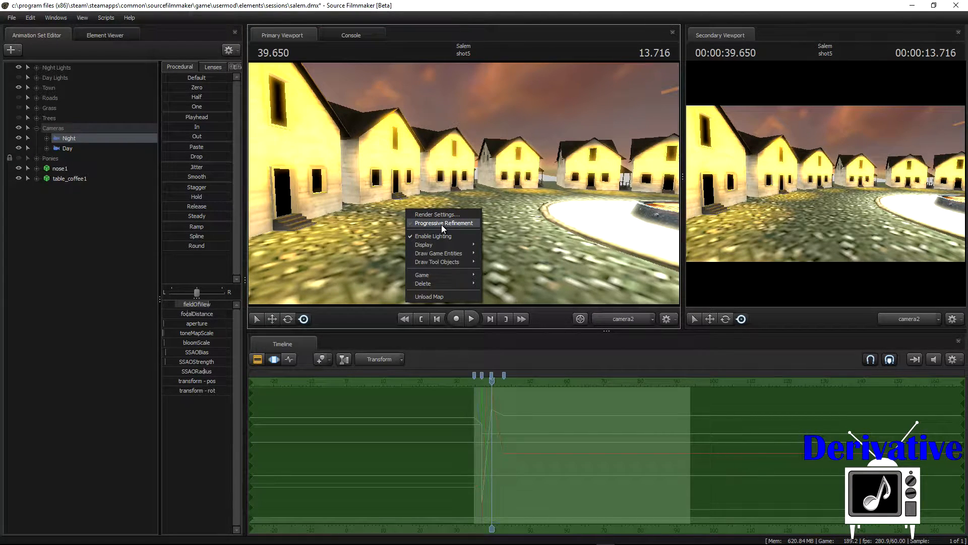
left_click(441, 224)
right_click(422, 206)
left_click(452, 235)
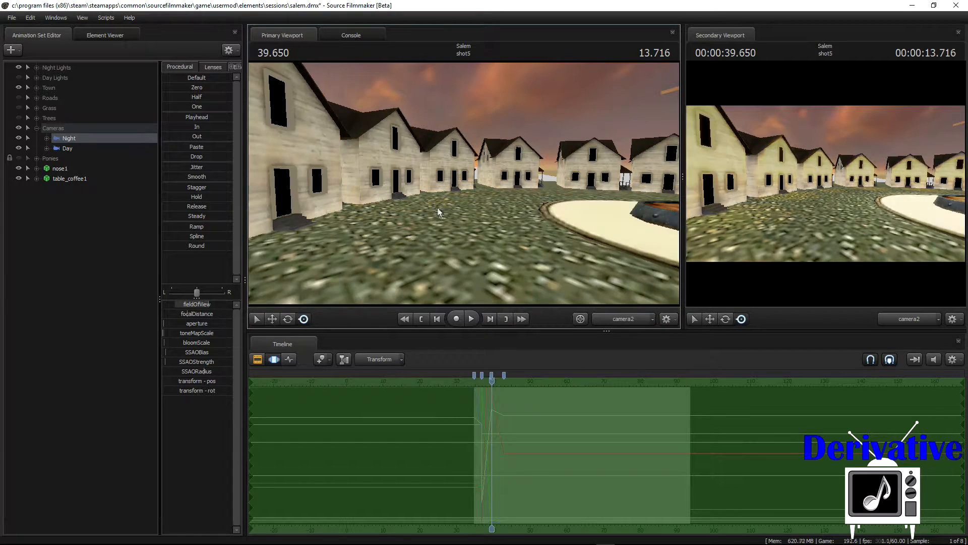
right_click(437, 205)
left_click(465, 235)
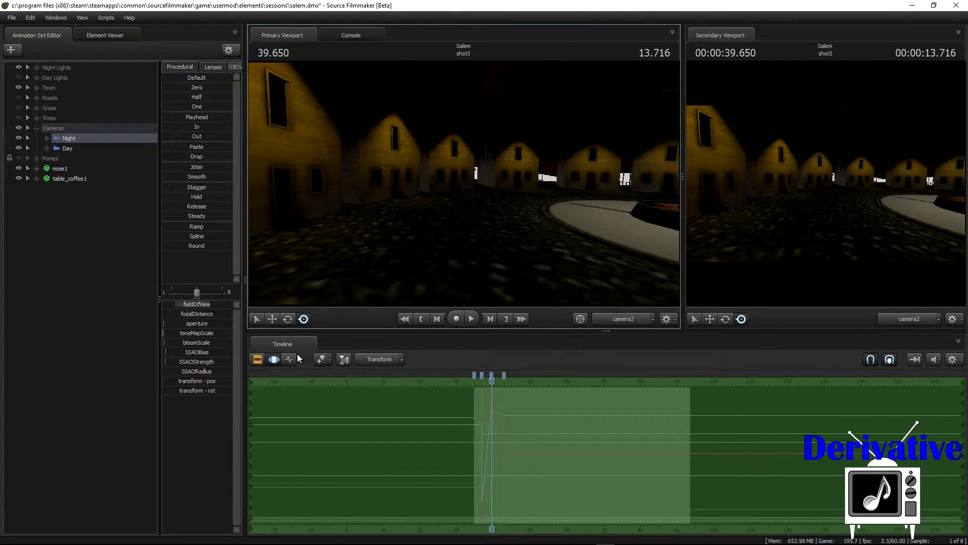
- Return to the Clip Editor and play the session from about 32.5 seconds in shot4 to 43.7 seconds in shot5
left_click(259, 359)
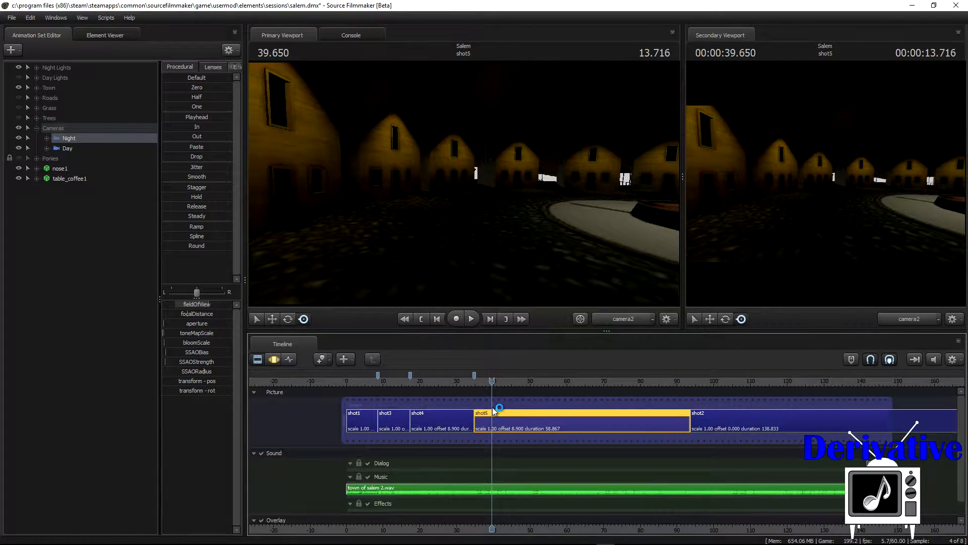
scroll(492, 407, "up", 1)
scroll(492, 381, "up", 1)
left_click_drag(492, 380, 450, 386)
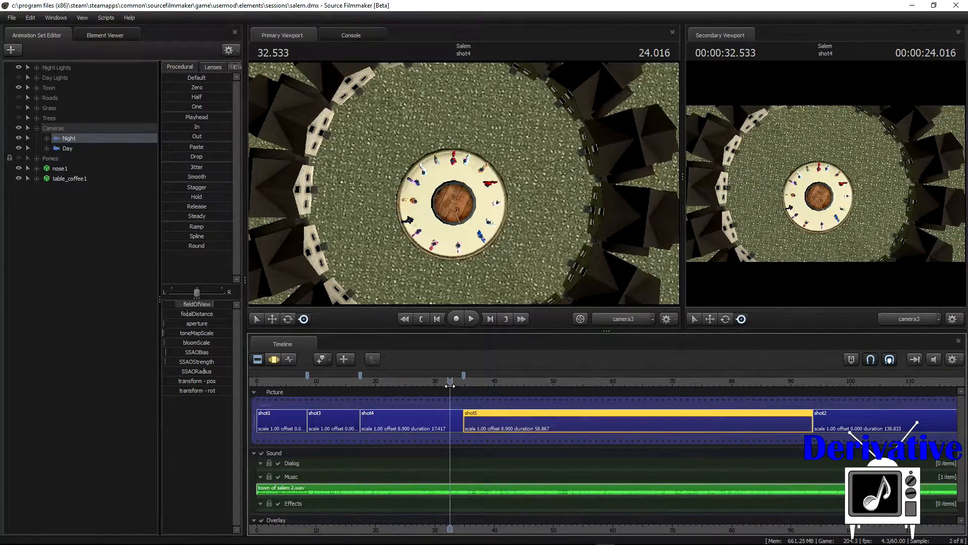
left_click(471, 319)
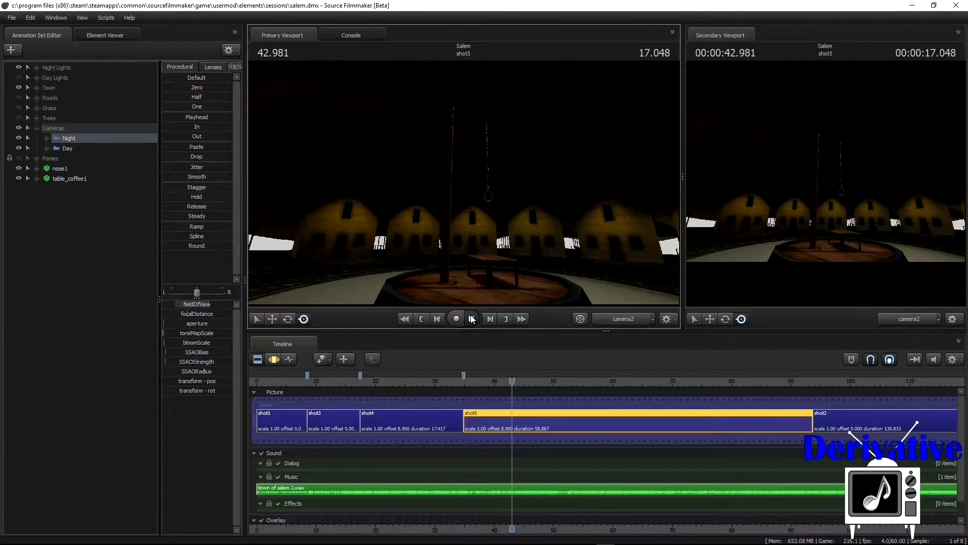
left_click(472, 319)
scroll(540, 422, "up", 3)
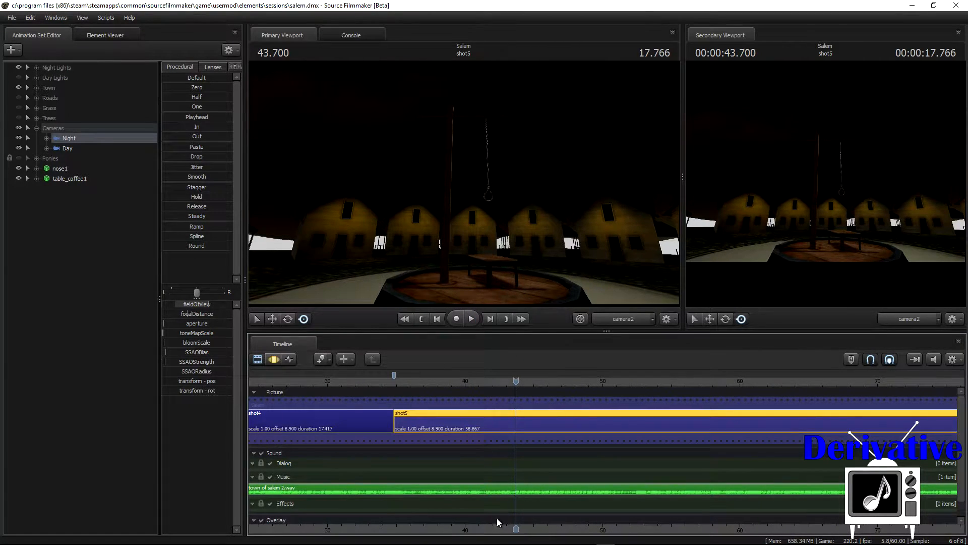
scroll(560, 442, "up", 3)
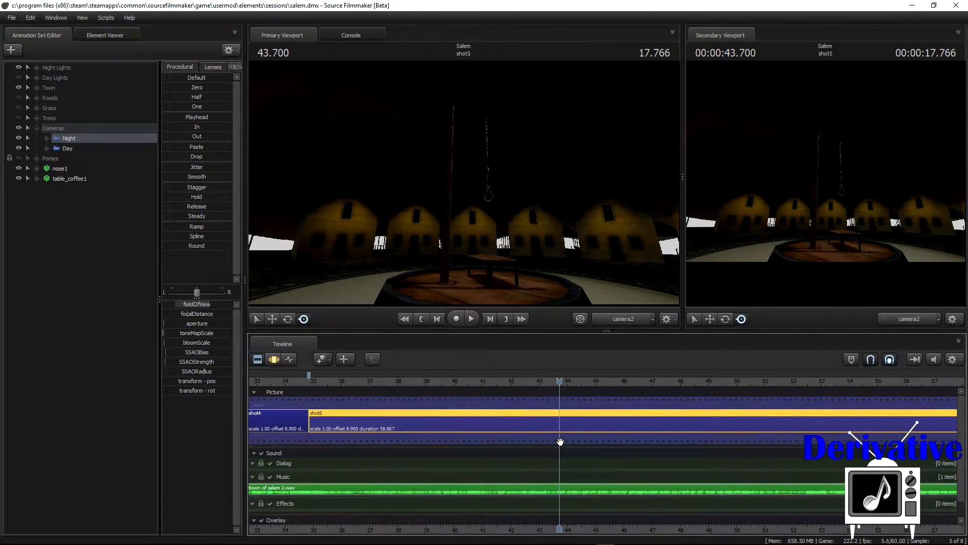
- Switch to the TOWN OF SALEM | Original Rap video on YouTube and watch it in sections, pausing at 0:43 and 0:45 and resuming from 1:01
mouse_move(572, 416)
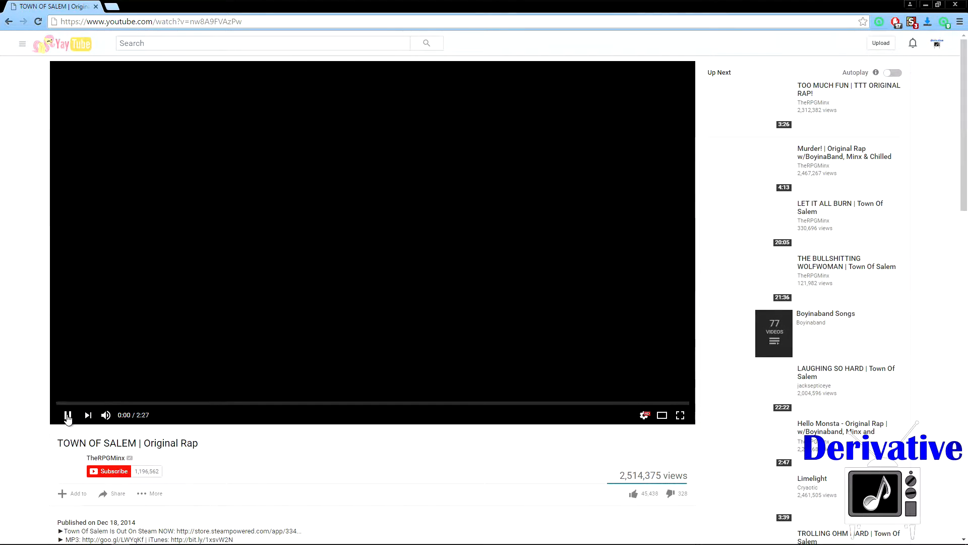
left_click(68, 415)
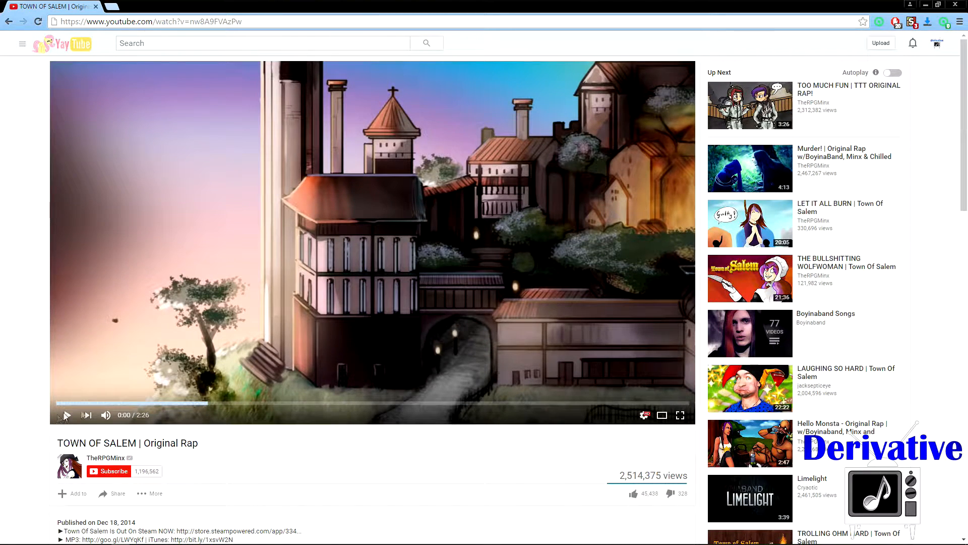
left_click(176, 403)
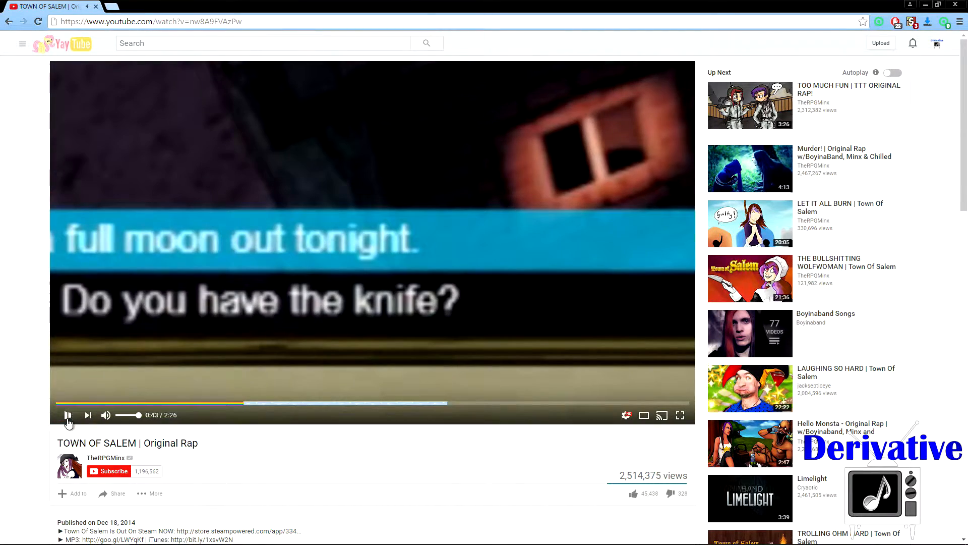
left_click(68, 421)
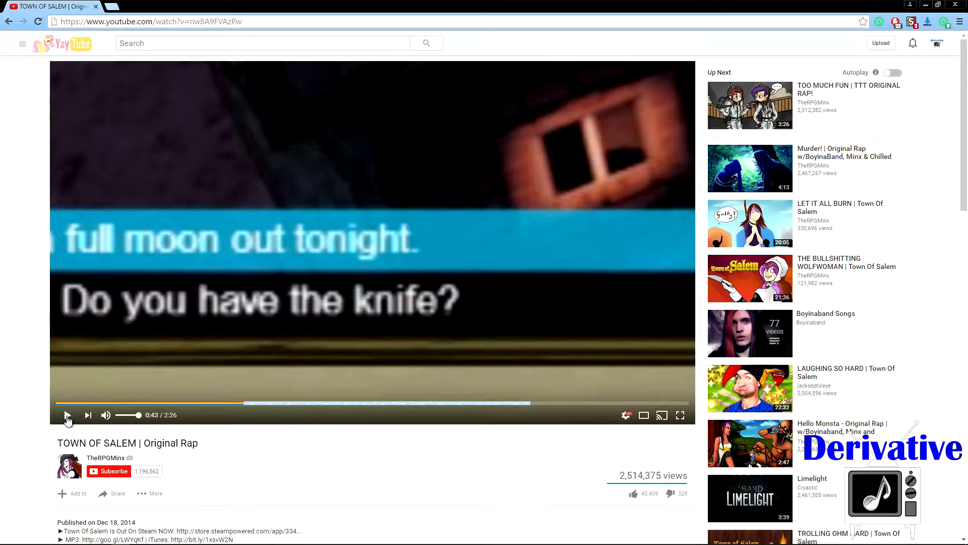
left_click(67, 416)
left_click(68, 415)
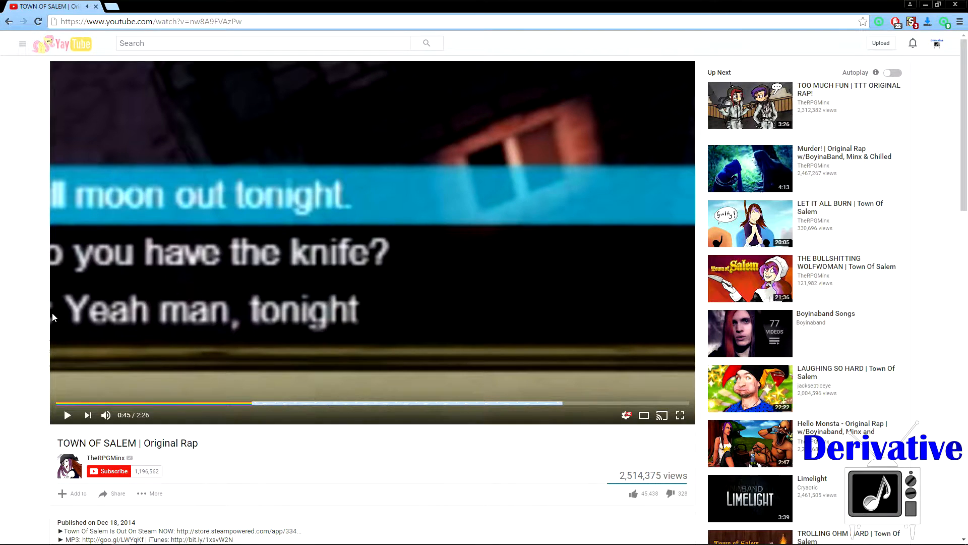
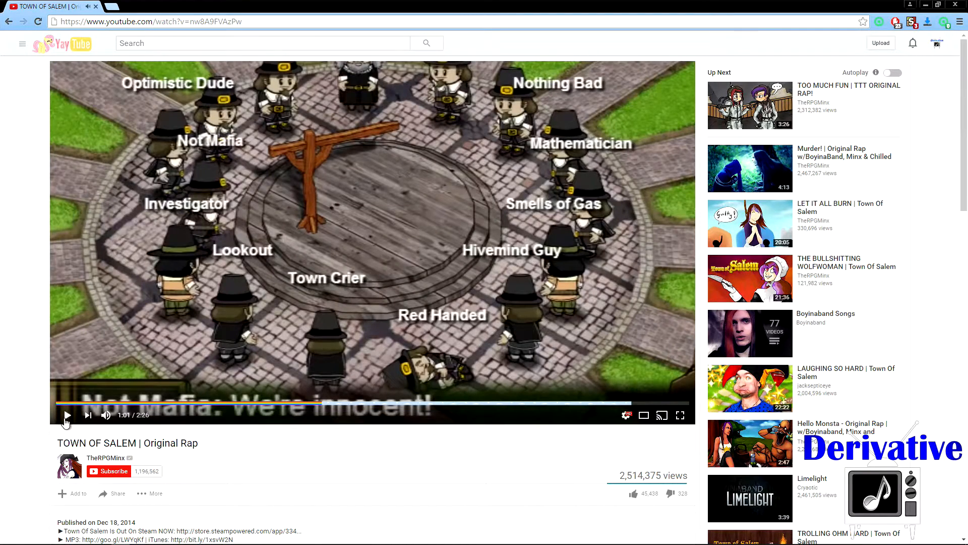
left_click(66, 421)
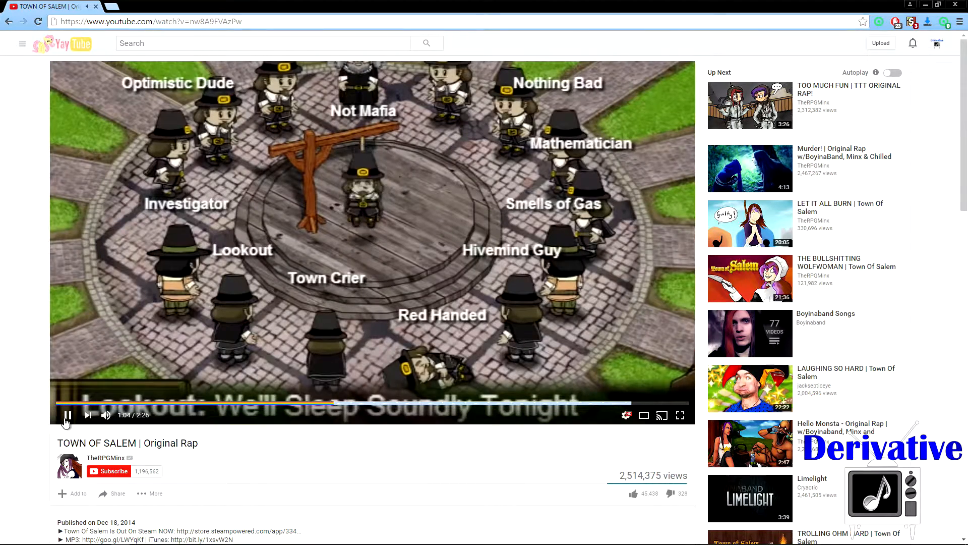
- Replay sections of the rap video, restarting from about 1:01 and then watching from 0:34 to 0:44
left_click(66, 421)
left_click(303, 407)
left_click(69, 421)
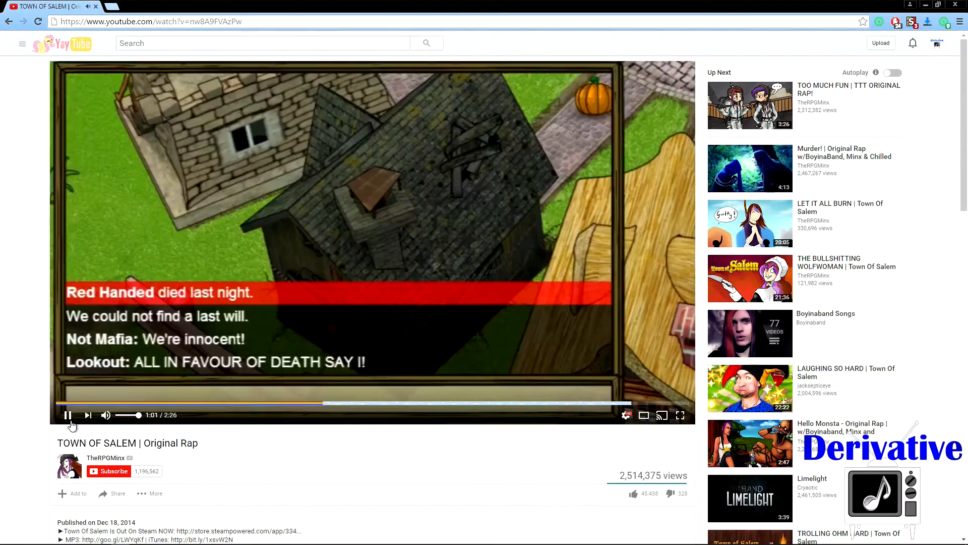
left_click(71, 422)
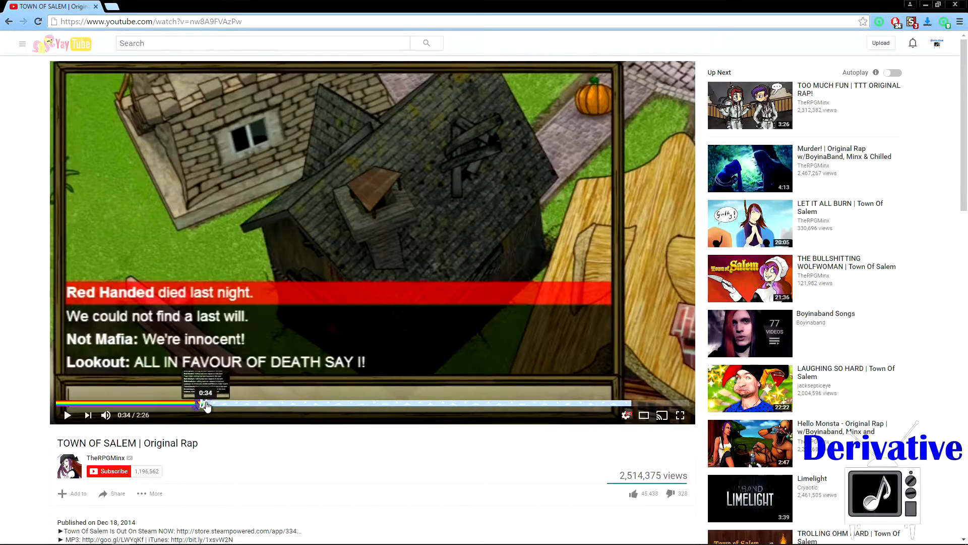
left_click(204, 403)
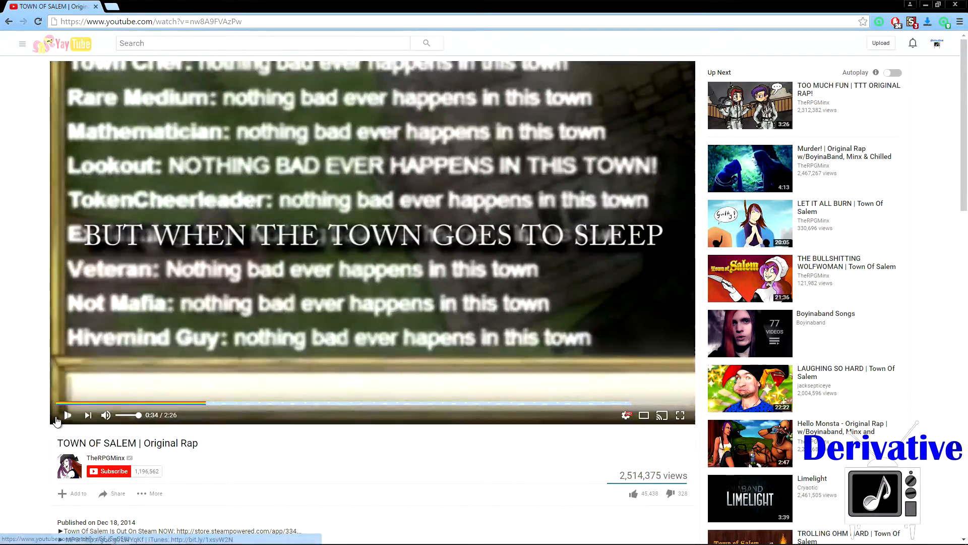
left_click(57, 421)
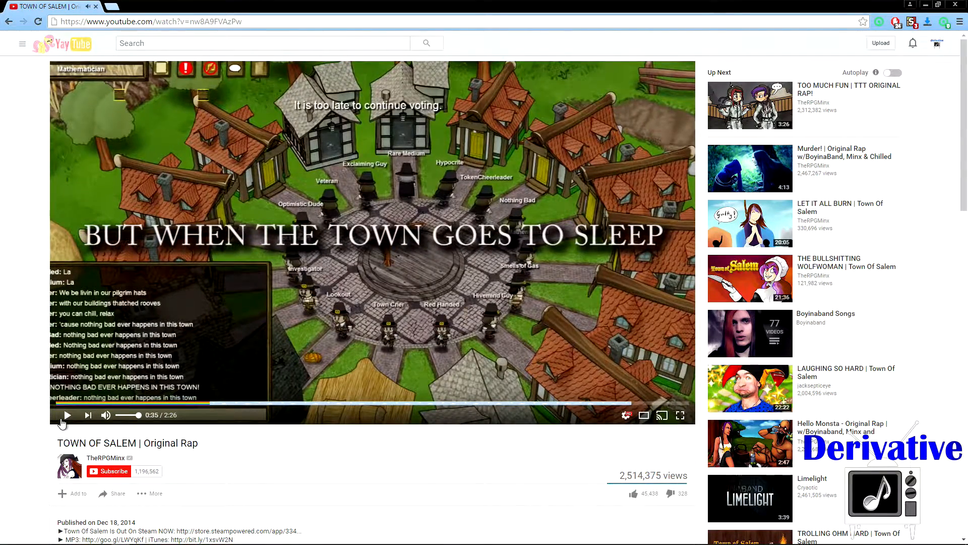
left_click(61, 420)
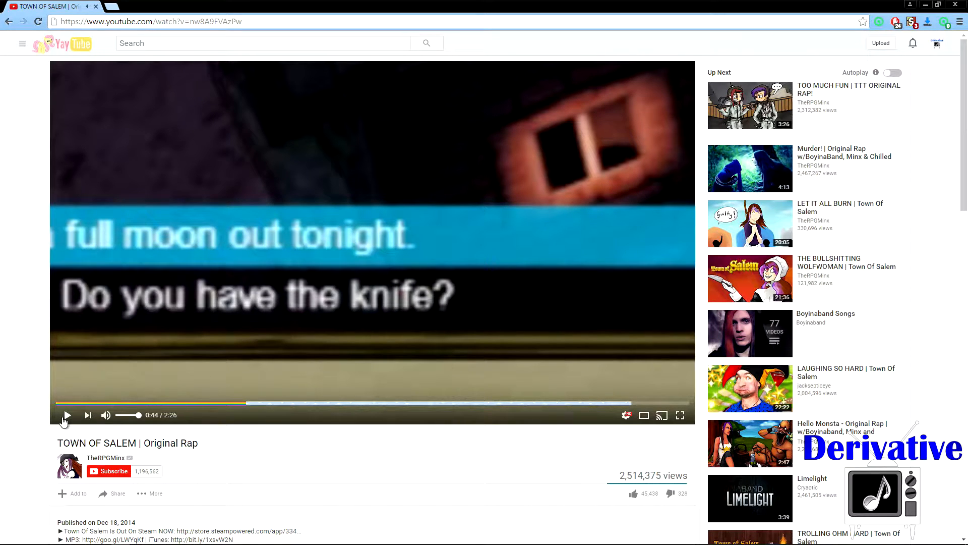
- Return to Source Filmmaker and play the night view in shot5 from 42.583 to 43.166 seconds
left_click(927, 6)
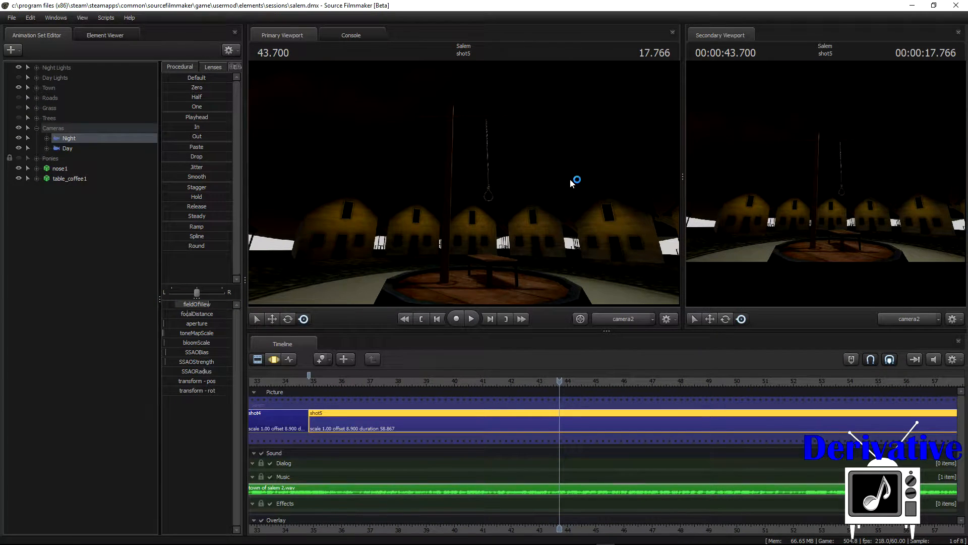
scroll(559, 381, "up", 2)
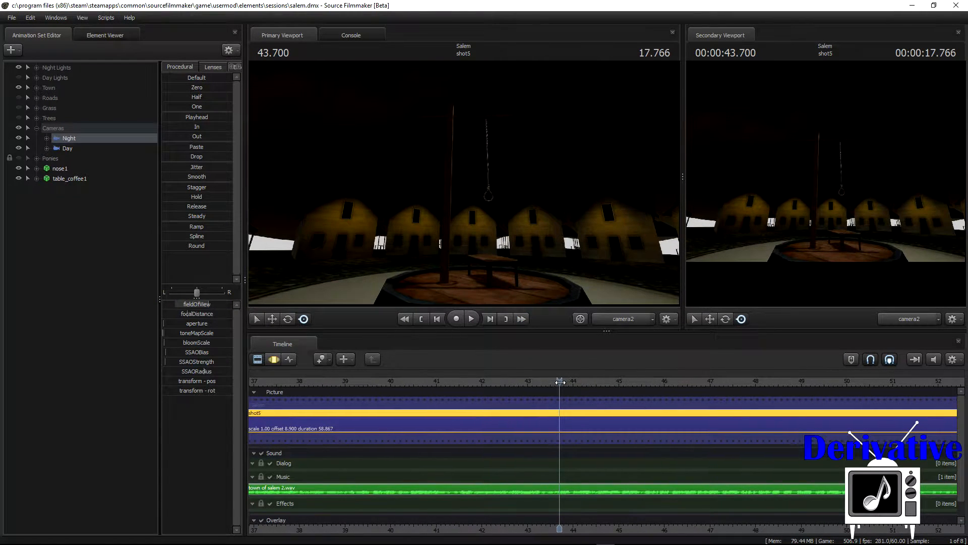
left_click_drag(514, 383, 508, 386)
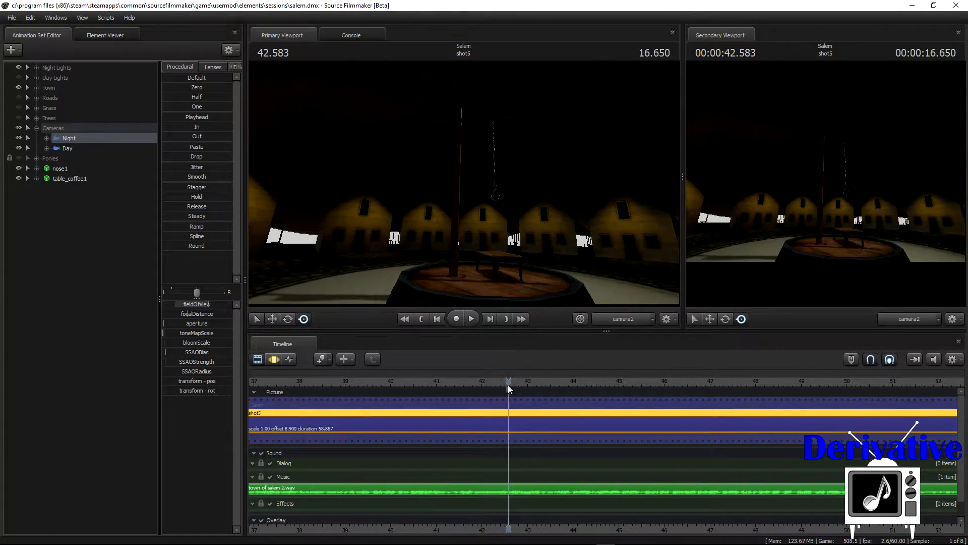
left_click(472, 319)
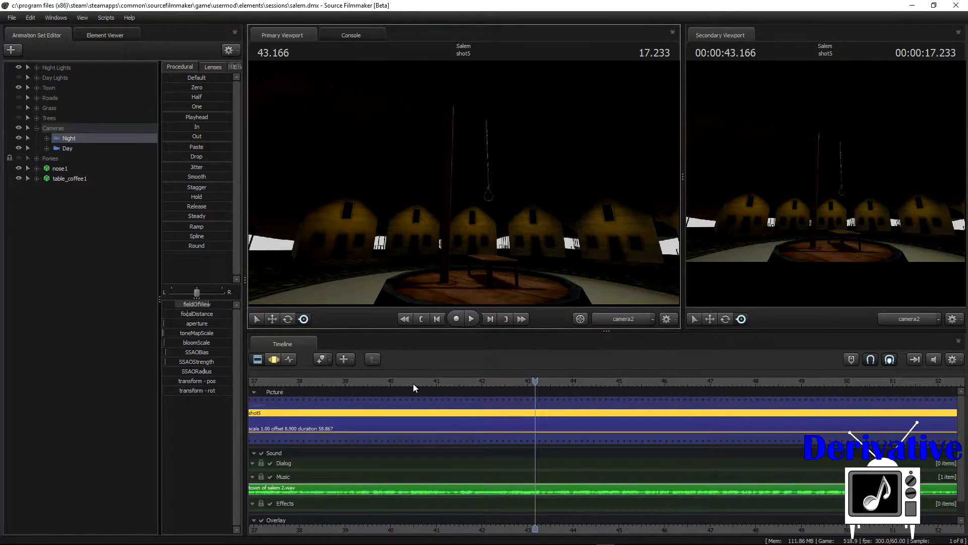
- Expand the Town group to look over its house and prop models, and collapse it again
left_click(37, 87)
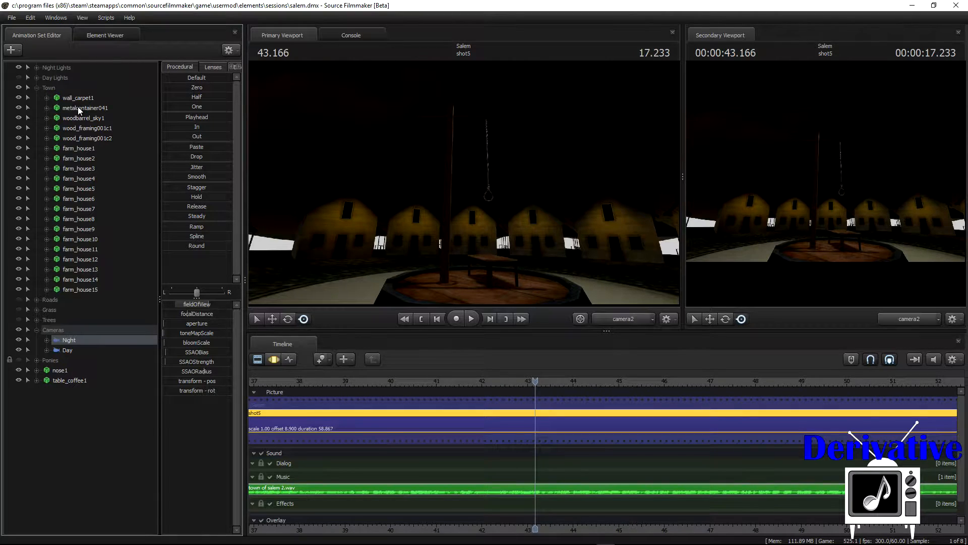
left_click(37, 88)
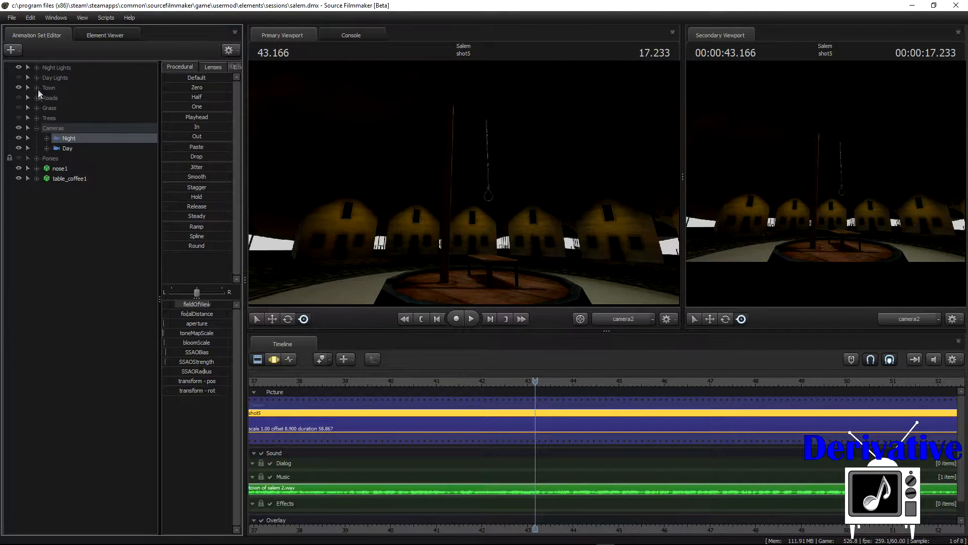
left_click(37, 87)
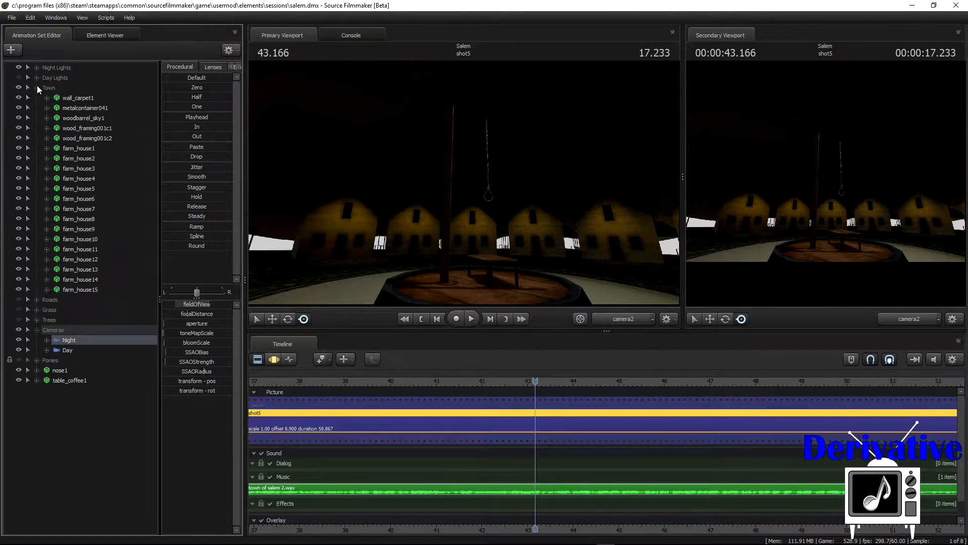
left_click(37, 87)
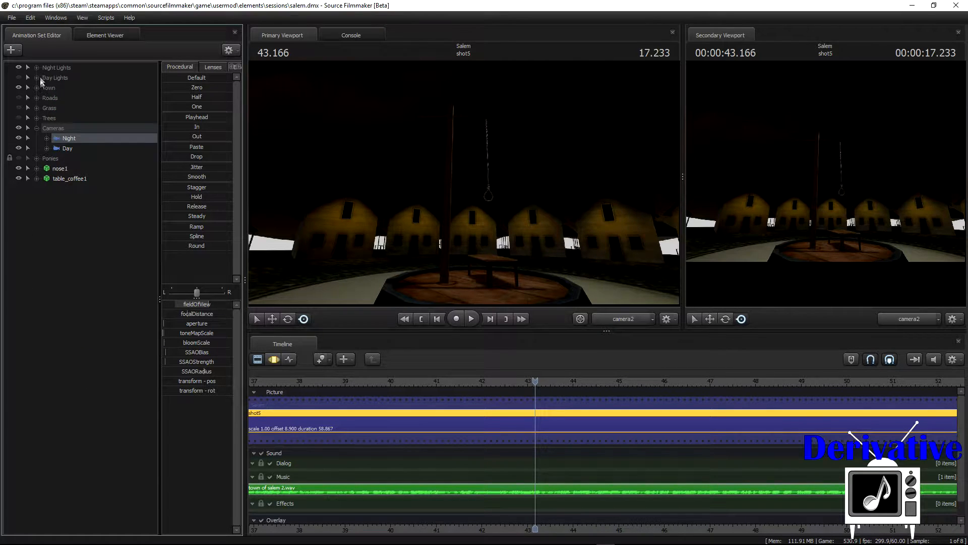
- Expand the Ponies group, move the Night camera back into the Cameras group and save the session
left_click_drag(35, 156, 34, 161)
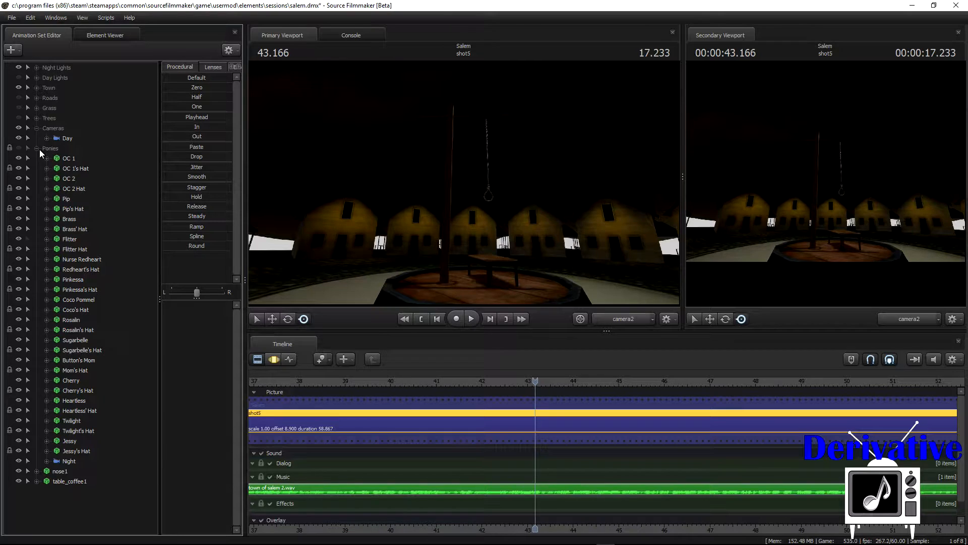
left_click_drag(70, 461, 71, 128)
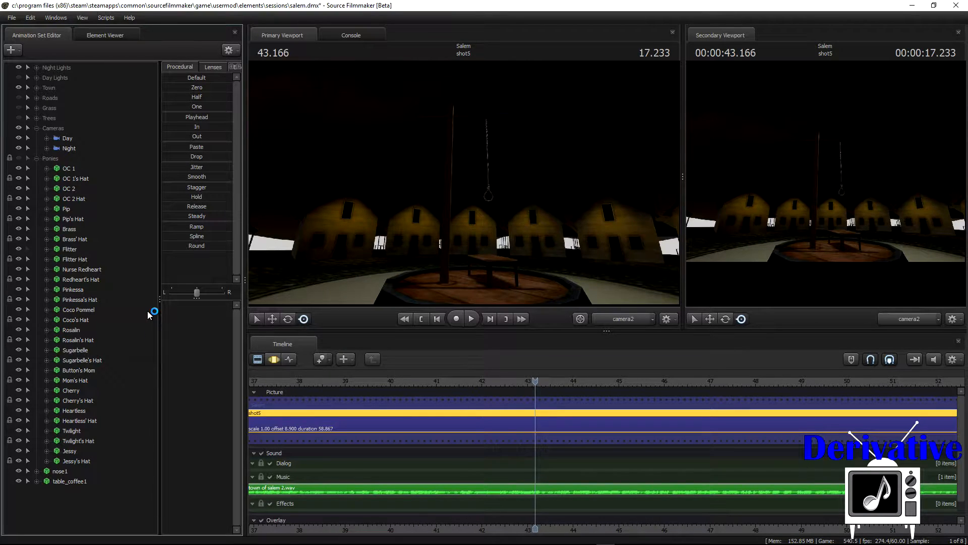
key("ctrl+s")
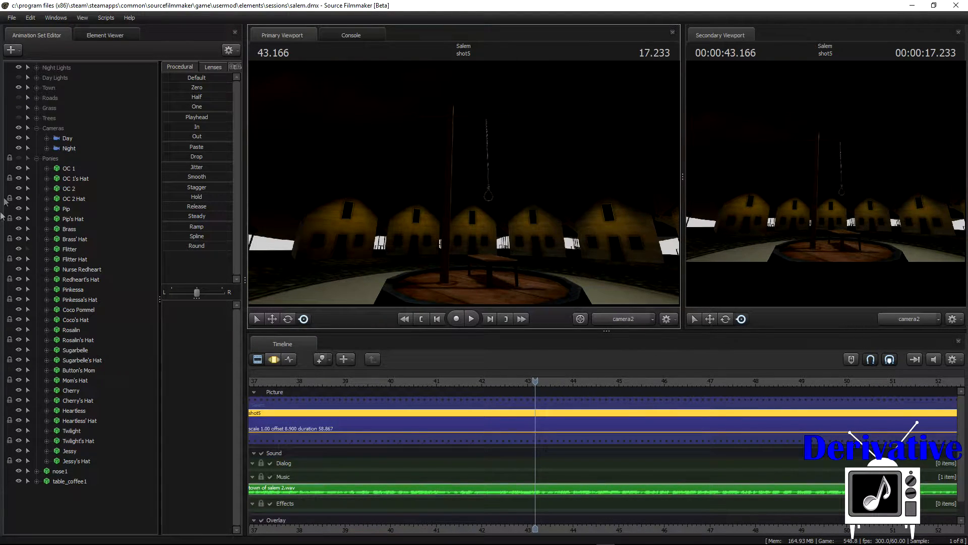
- Make the Ponies group visible and switch the primary viewport to the Work Camera, framing the ponies around the gallows
left_click(21, 157)
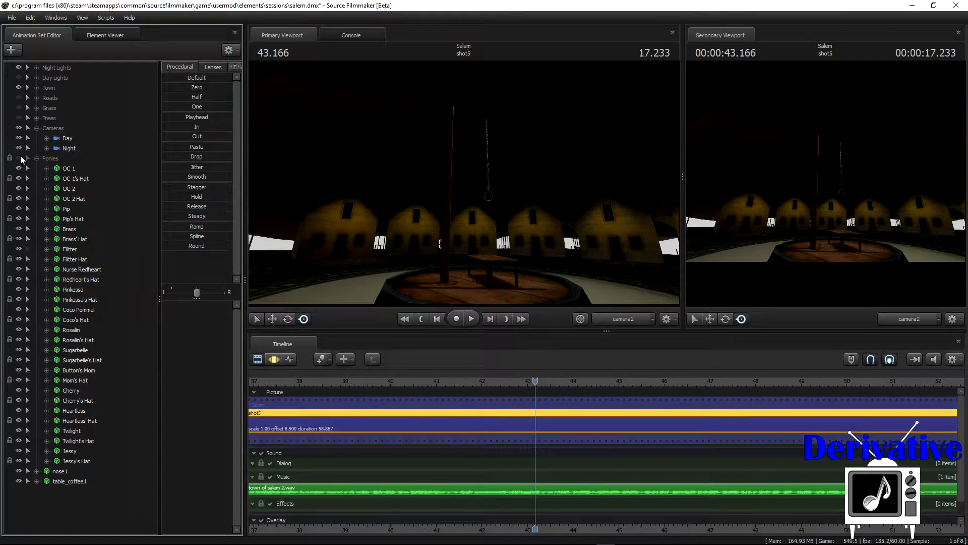
left_click(20, 157)
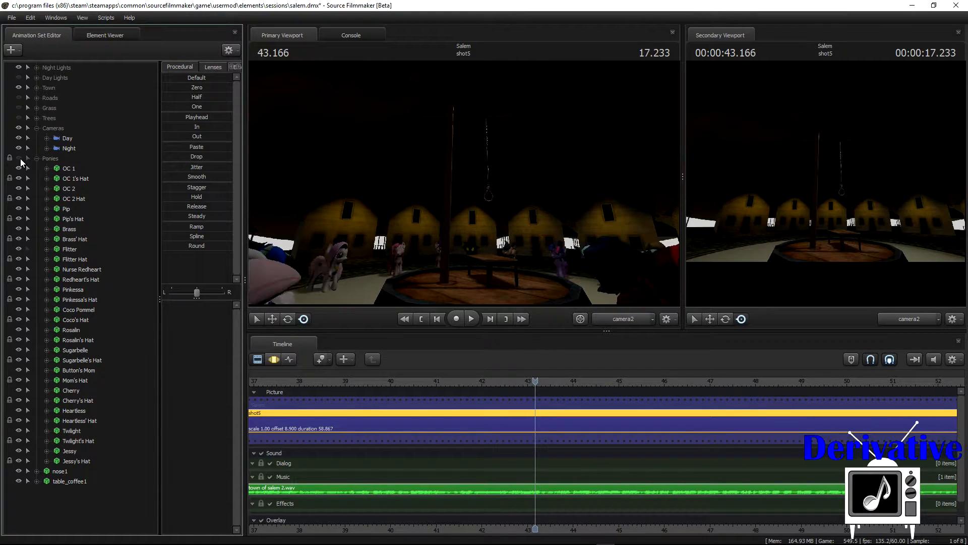
left_click(631, 319)
left_click(648, 319)
left_click(652, 319)
left_click(645, 341)
left_click_drag(607, 196, 535, 263)
left_click_drag(464, 184, 470, 185)
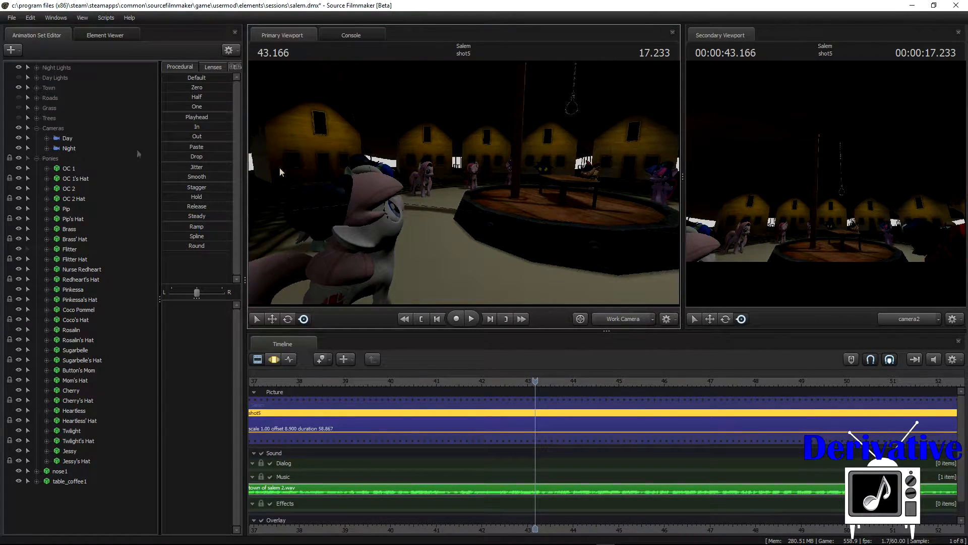
- Hide the Night Lights group and turn off lighting in the primary viewport
left_click(19, 67)
left_click_drag(433, 197, 455, 188)
right_click(456, 188)
left_click(474, 212)
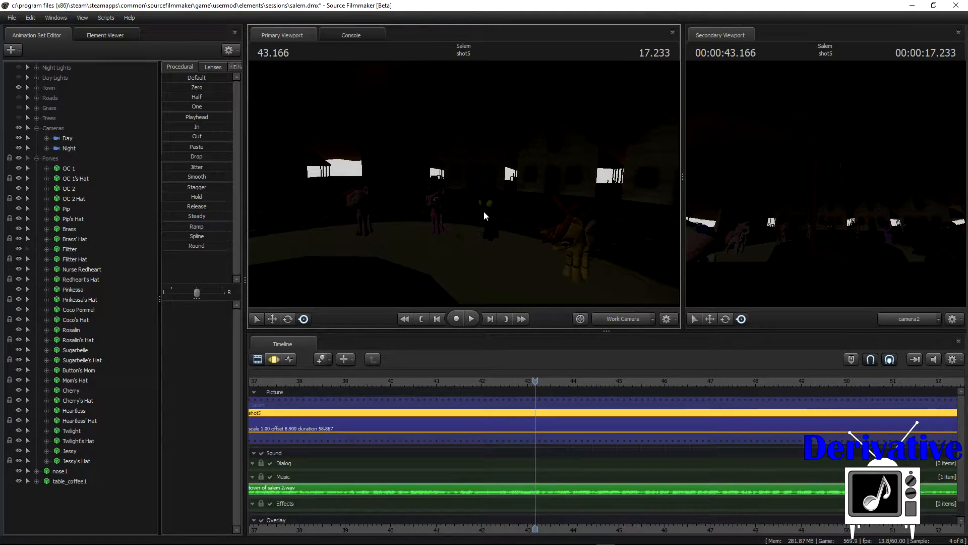
- Examine the ring of ponies with the Work Camera, both up close and from above the gallows platform
left_click_drag(474, 212, 343, 202)
key("w")
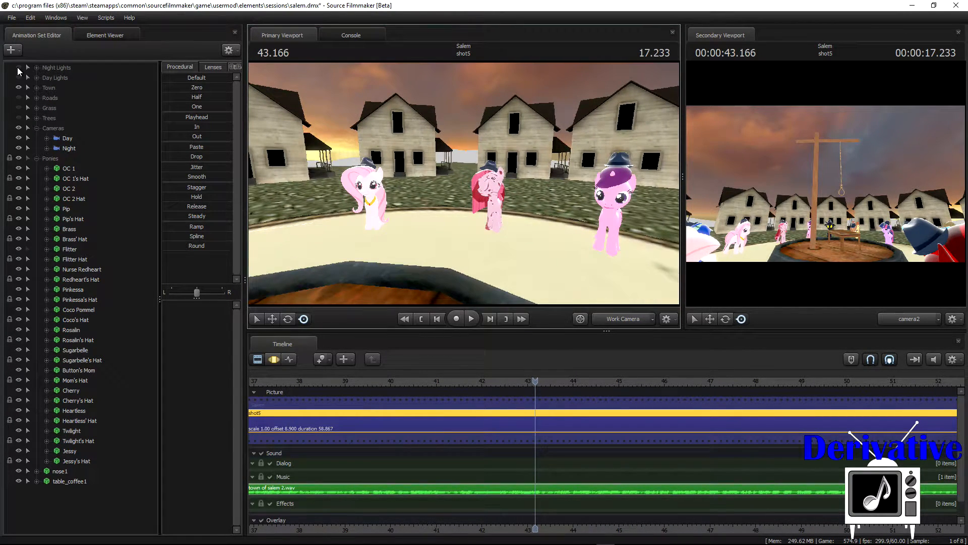
mouse_move(464, 183)
left_mouse_down()
mouse_move(514, 186)
mouse_move(484, 186)
mouse_move(454, 206)
mouse_move(454, 222)
mouse_move(472, 199)
mouse_move(474, 207)
mouse_move(463, 186)
left_mouse_up()
key("w")
key("s")
key("s")
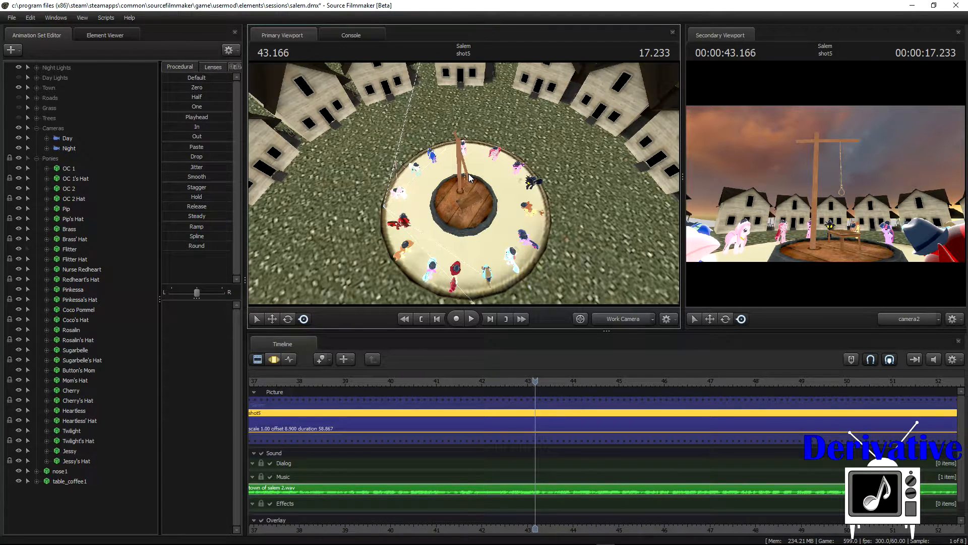
left_click_drag(504, 174, 555, 187)
key("w")
left_click_drag(464, 183, 467, 103)
key("a")
key("d")
- Scrub the timeline through shot4 at 20.616 and 25.016 seconds and on to 38.416 seconds in shot5
scroll(487, 392, "down", 10)
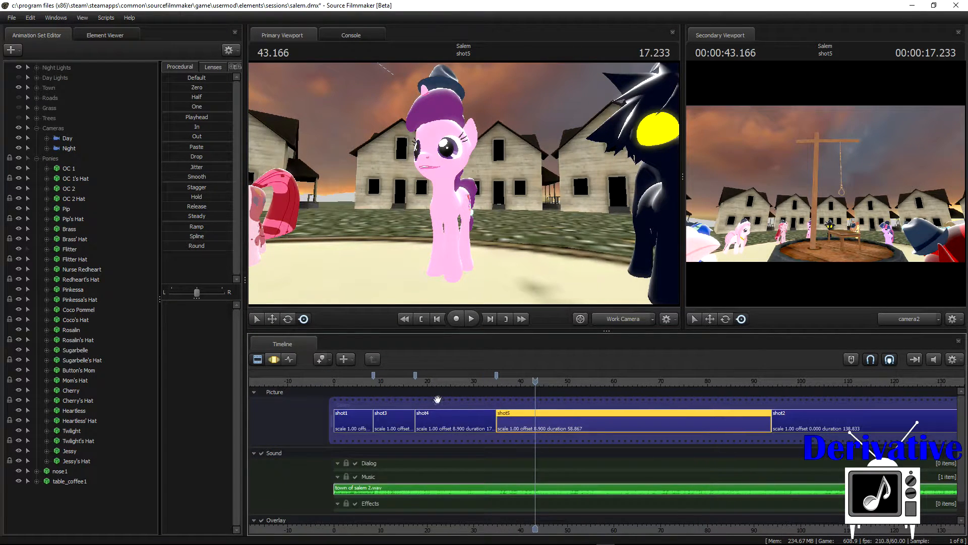
left_click(434, 384)
scroll(439, 383, "up", 4)
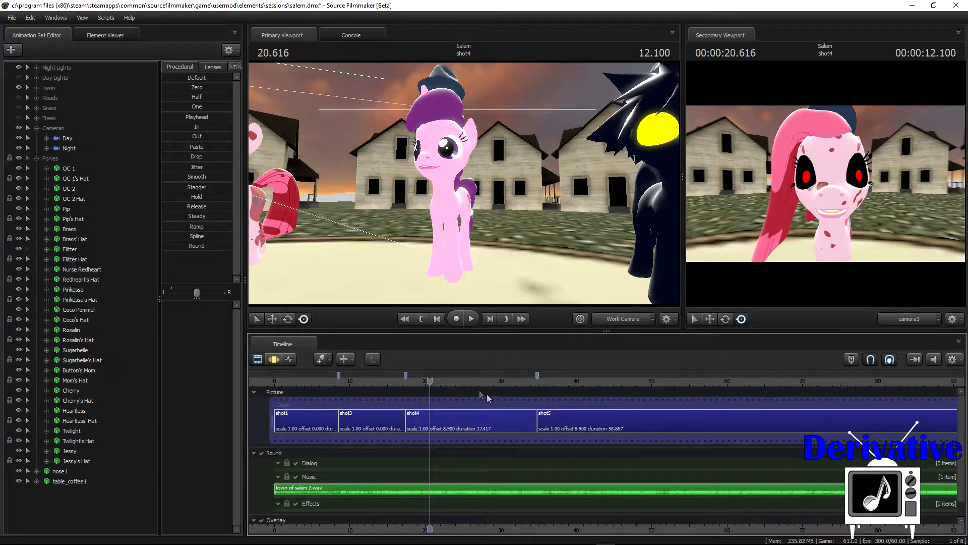
left_click_drag(446, 383, 484, 385)
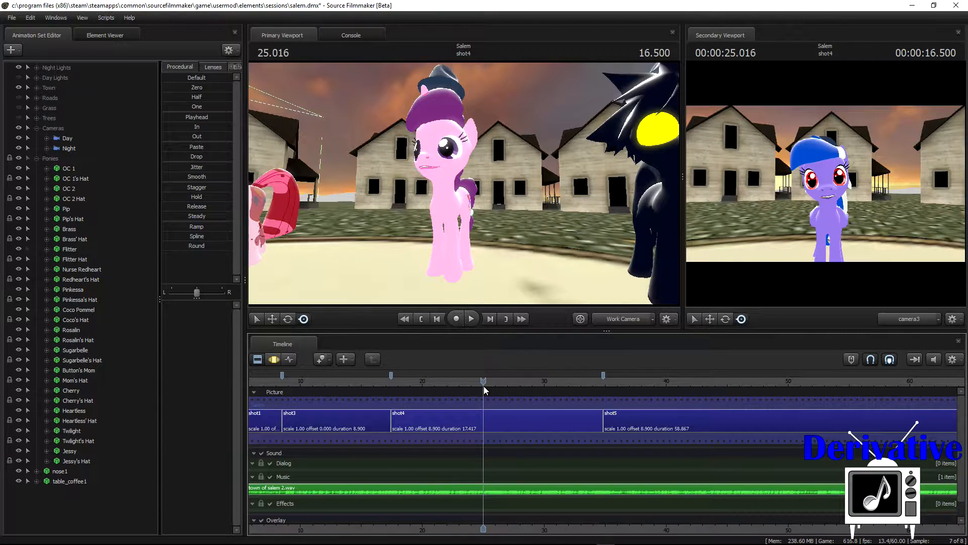
left_click_drag(485, 384, 655, 385)
scroll(637, 401, "down", 2)
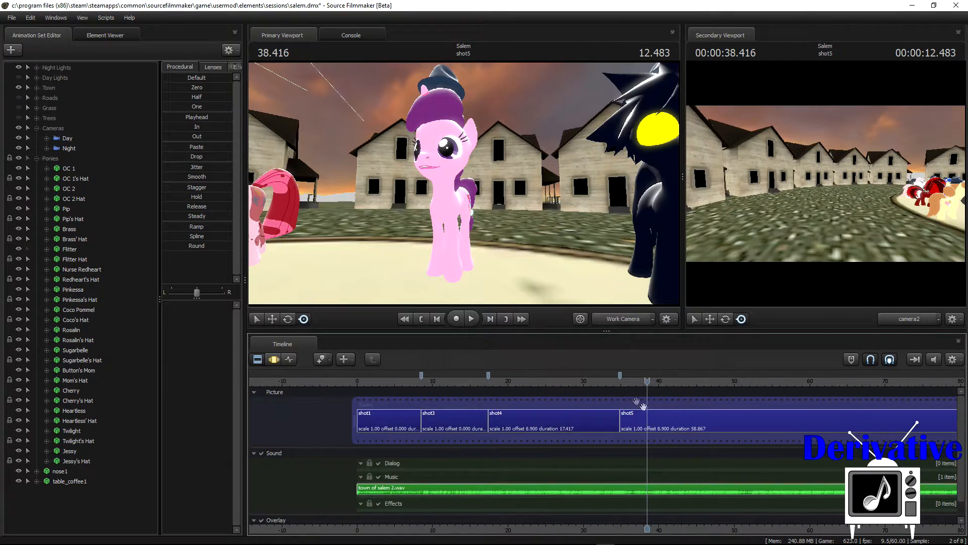
scroll(636, 401, "down", 2)
middle_click_drag(613, 504, 414, 505)
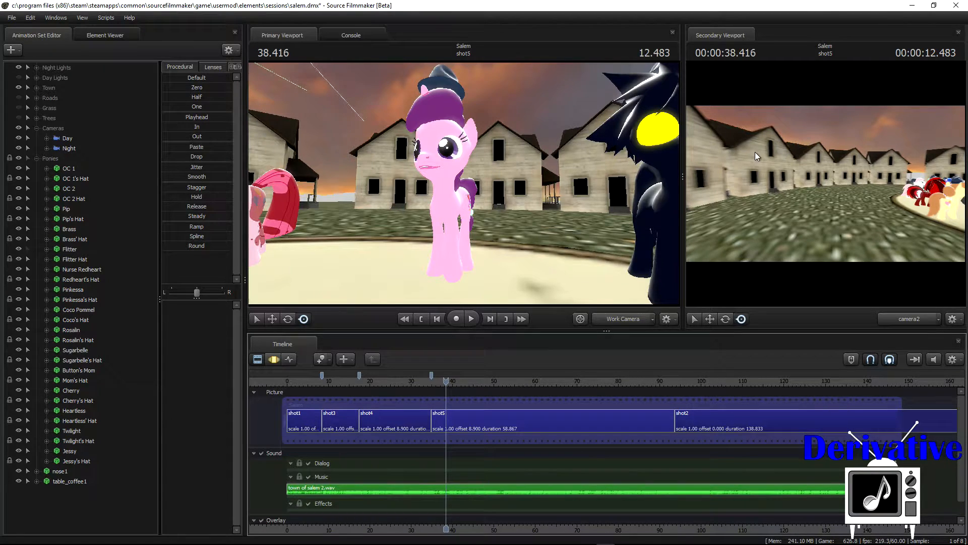
- Fly the Work Camera around the town to examine the gallows, the ponies, the houses and the sky
left_click_drag(571, 250, 463, 185)
key("z")
key("w")
key("x")
key("w")
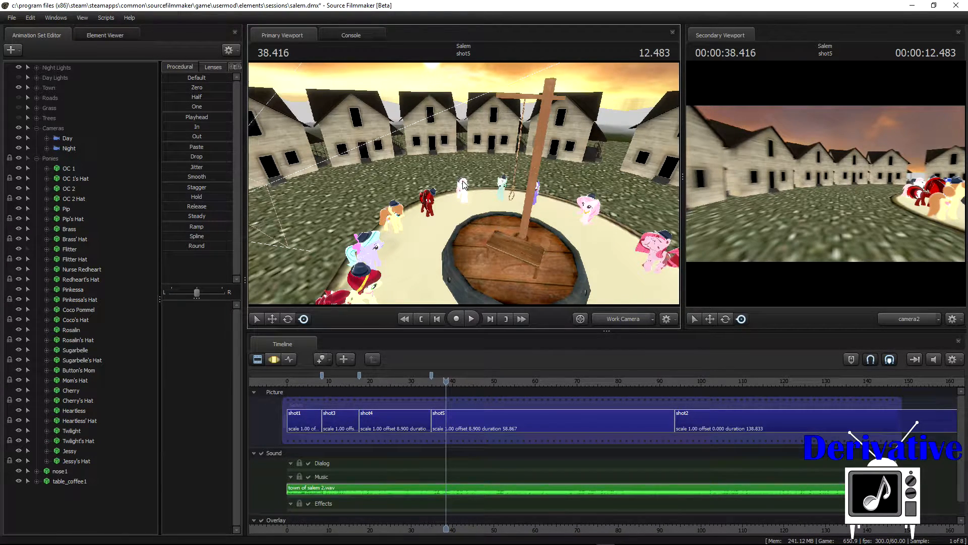
left_click_drag(529, 95, 432, 160)
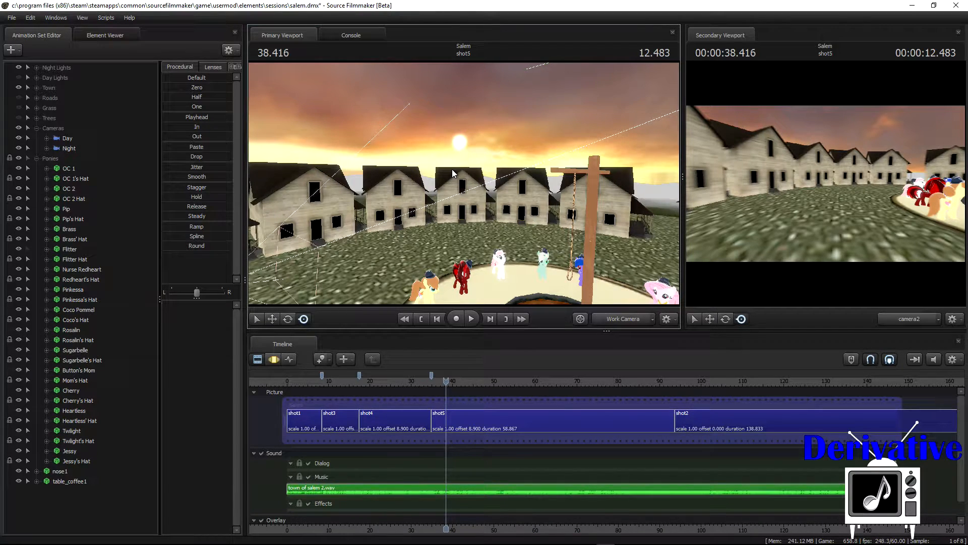
left_click_drag(432, 233, 250, 225)
key("w")
key("s")
key("w")
key("s")
key("s")
key("w")
key("s")
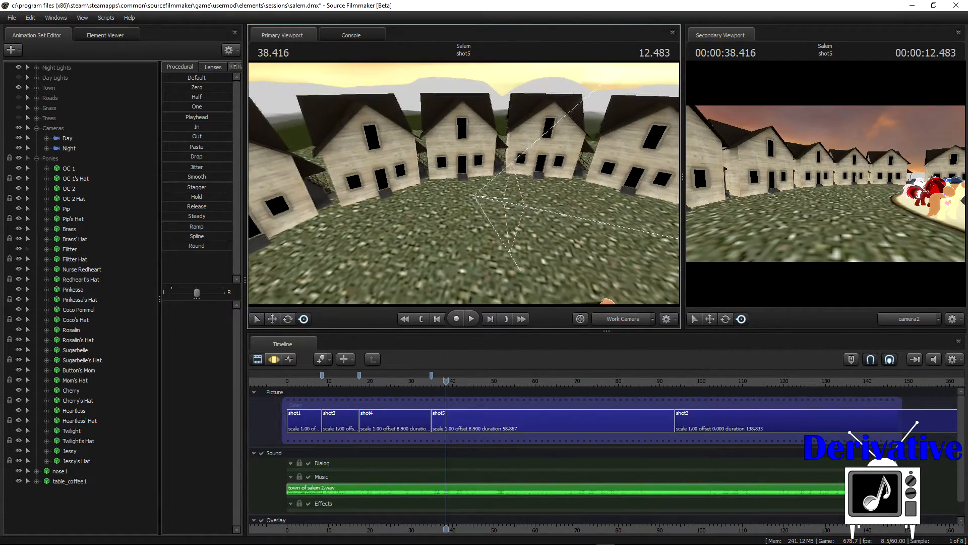
left_click_drag(464, 184, 393, 174)
left_click_drag(464, 184, 570, 207)
mouse_move(442, 176)
left_mouse_down()
mouse_move(492, 200)
mouse_move(441, 176)
left_mouse_up()
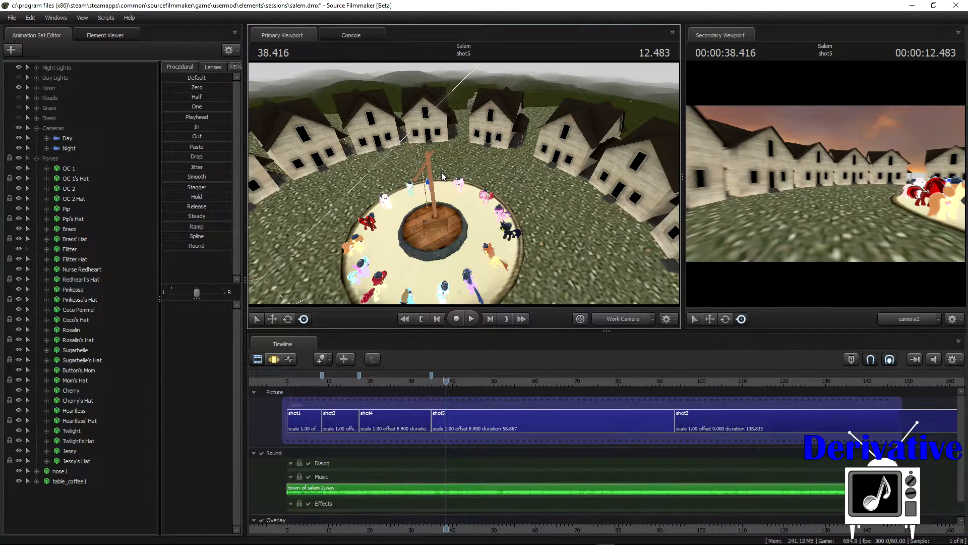
- Select shot5, show it in the Motion Editor and collapse the Ponies group
left_click(476, 418)
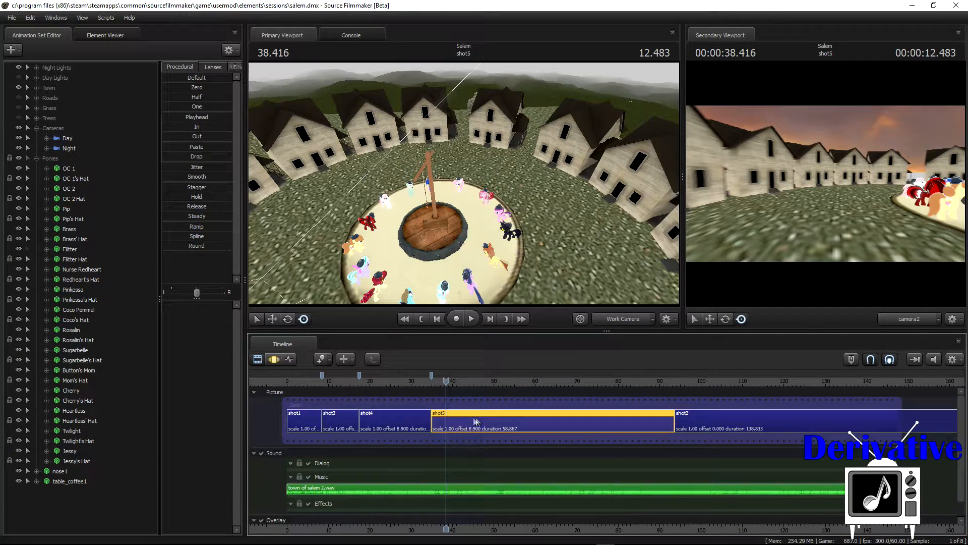
left_click(275, 358)
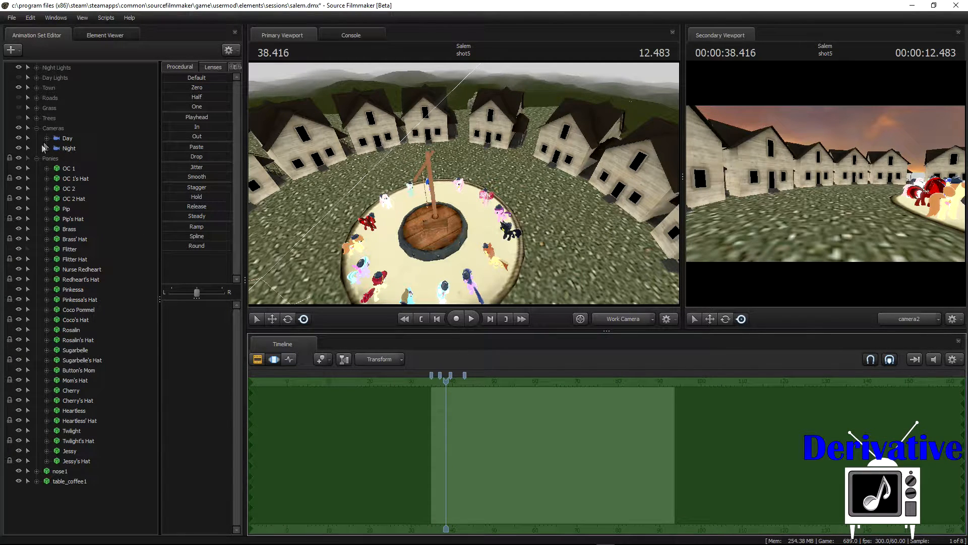
left_click(37, 158)
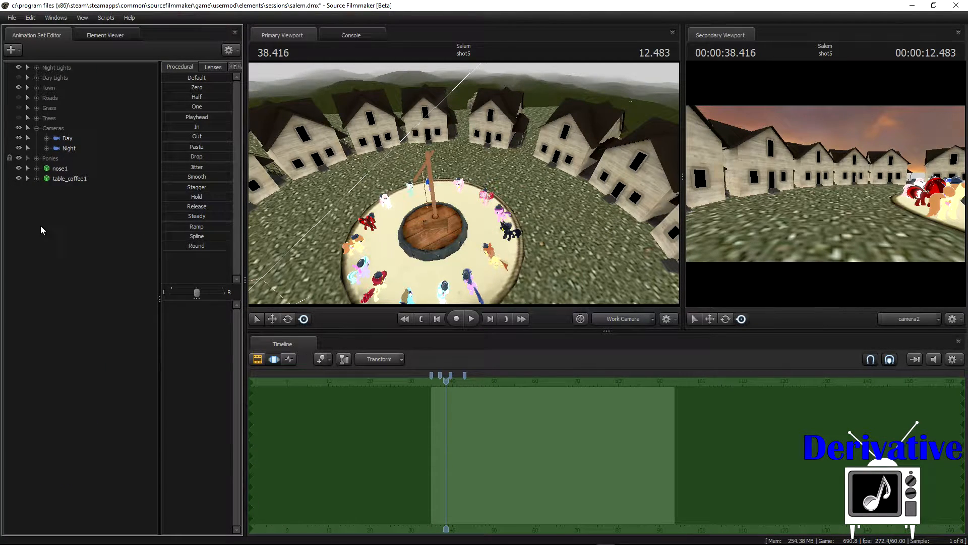
- Search the models for a new animation set with the filter "skybox" and preview the billboard skybox model
left_click(12, 49)
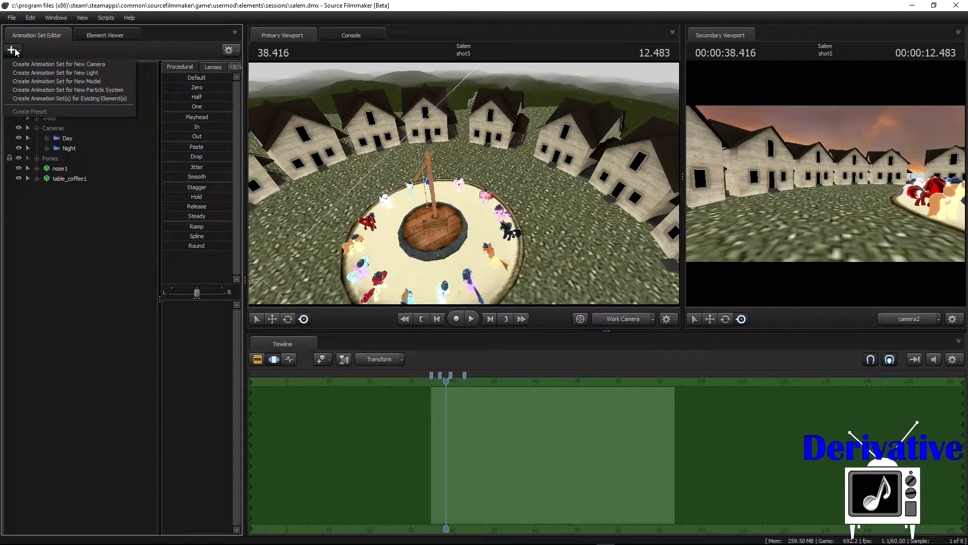
left_click(61, 82)
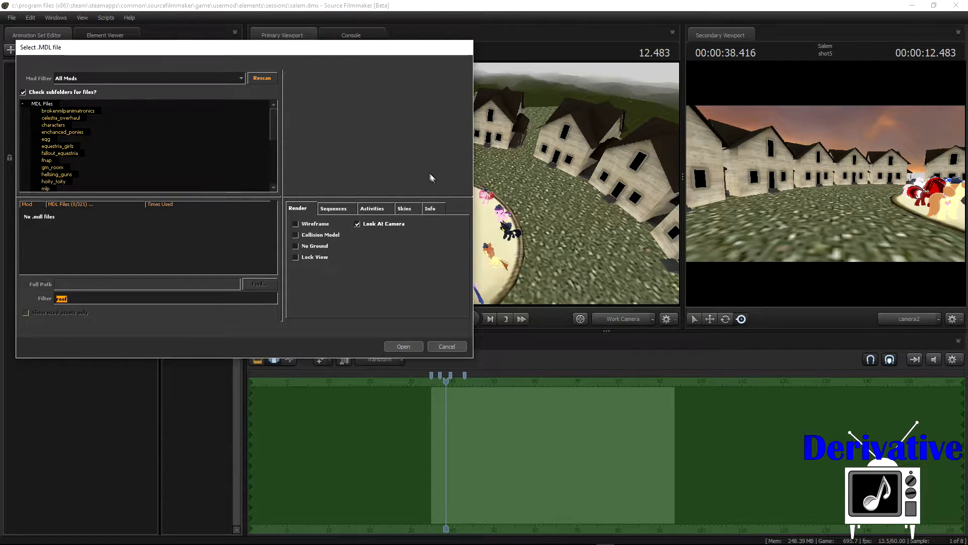
type("skybox")
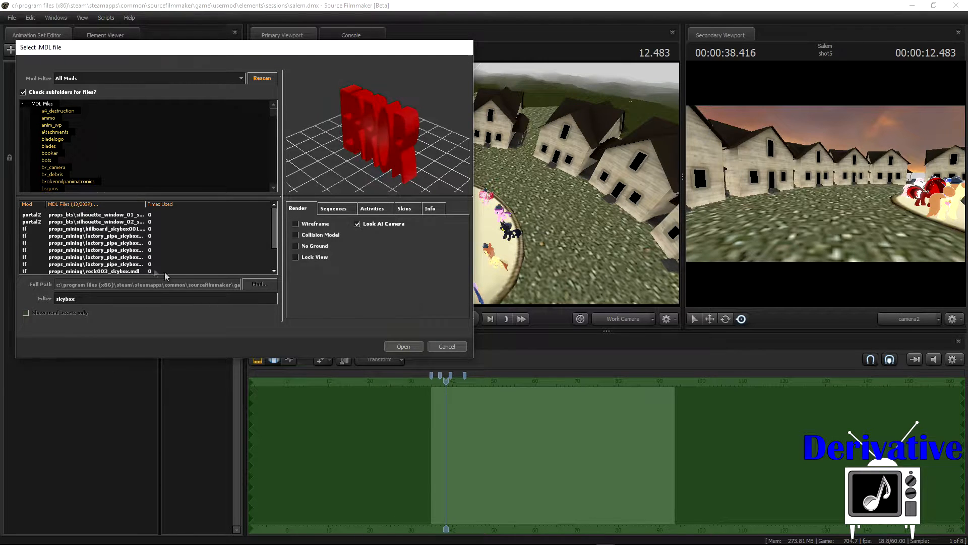
left_click(131, 228)
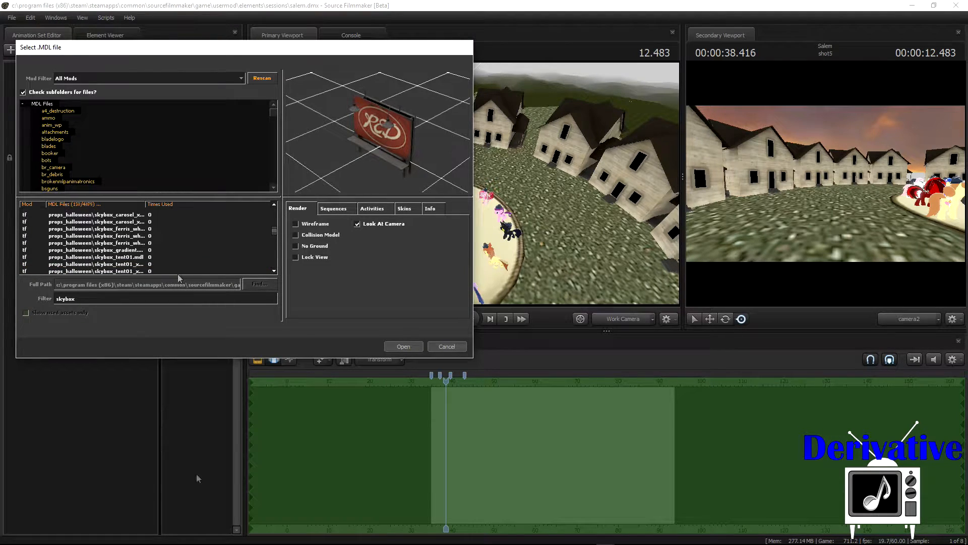
- Switch to Steam to open the Source Filmmaker Workshop, return to the session and cancel the model selection
left_click(176, 538)
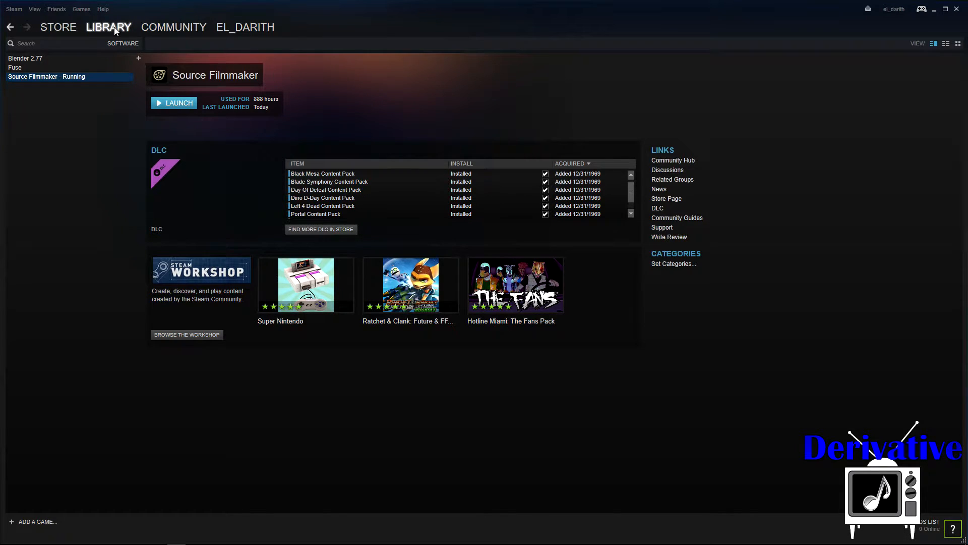
left_click(196, 335)
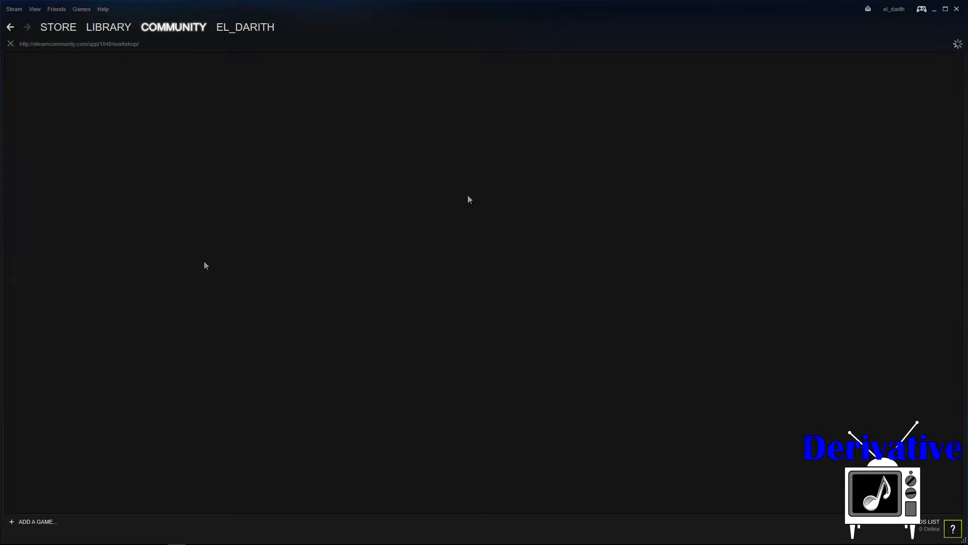
left_click(936, 11)
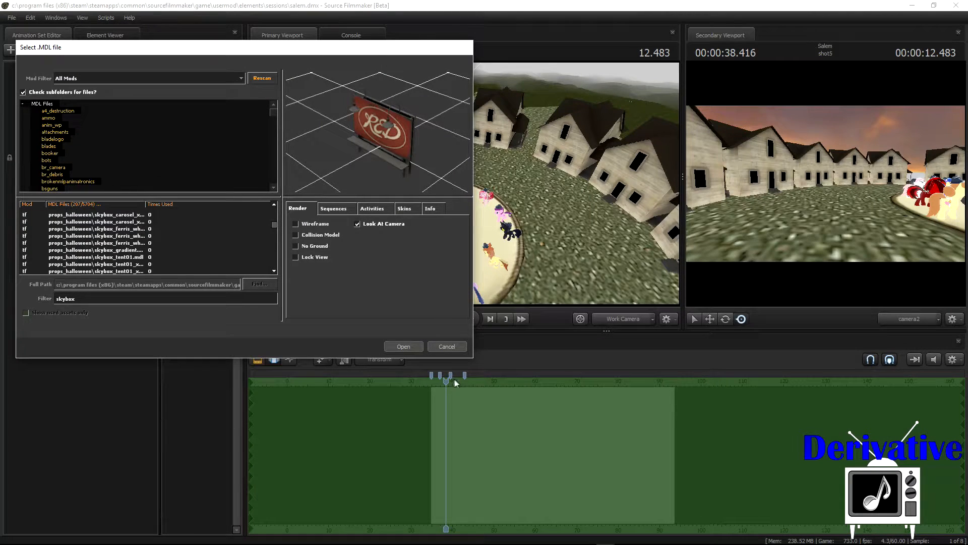
left_click(447, 347)
- Fly the Work Camera in to face the black pony with yellow eyes on the platform
key("w")
left_click_drag(499, 237, 535, 262)
key("w")
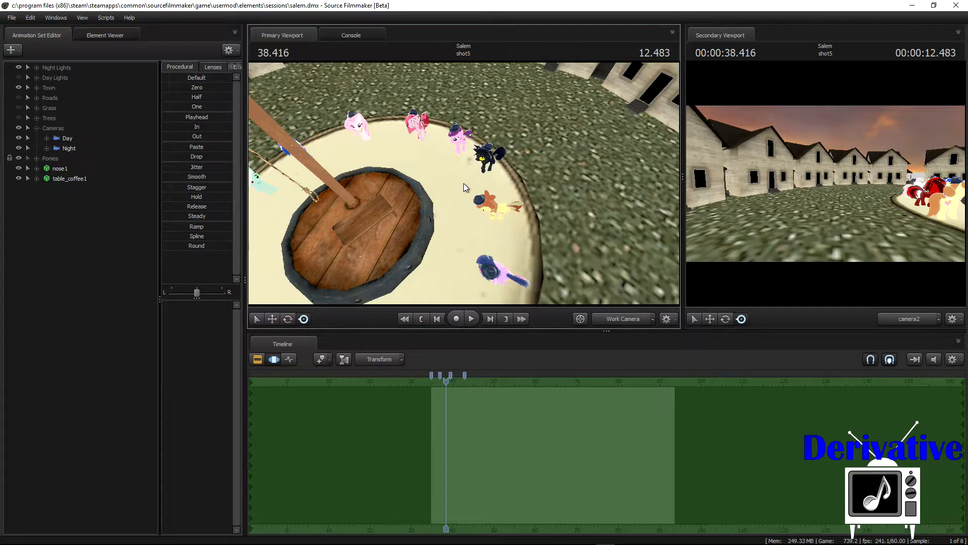
left_click_drag(482, 155, 517, 108)
key("w")
key("w")
key("x")
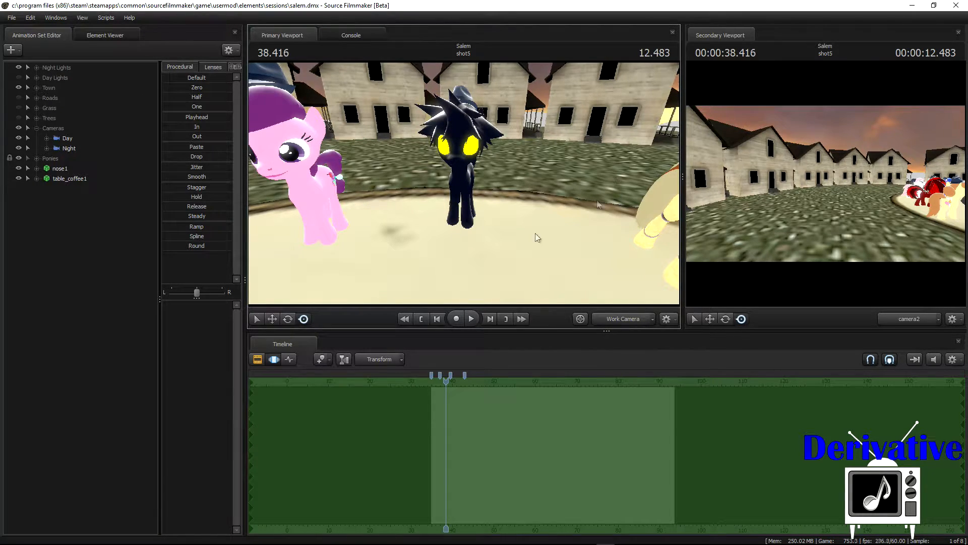
- Play shot5 in the Clip Editor from 38.416 to 43.383 seconds
left_click(257, 359)
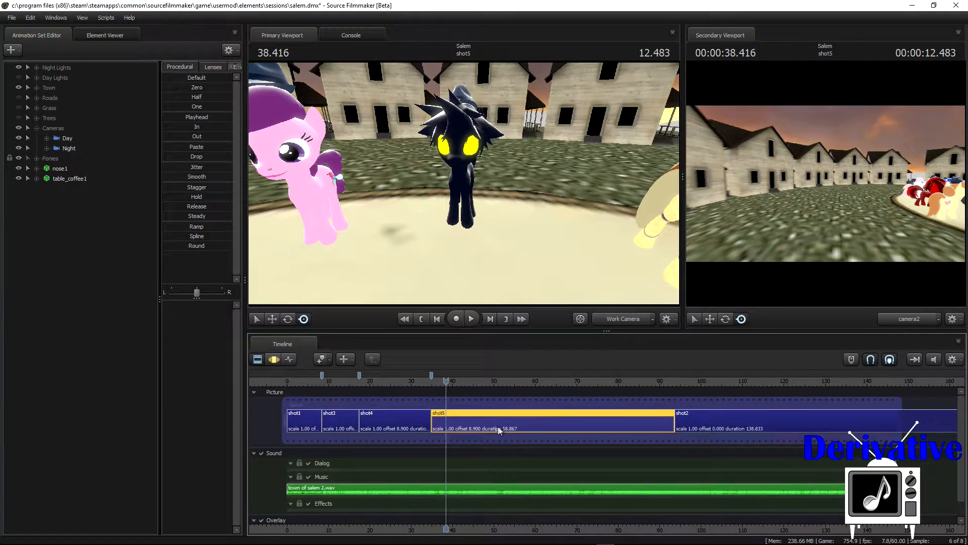
scroll(469, 415, "down", 2)
scroll(468, 414, "up", 1)
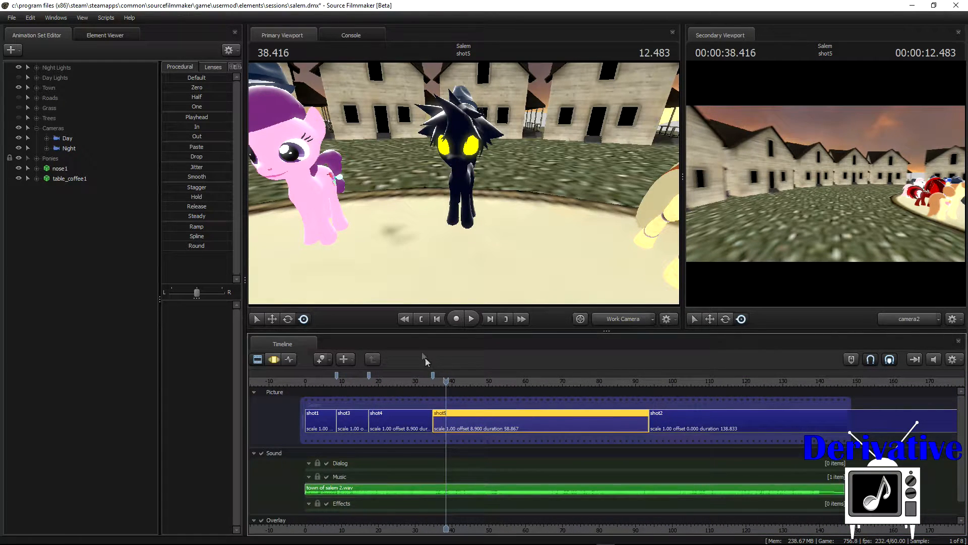
left_click(421, 320)
left_click(471, 318)
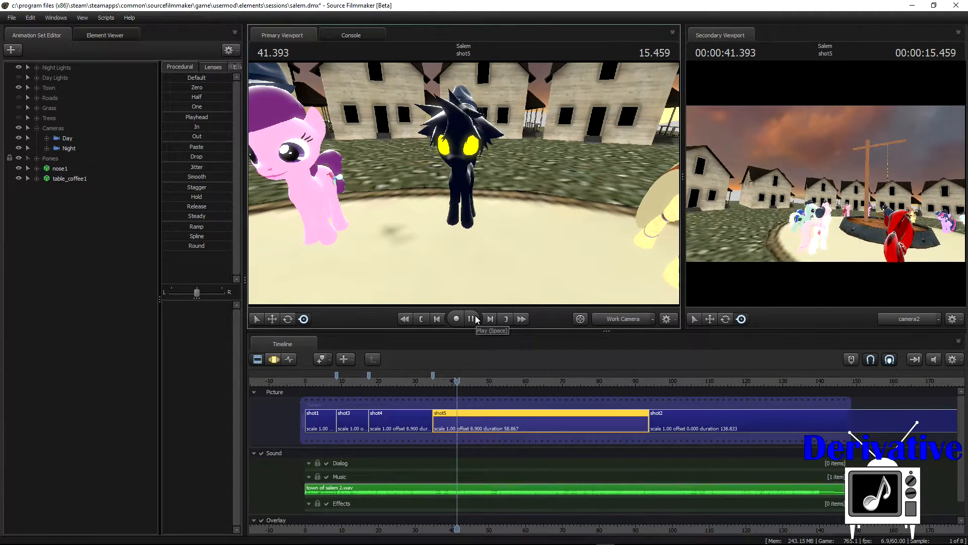
left_click(476, 318)
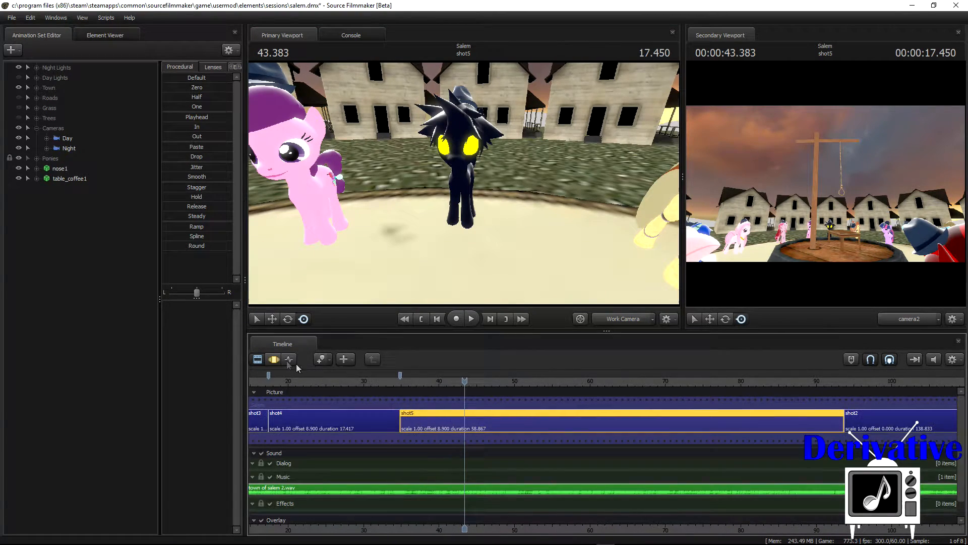
- Jump the playhead back to shot5's bookmark at 42.866 seconds in the Motion Editor
left_click(274, 359)
scroll(503, 425, "up", 2)
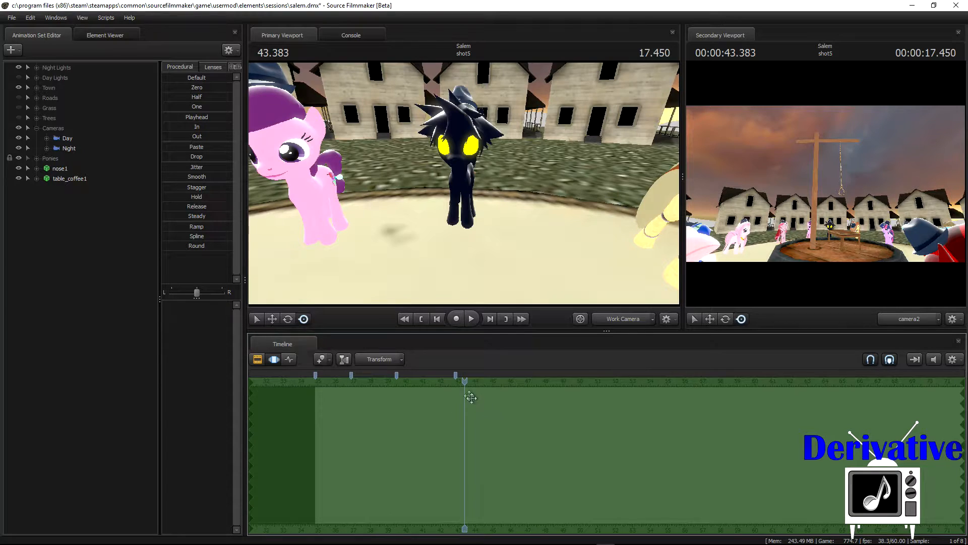
right_click(456, 376)
left_click(494, 475)
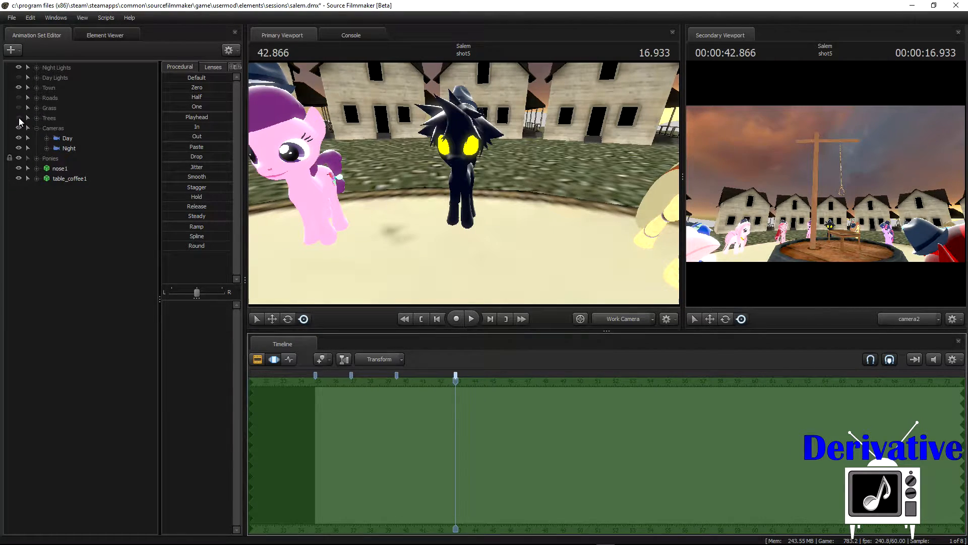
- Play shot5 on from 42.866 seconds, switch back to the Clip Editor and pause at about 52.2 seconds
left_click(472, 319)
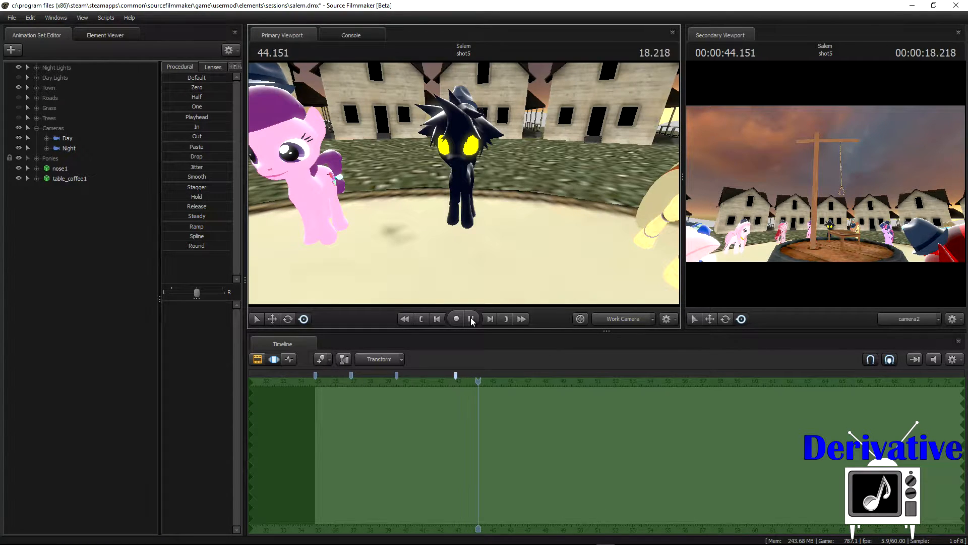
scroll(585, 408, "down", 5)
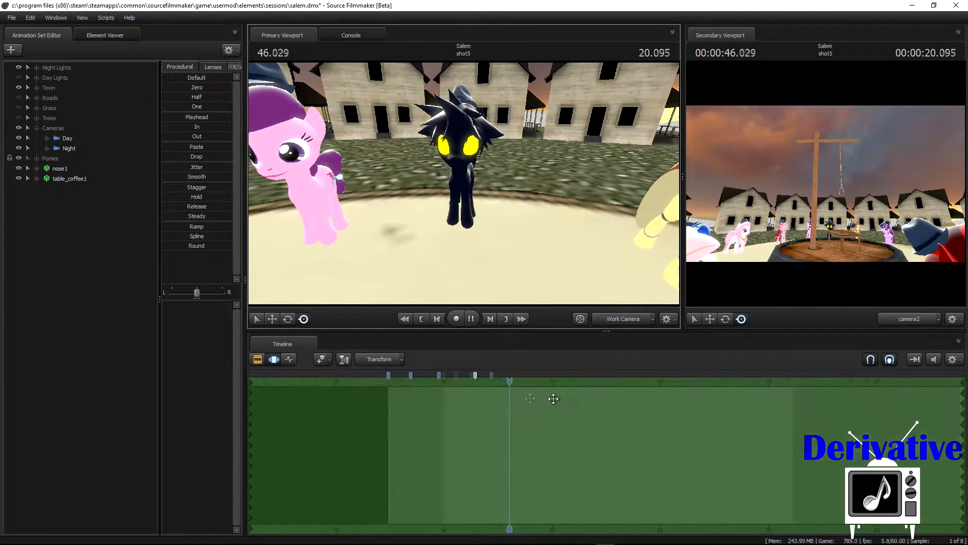
left_click(257, 360)
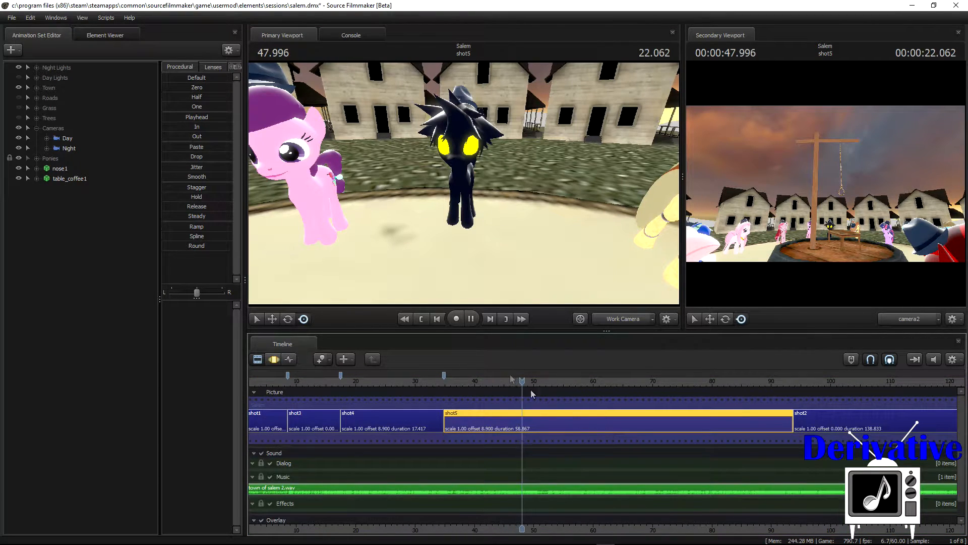
left_click(472, 318)
- Advance the playhead frame by frame to 52.383 seconds, bookmark that frame and play on to 53.066 seconds
scroll(587, 466, "up", 4)
scroll(586, 466, "up", 4)
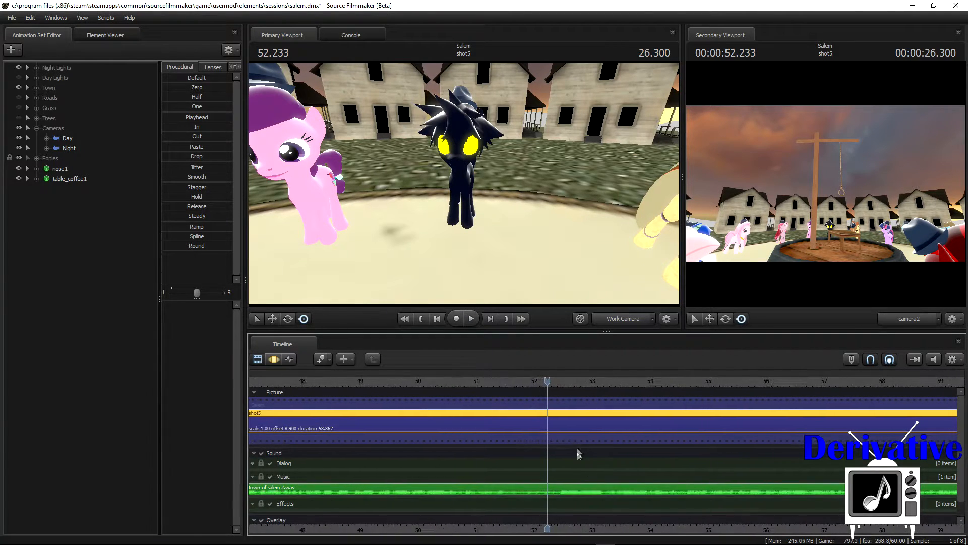
left_click(490, 319)
left_click(490, 319)
left_click(490, 319)
left_click(490, 319)
left_click(490, 319)
left_click(490, 319)
left_click(490, 319)
left_click(490, 319)
left_click(490, 320)
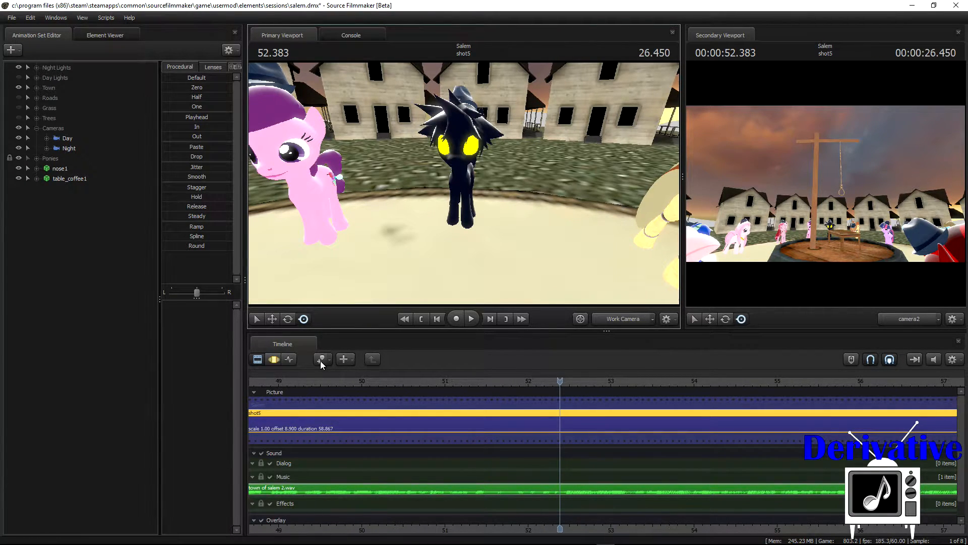
left_click(477, 319)
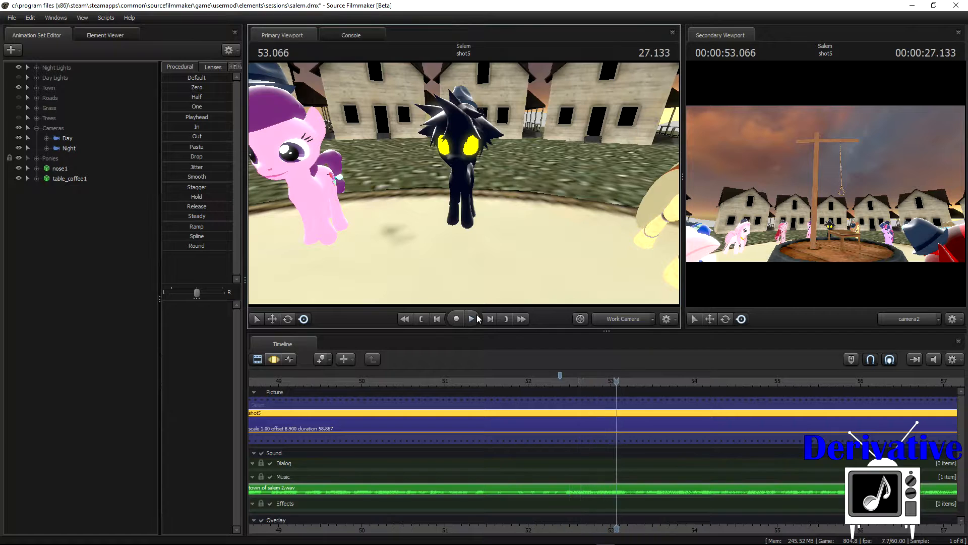
- Place the playhead at 52.433 seconds and shift the 52.383 bookmark to that frame
scroll(542, 426, "down", 3)
scroll(595, 392, "up", 3)
left_click(573, 382)
scroll(586, 391, "up", 2)
left_click(489, 320)
left_click(491, 320)
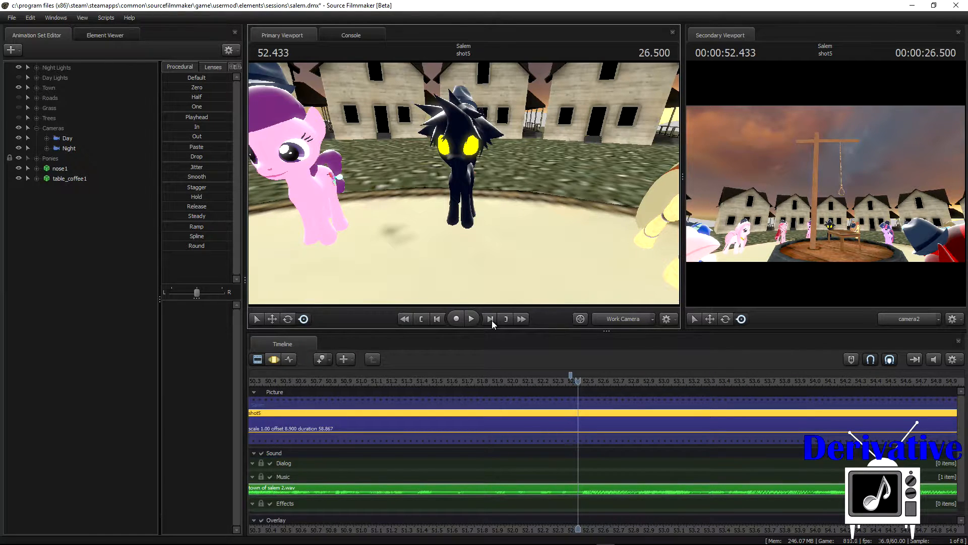
left_click_drag(572, 374, 578, 374)
- Play shot5 from the bookmark at 52.433 seconds to 55.066 seconds
scroll(607, 427, "down", 2)
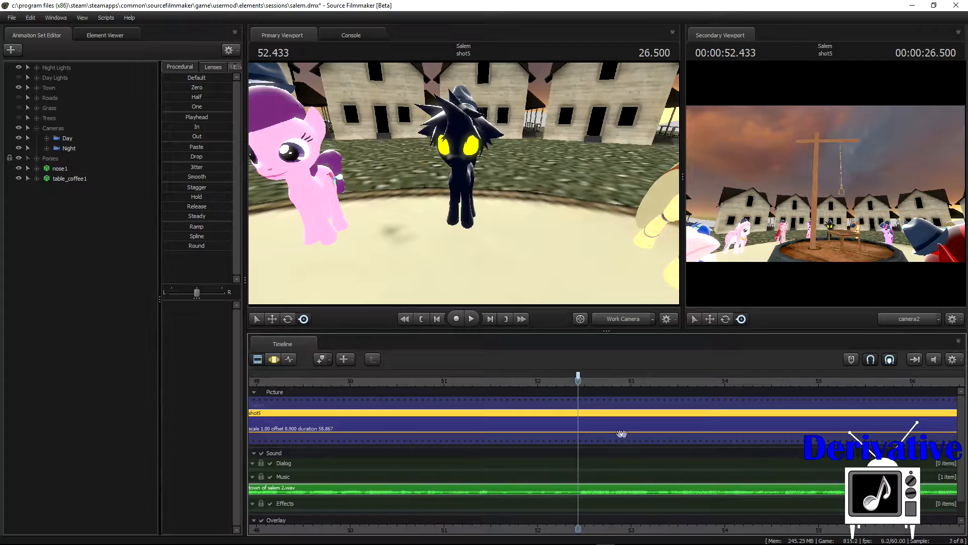
key("space")
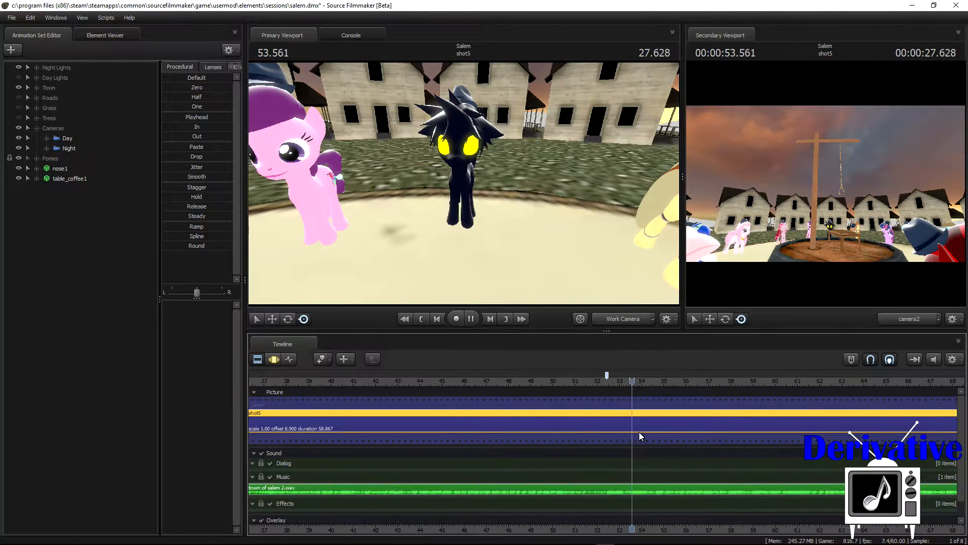
scroll(614, 422, "down", 2)
left_click(471, 319)
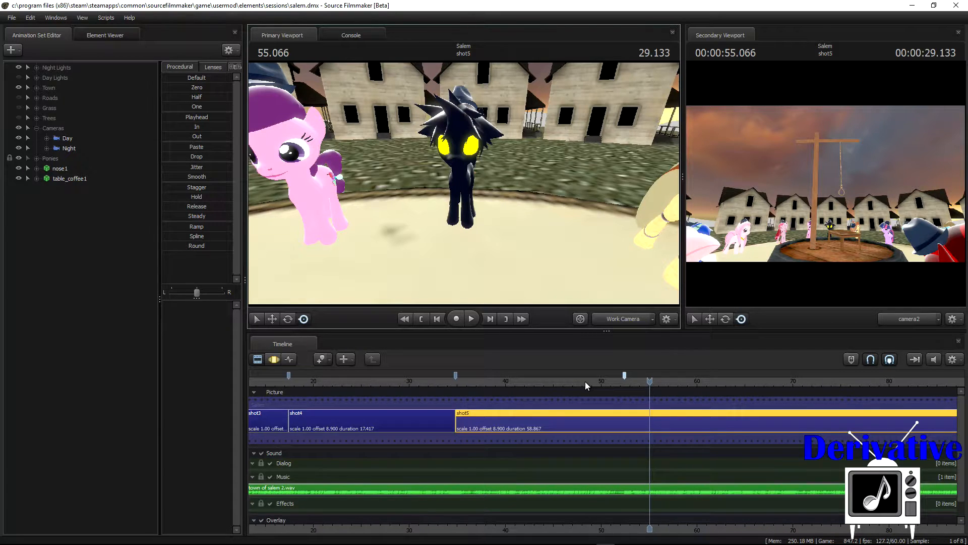
- Jump the playhead to the bookmark at shot5's start and on to the bookmark at 52.433 seconds
left_click(531, 385)
right_click(456, 374)
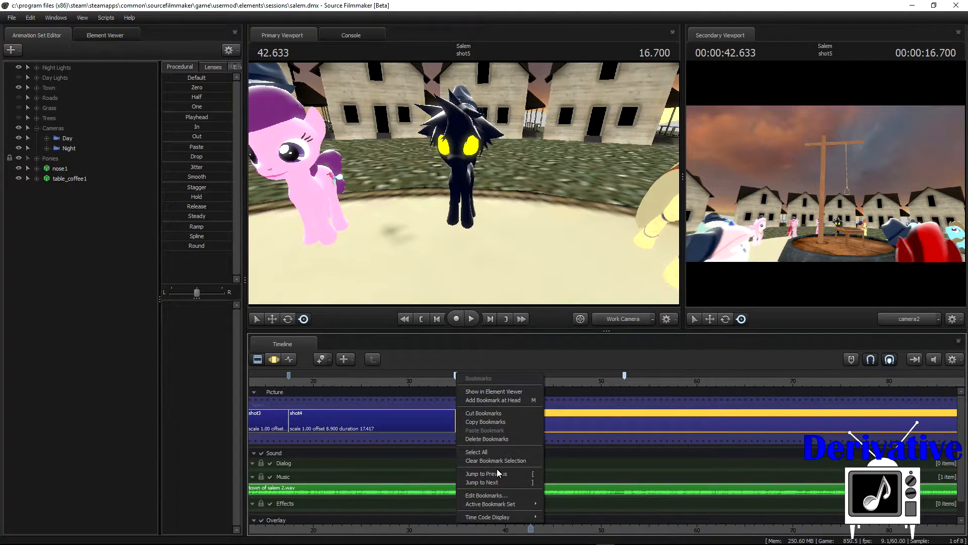
right_click(624, 374)
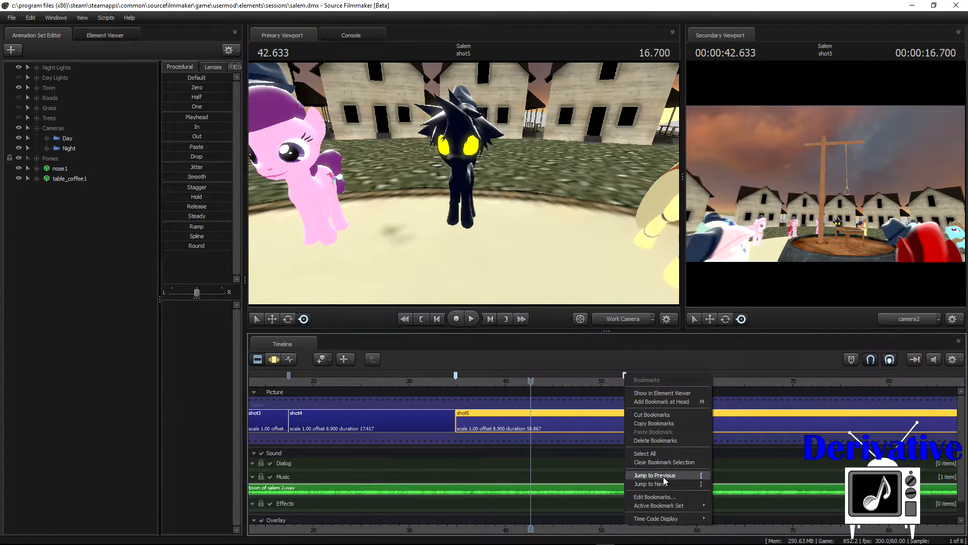
left_click(664, 477)
right_click(628, 378)
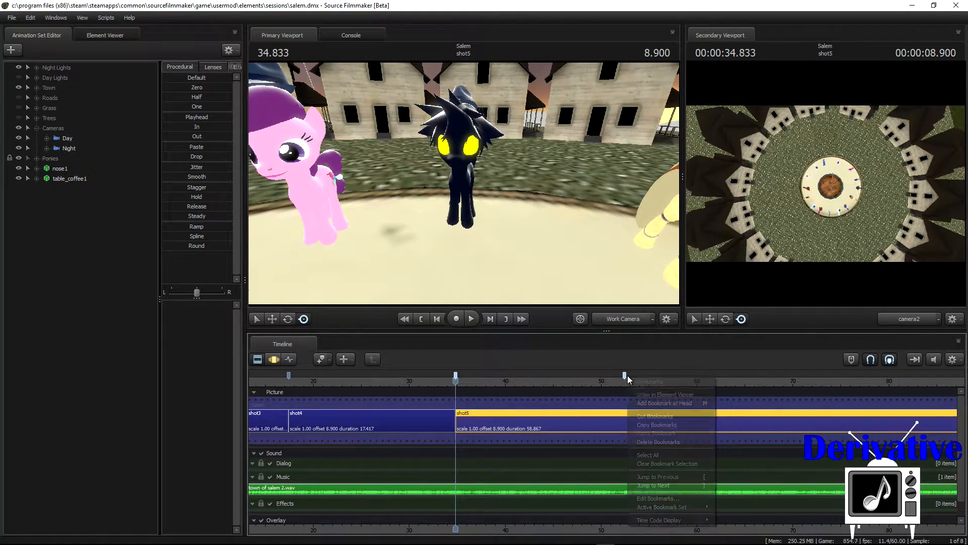
left_click(659, 486)
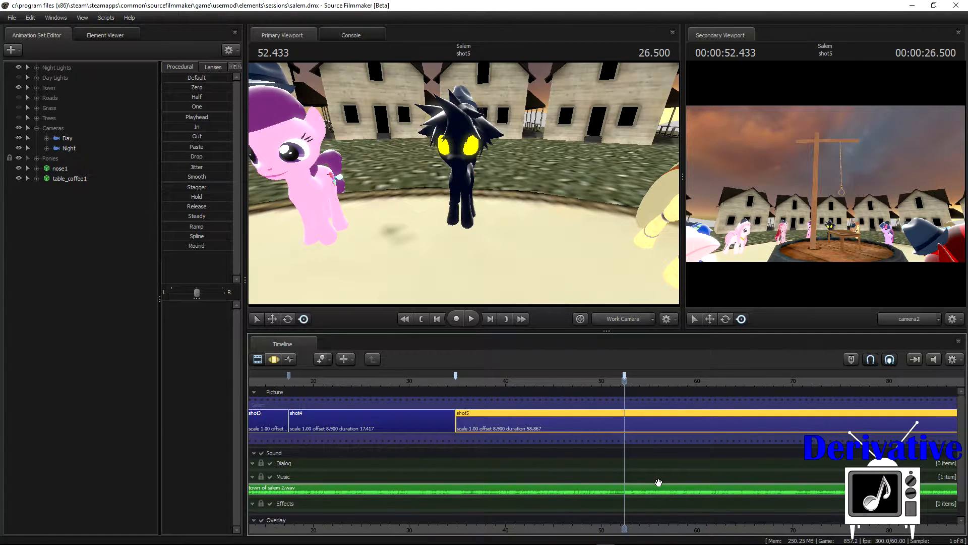
- Trim the end of shot5 to the playhead at 52.433 seconds
key("]")
scroll(640, 445, "down", 3)
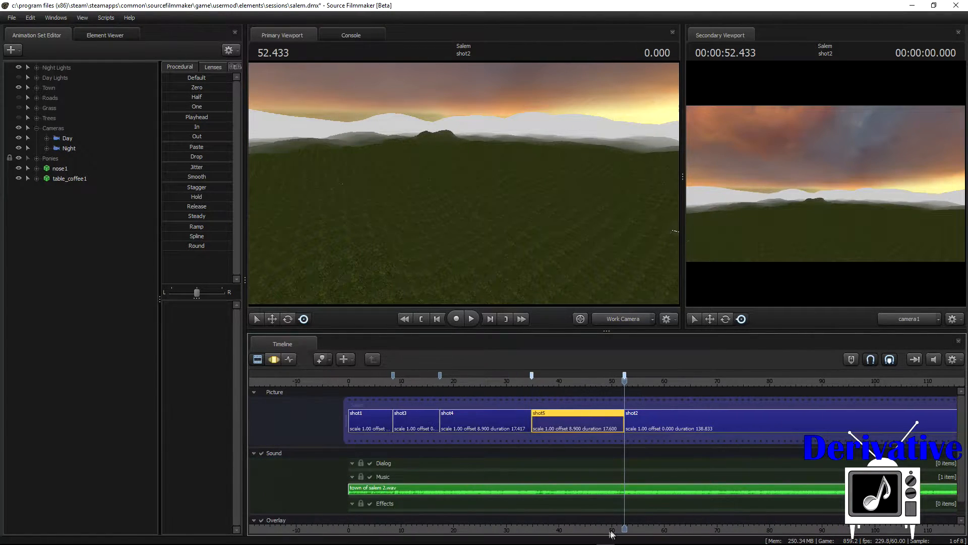
middle_click_drag(595, 530, 433, 523)
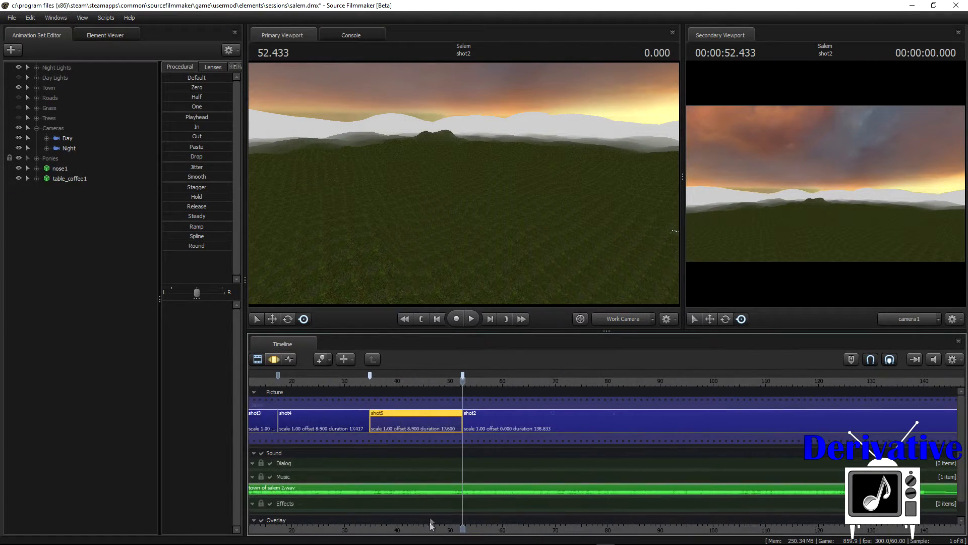
- Copy shot5 and paste the duplicate ahead of shot2 at 52.433 seconds
right_click(401, 424)
key("Escape")
right_click(489, 427)
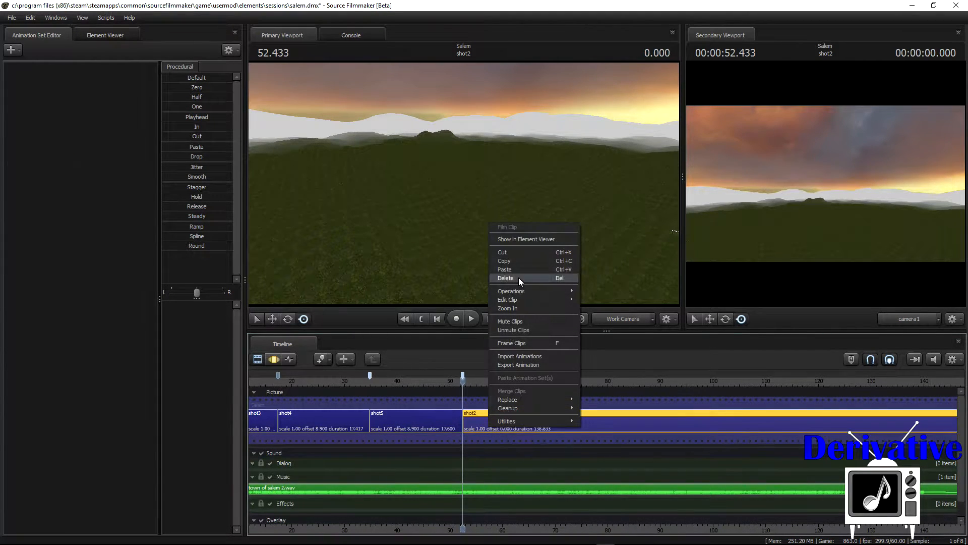
left_click(520, 269)
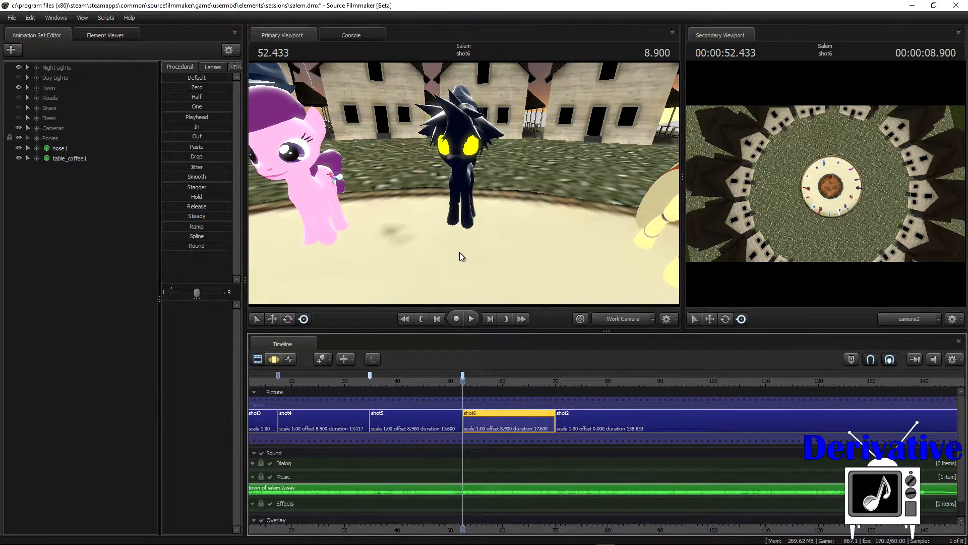
- Flatten the Night camera's animation in shot6 to its pose at the playhead using the Playhead preset
left_click(274, 359)
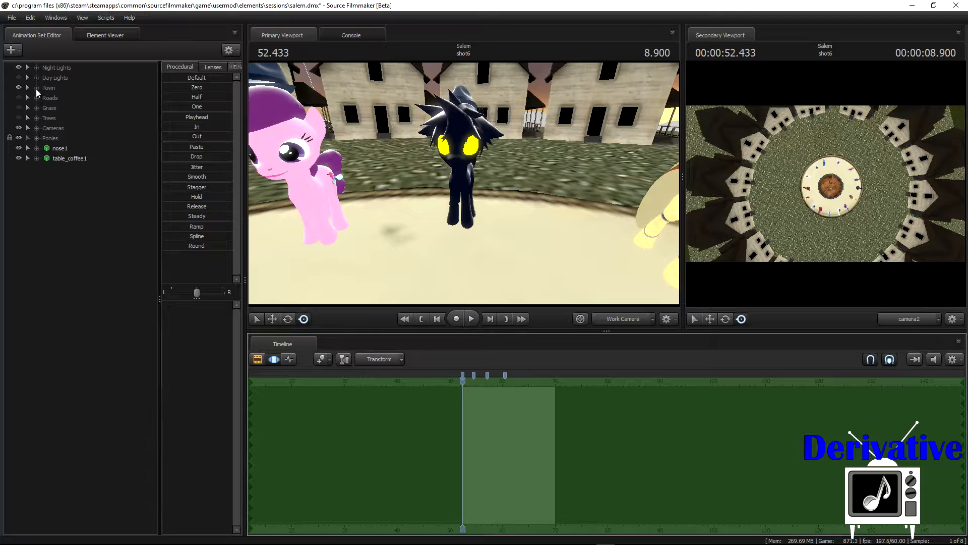
left_click(37, 128)
left_click(69, 148)
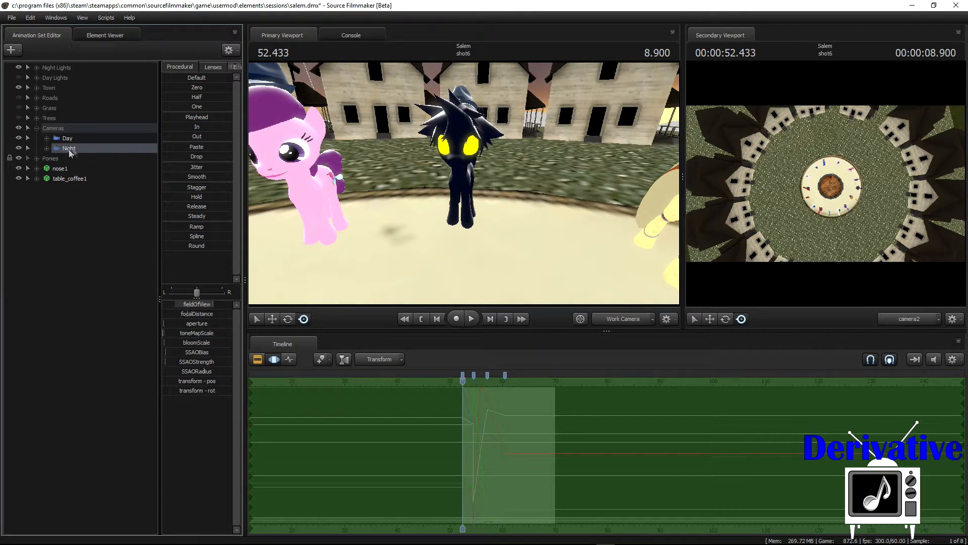
left_click(180, 116)
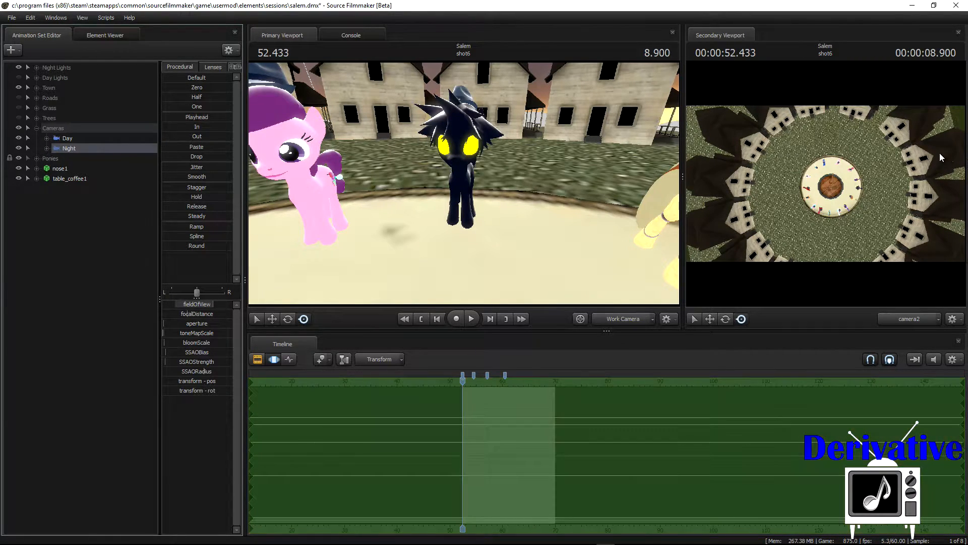
left_click(37, 128)
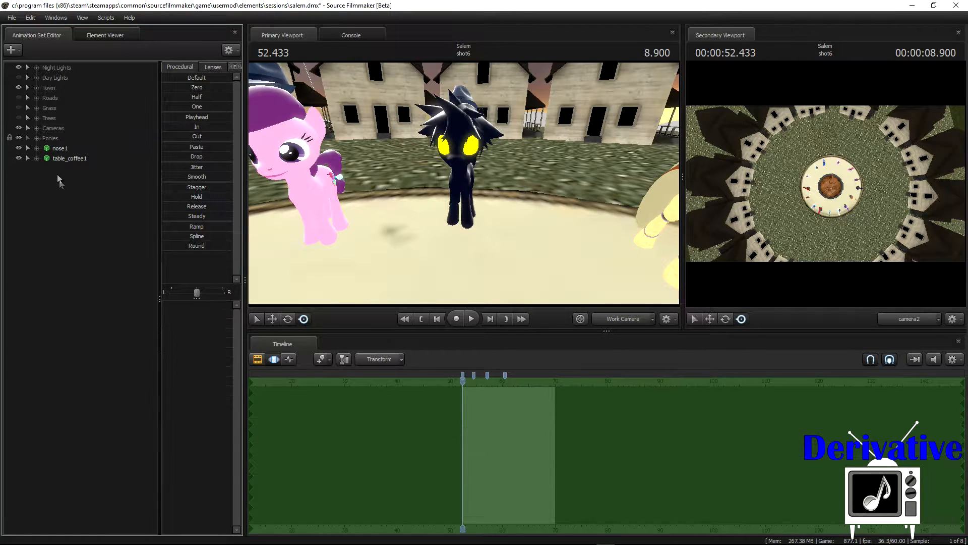
- Return to shot5 in the motion editor and place the playhead on the bookmark at 42.866 seconds
left_click(258, 360)
left_click(410, 382)
left_click(415, 420)
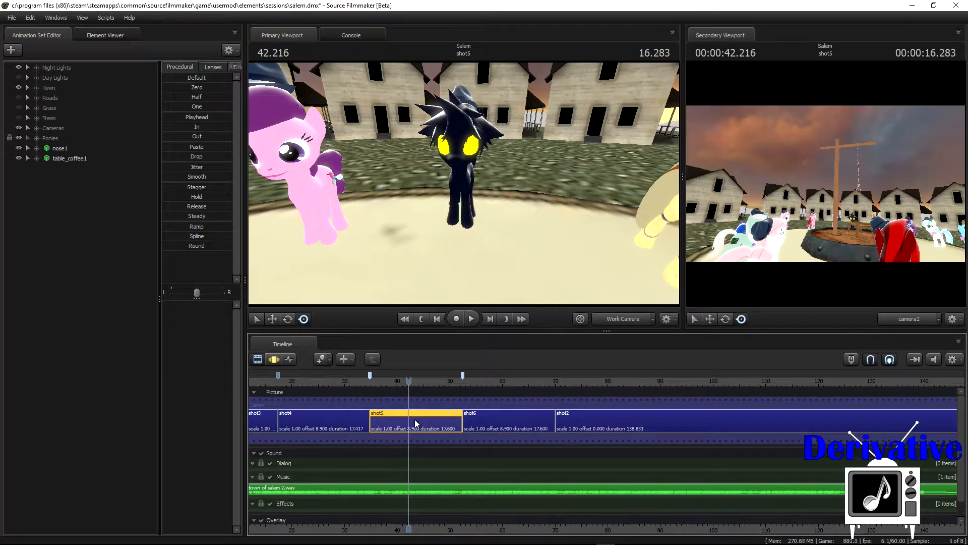
left_click(422, 319)
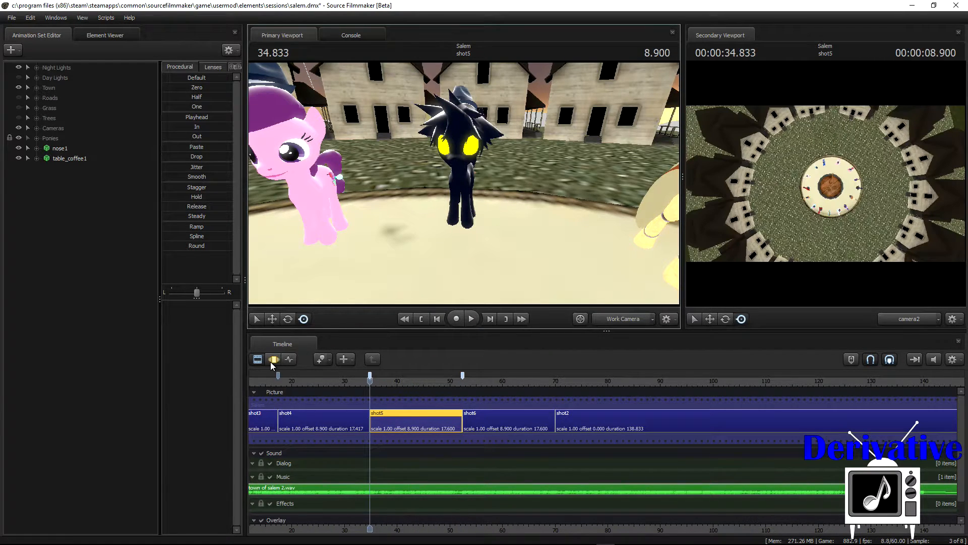
left_click(274, 359)
left_click_drag(401, 384, 456, 384)
scroll(474, 388, "up", 4)
right_click(458, 377)
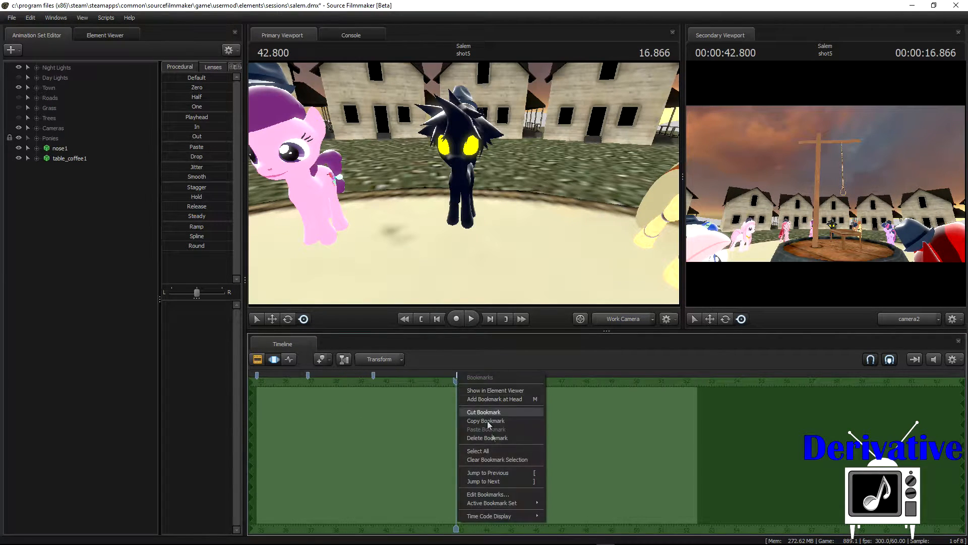
left_click(505, 483)
- Select the whole Ponies group and lower it beneath the platform throughout shot5
left_click_drag(558, 220, 483, 288)
key("s")
key("s")
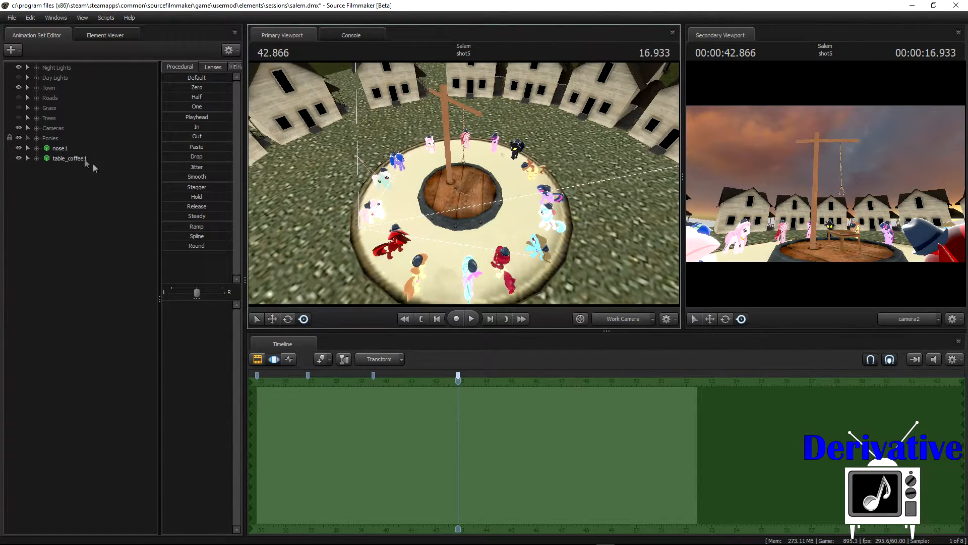
left_click(37, 138)
left_click(44, 137)
left_click(287, 319)
left_click_drag(391, 142, 397, 162)
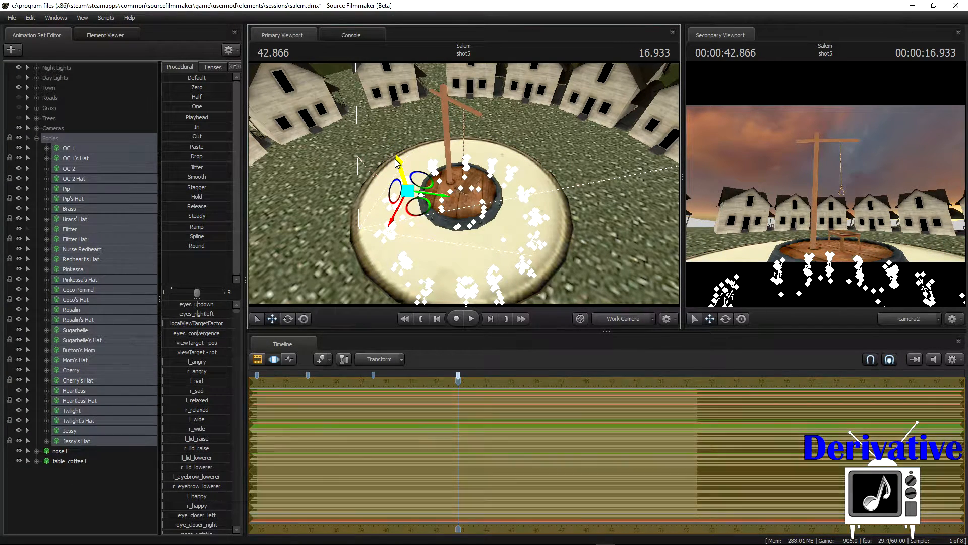
key("Return")
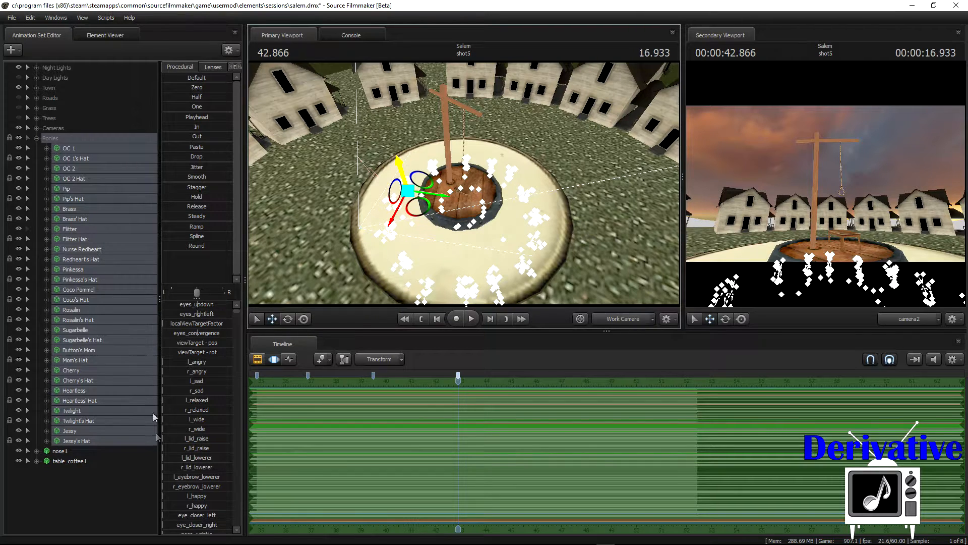
- Start the time selection at the 42.866-second bookmark, preview the playback briefly and return the playhead to that bookmark
left_click_drag(250, 417, 459, 404)
scroll(459, 411, "up", 5)
scroll(462, 403, "down", 3)
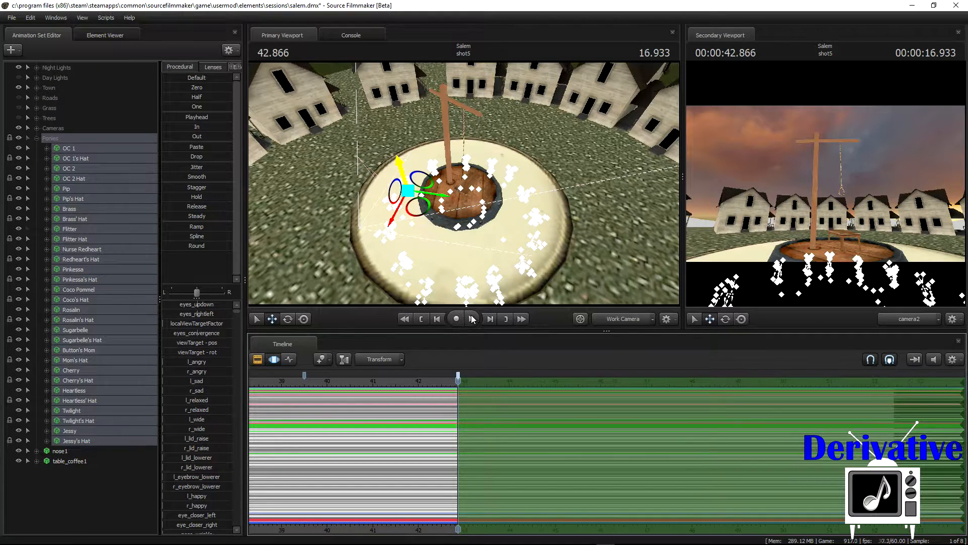
left_click(471, 319)
left_click(472, 318)
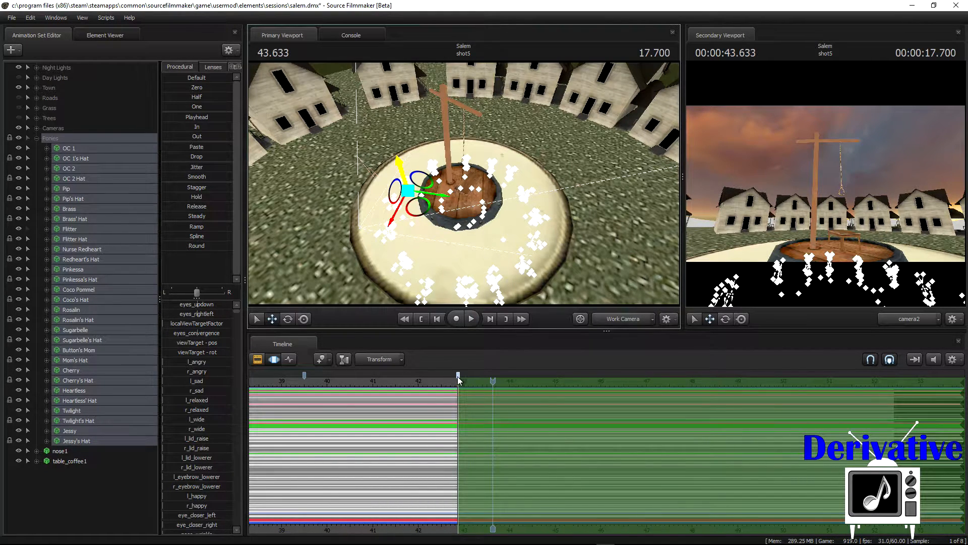
right_click(458, 377)
left_click(504, 477)
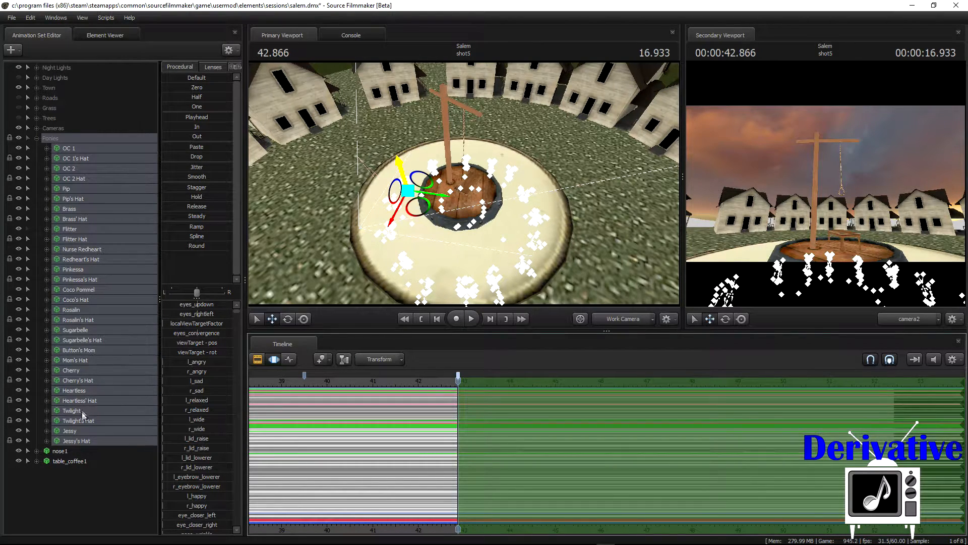
- Raise Heartless back onto the platform from 42.866 seconds onward
left_click(80, 391)
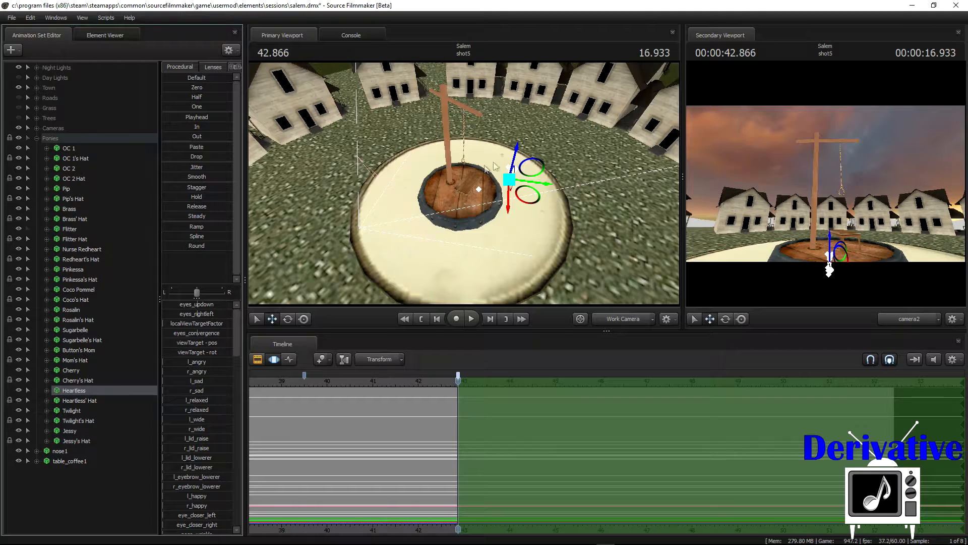
left_click_drag(514, 153, 519, 132)
left_click_drag(464, 184, 441, 87)
key("s")
key("w")
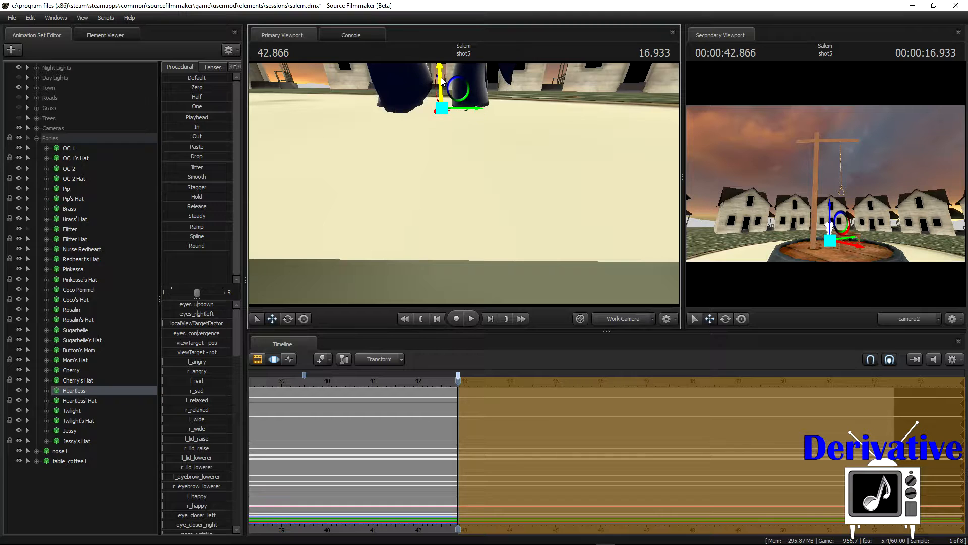
left_click_drag(498, 118, 464, 183)
key("s")
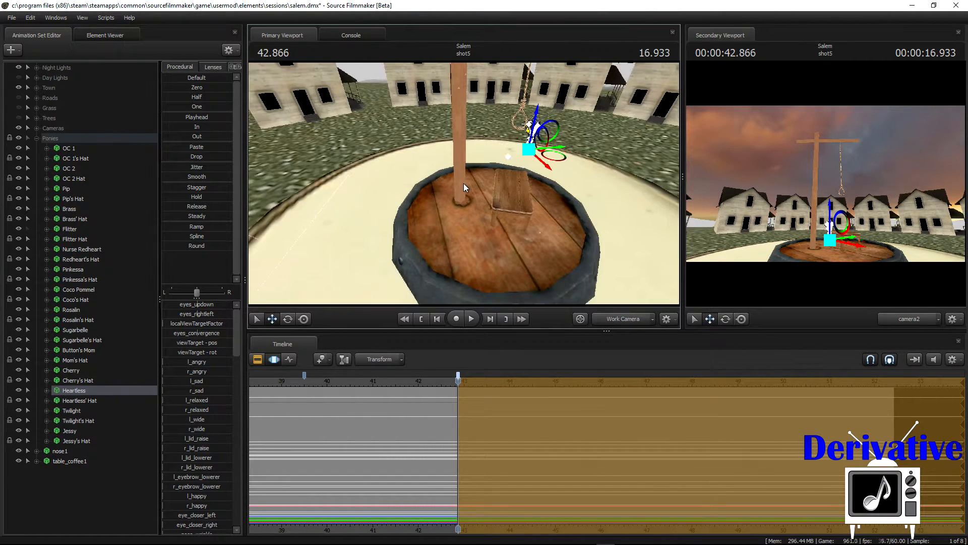
key("Return")
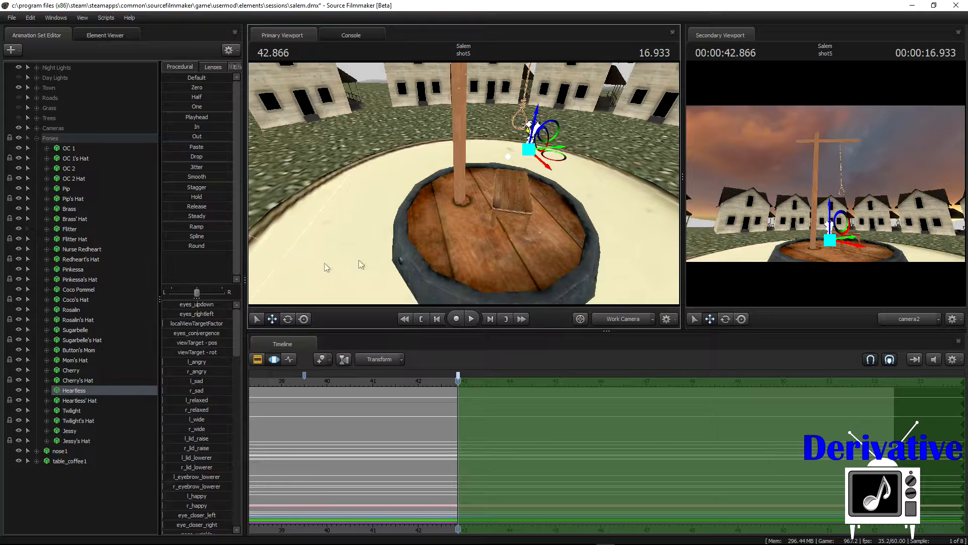
scroll(298, 379, "down", 2)
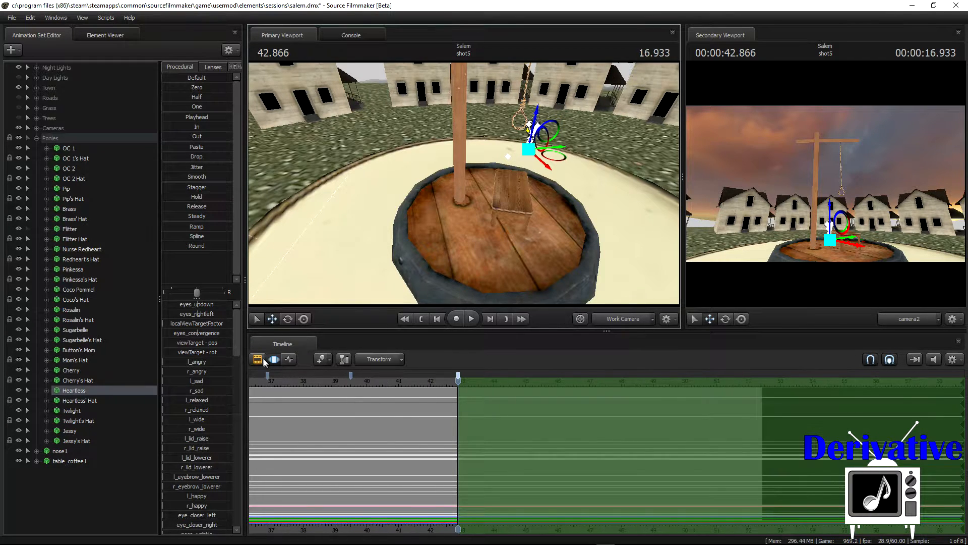
- Check how the ponies are arranged around the platform in shot4 at 23.950 seconds
left_click(258, 359)
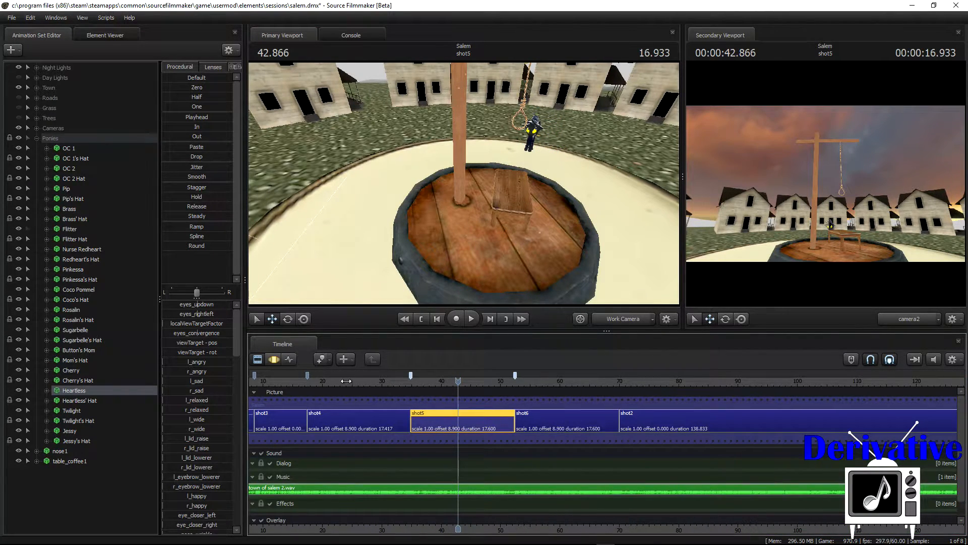
left_click(347, 382)
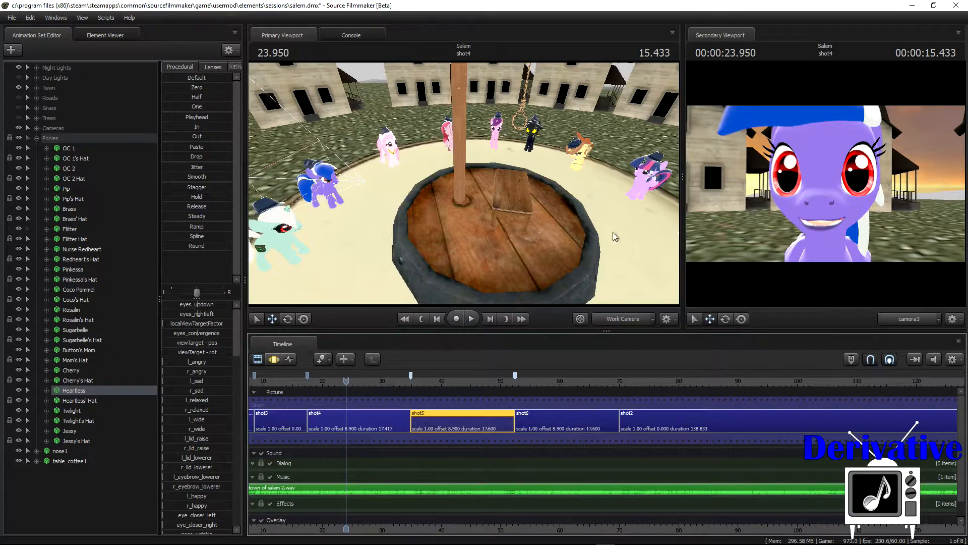
mouse_move(464, 183)
left_mouse_down()
mouse_move(434, 212)
mouse_move(449, 205)
mouse_move(492, 217)
mouse_move(462, 183)
left_mouse_up()
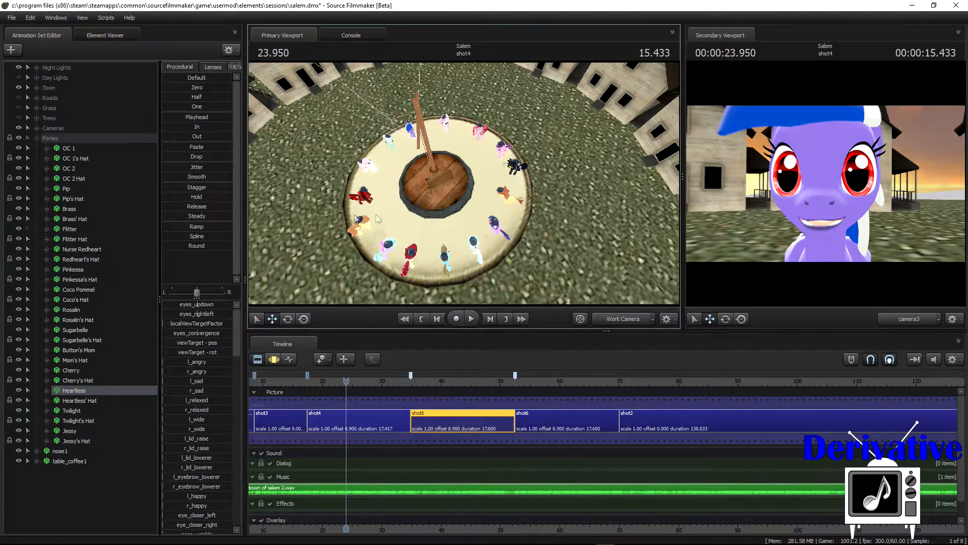
- Go to 43.383 seconds in shot5 and raise OC 2 back onto the platform
left_click(504, 323)
left_click(274, 358)
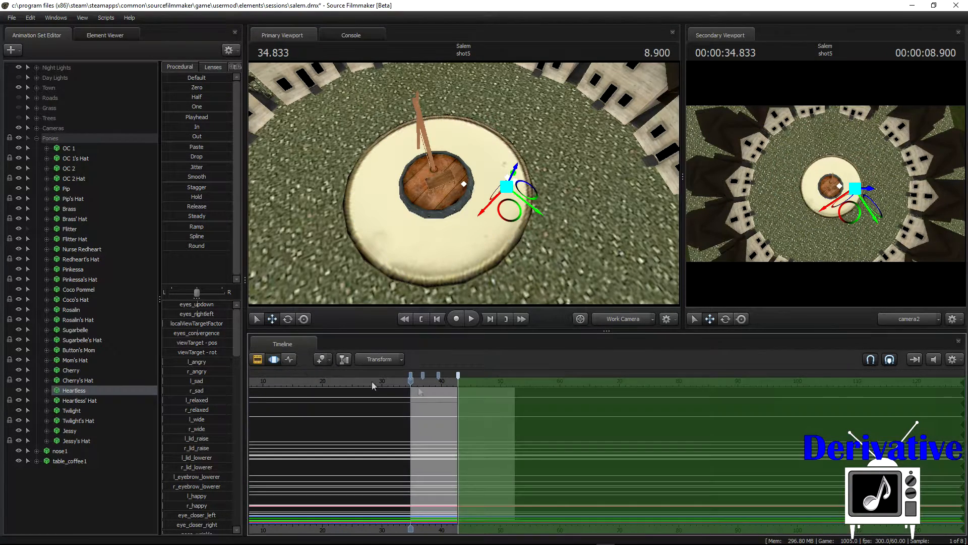
left_click(484, 384)
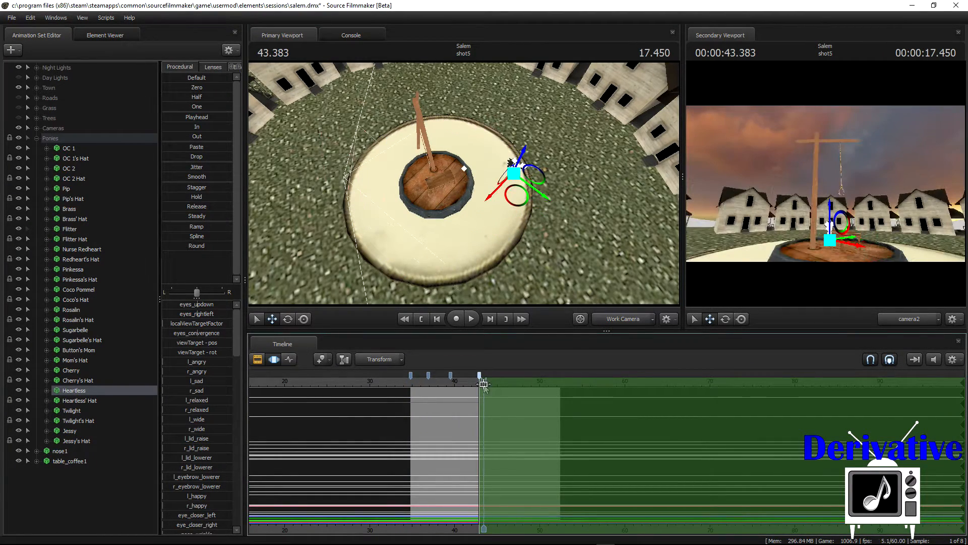
left_click(71, 151)
left_click(77, 168)
left_click_drag(367, 201, 357, 190)
- Examine the positions of OC 2 and Heartless around the gallows from several angles
left_click_drag(414, 207, 262, 133)
key("w")
left_click_drag(483, 262, 477, 192)
left_click_drag(477, 192, 621, 197)
key("s")
key("s")
left_click_drag(515, 184, 464, 183)
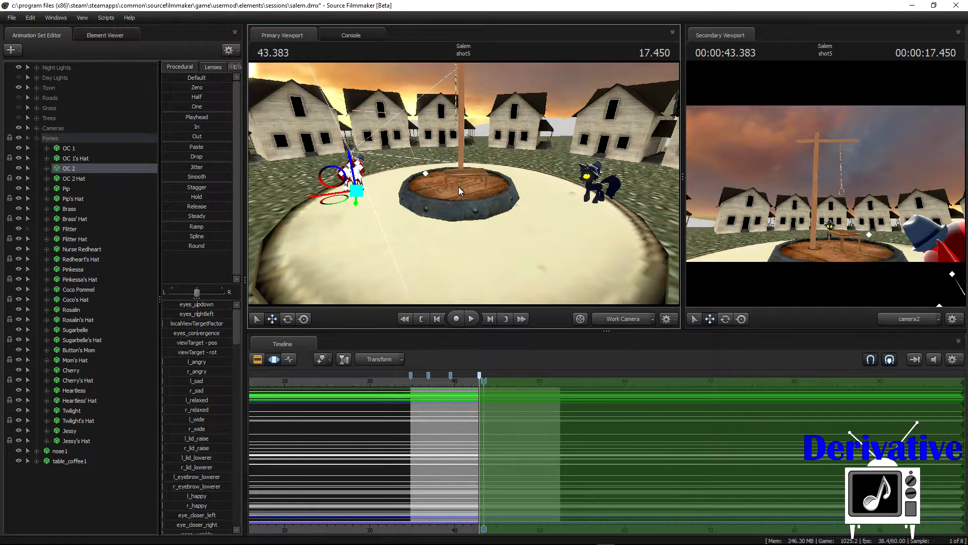
scroll(508, 382, "up", 5)
scroll(509, 382, "up", 1)
left_click_drag(502, 245, 471, 185)
key("w")
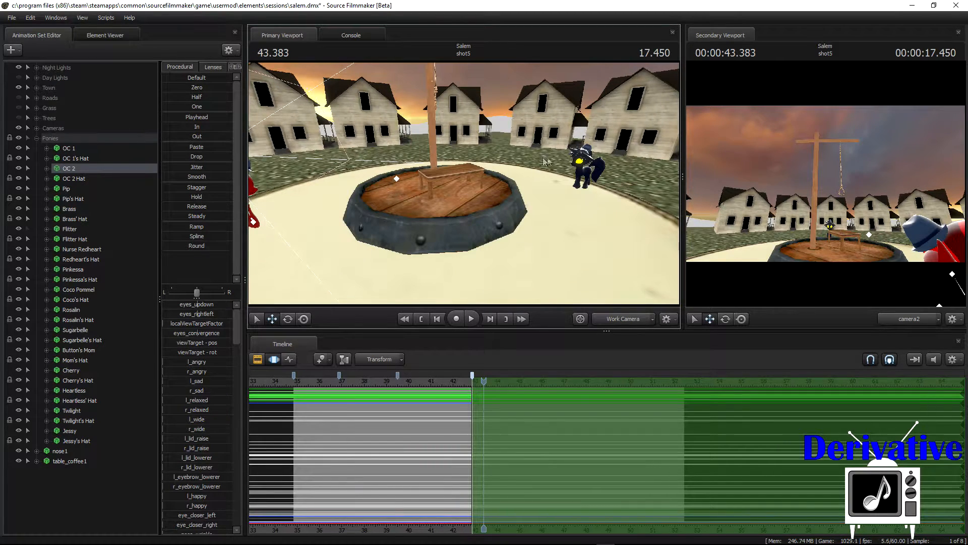
left_click_drag(574, 187, 402, 179)
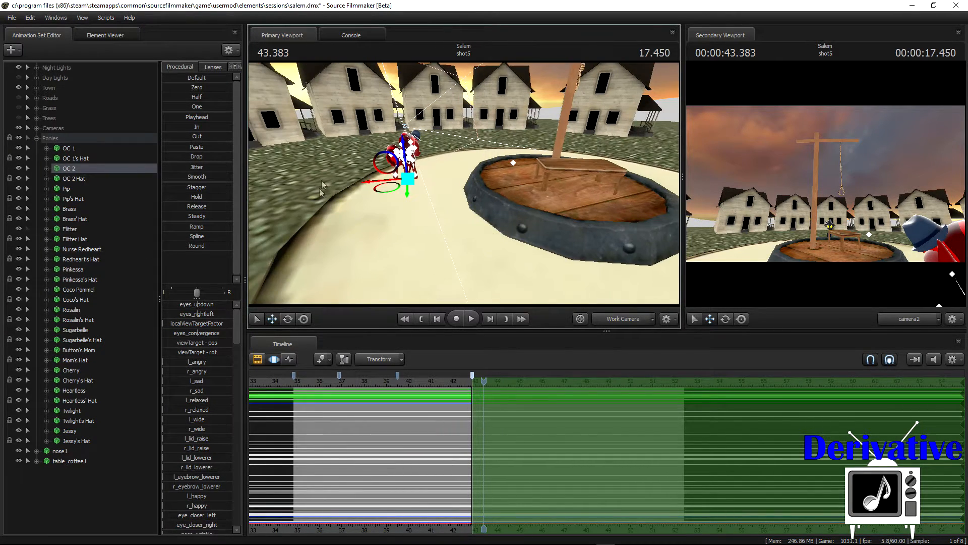
- Move OC 2 across the platform to the other side of the gallows base and adjust its rotation
left_click_drag(461, 146, 486, 152)
key("w")
left_click_drag(394, 161, 465, 183)
key("s")
key("s")
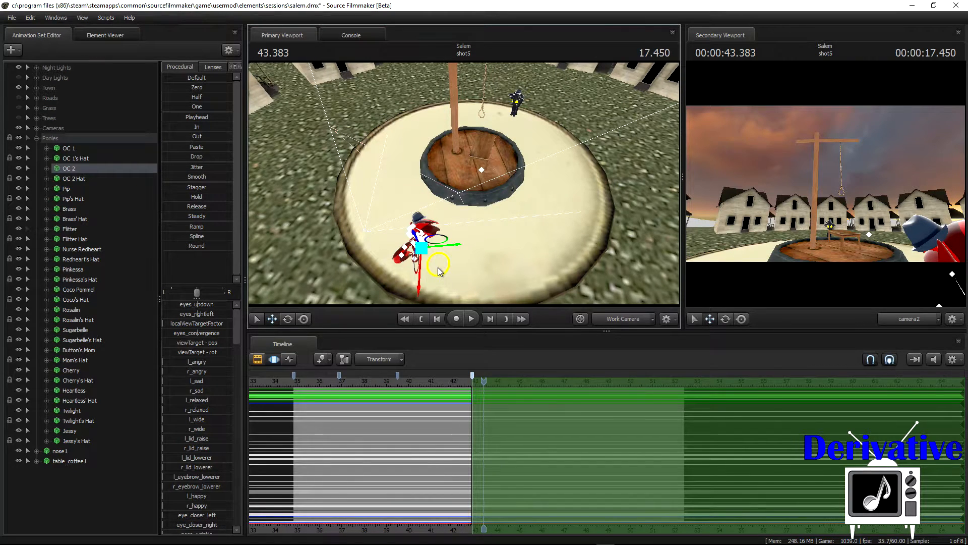
left_click_drag(438, 271, 622, 260)
left_click_drag(439, 198, 458, 261)
left_click(299, 318)
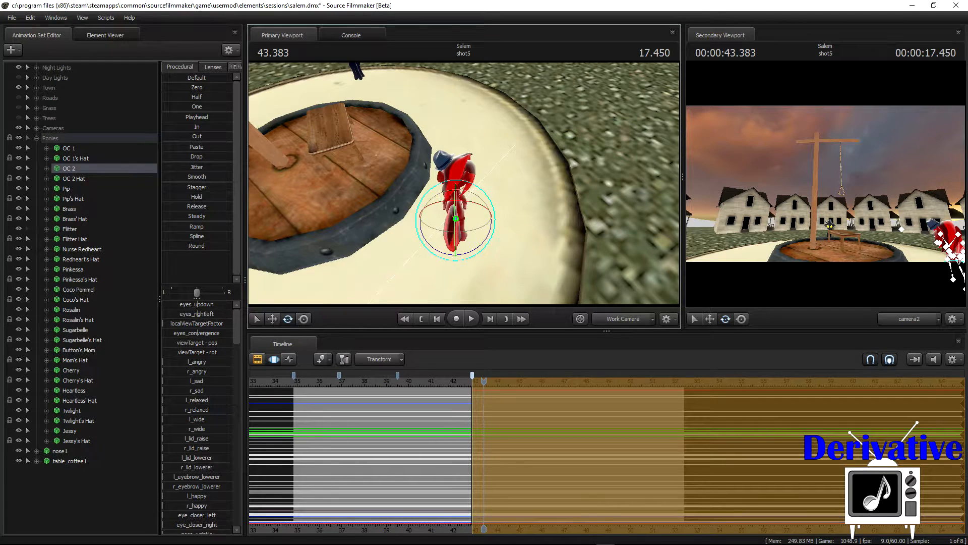
left_click_drag(438, 250, 256, 178)
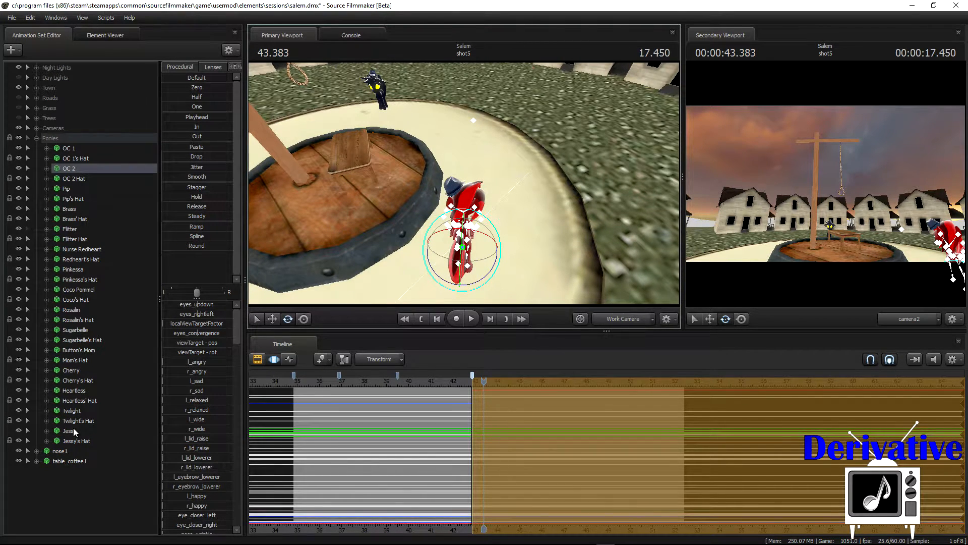
- Move Heartless next to OC 2 and rotate it to stand alongside
left_click(71, 391)
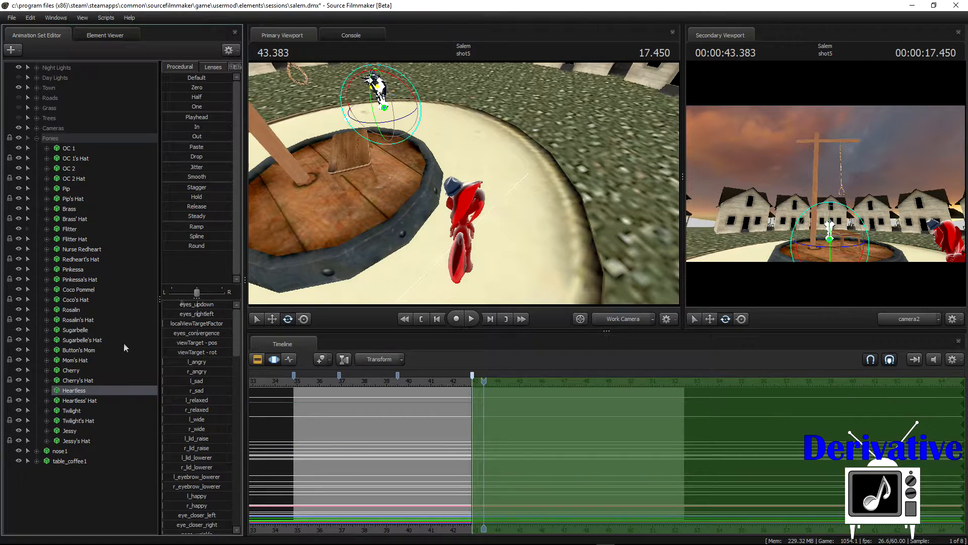
left_click(273, 319)
left_click_drag(382, 101, 524, 259)
left_click(288, 319)
left_click_drag(457, 234, 464, 184)
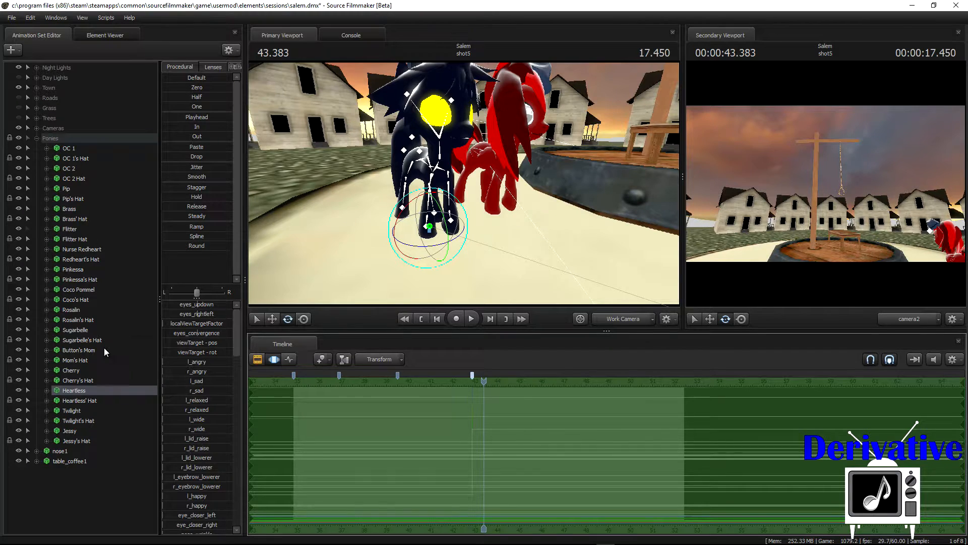
- Import the pony_walkcycle_2.dmx animation onto Heartless's controls, leaving out rootTransform
left_click(46, 391)
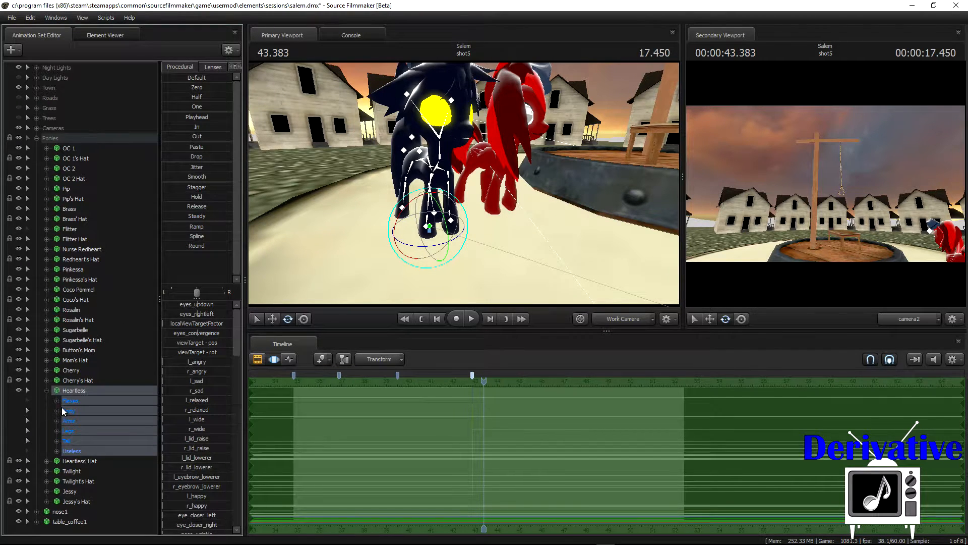
left_click(57, 410)
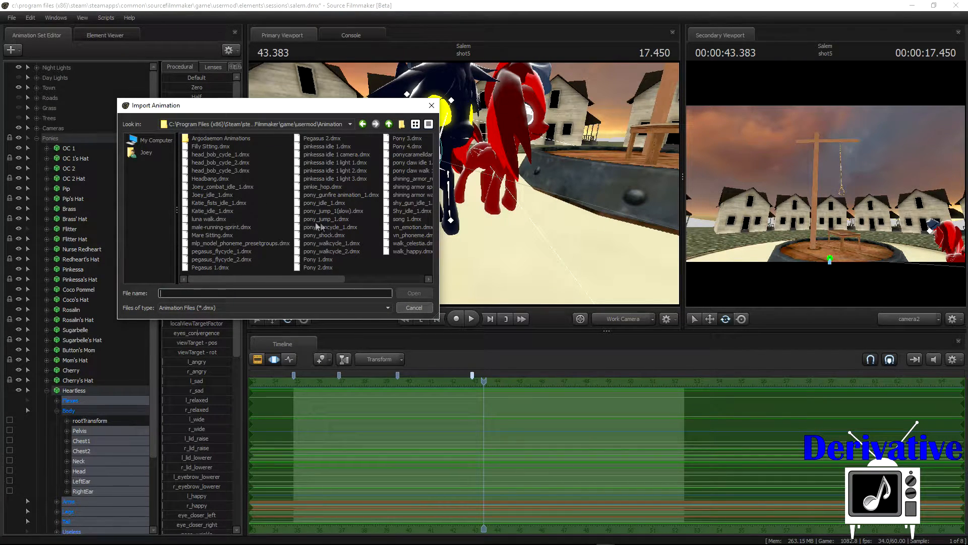
left_click(328, 244)
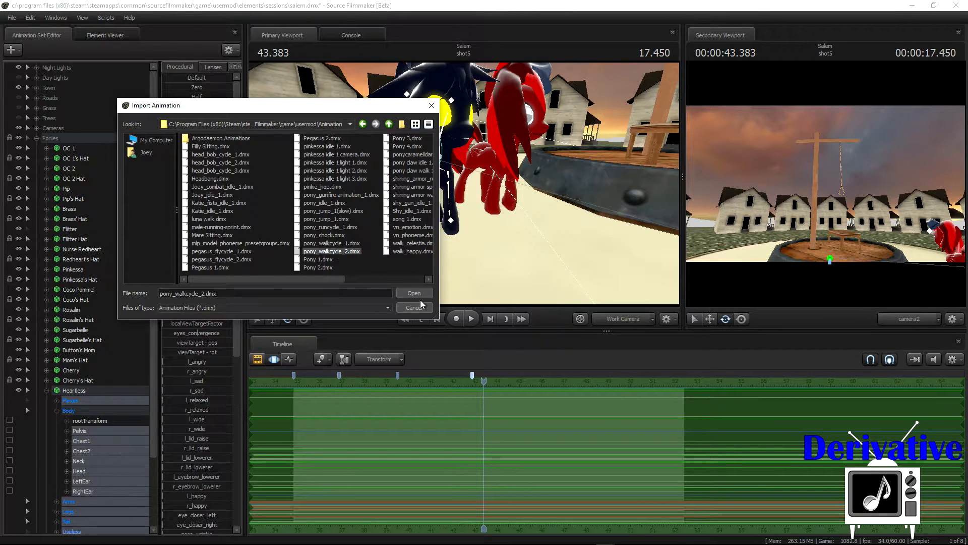
left_click(419, 295)
left_click(492, 321)
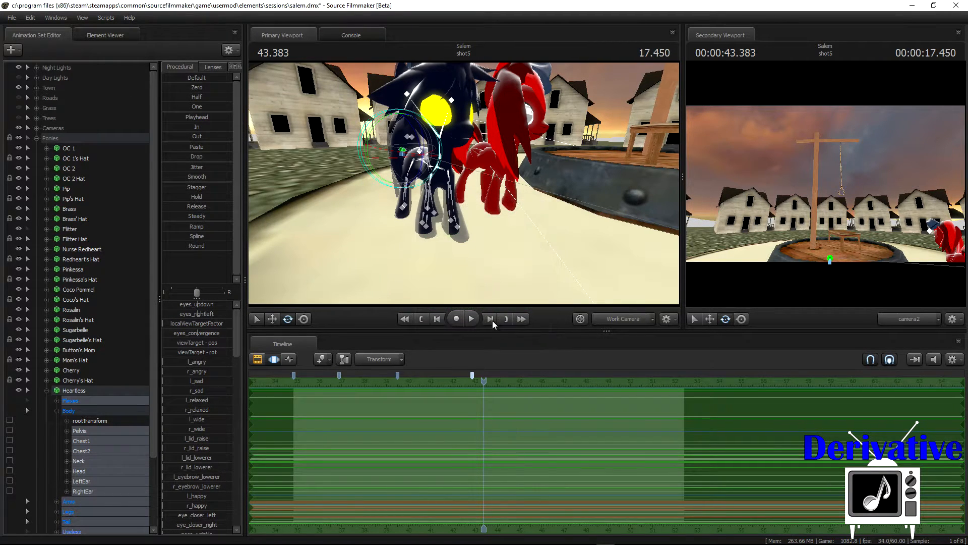
left_click(46, 390)
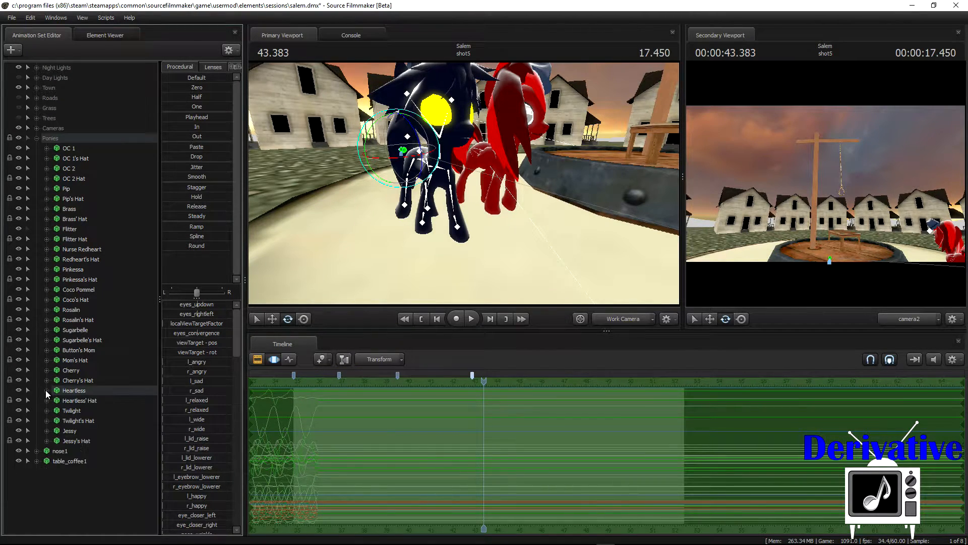
- Set the start of Heartless's time selection to 25.933 seconds, where the imported walk cycle begins
left_click(74, 390)
scroll(415, 429, "down", 2)
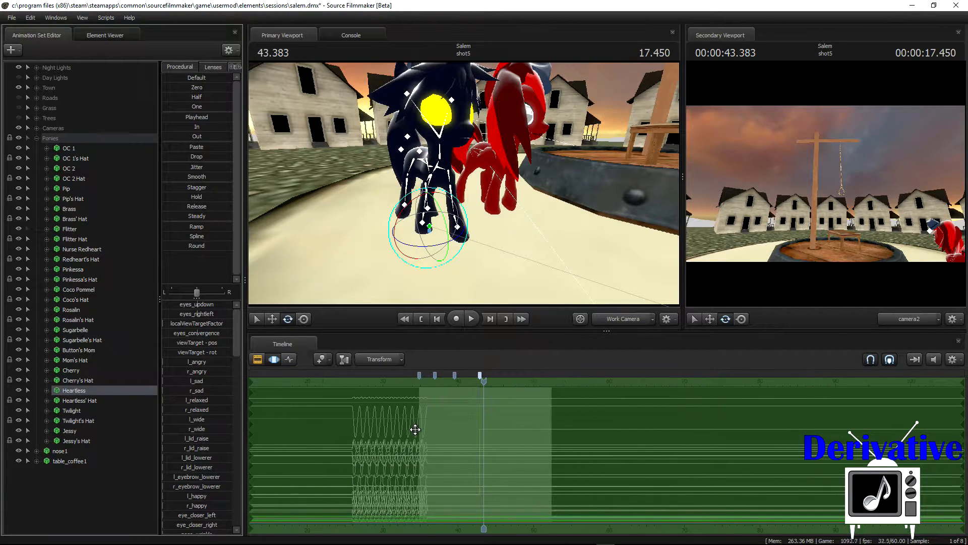
left_click(424, 323)
scroll(394, 394, "up", 3)
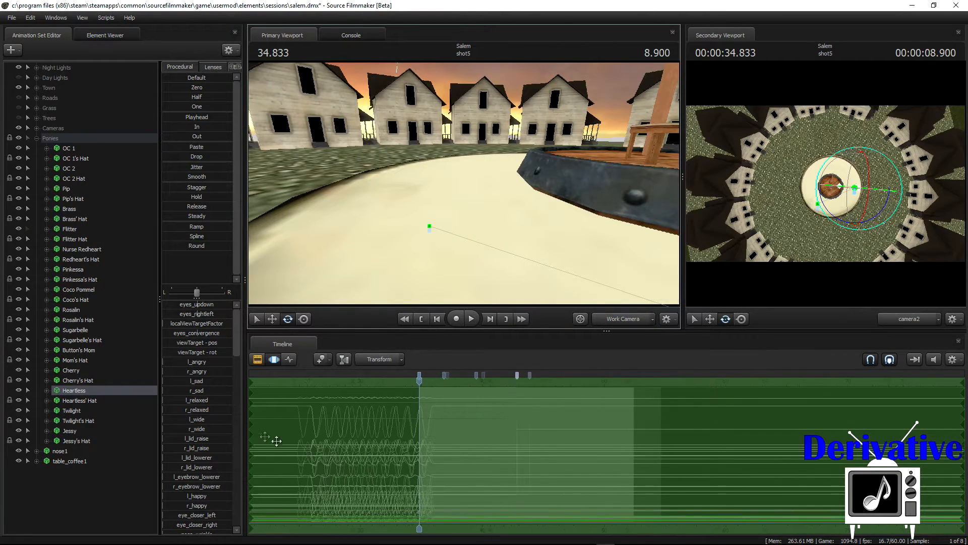
left_click_drag(254, 430, 282, 396)
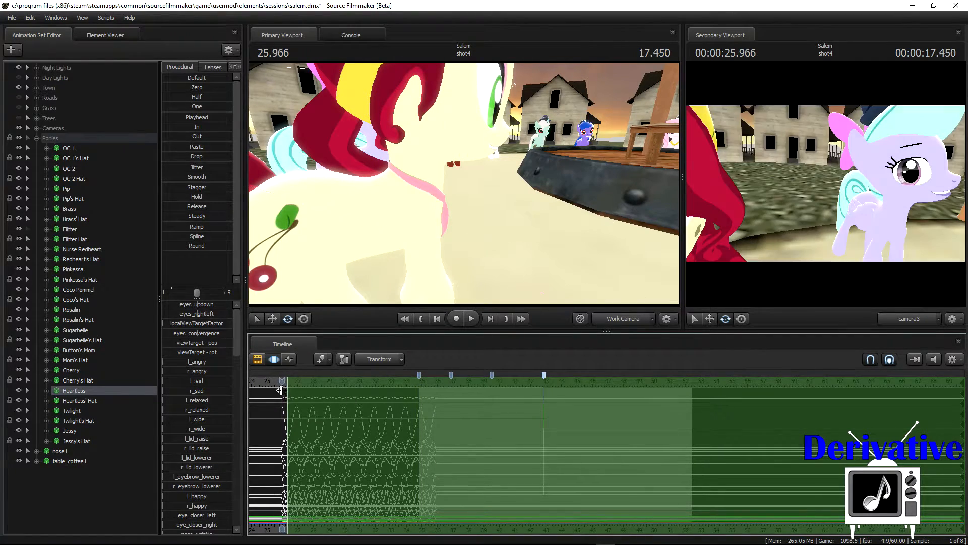
scroll(380, 489, "up", 4)
scroll(380, 488, "up", 5)
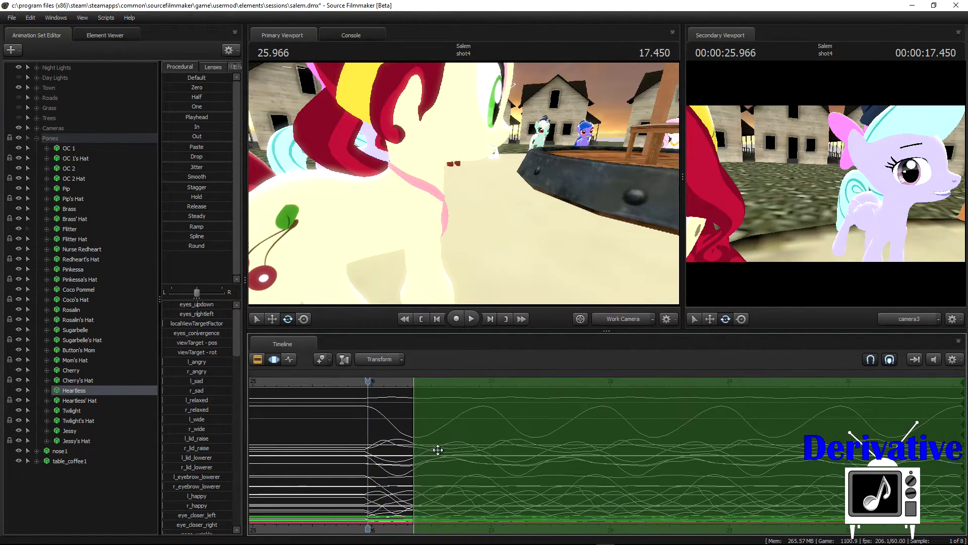
left_click_drag(365, 383, 359, 384)
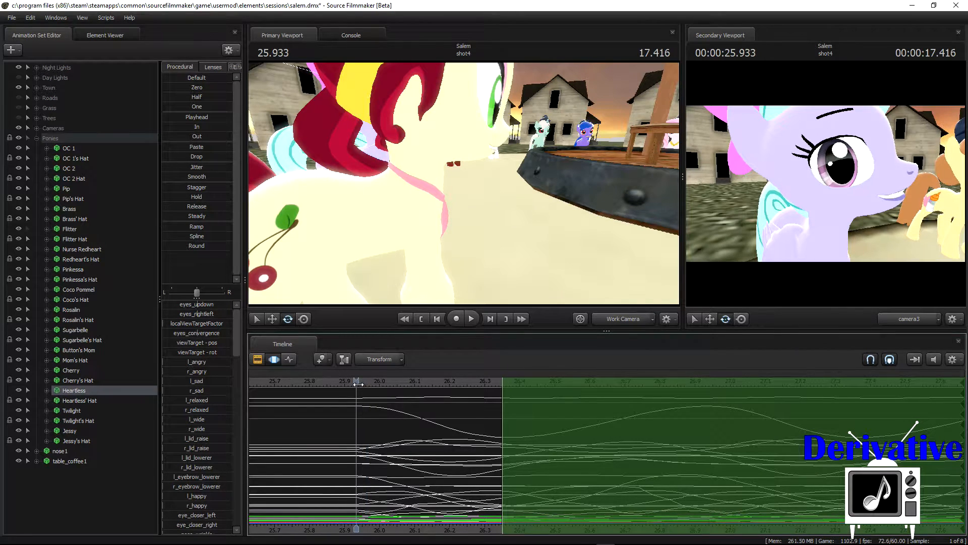
left_click_drag(505, 436, 357, 460)
scroll(391, 454, "down", 6)
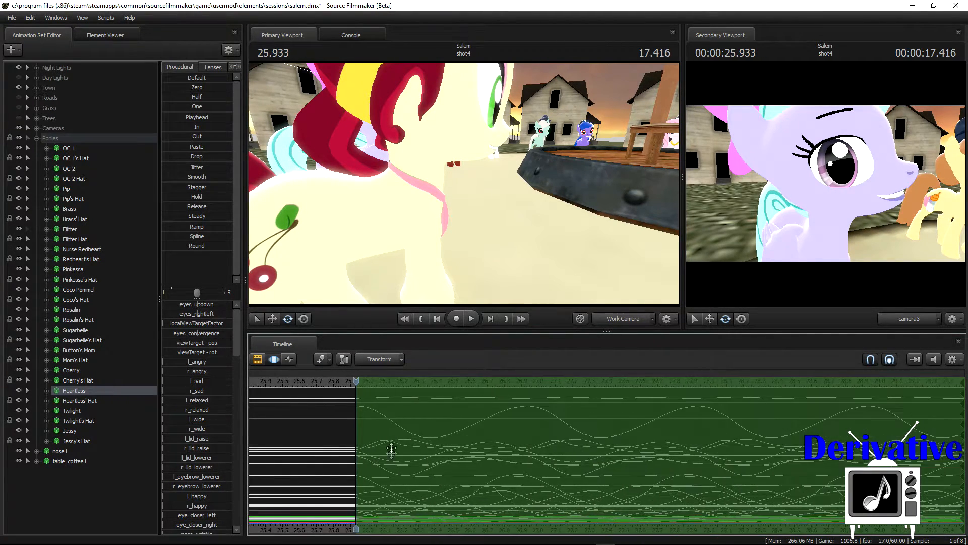
- End the time selection at 35.933 seconds and copy Heartless's walk cycle samples
left_click_drag(358, 383, 650, 382)
scroll(635, 383, "up", 3)
scroll(650, 382, "up", 2)
scroll(650, 382, "up", 3)
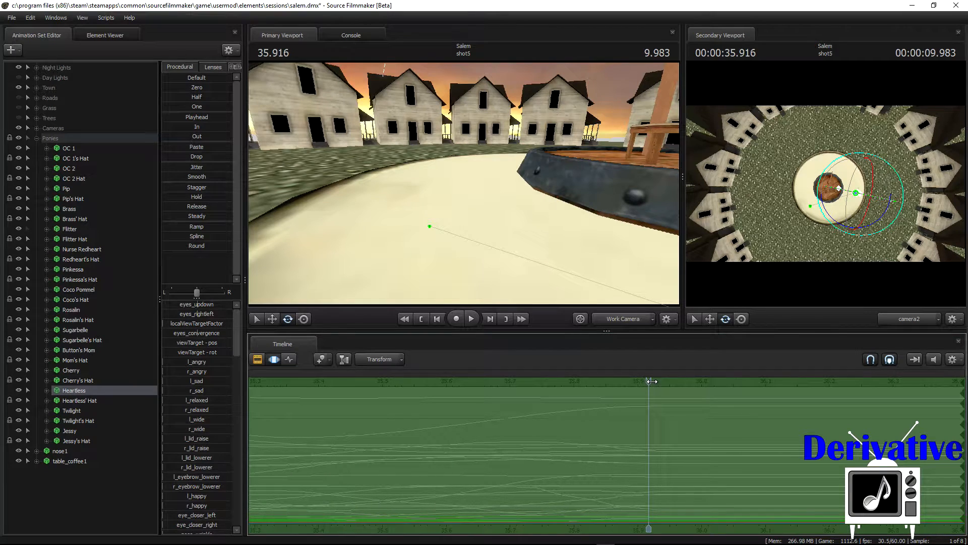
left_click_drag(656, 382, 660, 383)
left_click_drag(963, 420, 659, 424)
scroll(525, 444, "down", 3)
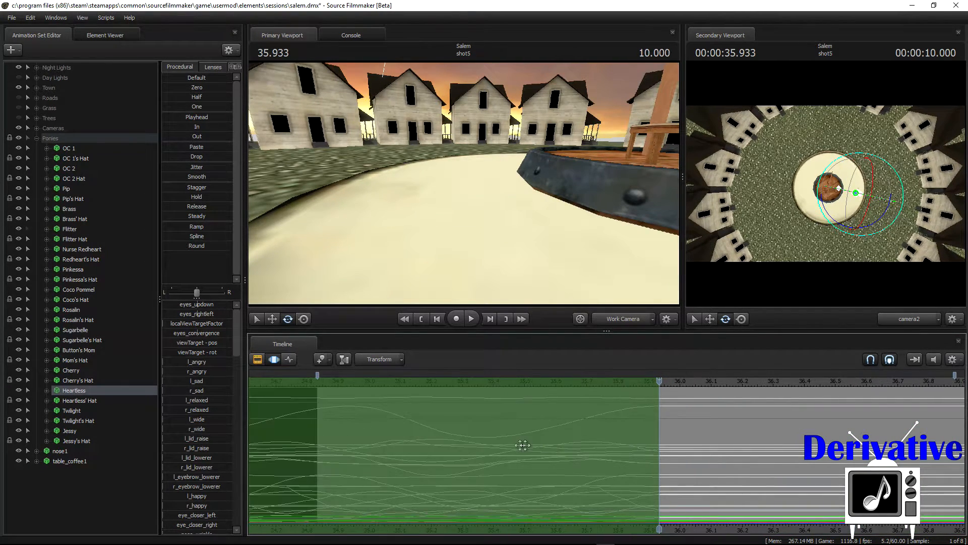
right_click(521, 445)
left_click(575, 333)
- Jump to the bookmark at 42.866 seconds and slide the time selection along the timeline to just past it
scroll(573, 436, "down", 5)
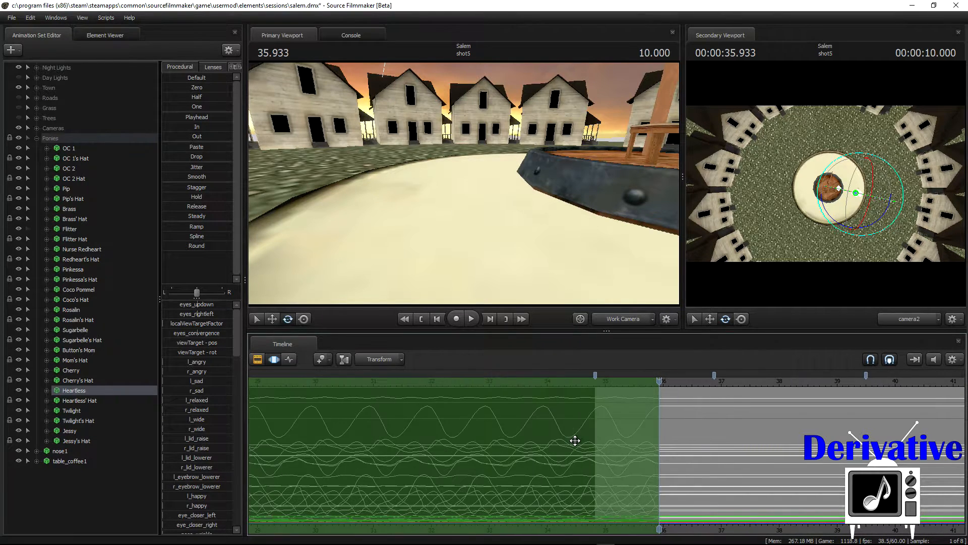
scroll(585, 436, "down", 5)
left_click(723, 381)
right_click(735, 376)
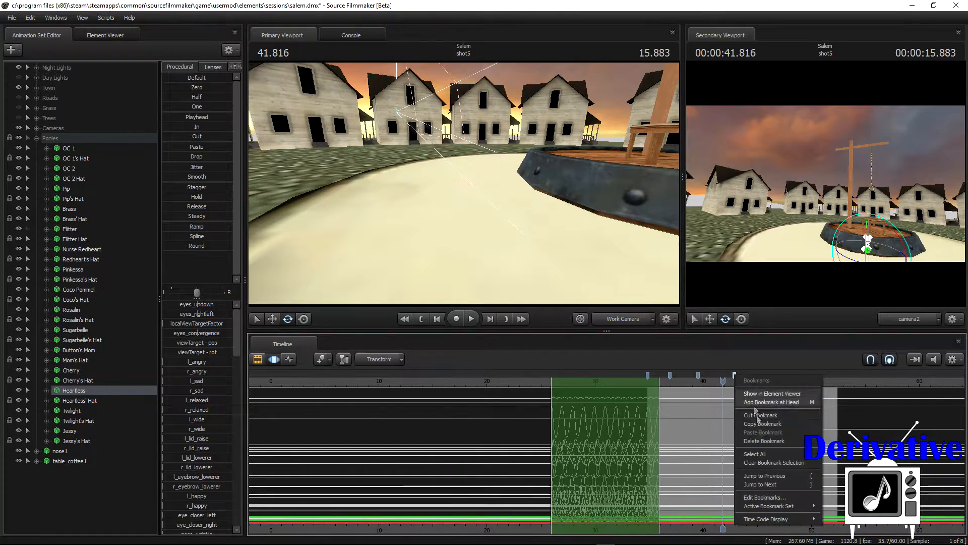
left_click(760, 484)
left_click_drag(602, 437, 808, 437)
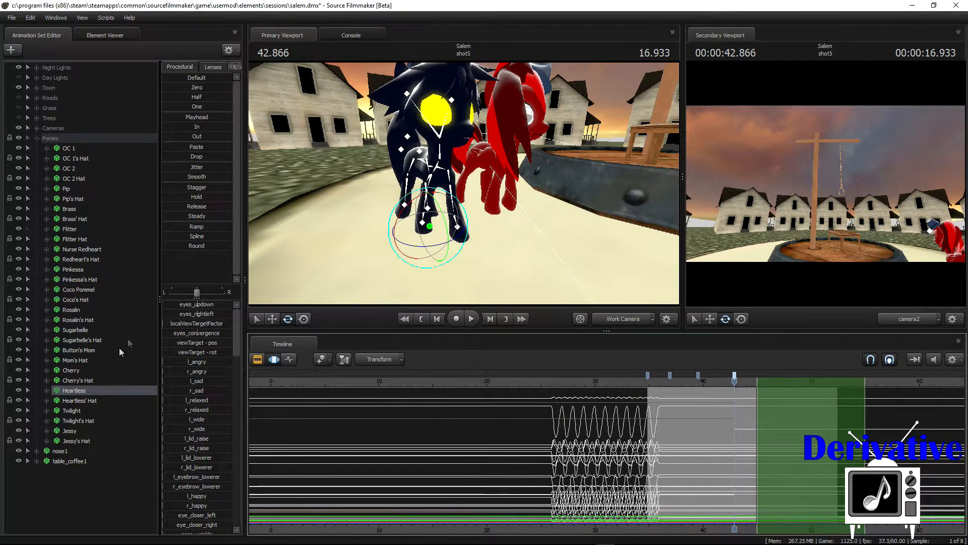
- Align the start of Heartless's time selection exactly with the bookmark at 42.866 seconds
left_click(47, 390)
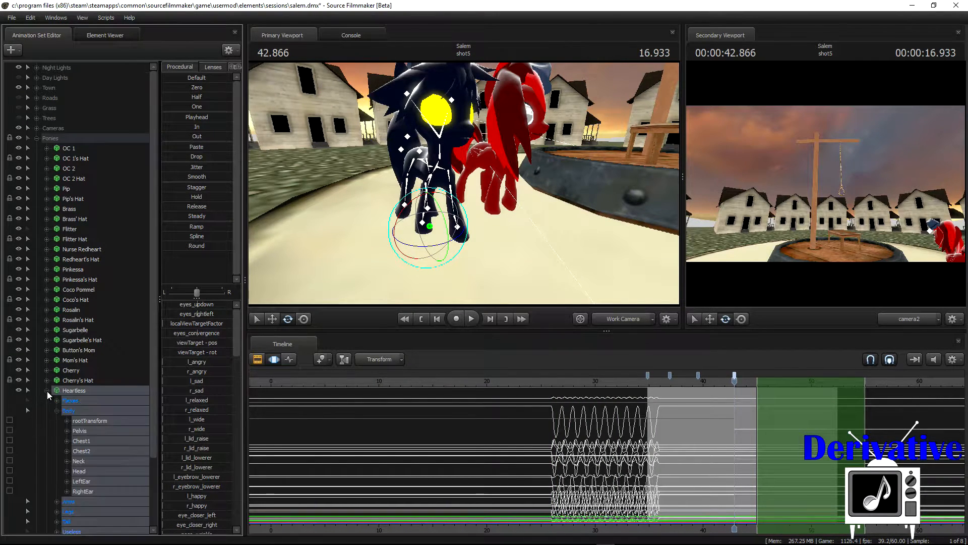
left_click(81, 422, "ctrl")
scroll(802, 447, "up", 5)
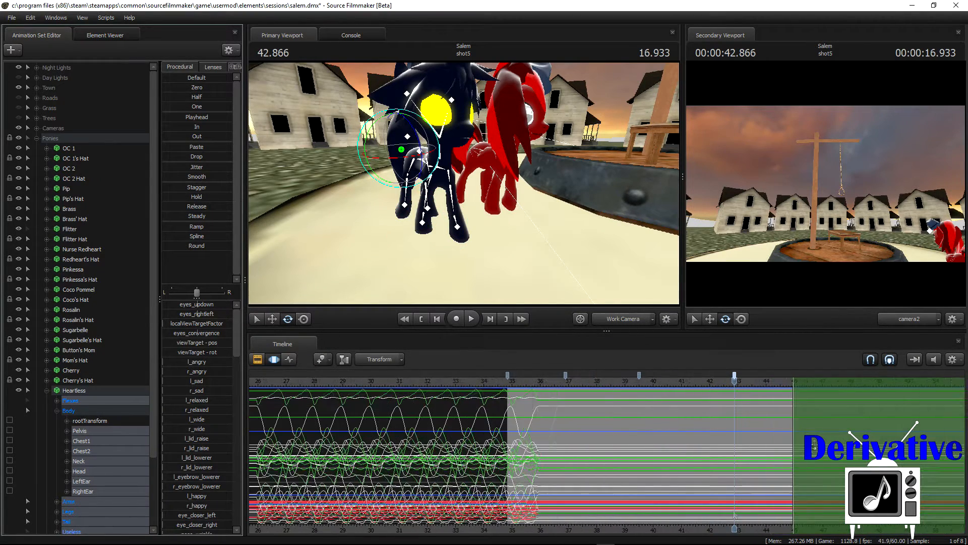
middle_click_drag(696, 533, 423, 533)
left_click(47, 391)
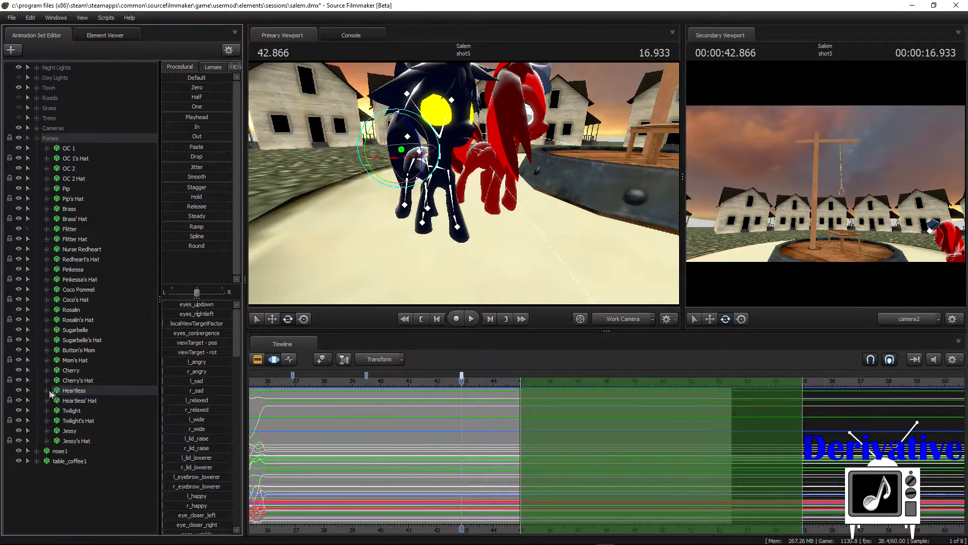
left_click(74, 391)
scroll(676, 422, "up", 6)
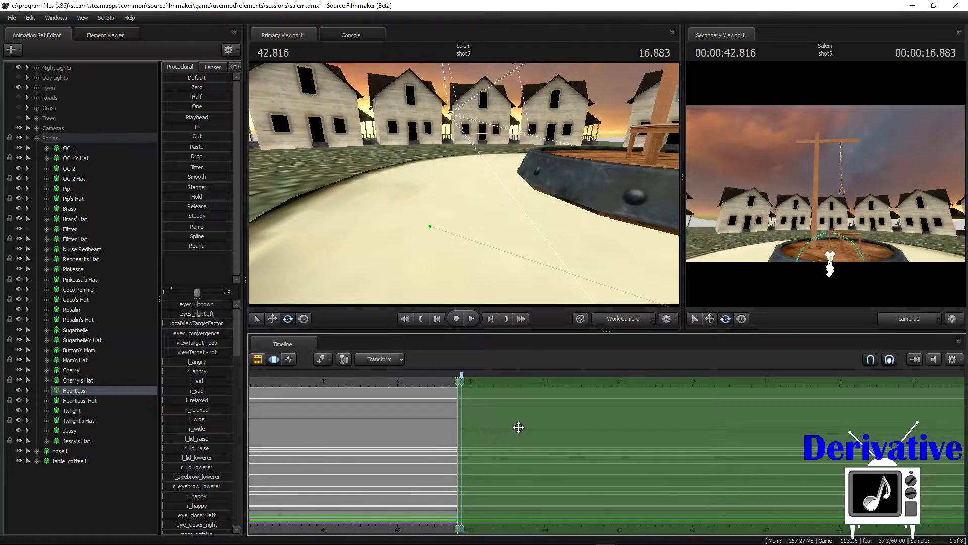
scroll(517, 427, "up", 5)
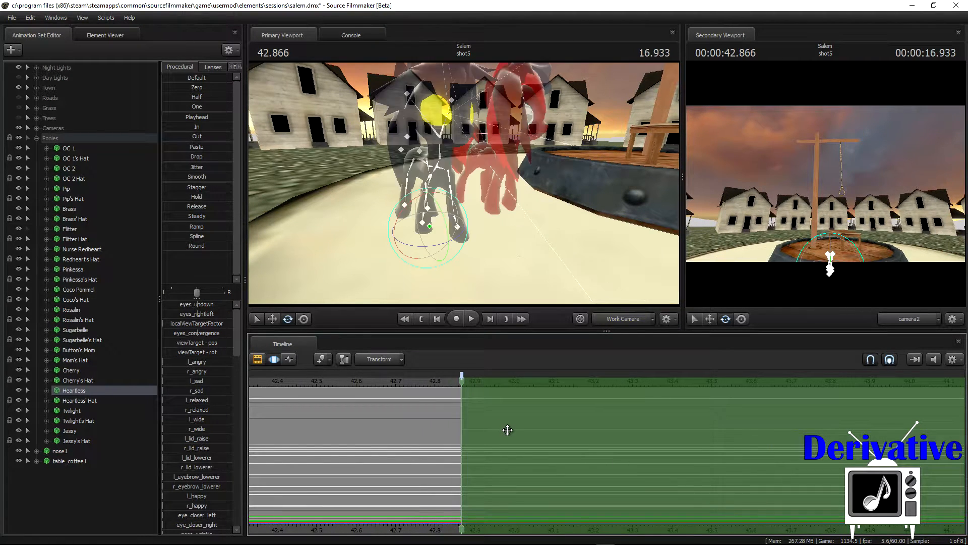
- Try pasting the walk cycle samples onto the whole Heartless model at 42.866 seconds, and undo the paste
right_click(508, 429)
left_click(552, 338)
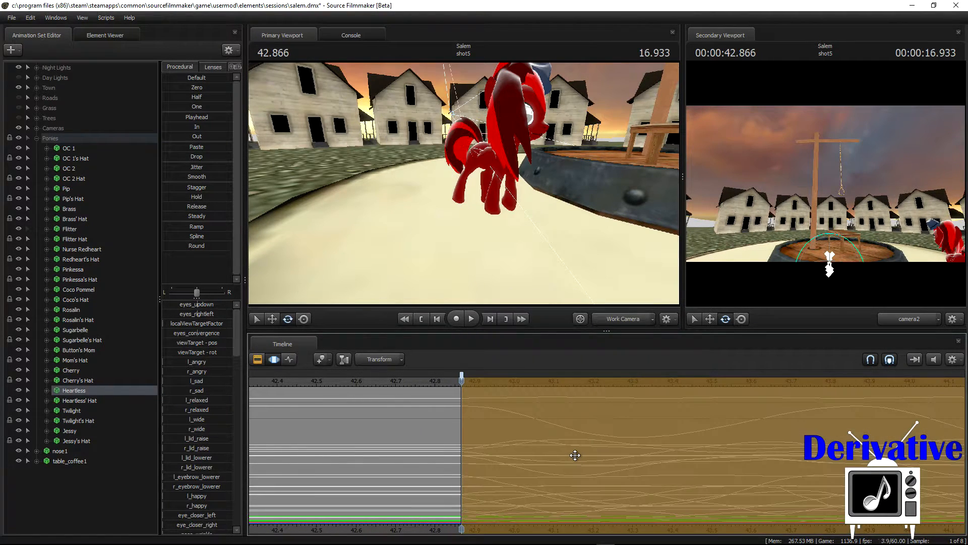
key("Return")
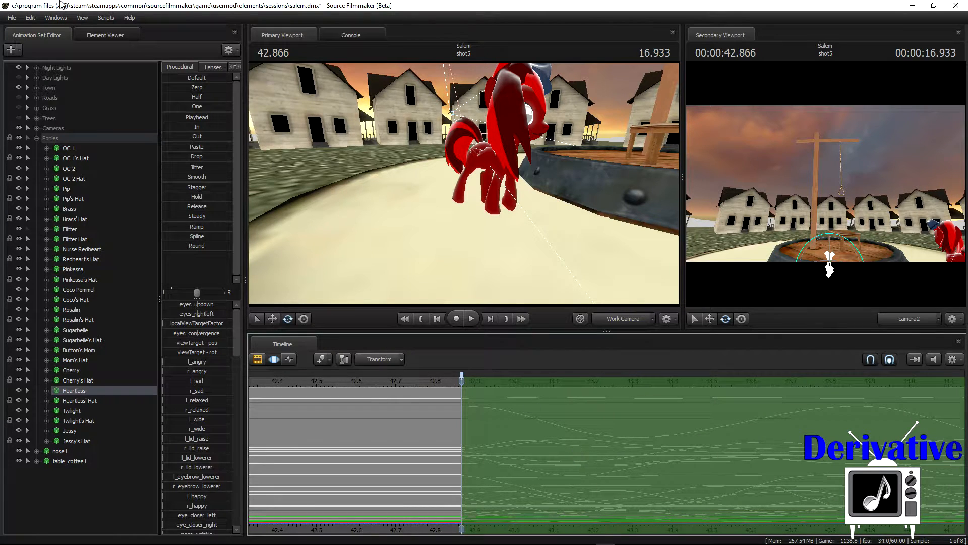
left_click(30, 20)
left_click(45, 32)
left_click(33, 21)
left_click(39, 28)
- Paste the walk cycle samples at 42.866 seconds onto Heartless's controls except rootTransform
left_click(47, 390)
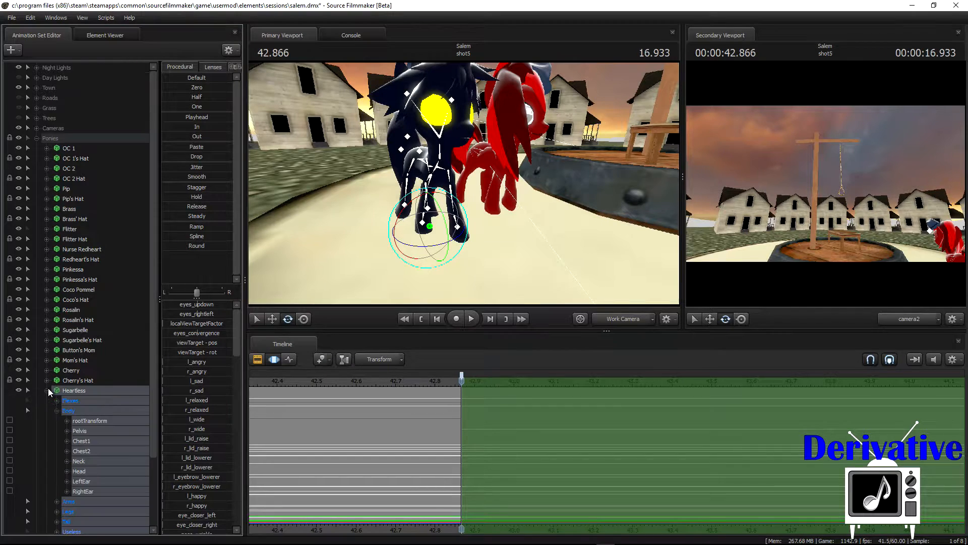
right_click(474, 406)
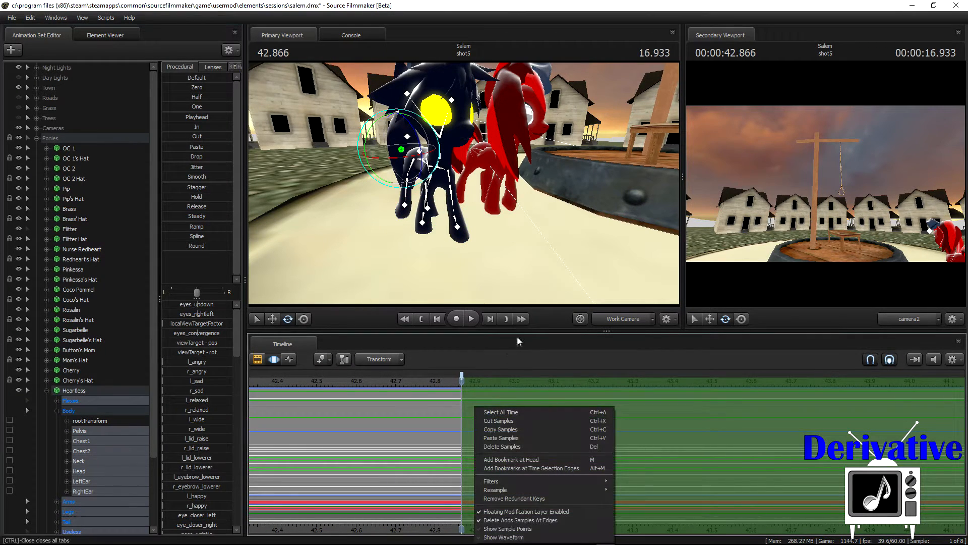
left_click(534, 440)
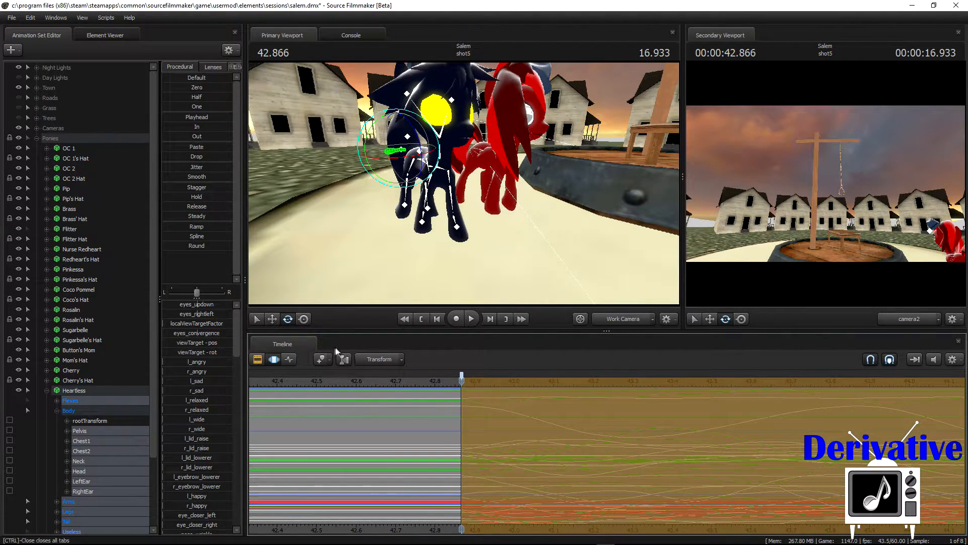
left_click(46, 390)
scroll(584, 440, "down", 5)
scroll(584, 440, "down", 2)
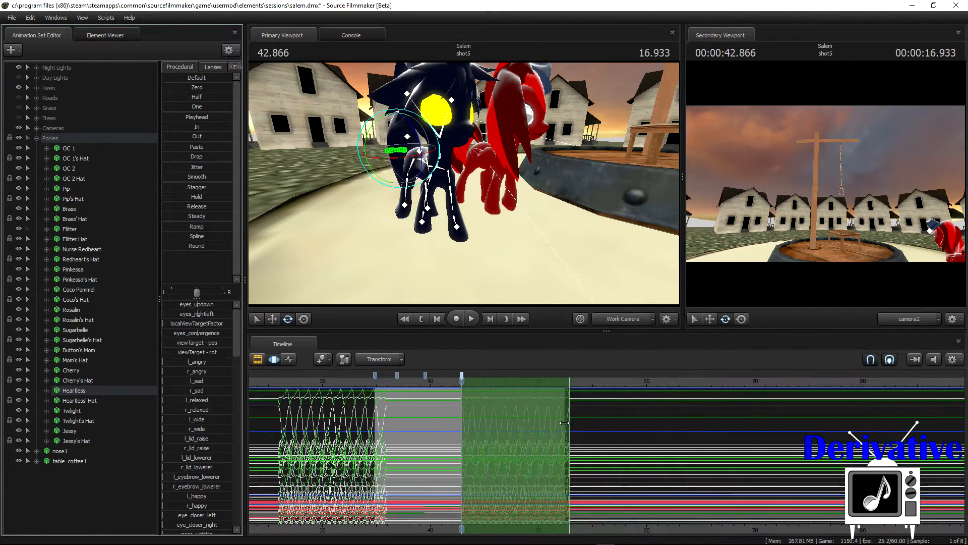
- Preview Heartless's pasted walk cycle and return to the bookmark at 42.866 seconds
left_click(472, 319)
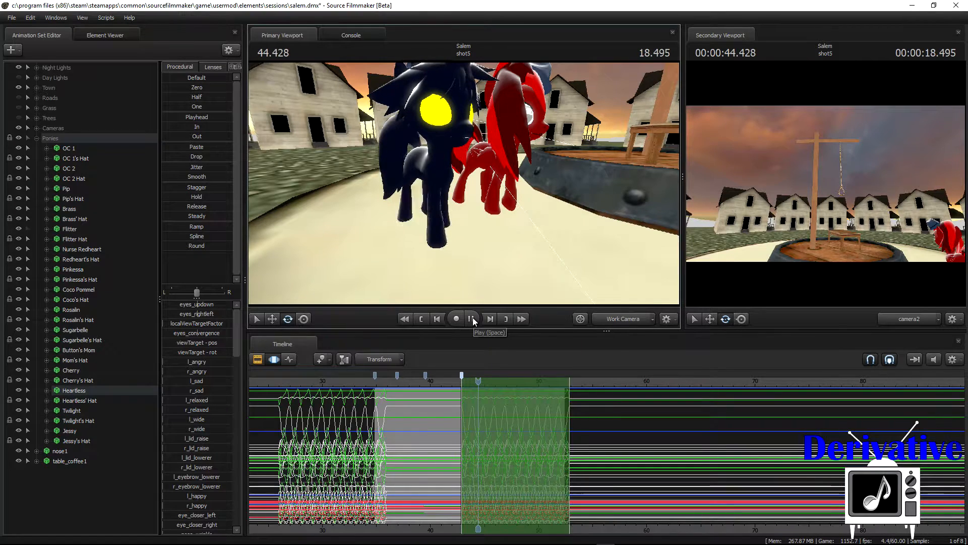
left_click(472, 319)
right_click(462, 376)
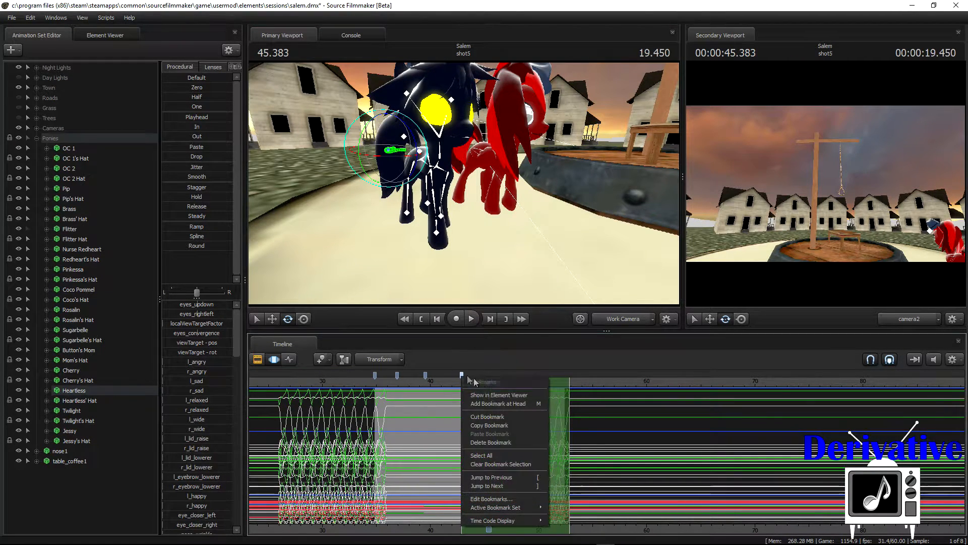
left_click(496, 477)
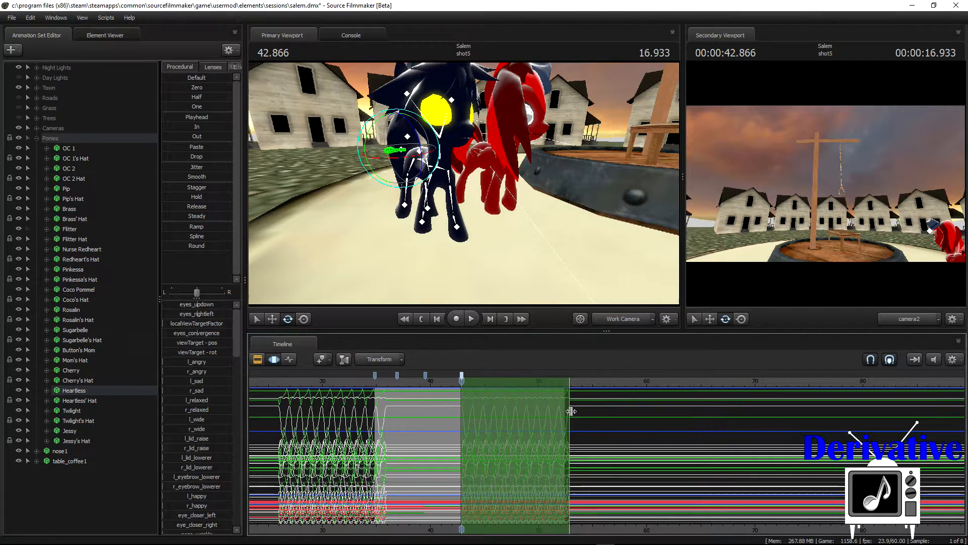
- Stretch Heartless's pasted walk cycle to end at about 58 seconds and preview the slower walk
left_click_drag(572, 411, 624, 412)
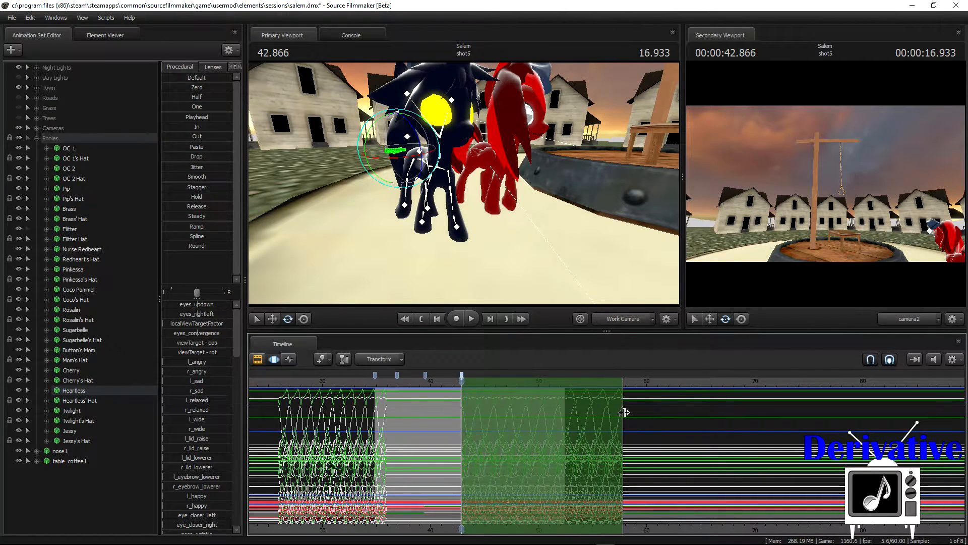
scroll(571, 429, "up", 3)
left_click(470, 318)
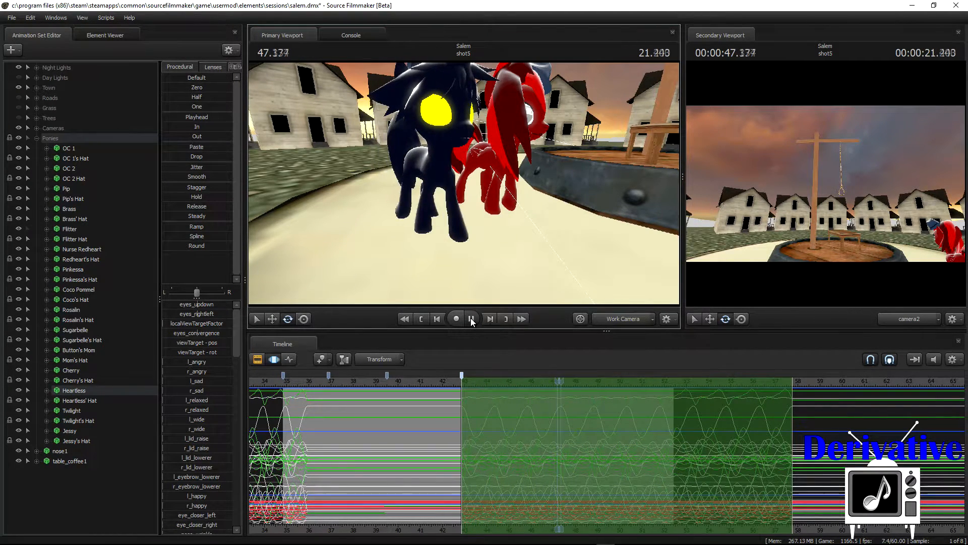
left_click(471, 318)
- Return to the bookmark at 42.866 seconds and copy Heartless's stretched walk samples
right_click(462, 379)
left_click(502, 476)
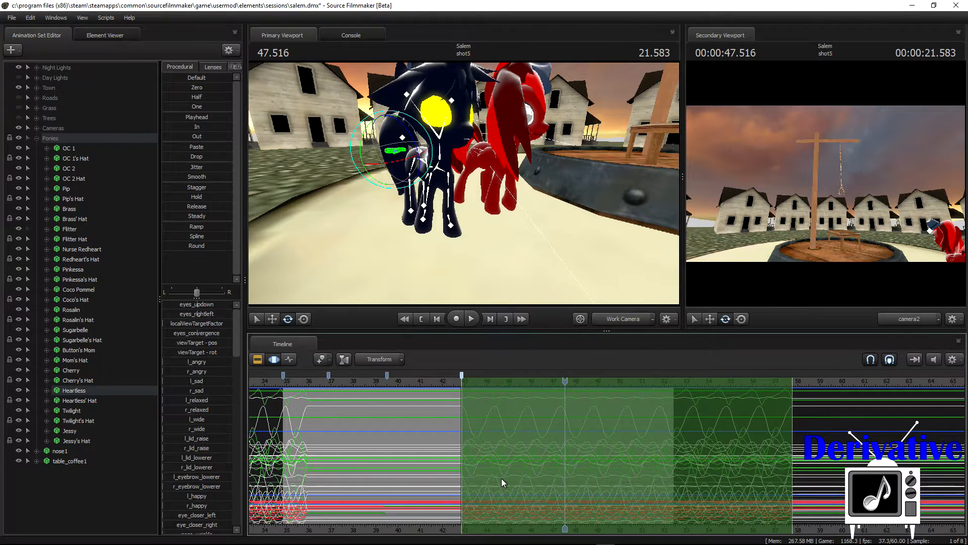
right_click(506, 432)
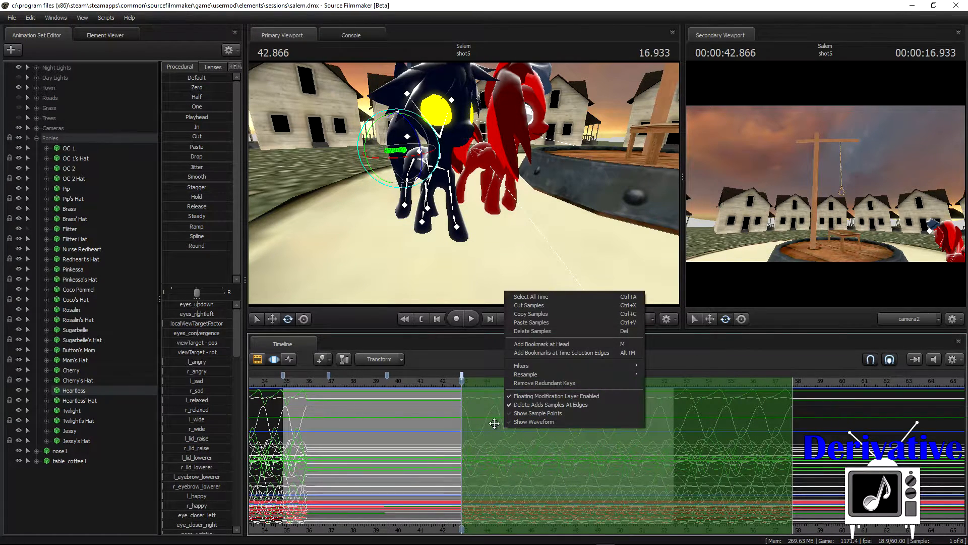
left_click(544, 320)
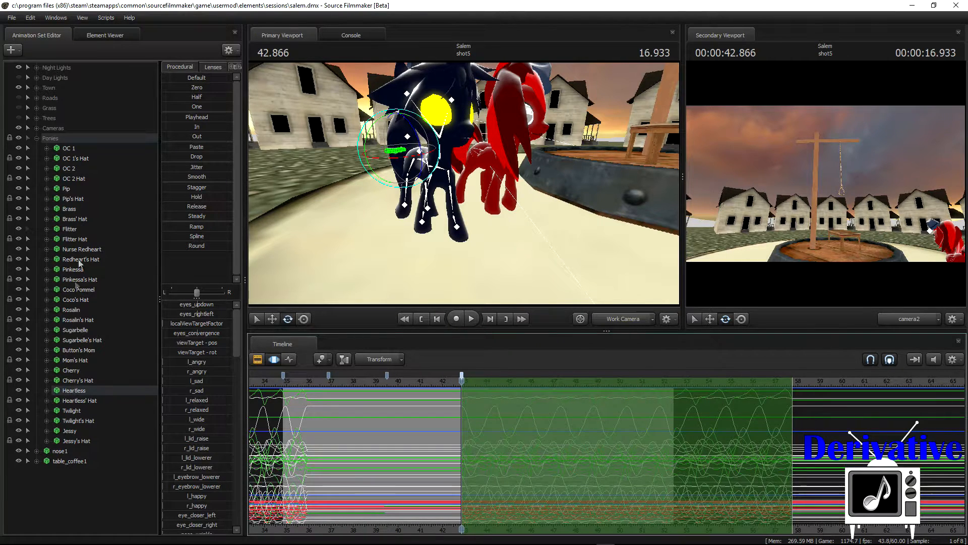
- Select OC 2 and move the start of the time selection back to about 42.6 seconds
left_click(71, 148)
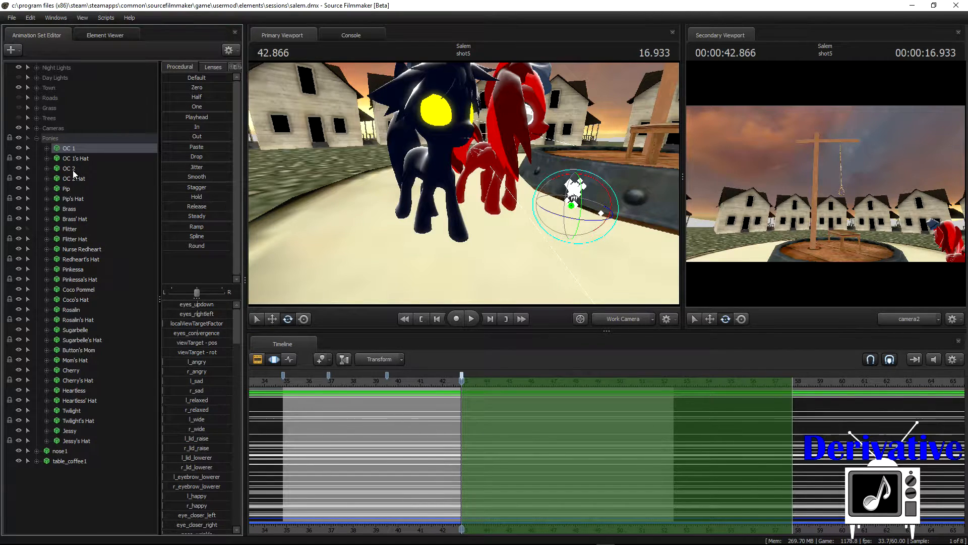
left_click(71, 168)
scroll(510, 440, "up", 3)
scroll(510, 440, "up", 3)
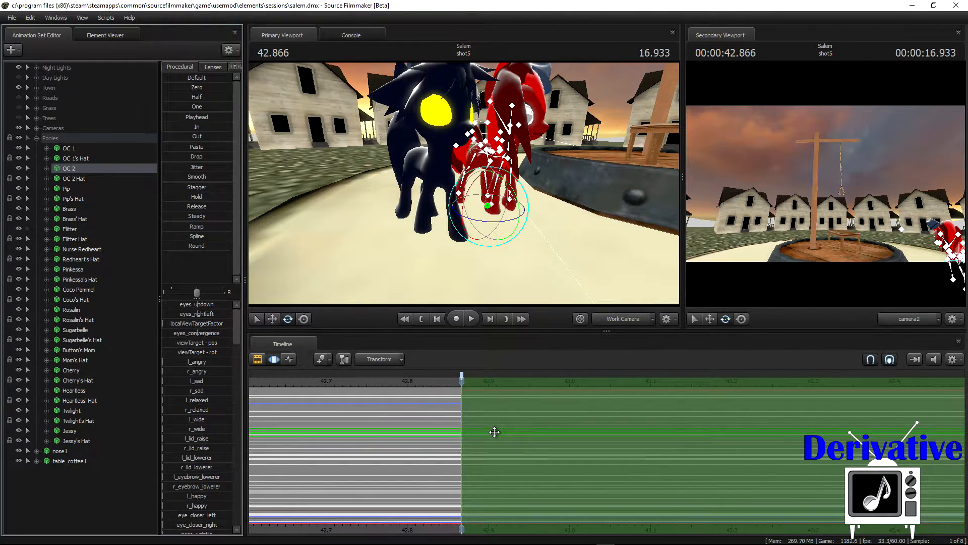
left_click(495, 432)
left_click_drag(488, 432, 288, 428)
scroll(565, 462, "down", 5)
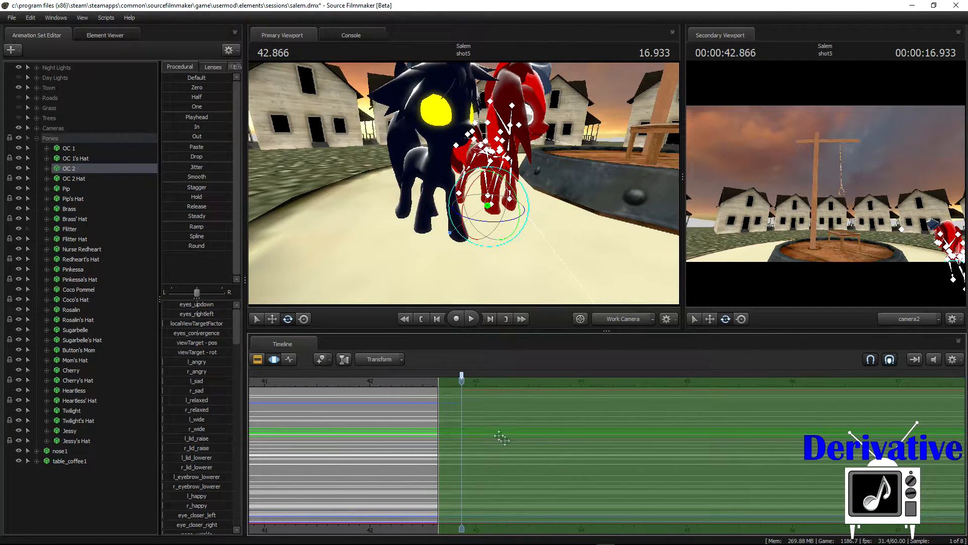
scroll(494, 431, "down", 2)
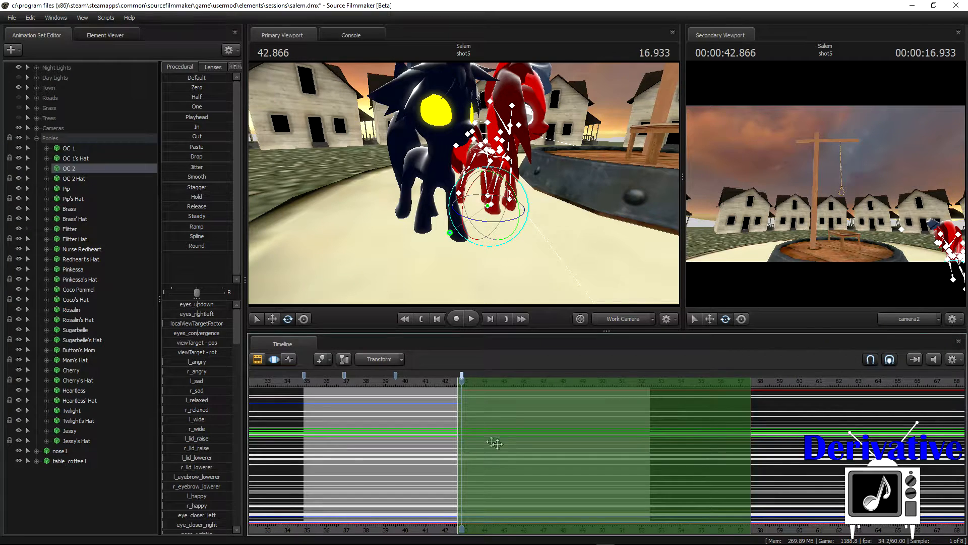
- Paste Heartless's walk samples onto OC 2's controls except rootTransform
left_click(46, 168)
left_click(56, 188)
right_click(510, 433)
left_click(542, 334)
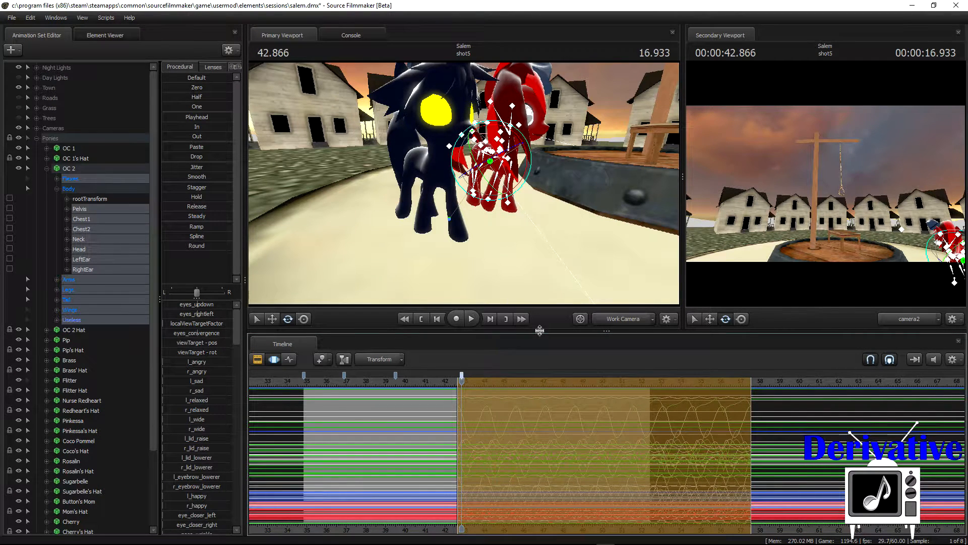
left_click(47, 168)
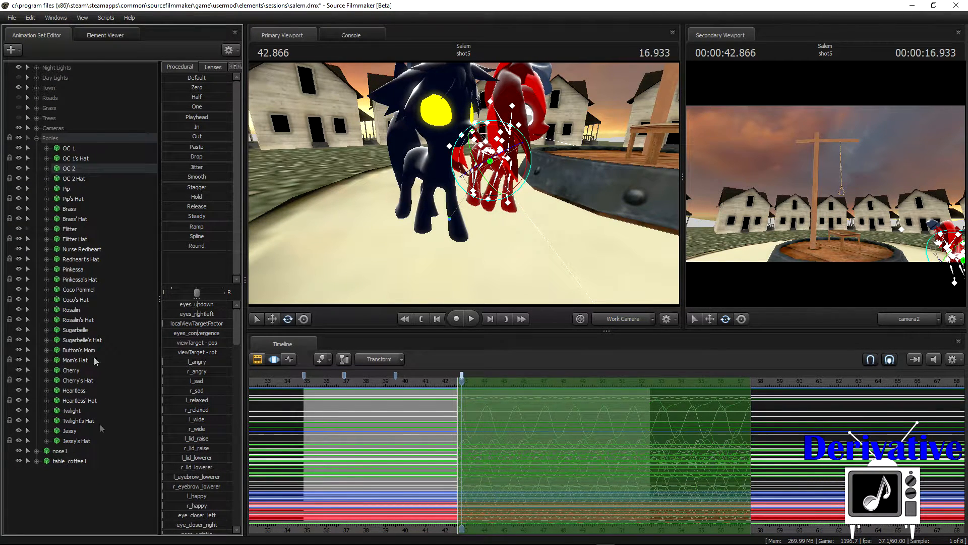
- Play shot5 around the 42.866-second bookmark to preview OC 2 and Heartless walking together
scroll(490, 387, "up", 3)
left_click(472, 318)
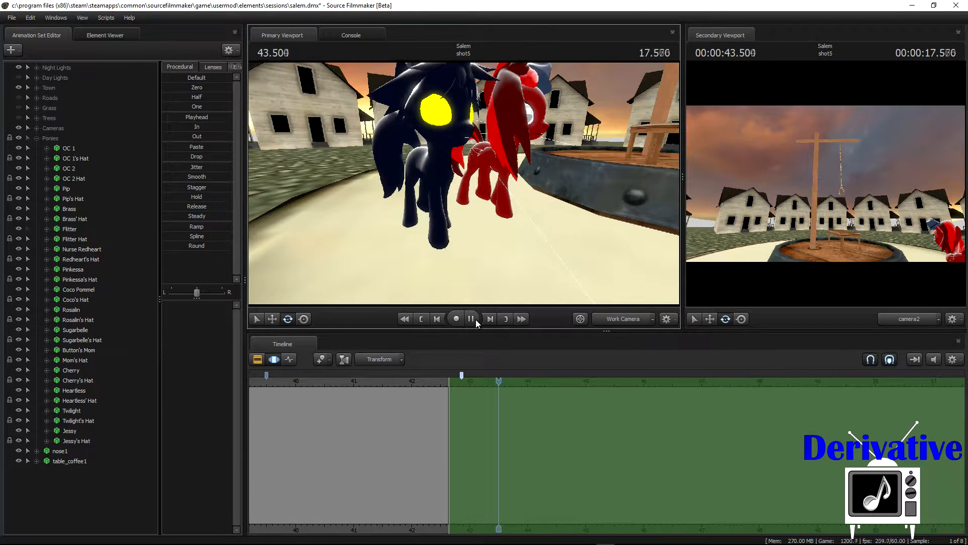
left_click(476, 320)
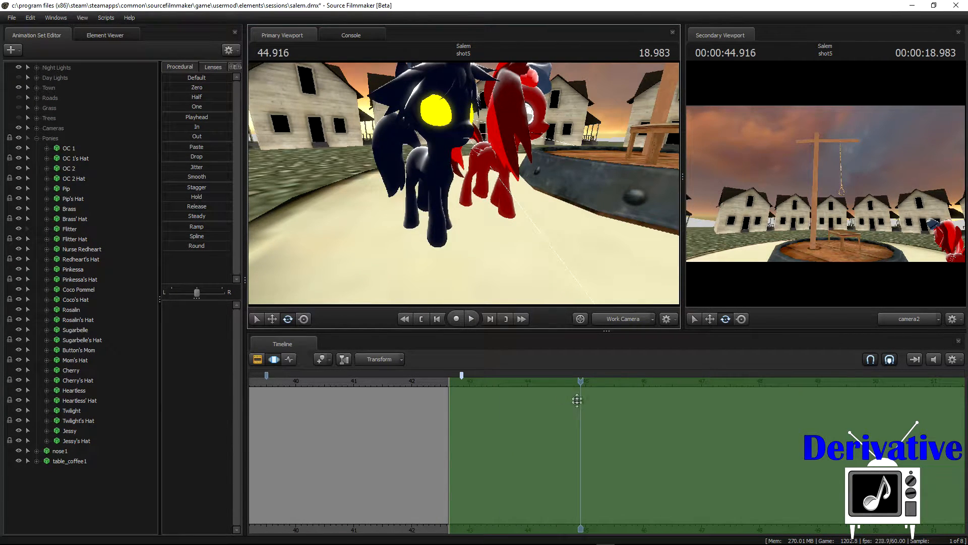
left_click_drag(575, 383, 504, 384)
left_click_drag(445, 388, 436, 389)
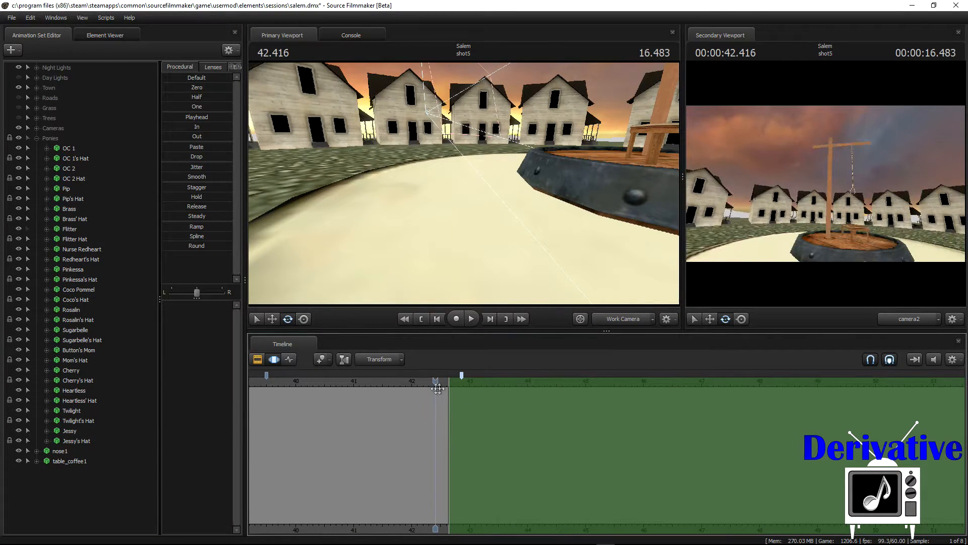
scroll(508, 408, "down", 2)
left_click(471, 318)
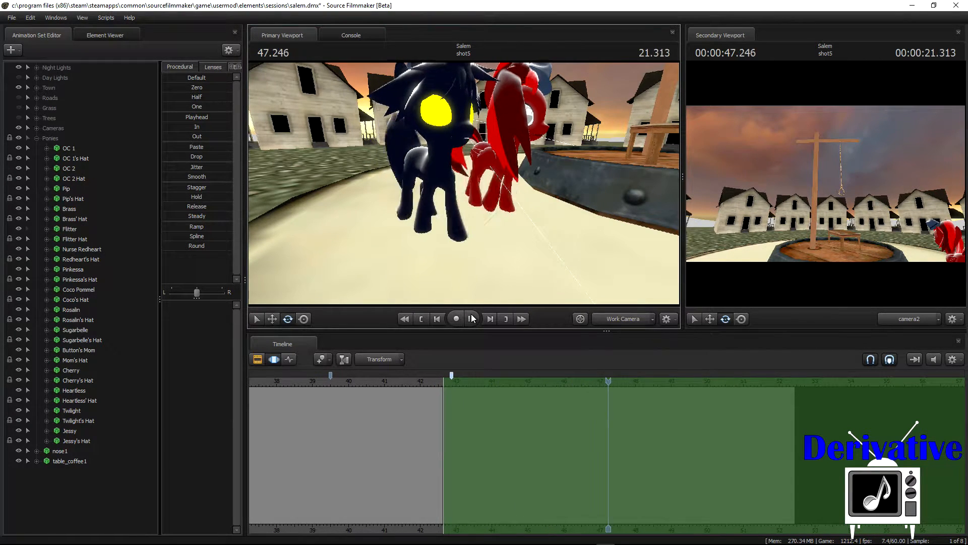
left_click(471, 318)
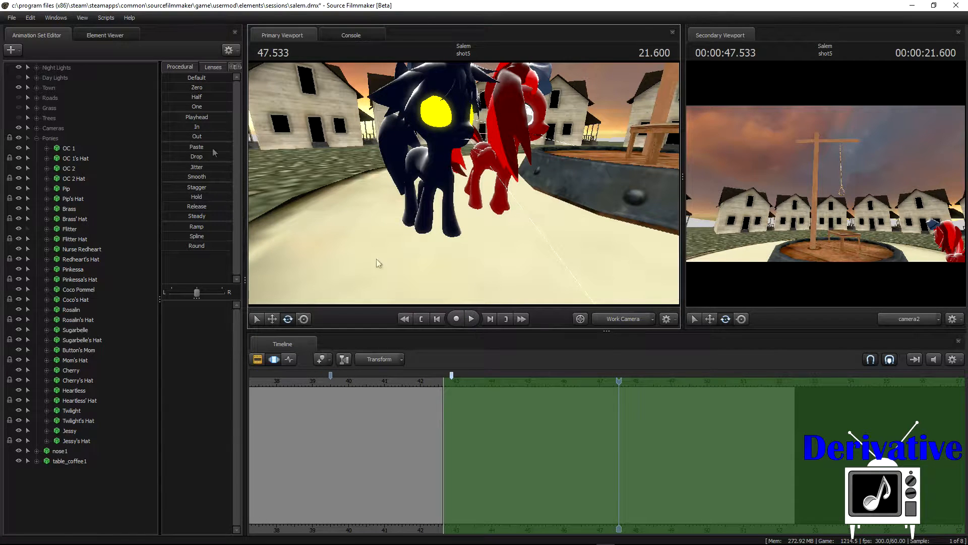
- Try to shift the time selection over OC 2's pasted walk slightly earlier, undoing each selection change
left_click(69, 169)
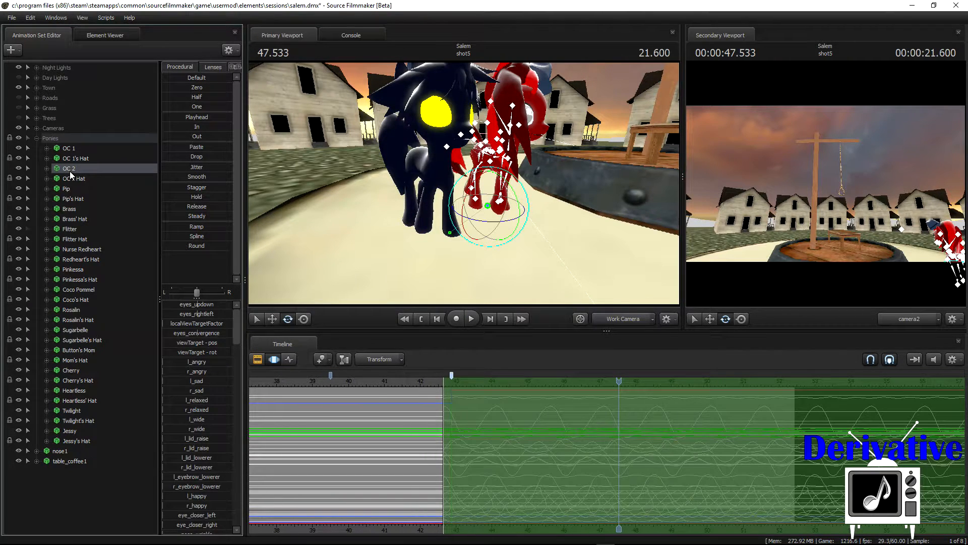
scroll(518, 474, "down", 2)
scroll(519, 458, "up", 2)
scroll(494, 426, "down", 1)
left_click(506, 421)
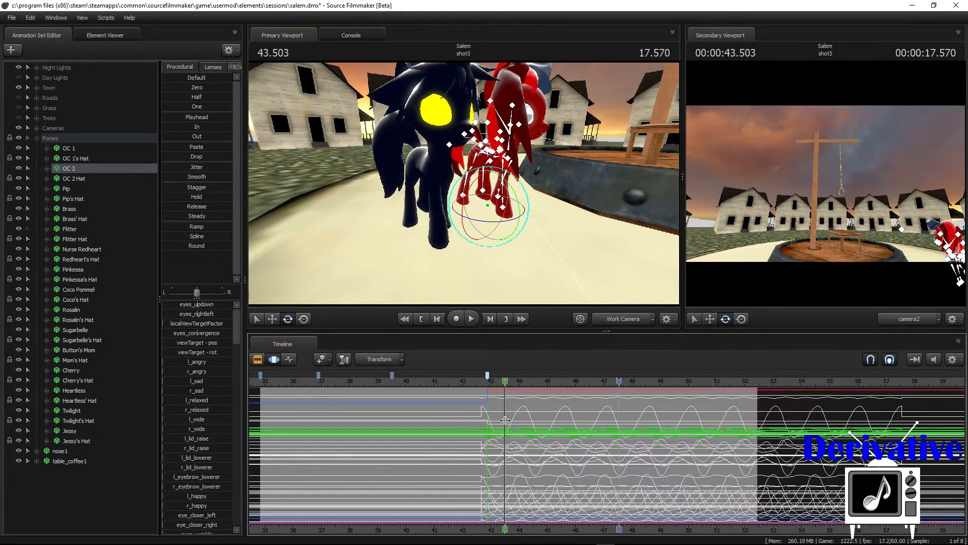
left_click(30, 18)
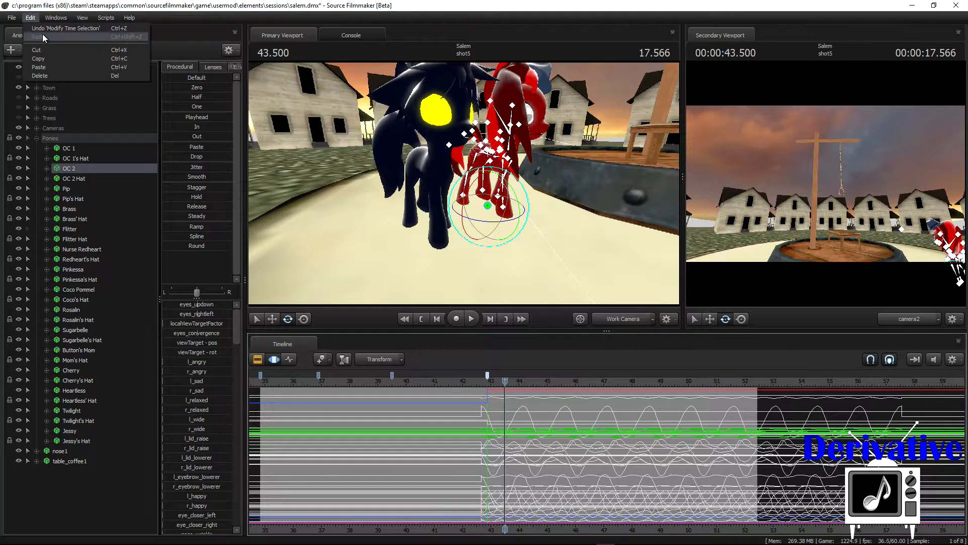
left_click(43, 30)
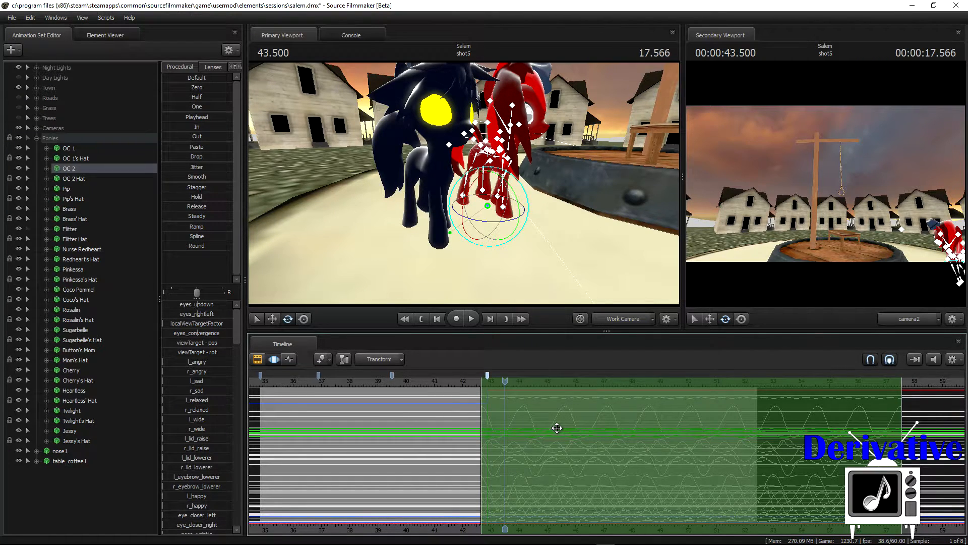
left_click_drag(556, 429, 547, 427)
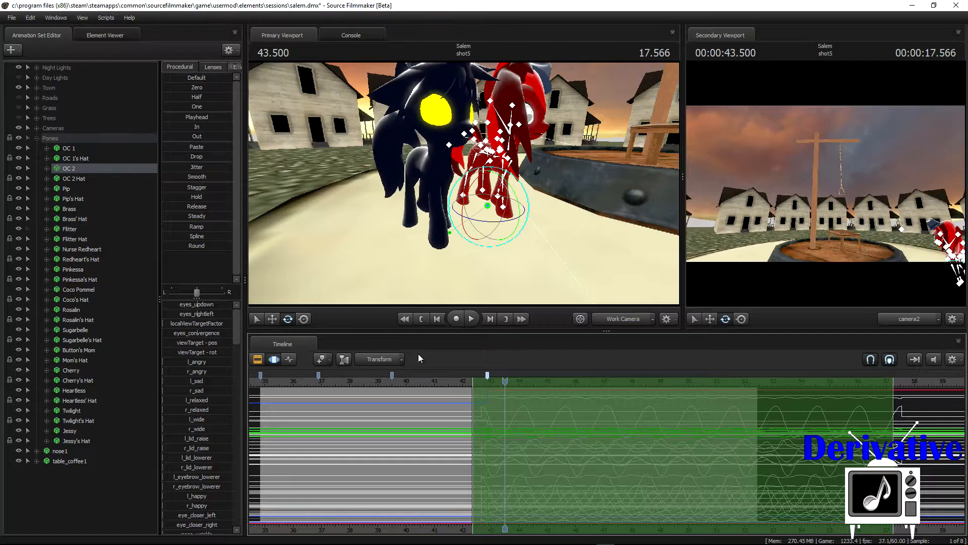
key("ctrl+z")
- Undo the edits back to the walk samples pasted onto OC 2
left_click(31, 20)
left_click(39, 28)
left_click(33, 19)
left_click(36, 28)
left_click(32, 19)
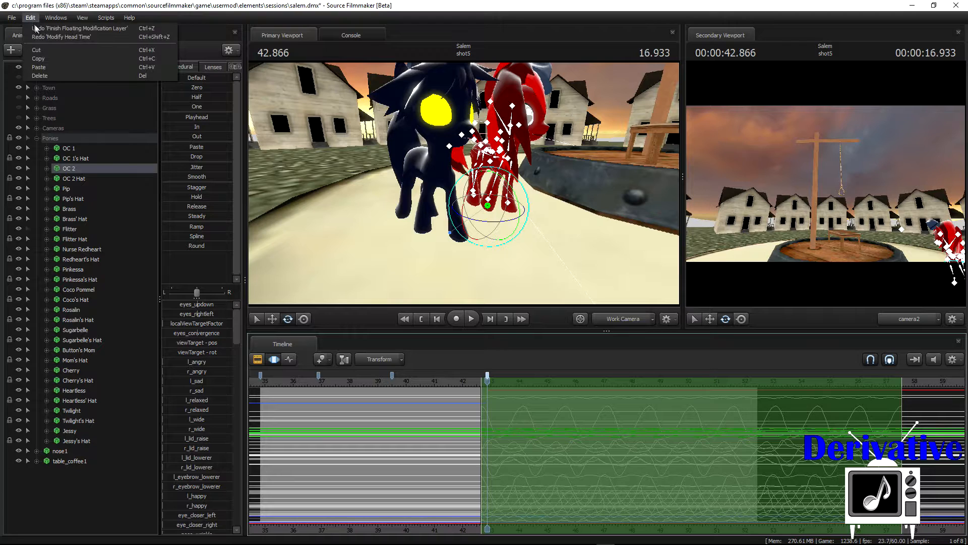
left_click(38, 28)
left_click(32, 19)
left_click(36, 29)
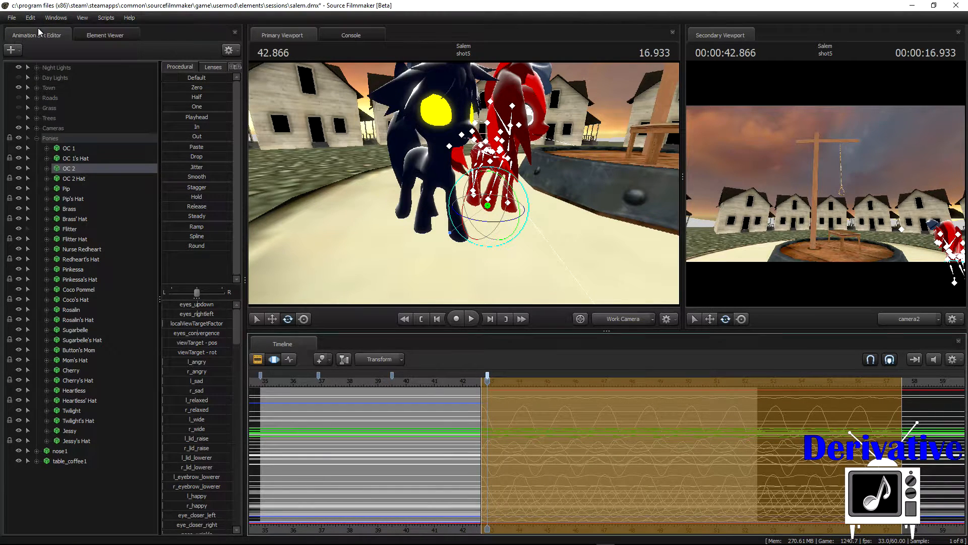
- Move the time selection's start back to about 41.7 seconds and paste the walk samples onto OC 2's controls except rootTransform
left_click(47, 168)
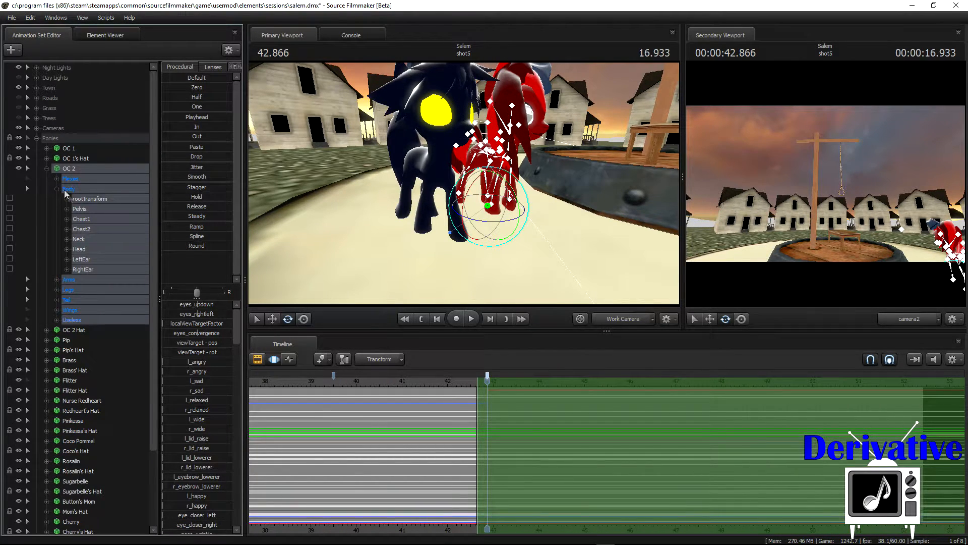
scroll(479, 439, "up", 2)
left_click_drag(462, 422, 376, 422)
right_click(419, 433)
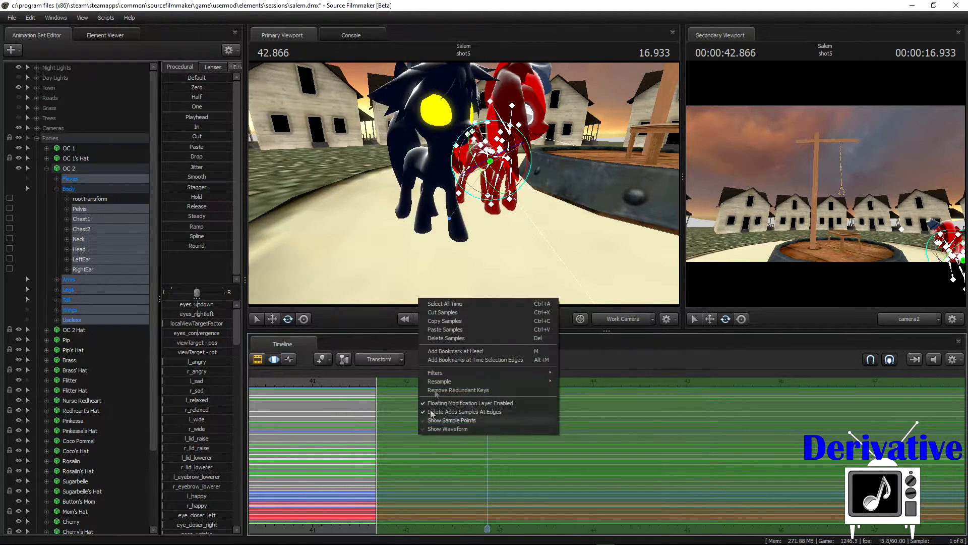
left_click(445, 329)
scroll(511, 465, "down", 3)
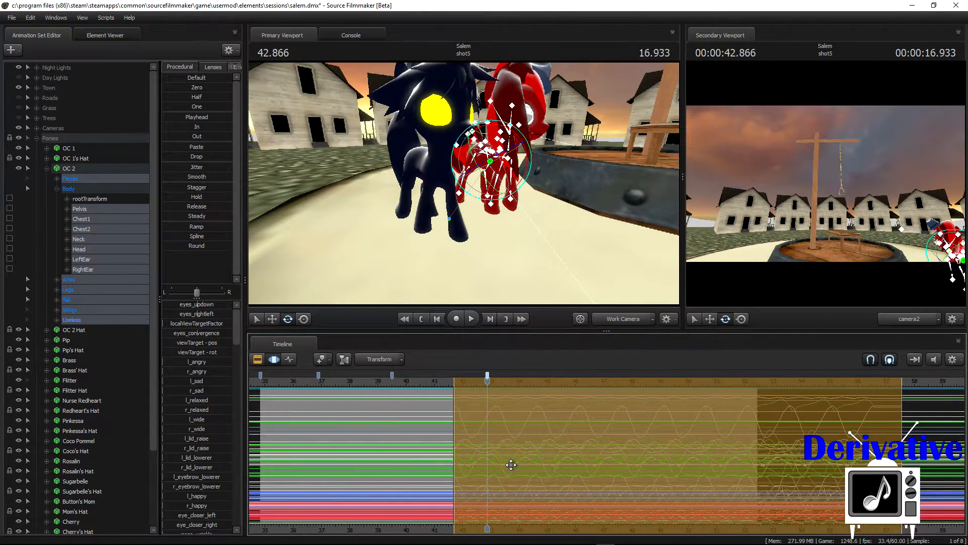
key("Return")
- Play the shot to preview how OC 2's offset walk cycle looks beside Heartless's
scroll(511, 465, "down", 2)
left_click(459, 382)
left_click(472, 319)
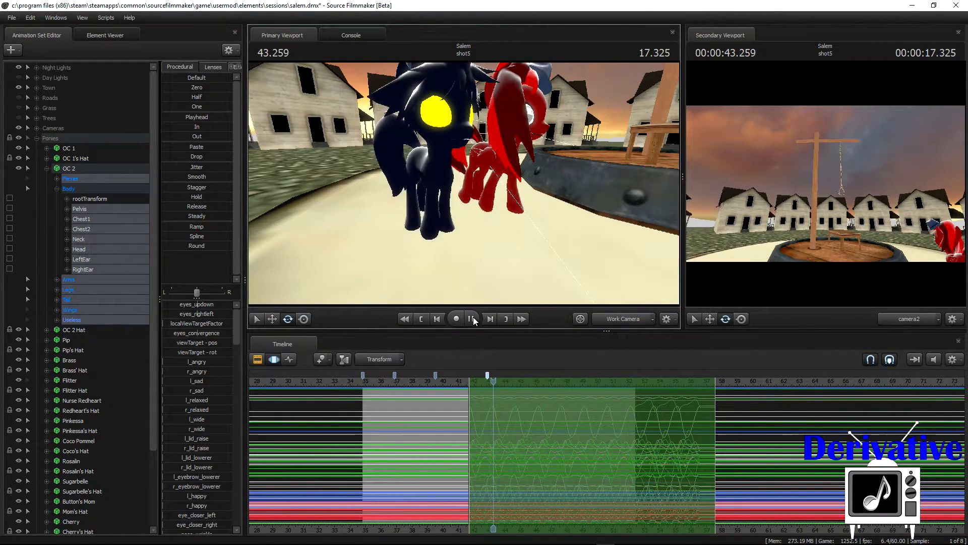
left_click(472, 318)
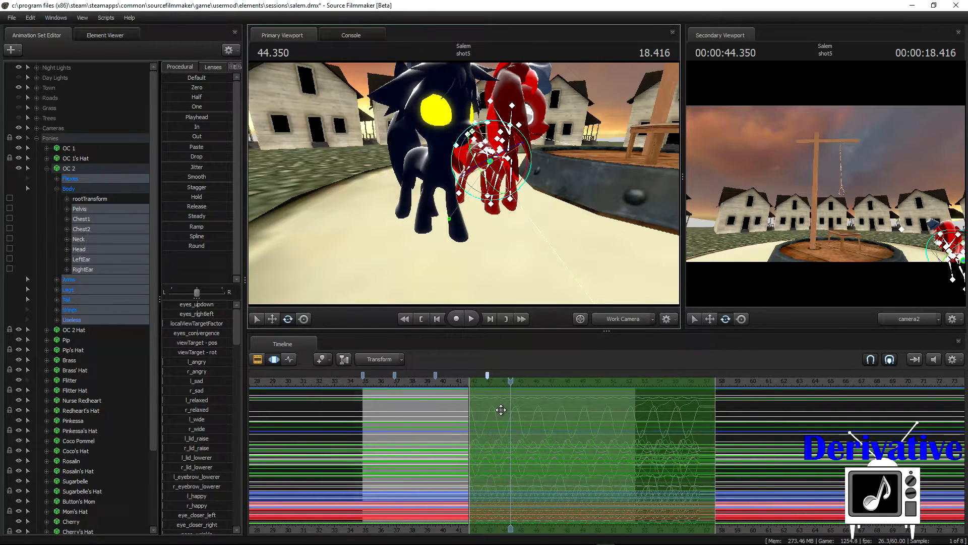
scroll(501, 409, "up", 1)
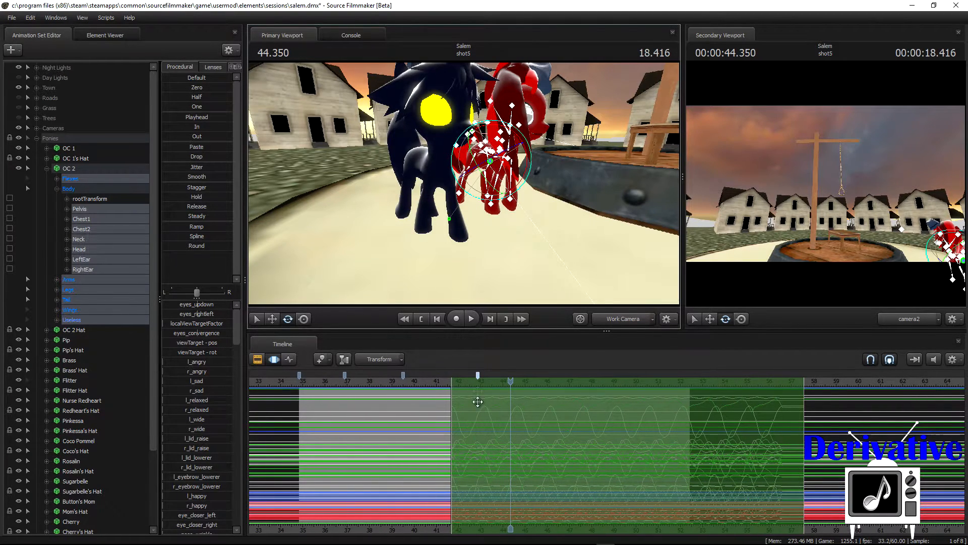
left_click(470, 319)
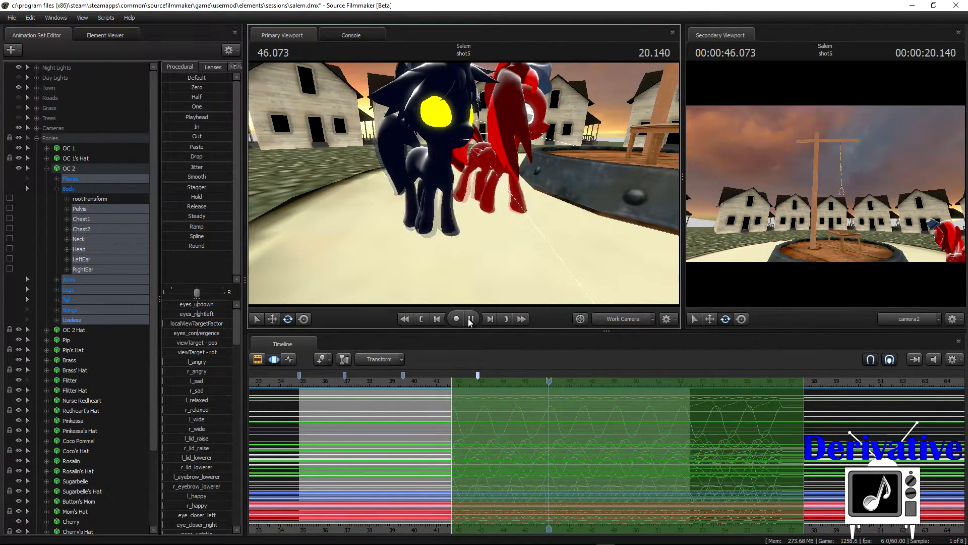
left_click(470, 319)
- Extend the time selection across the whole timeline and return to the bookmark at 42.866 seconds
left_click_drag(803, 427, 966, 413)
left_click_drag(451, 413, 130, 448)
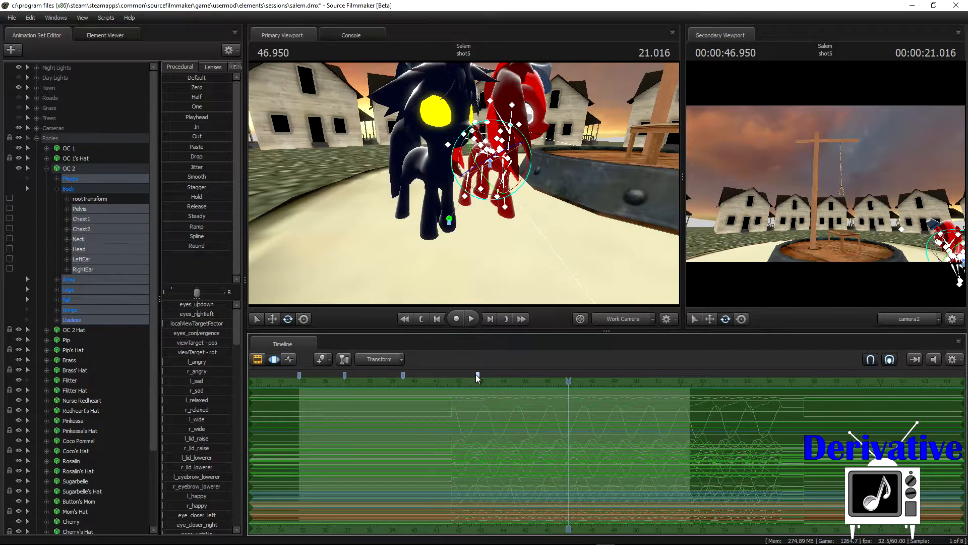
right_click(476, 379)
left_click(512, 474)
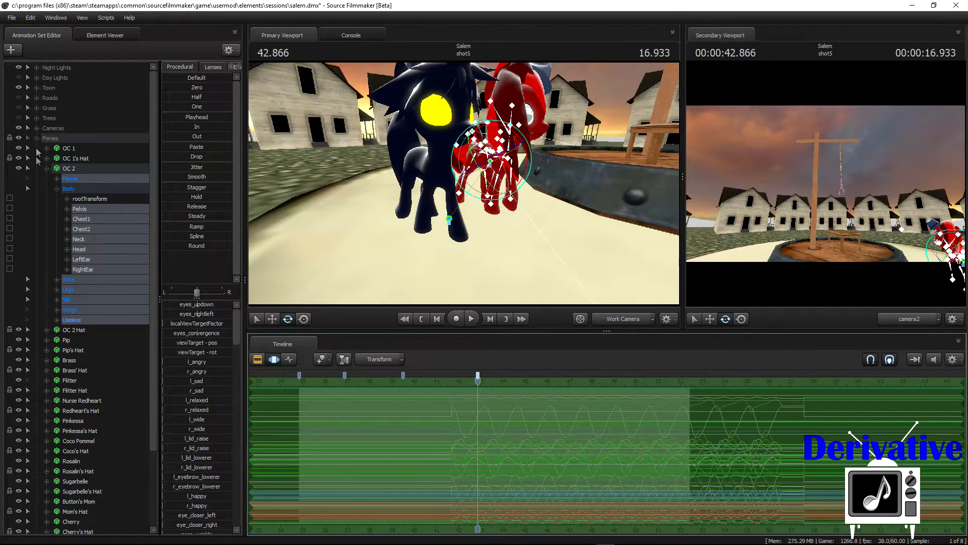
- View the shot and the animation curves through the Night camera in the primary viewport, and return to the Work Camera
left_click(45, 169)
left_click(39, 137)
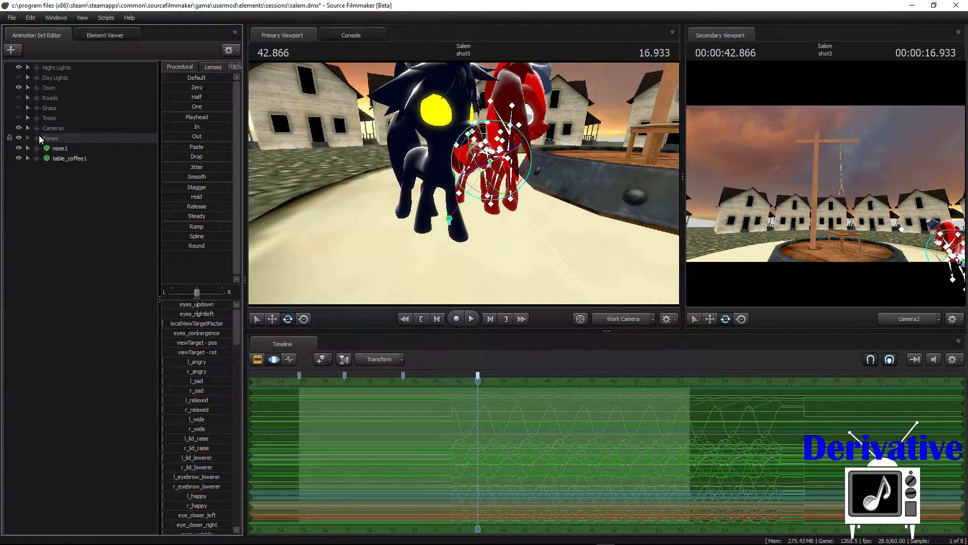
left_click(40, 126)
left_click(36, 126)
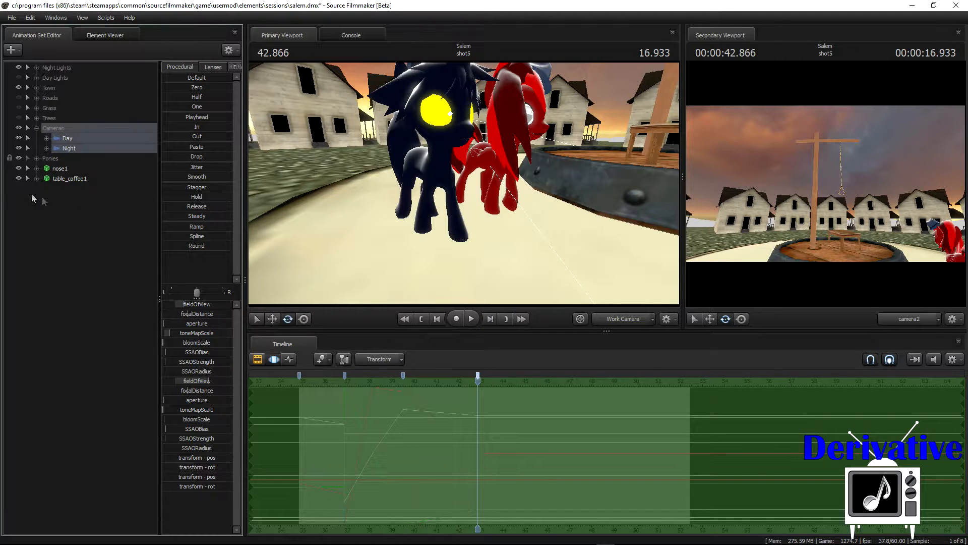
left_click(69, 148)
left_click_drag(68, 147, 482, 247)
scroll(504, 424, "up", 5)
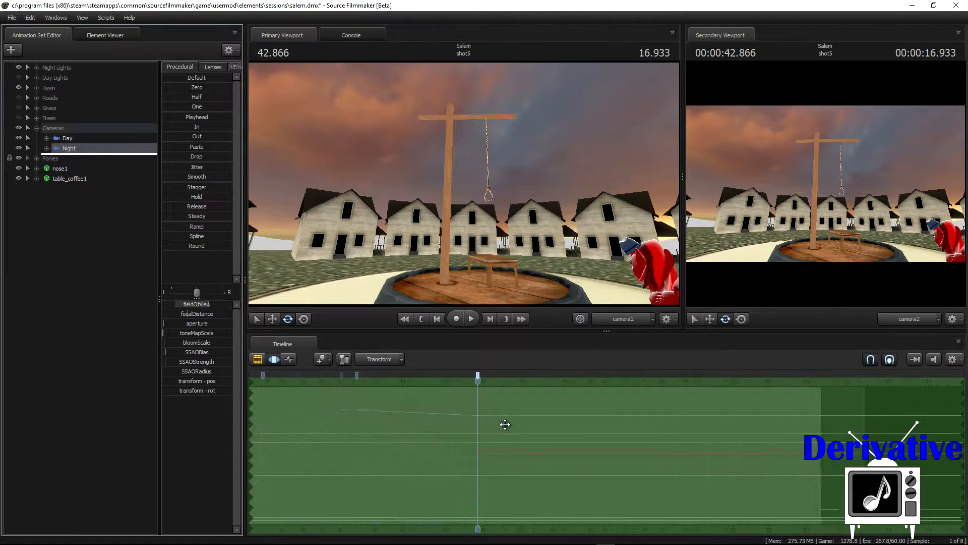
left_click_drag(254, 428, 156, 430)
scroll(353, 425, "down", 3)
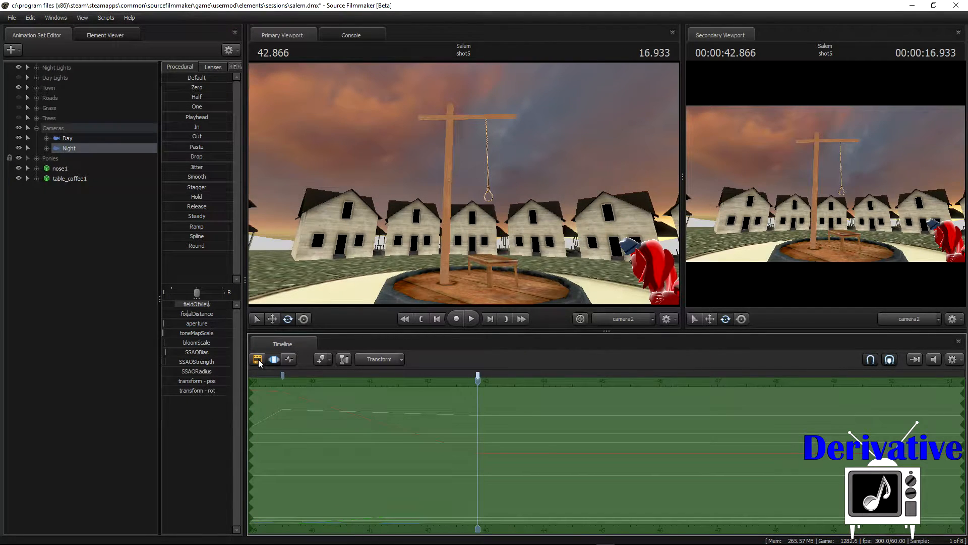
scroll(523, 455, "down", 2)
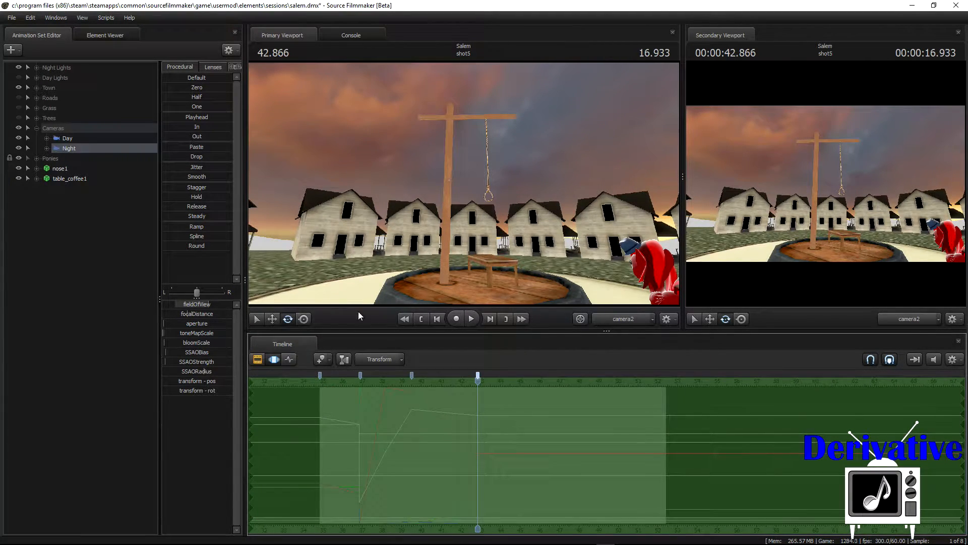
left_click(630, 318)
left_click(548, 306)
- Collapse the Cameras group, expand the Ponies group and show Heartless's animation set in the Element Viewer
left_click(53, 202)
left_click(36, 127)
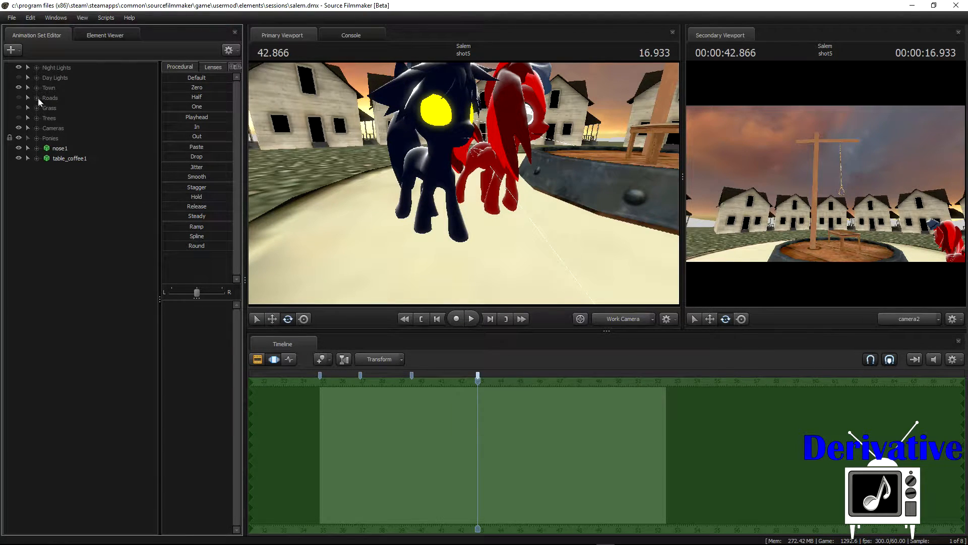
left_click(38, 135)
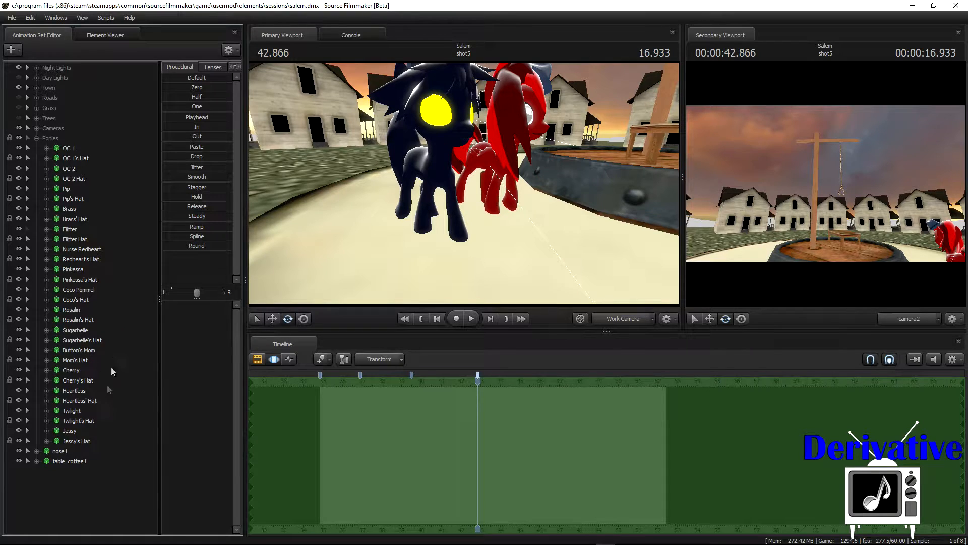
left_click(69, 389)
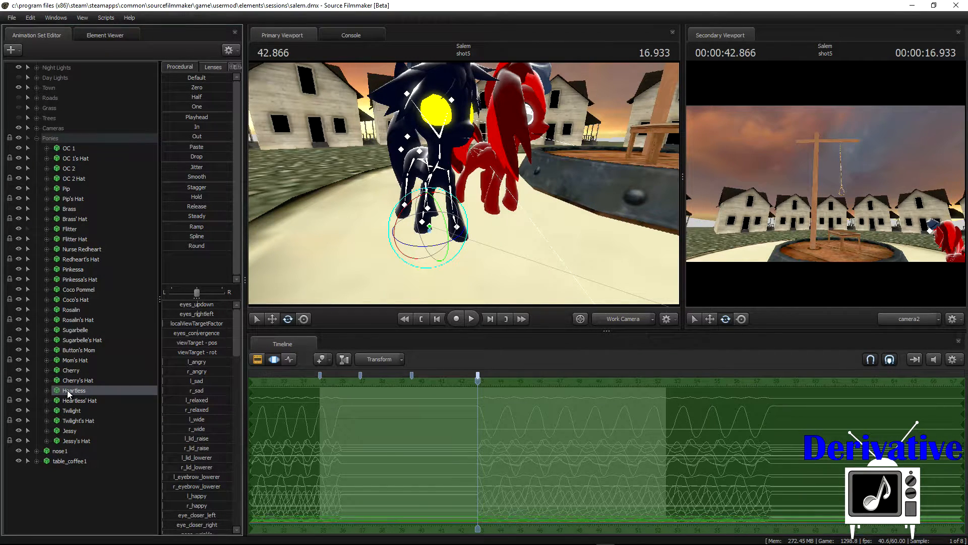
right_click(68, 389)
mouse_move(146, 291)
left_click(179, 292)
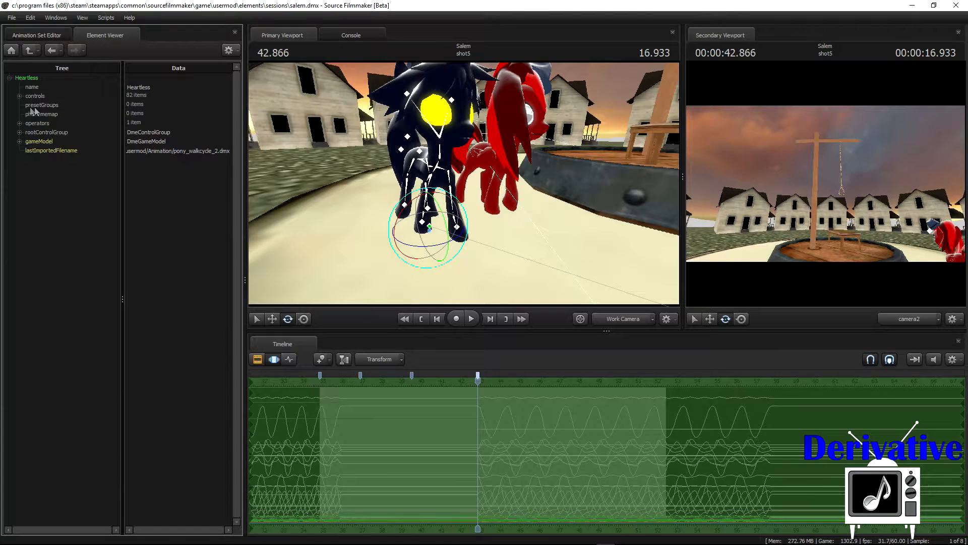
- Import vn_emotion.dmx and vn_phoneme.dmx as elements into Heartless's presetGroups
right_click(38, 106)
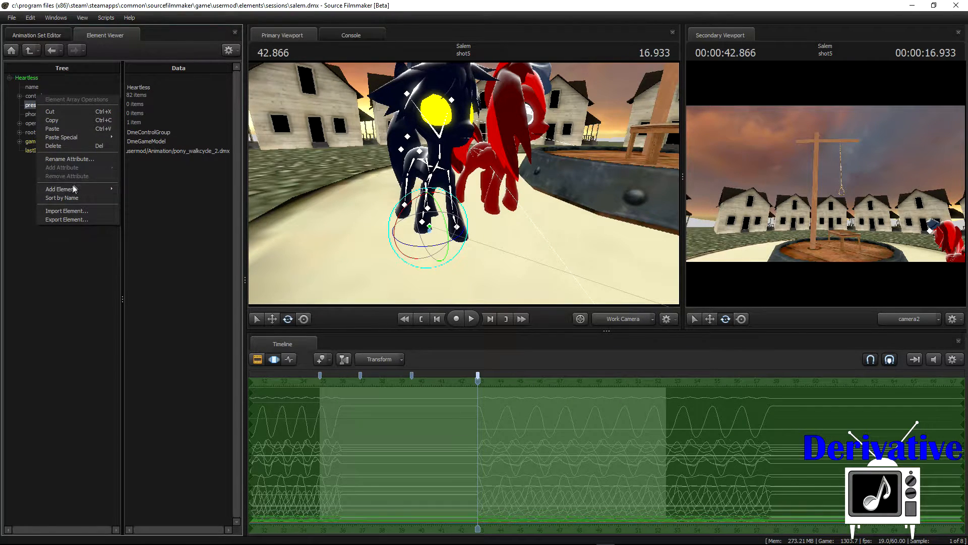
left_click(71, 211)
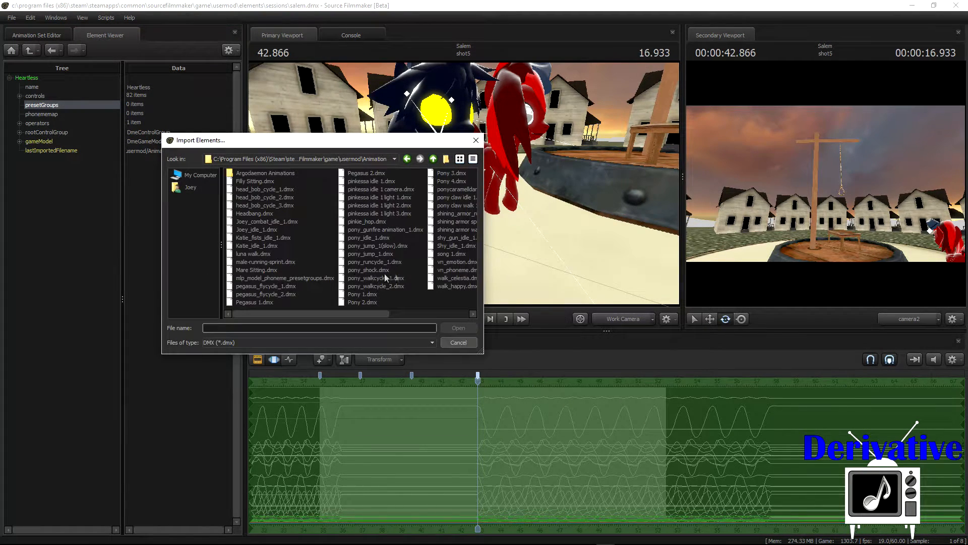
left_click(456, 262)
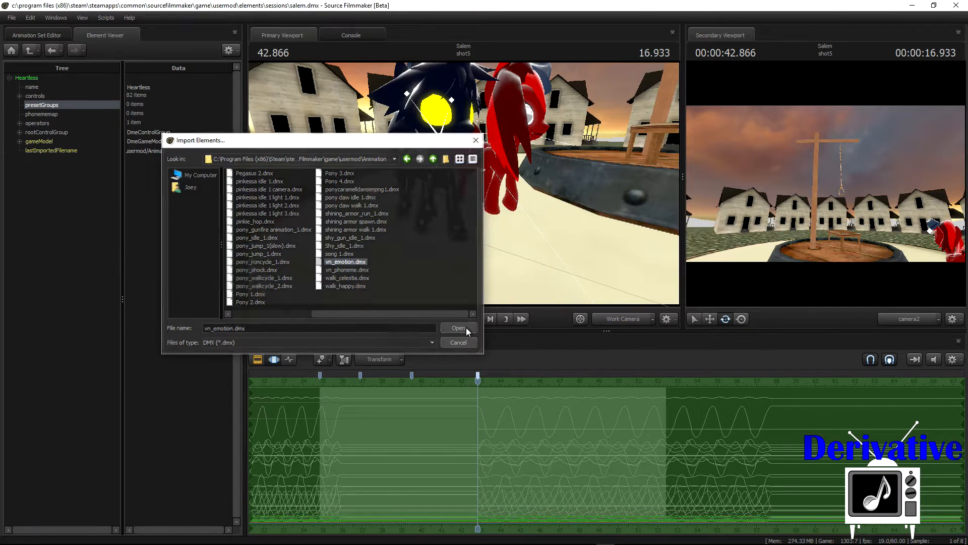
left_click(459, 328)
right_click(85, 93)
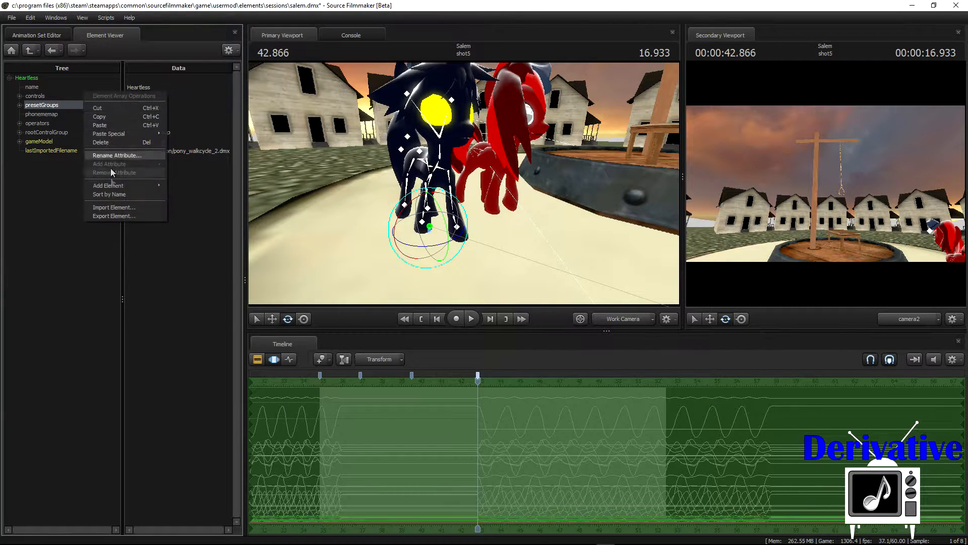
left_click(114, 207)
left_click(454, 270)
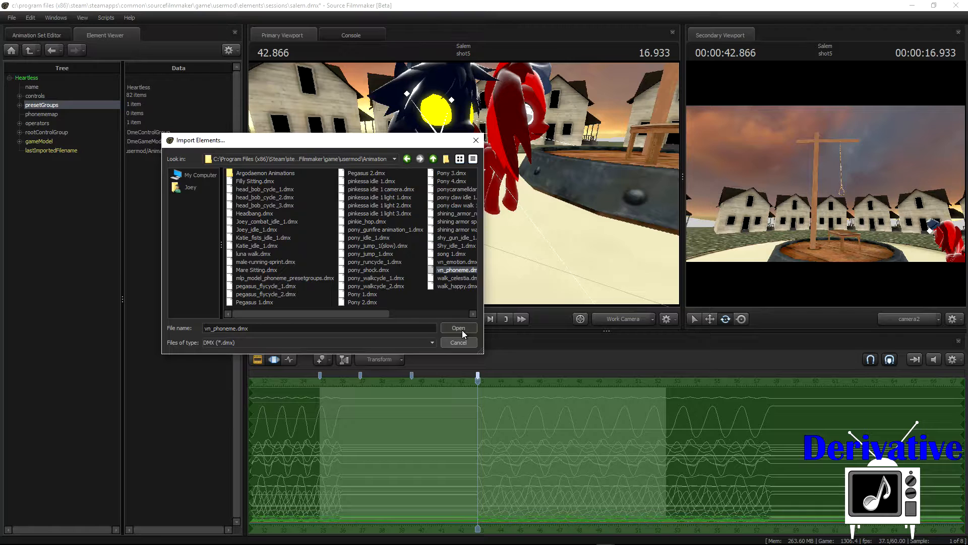
left_click(462, 330)
- Return to the animation set list and show OC 2's animation set in the Element Viewer
left_click(23, 33)
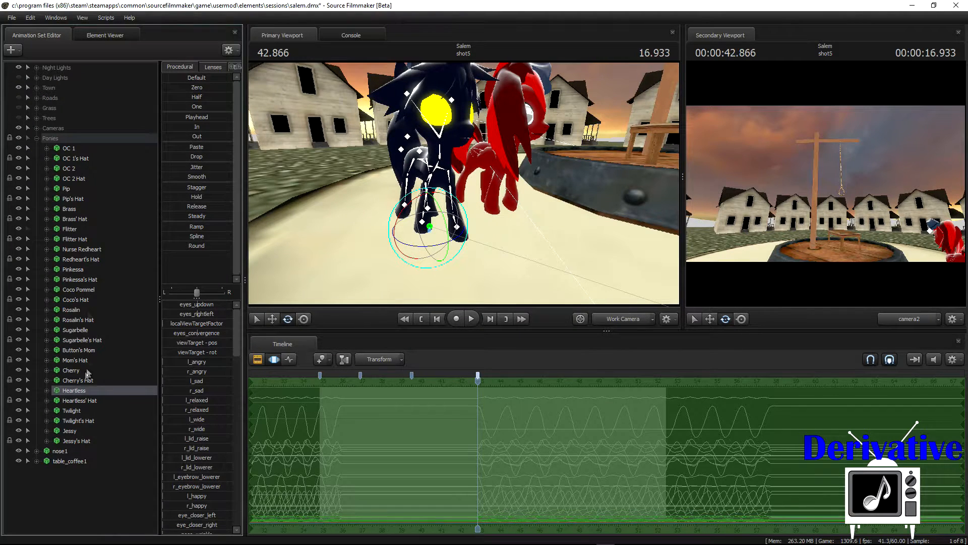
left_click(70, 168)
right_click(70, 168)
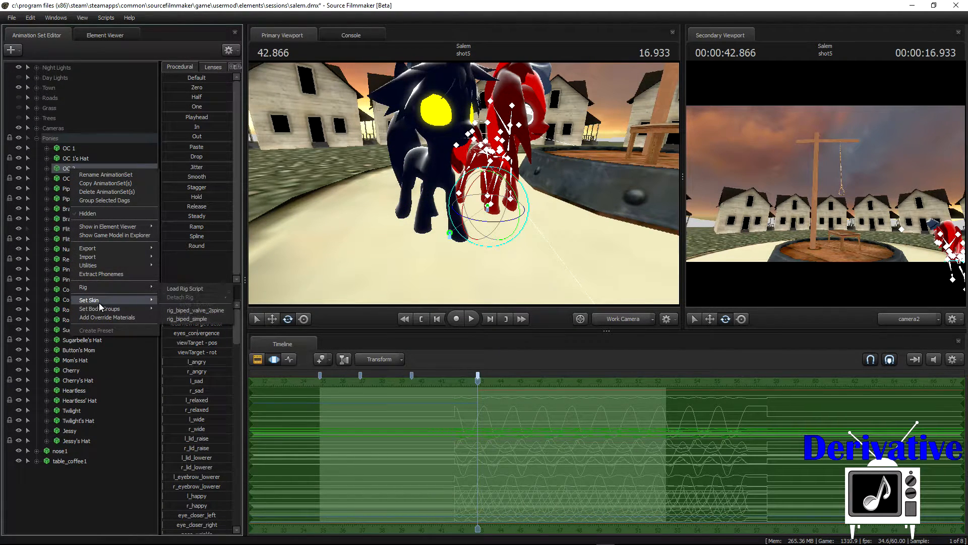
mouse_move(114, 260)
left_click(180, 227)
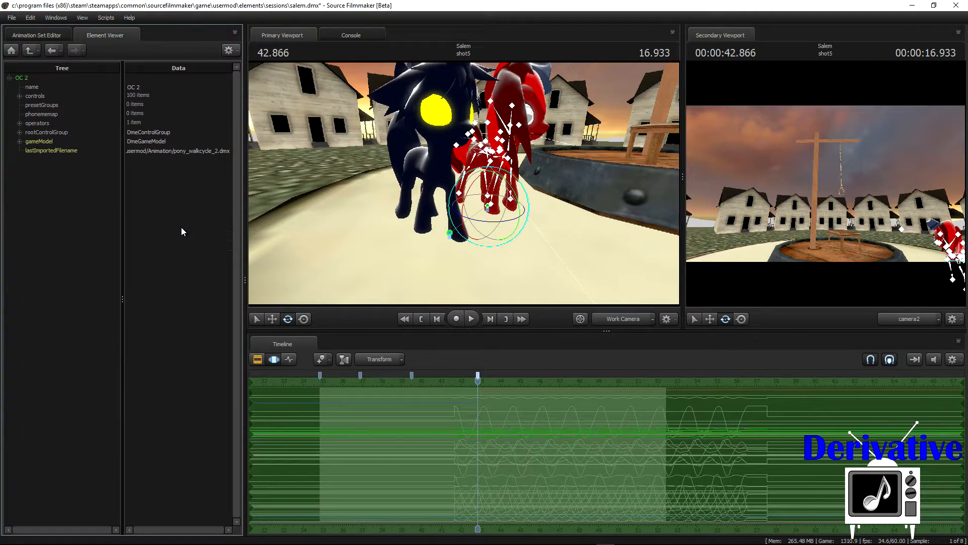
- Import vn_emotion.dmx and vn_phoneme.dmx as elements into OC 2's presetGroups
left_click(46, 105)
right_click(46, 104)
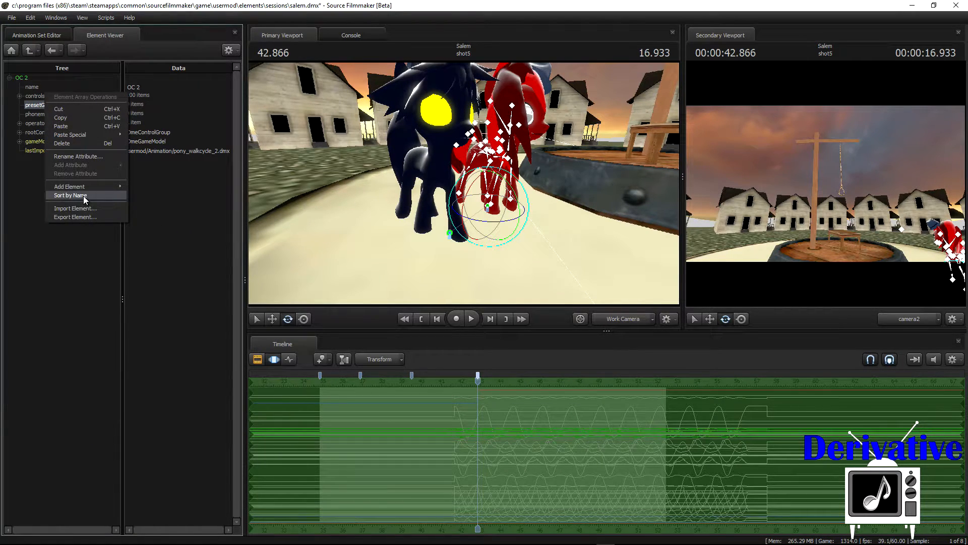
left_click(75, 208)
left_click(454, 263)
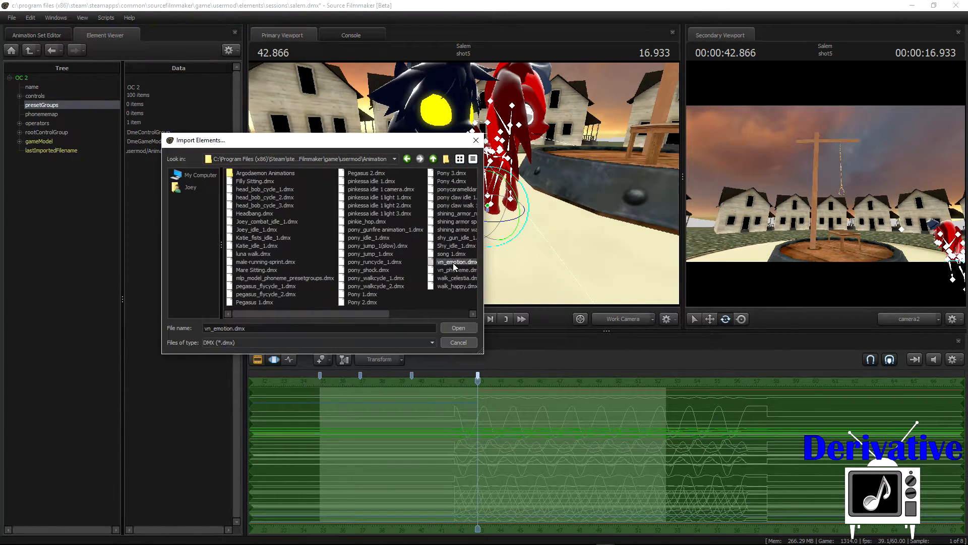
left_click(459, 328)
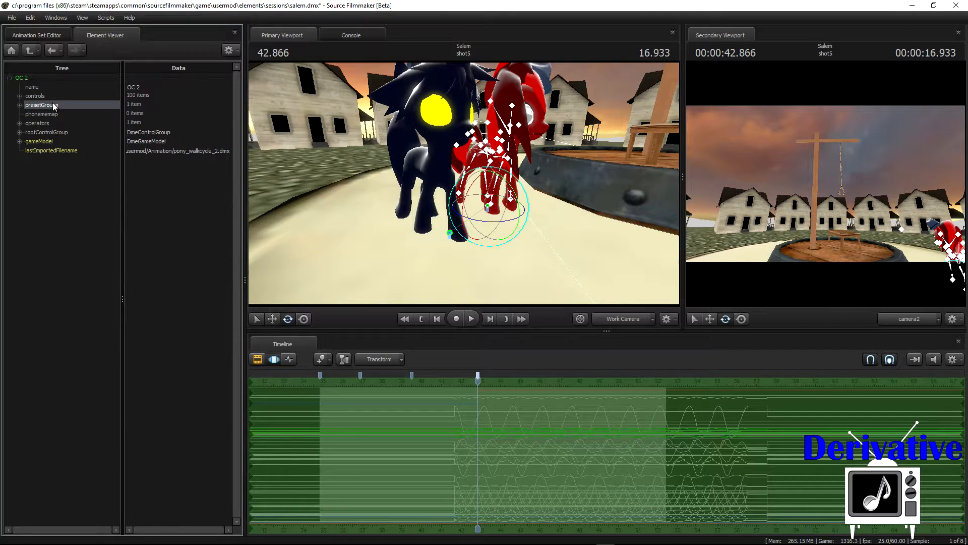
right_click(53, 105)
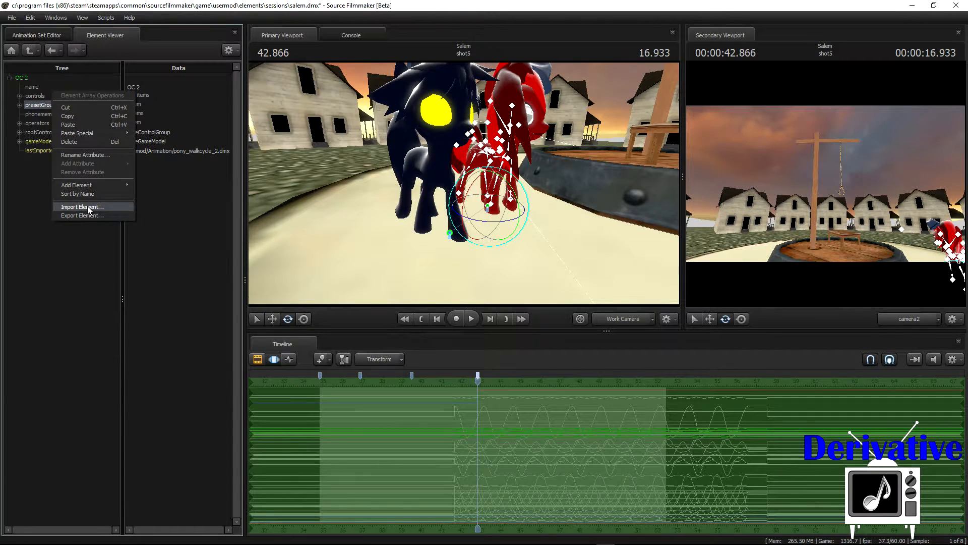
left_click(88, 208)
left_click(457, 270)
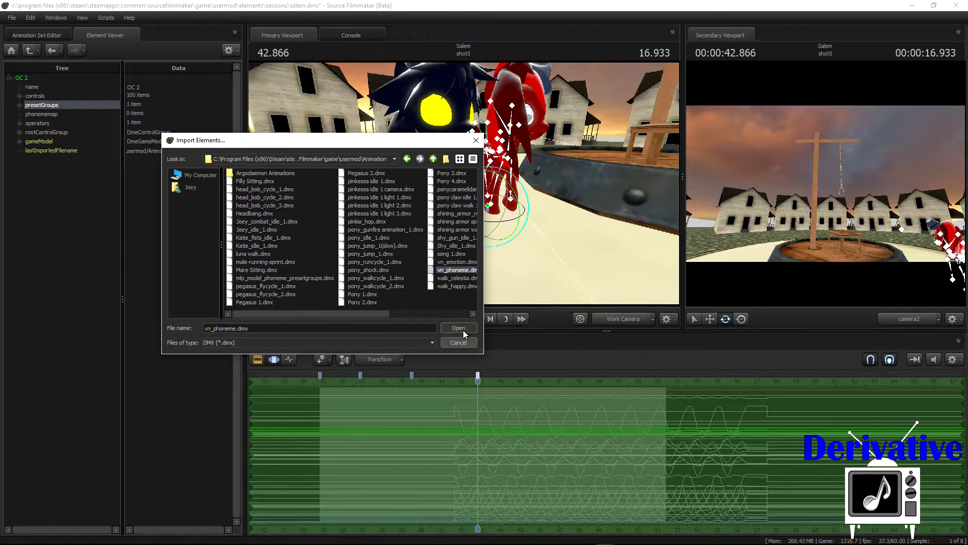
left_click(463, 330)
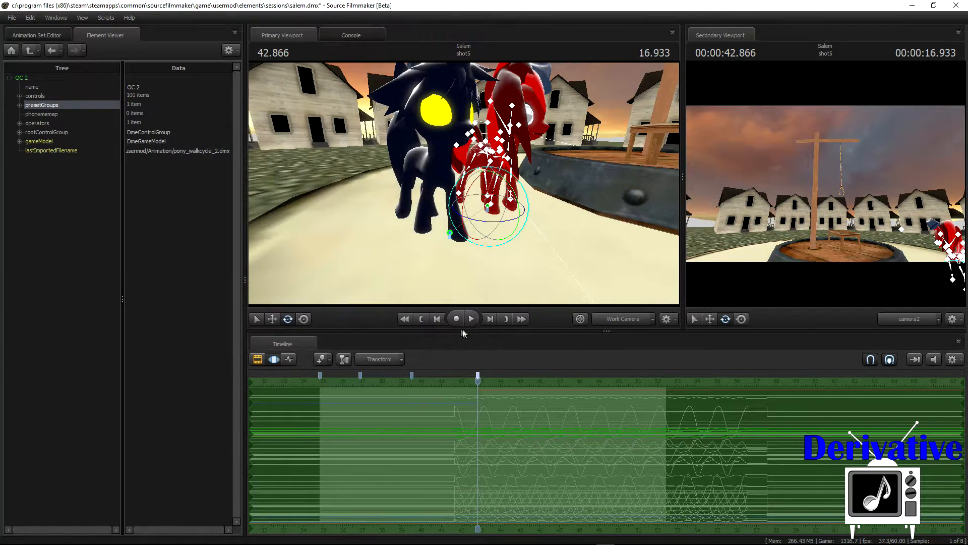
- Select the town of salem 2.wav music clip in the Clip Editor and extract its phonemes onto OC 2
left_click(46, 34)
scroll(516, 428, "up", 1)
scroll(516, 429, "up", 2)
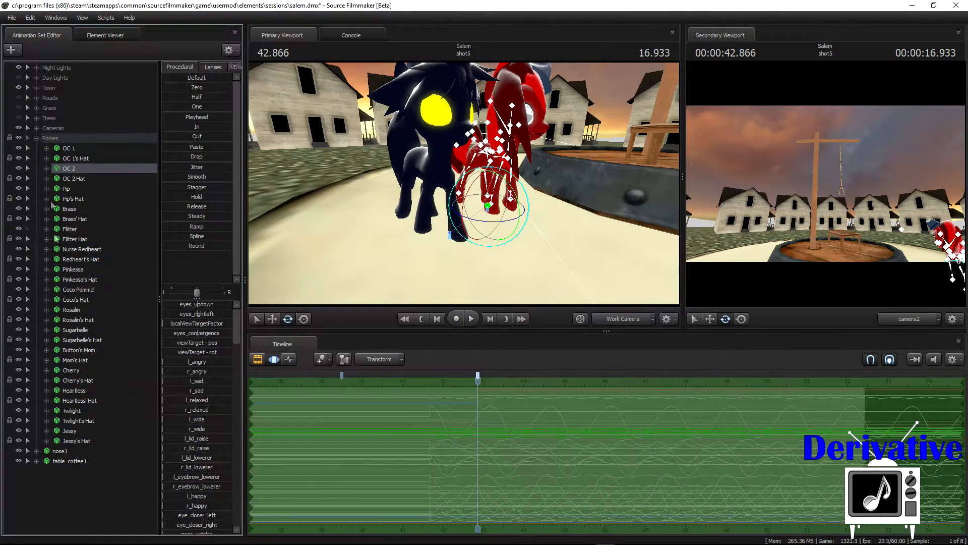
left_click(258, 360)
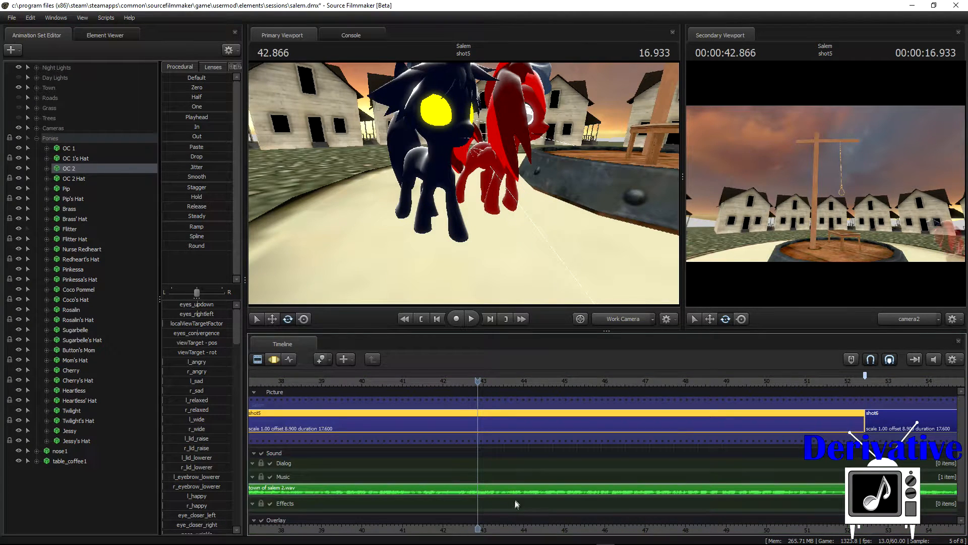
right_click(73, 167)
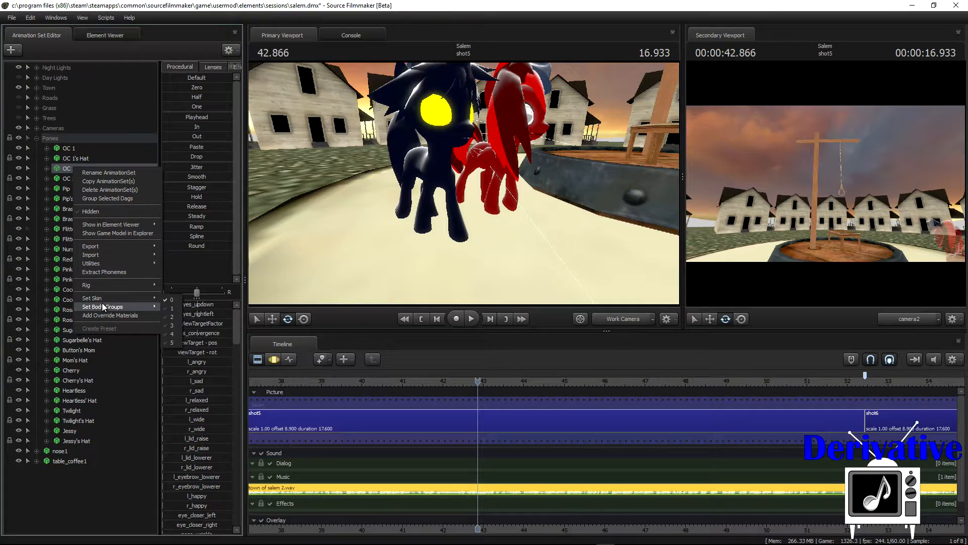
left_click(109, 271)
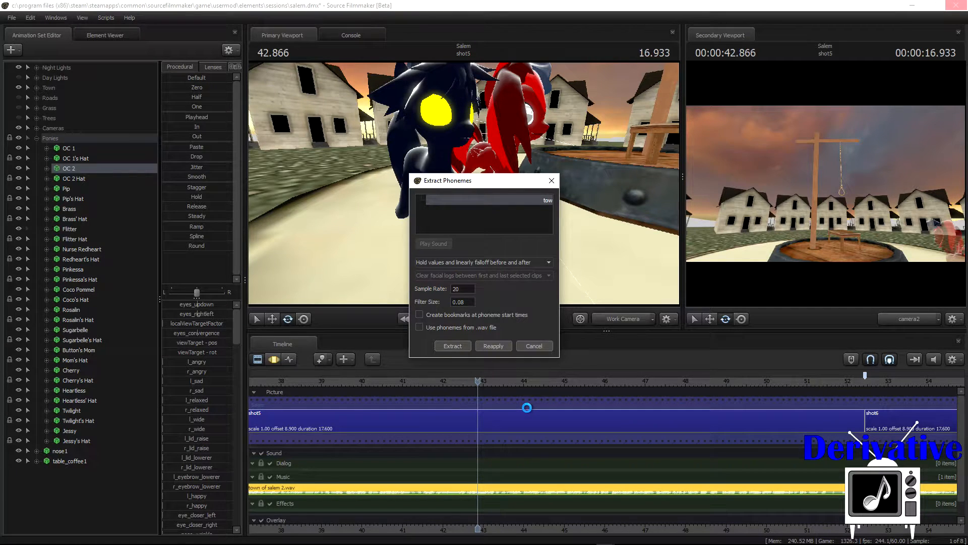
- Play the shot to check OC 2's lip sync, view its curves in the Motion Editor and return to the bookmark at 42.866 seconds
scroll(504, 412, "down", 2)
scroll(502, 417, "down", 2)
left_click(471, 318)
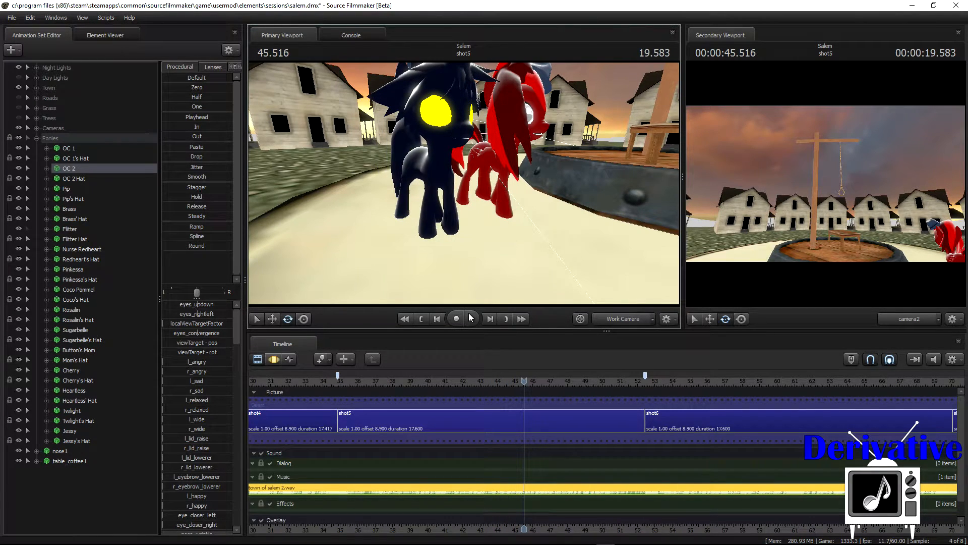
key("F3")
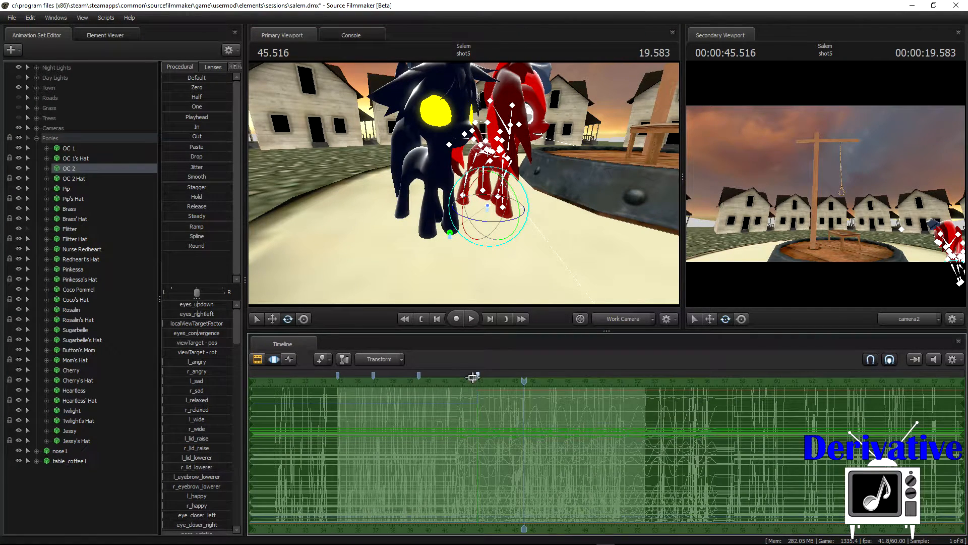
right_click(477, 375)
left_click(519, 477)
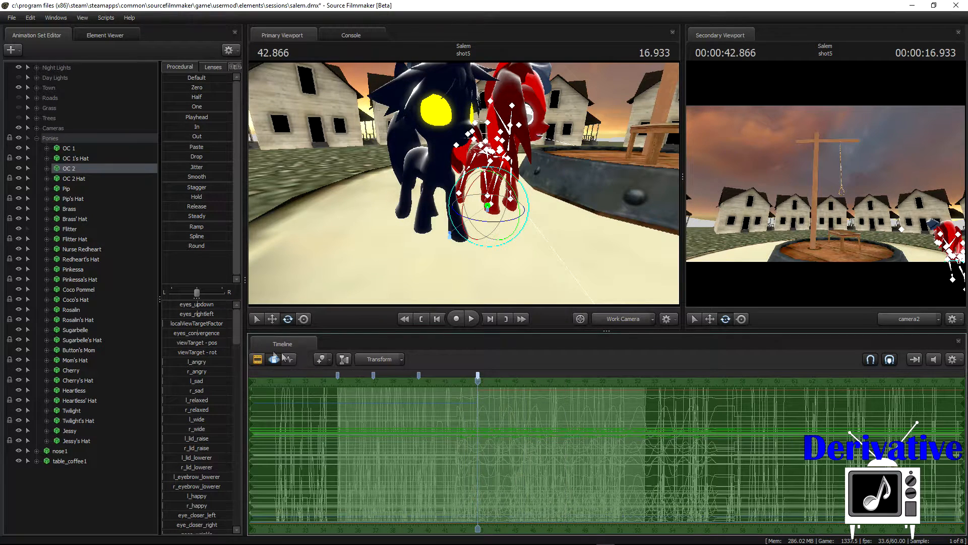
- Extract phonemes from the selected town of salem 2.wav clip onto Heartless in the Clip Editor, and clear the animation set selection
left_click(258, 359)
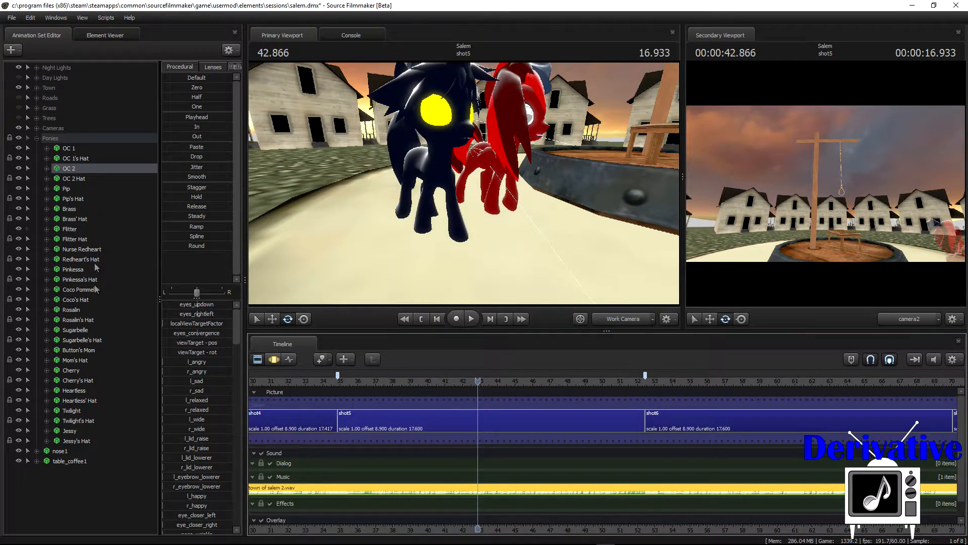
right_click(80, 389)
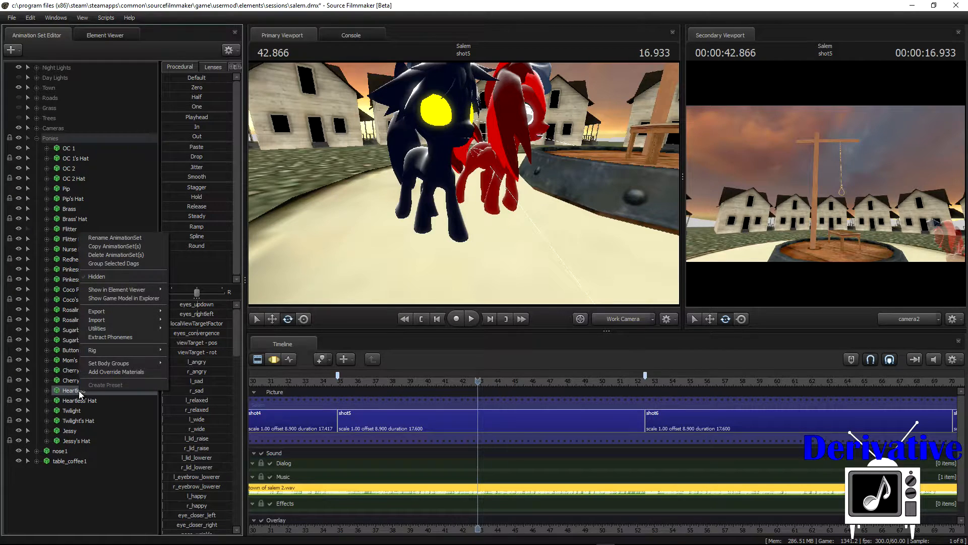
mouse_move(121, 328)
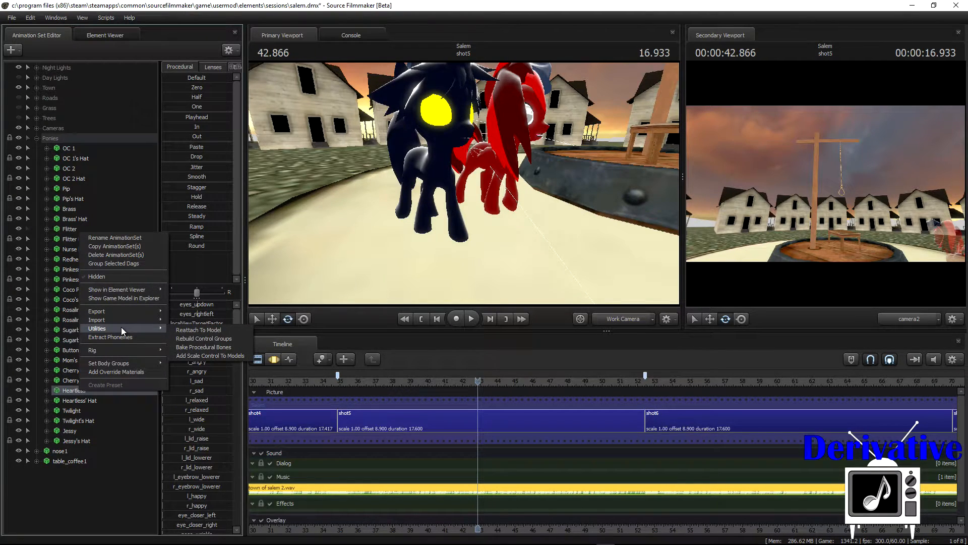
left_click(129, 337)
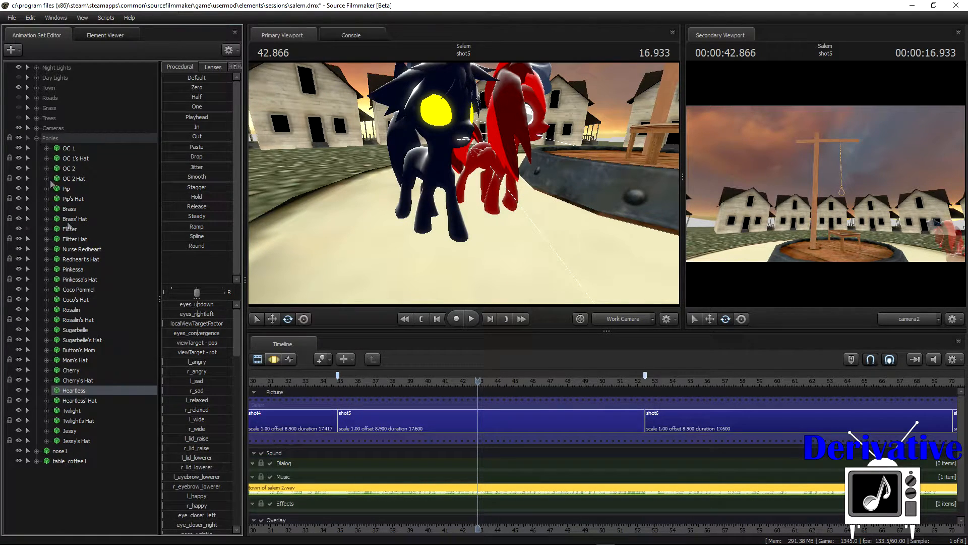
left_click(83, 491)
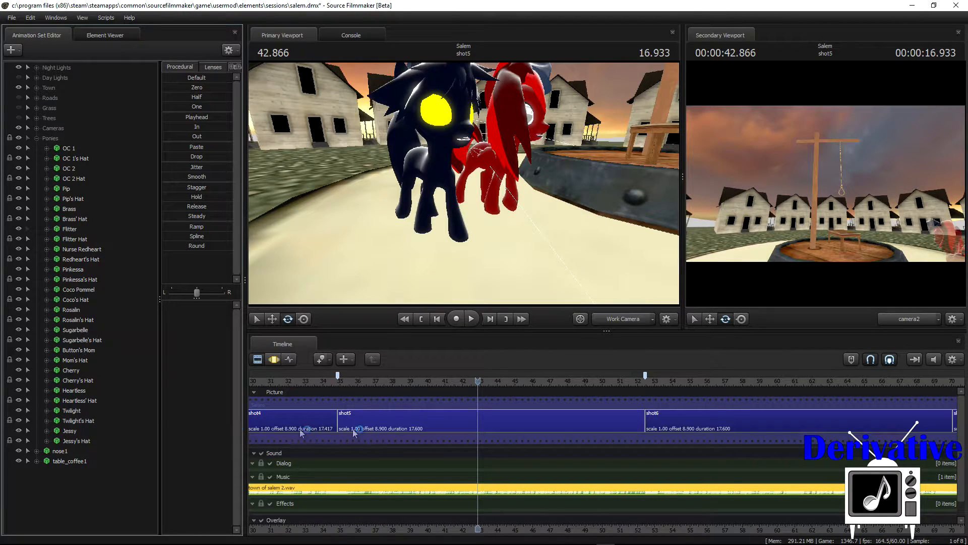
- Return to the Motion Editor and view the shot through camera2 in the primary viewport
left_click(273, 360)
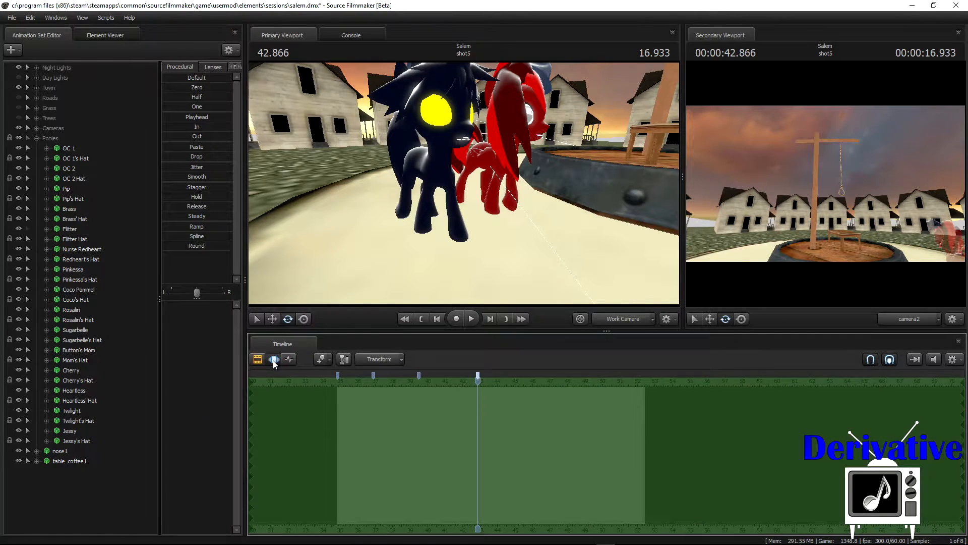
left_click(623, 319)
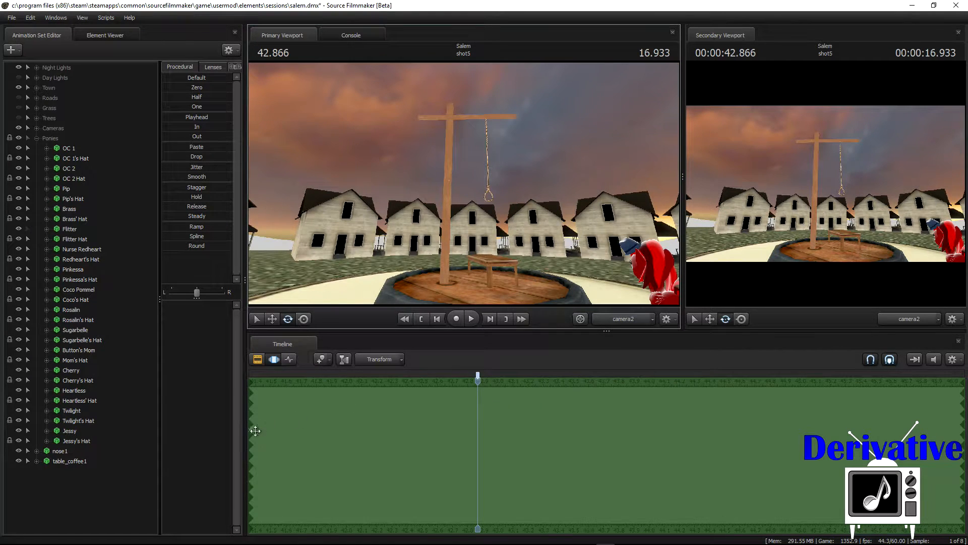
left_click_drag(249, 429, 216, 433)
scroll(282, 391, "down", 3)
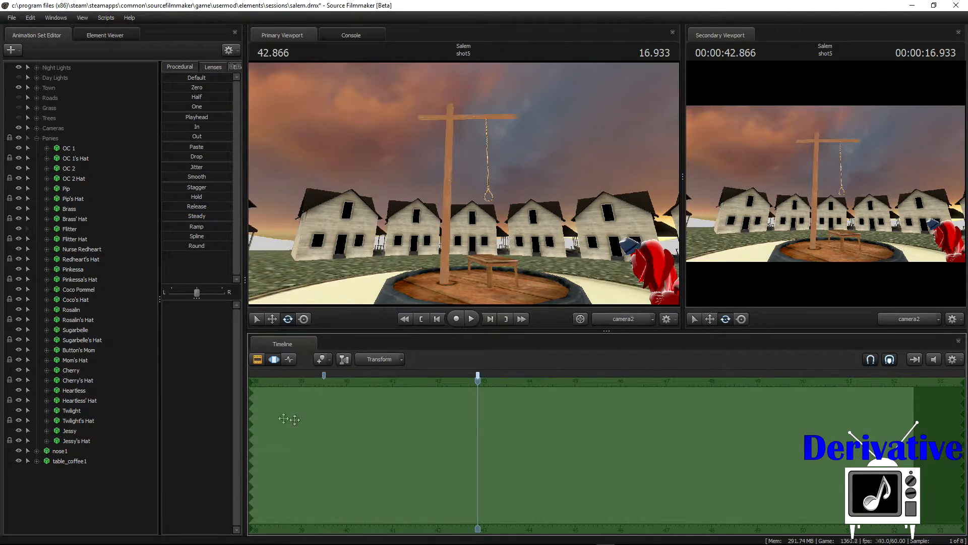
- View the gallows circle from above with the Work Camera and play the shot to preview the two ponies' movement
left_click(621, 315)
mouse_move(464, 183)
left_mouse_down()
mouse_move(464, 252)
mouse_move(464, 183)
left_mouse_up()
key("s")
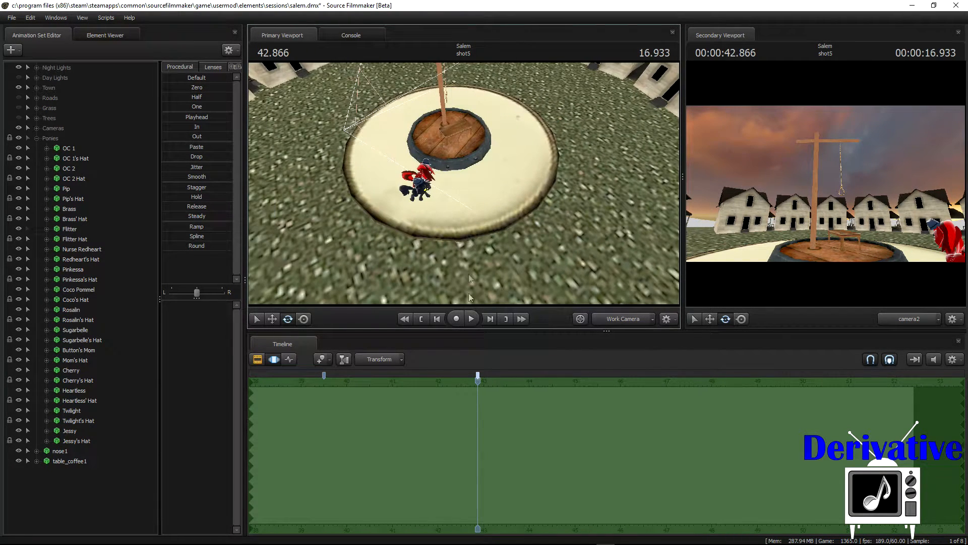
left_click(472, 317)
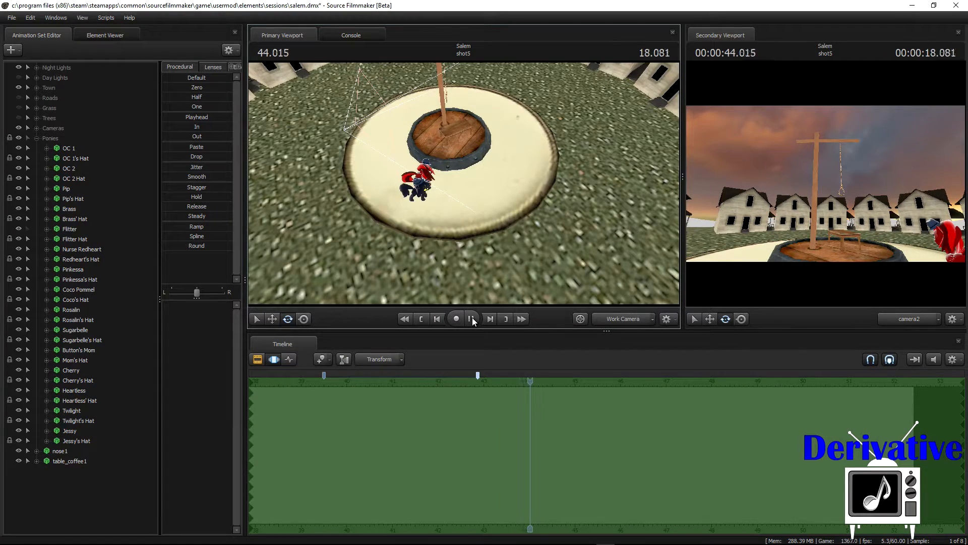
left_click(472, 318)
- Move the time selection's start to the bookmark at 42.866 seconds and return the playhead to that bookmark
left_click_drag(257, 438, 478, 440)
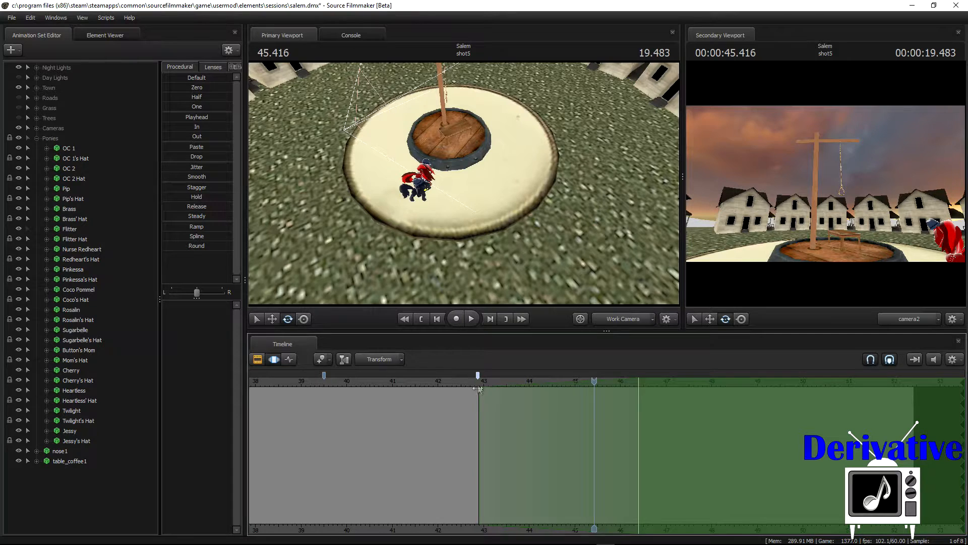
right_click(478, 375)
left_click(501, 474)
scroll(485, 423, "up", 4)
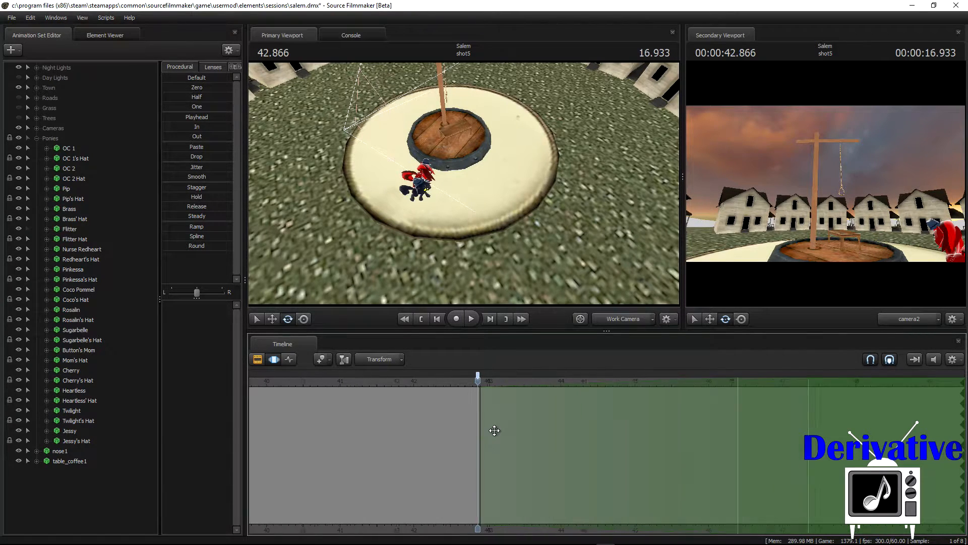
- Align the time selection's start with the 42.866 bookmark, and place the playhead and a new bookmark at 46.400
left_click_drag(481, 421, 479, 421)
scroll(527, 403, "down", 5)
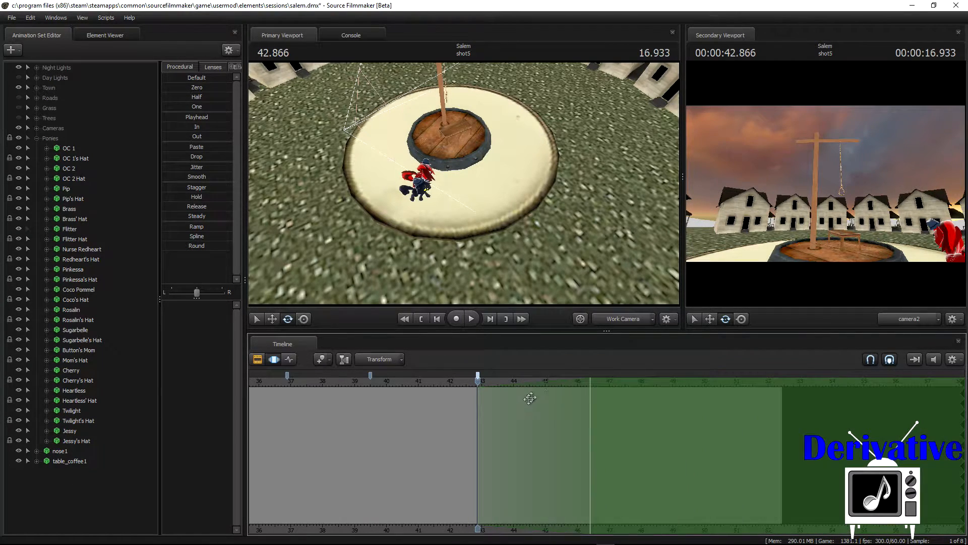
left_click(477, 381)
left_click(590, 382)
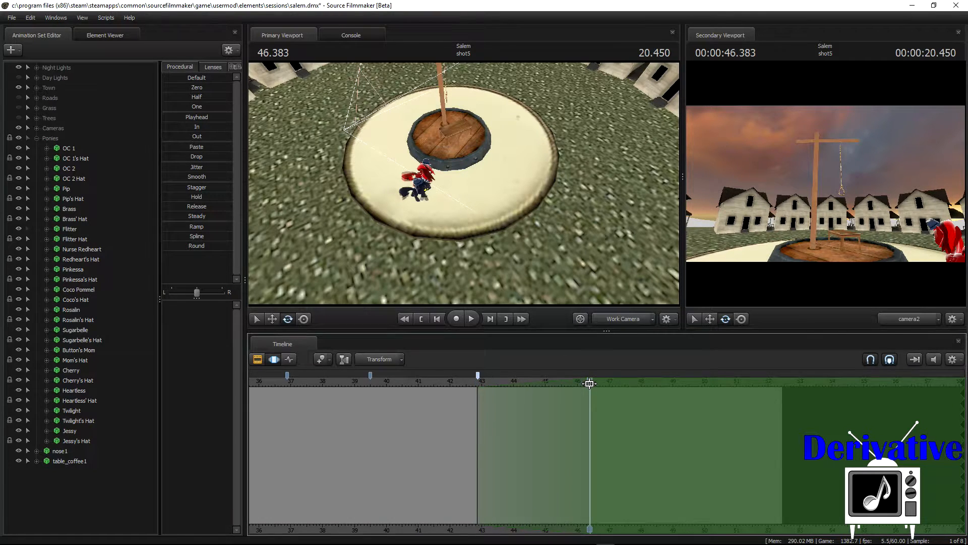
scroll(590, 404, "up", 5)
left_click(592, 382)
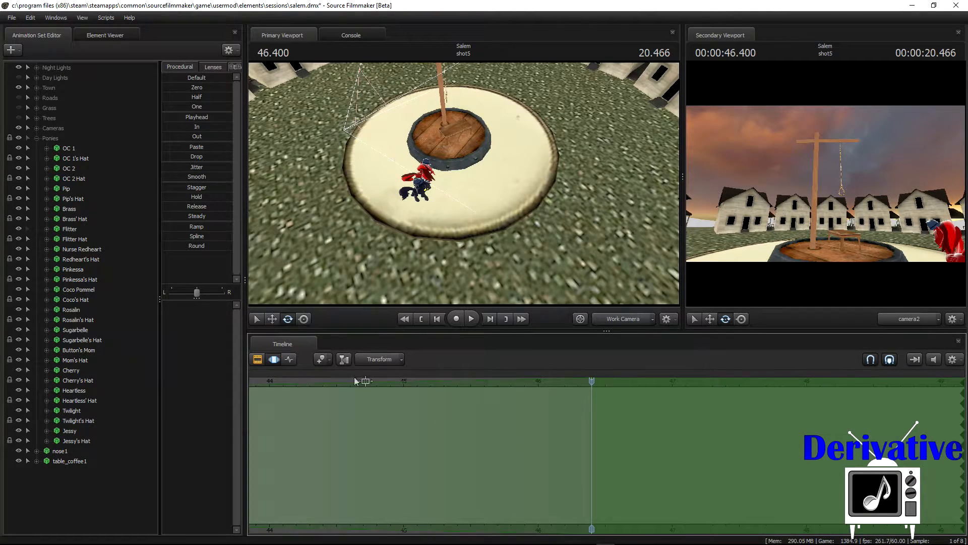
scroll(555, 401, "down", 5)
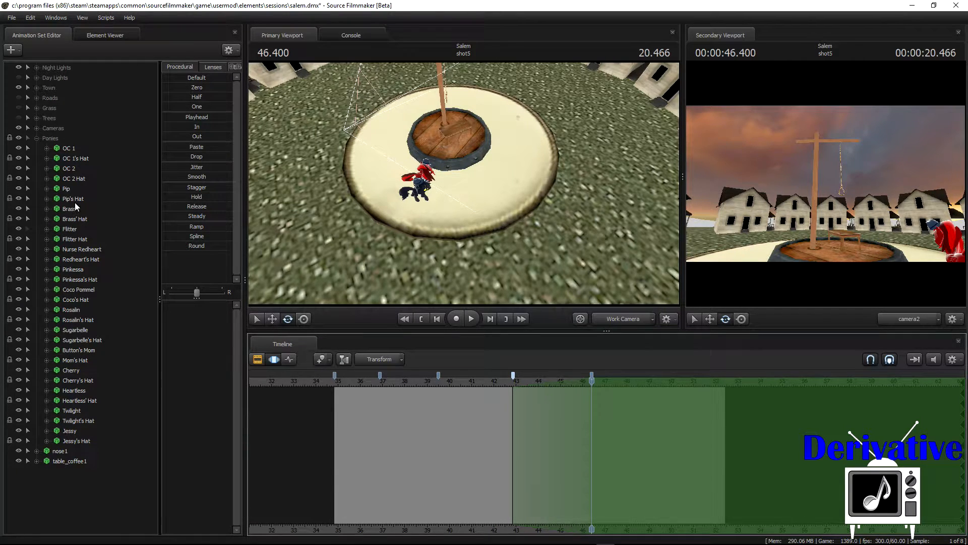
- Turn OC 2 and move it forward along the round platform to beside the gallows base
left_click(73, 391)
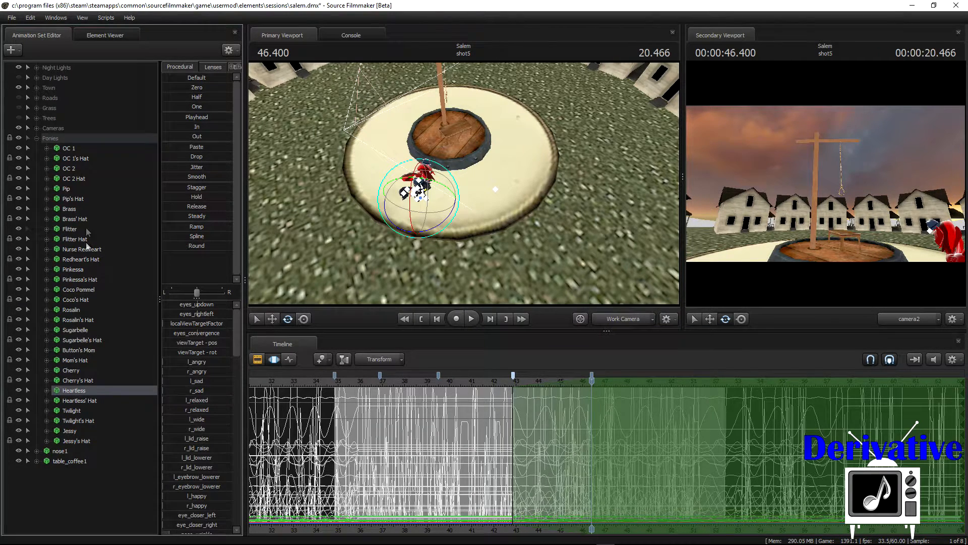
left_click(69, 169)
mouse_move(464, 188)
left_mouse_down()
mouse_move(487, 208)
mouse_move(498, 187)
mouse_move(474, 177)
mouse_move(464, 187)
left_mouse_up()
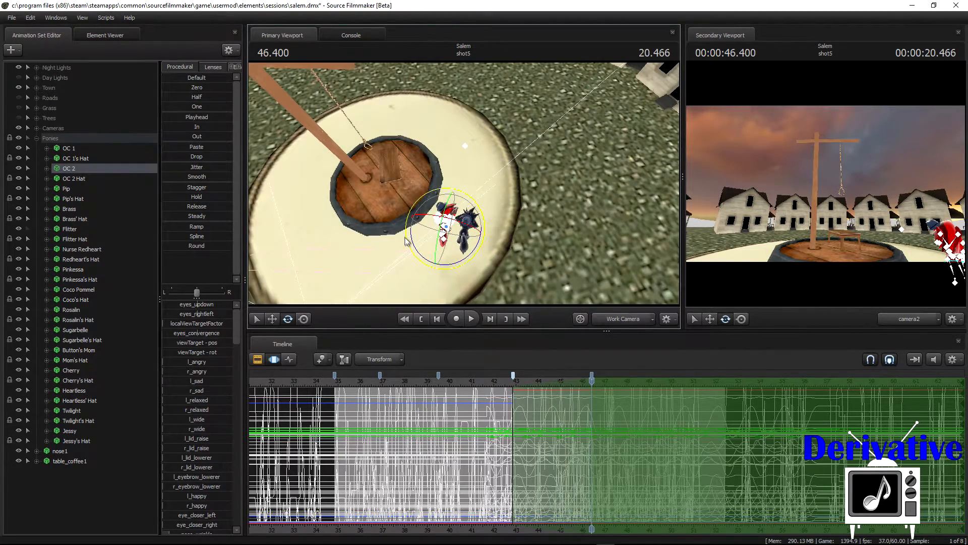
left_click_drag(407, 239, 423, 241)
key("w")
left_click_drag(474, 207, 470, 165)
left_click(289, 318)
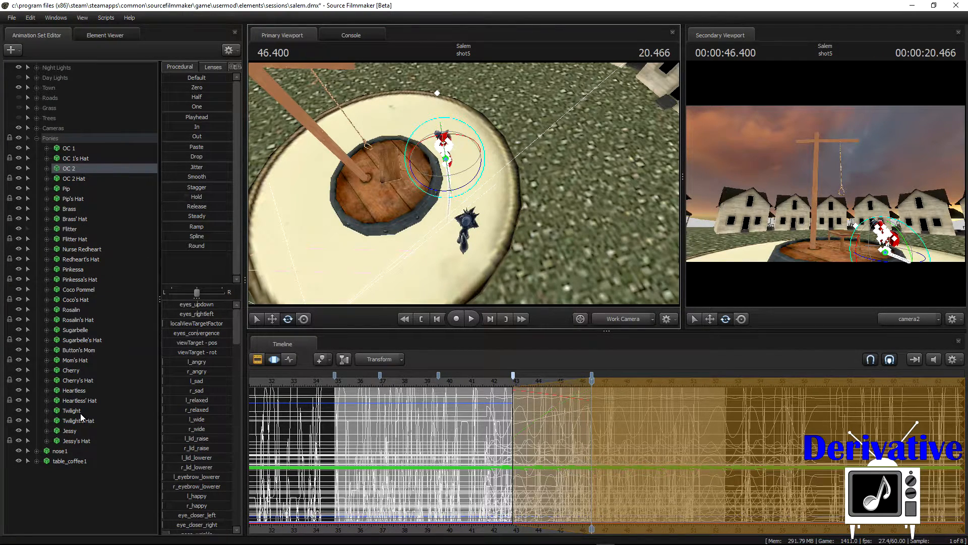
- Turn Heartless and move it forward on the round platform so it stands beside OC 2
left_click(71, 390)
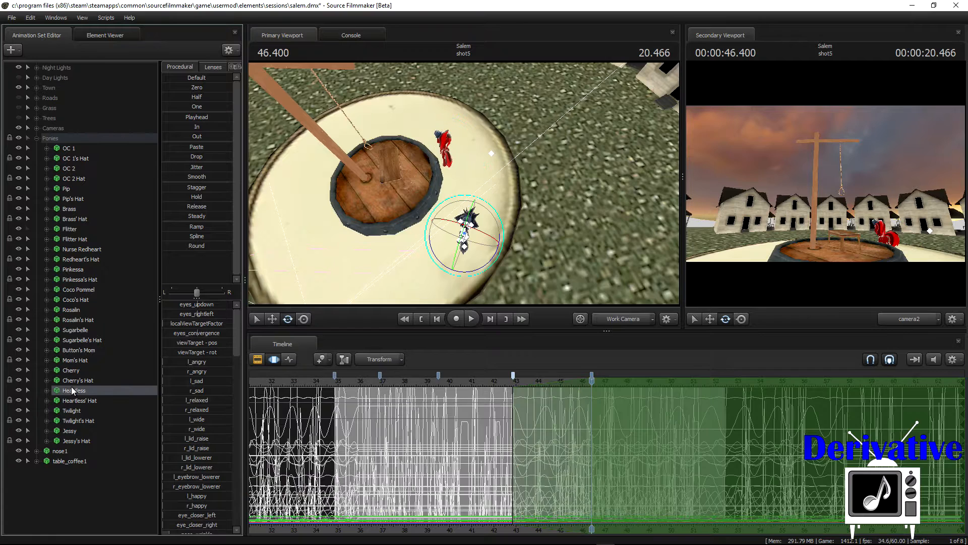
left_click_drag(459, 264, 490, 162)
left_click(272, 319)
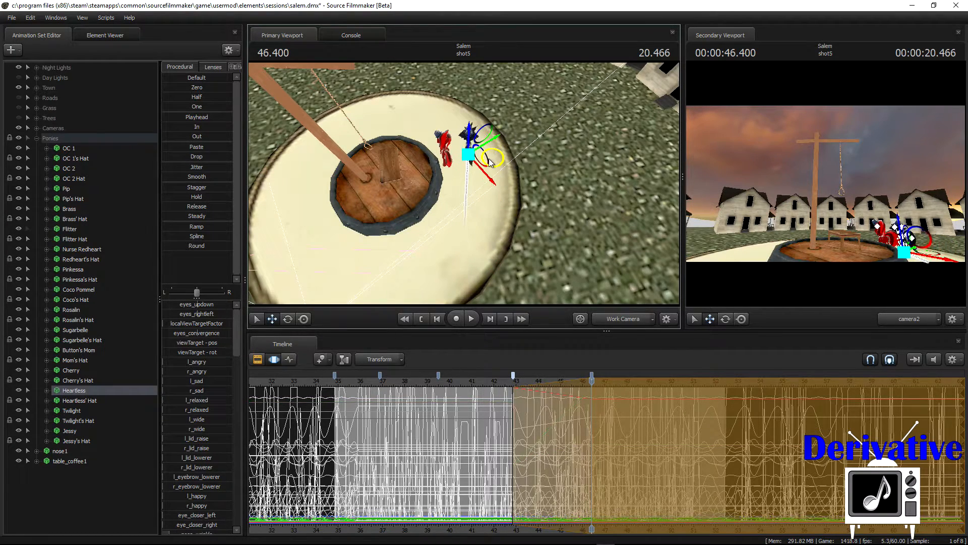
left_click(293, 320)
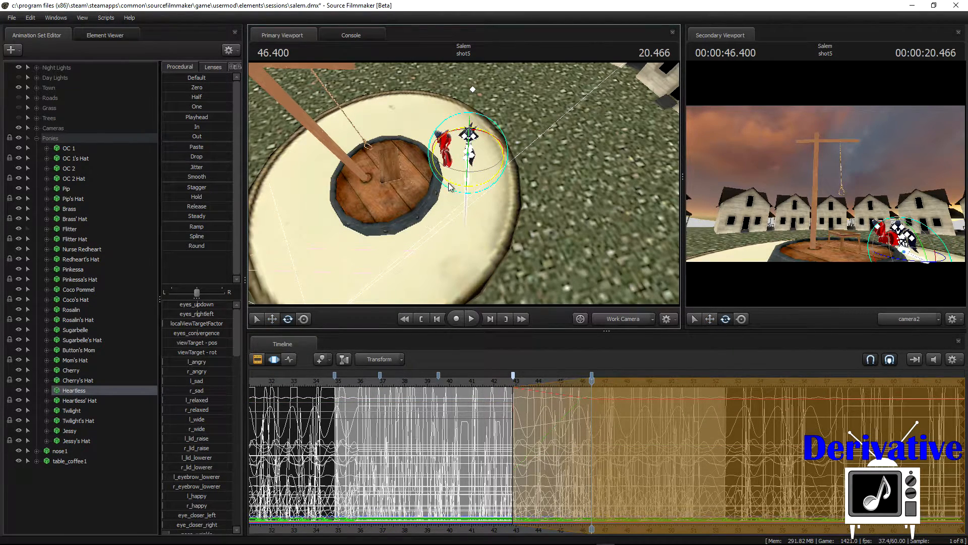
left_click_drag(455, 186, 502, 121)
- View both ponies from the front and play the shot onward from 46.400 to check their motion
key("w")
key("s")
left_click_drag(535, 274, 540, 280)
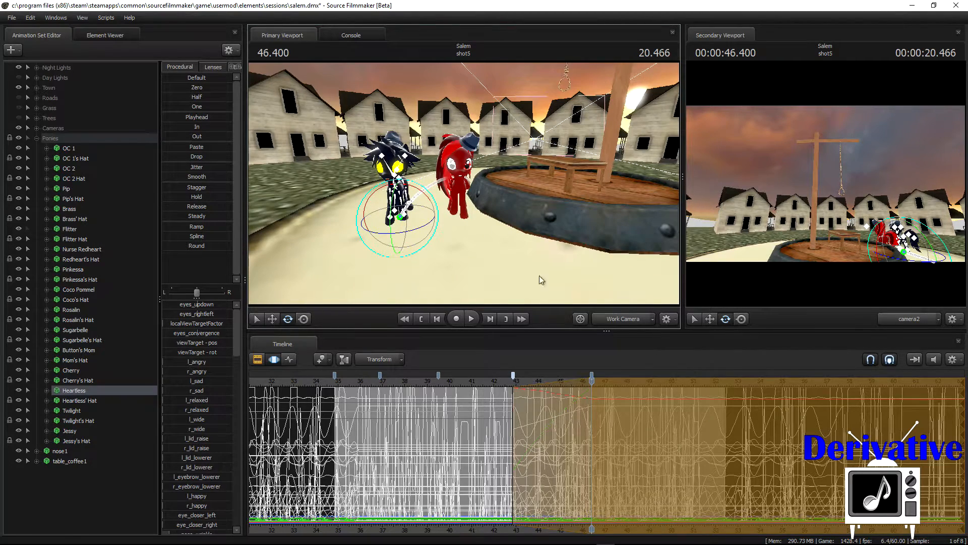
left_click(500, 389)
left_click(473, 318)
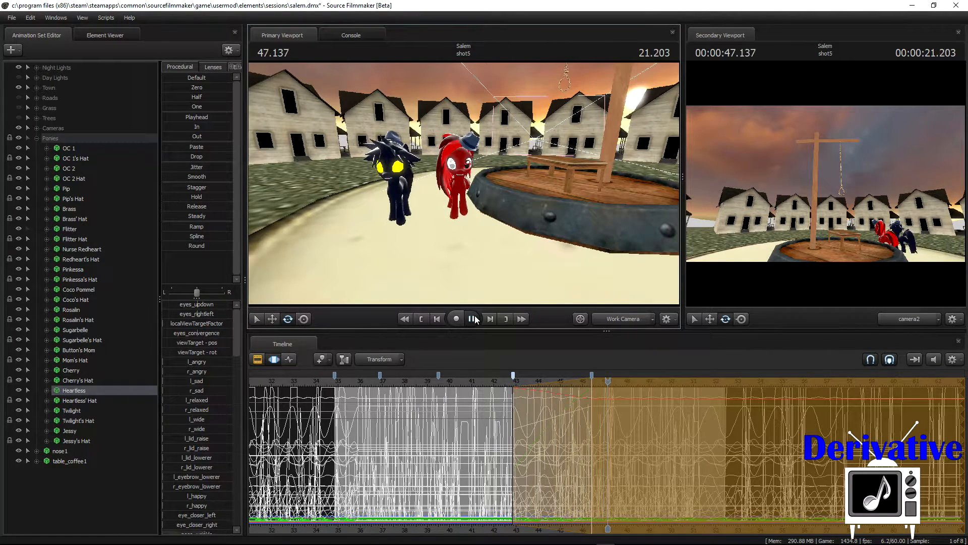
left_click(473, 318)
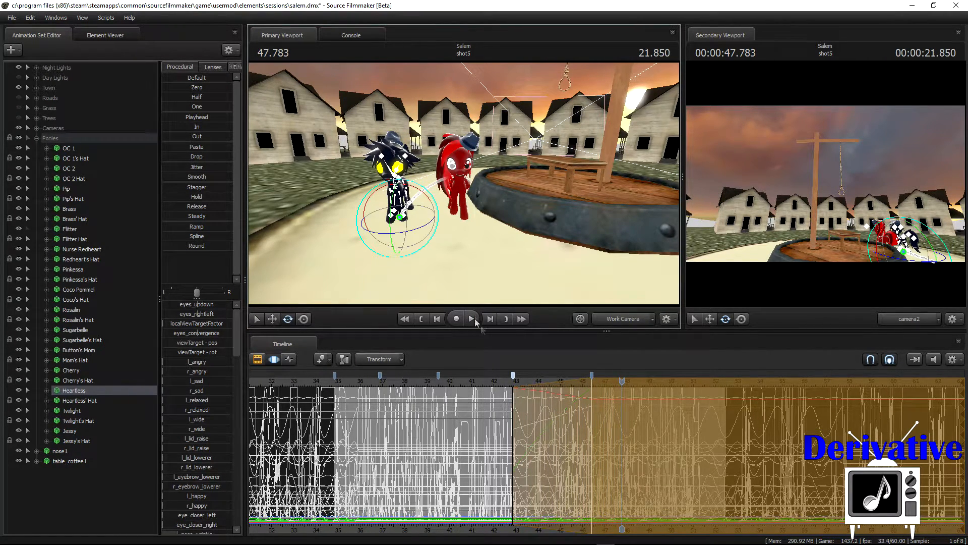
- Shift the time selection so it starts at the 46.400 bookmark, with the playhead back on that bookmark
scroll(496, 420, "up", 2)
left_click_drag(515, 421, 620, 426)
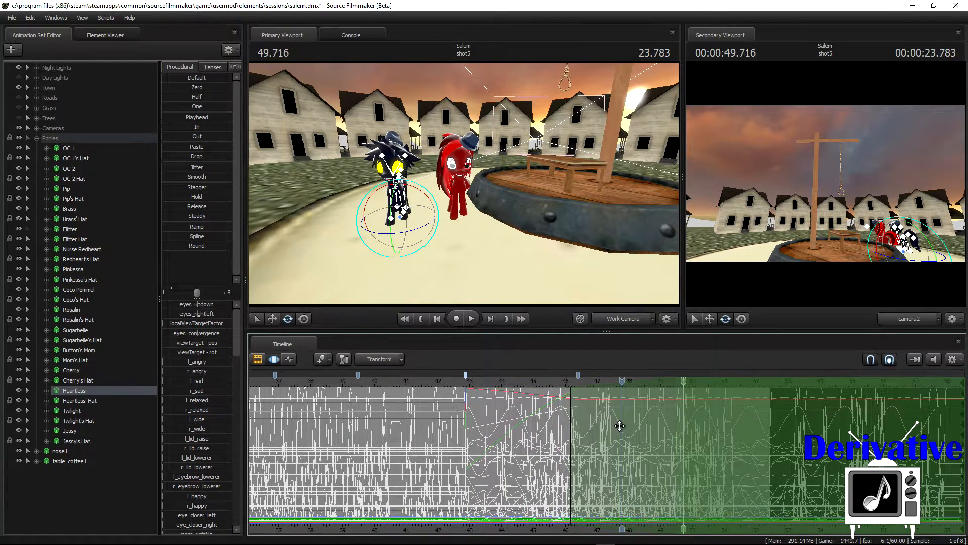
right_click(579, 376)
left_click(611, 473)
left_click_drag(605, 441, 608, 441)
scroll(608, 441, "up", 5)
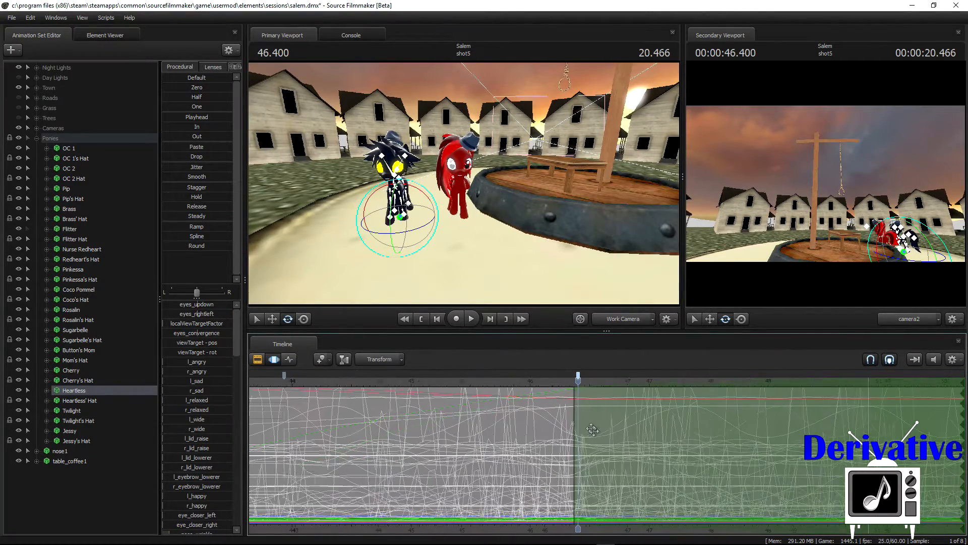
scroll(597, 428, "down", 5)
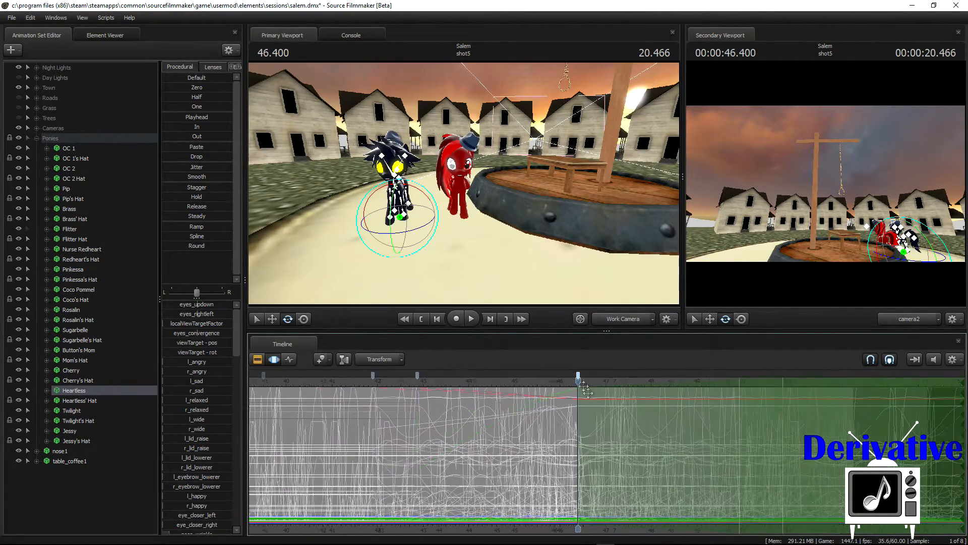
- Try placing the playhead at 50.433 and adjusting the end of the time selection's falloff
mouse_move(736, 386)
left_mouse_down()
mouse_move(775, 394)
mouse_move(751, 406)
mouse_move(762, 408)
left_mouse_up()
scroll(763, 408, "up", 5)
scroll(763, 407, "down", 5)
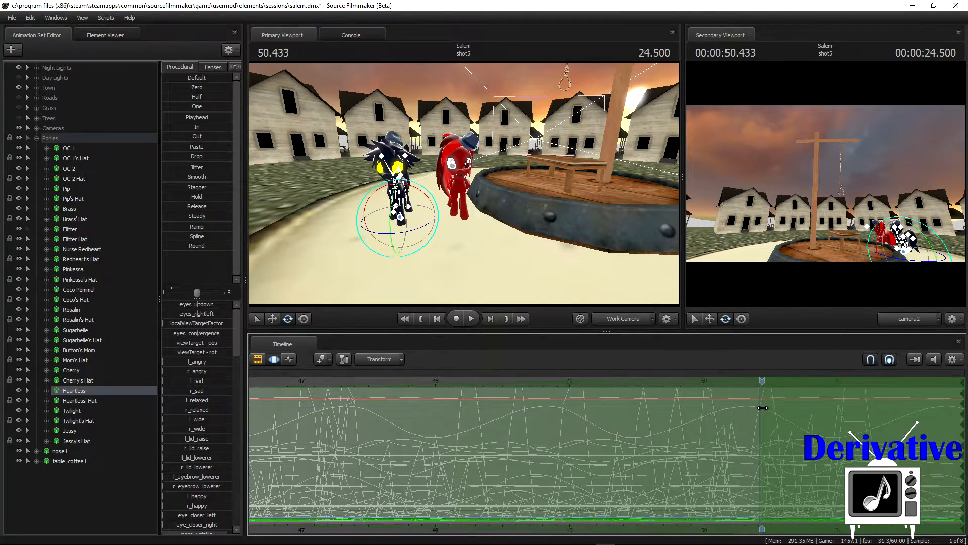
mouse_move(763, 408)
left_mouse_down()
mouse_move(785, 409)
mouse_move(739, 413)
mouse_move(805, 413)
mouse_move(702, 423)
left_mouse_up()
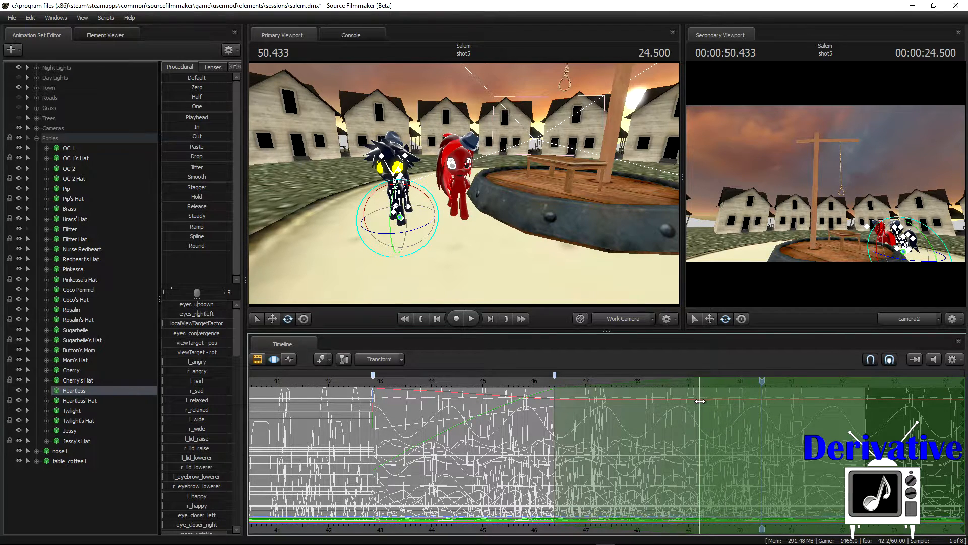
- Undo the latest time selection adjustments and the playhead move, keeping the selection's start at the 46.400 bookmark
left_click(35, 27)
left_click(36, 20)
left_click(34, 27)
left_click(32, 19)
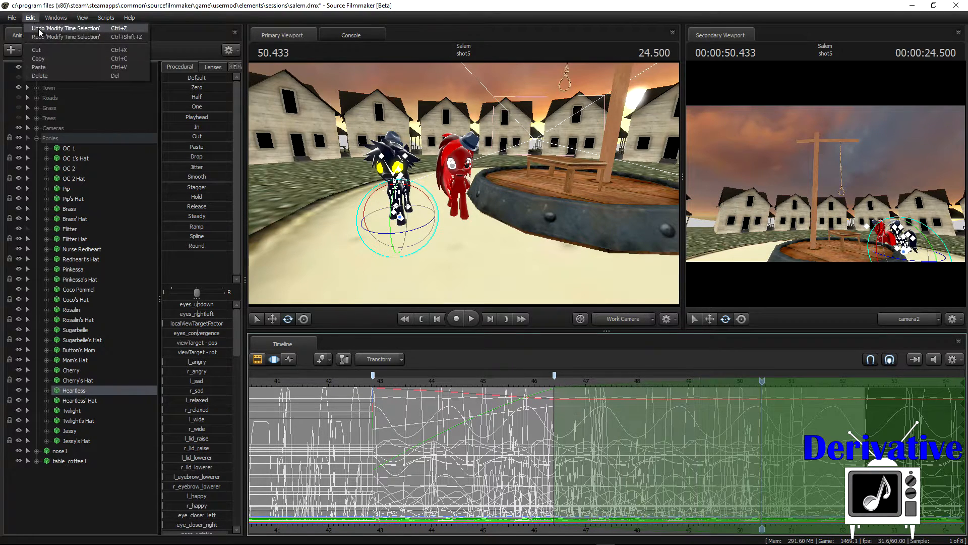
left_click(35, 28)
left_click(31, 18)
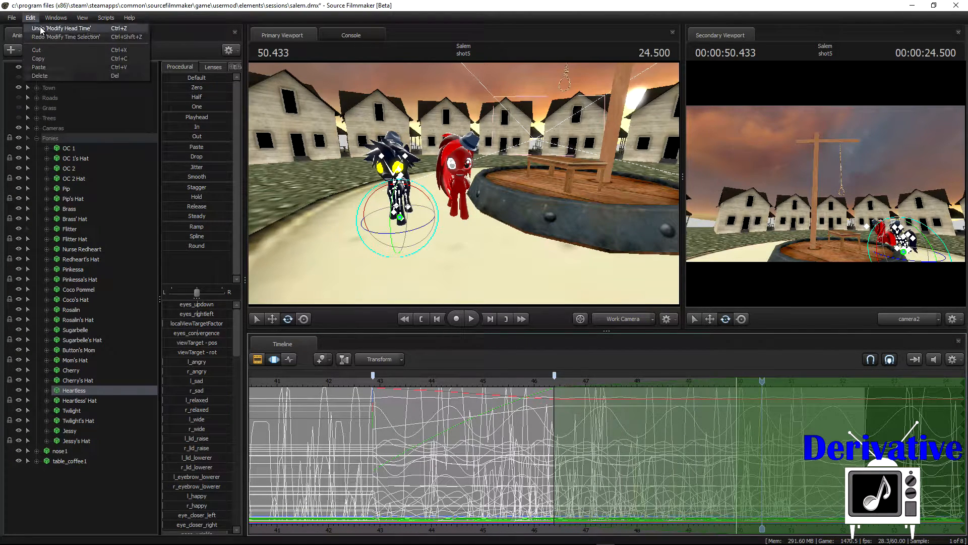
left_click(39, 29)
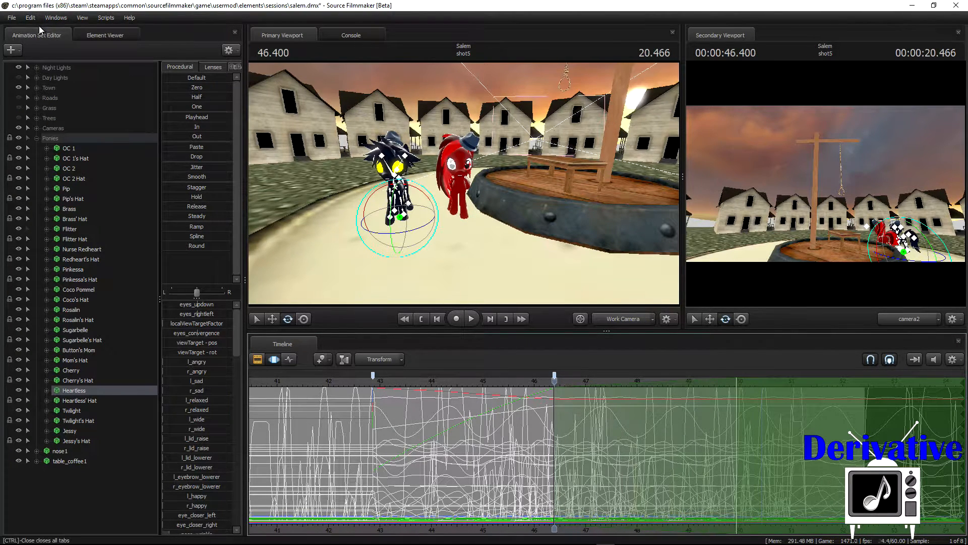
left_click(30, 15)
left_click(32, 29)
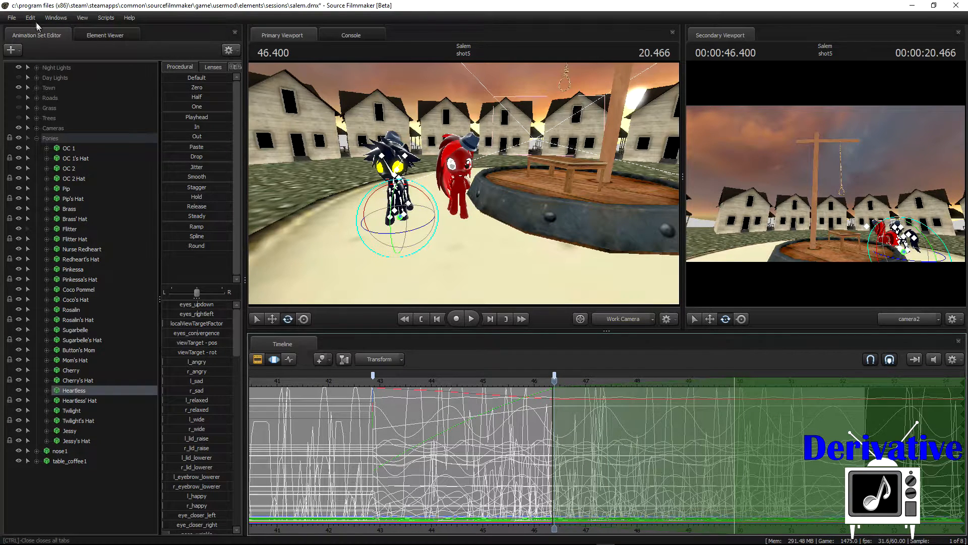
left_click(30, 17)
left_click(46, 35)
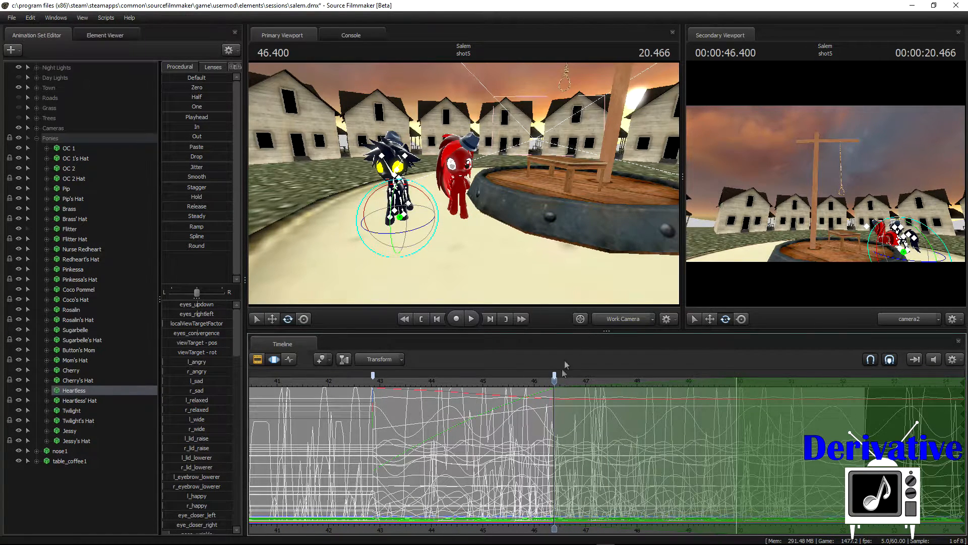
- Place the playhead at 49.966, where the selection's falloff ends, and turn OC 2 to head along the gallows base
left_click_drag(555, 384, 739, 383)
left_click_drag(396, 211, 429, 265)
key("s")
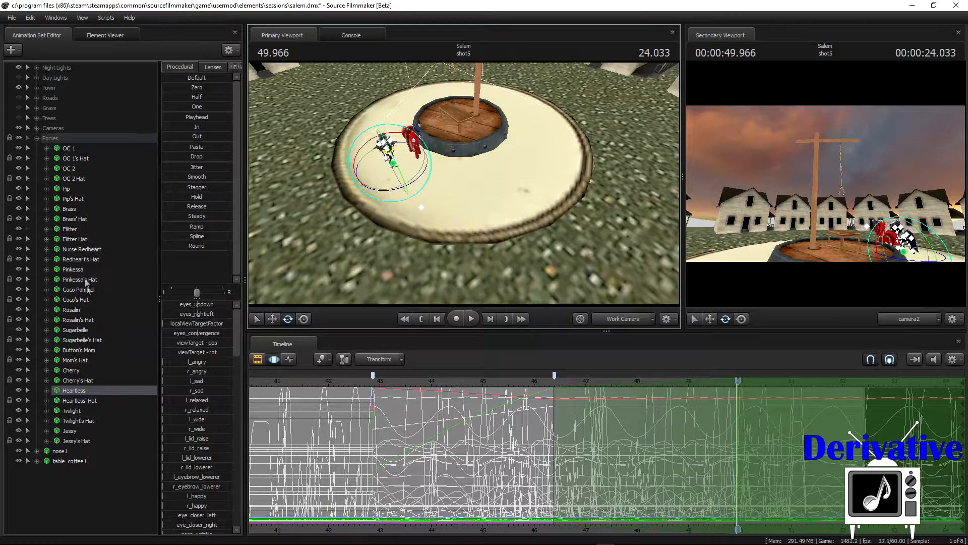
left_click(74, 169)
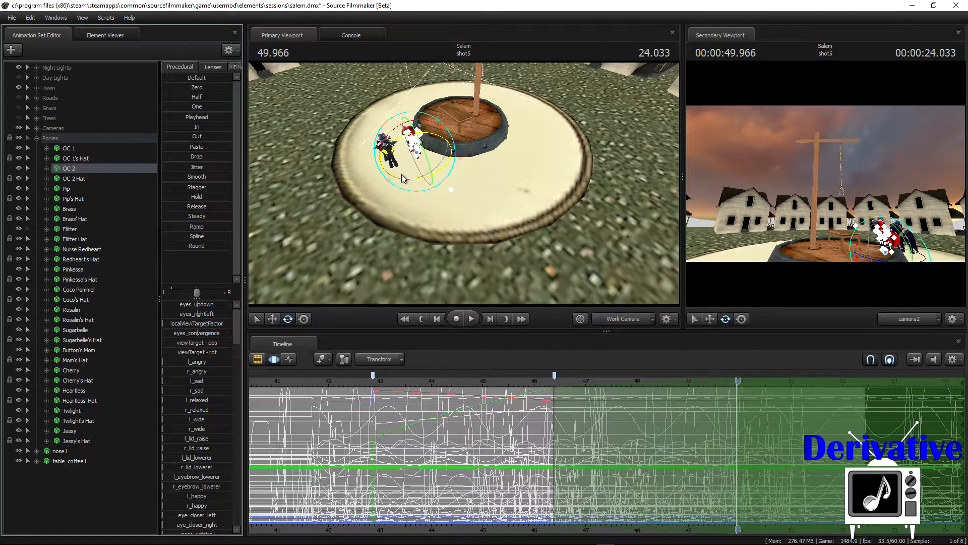
left_click(401, 174)
left_click_drag(414, 177, 427, 185)
- Try moving OC 2 around the front of the gallows base, adjusting its heading and distance from the base
left_click(272, 318)
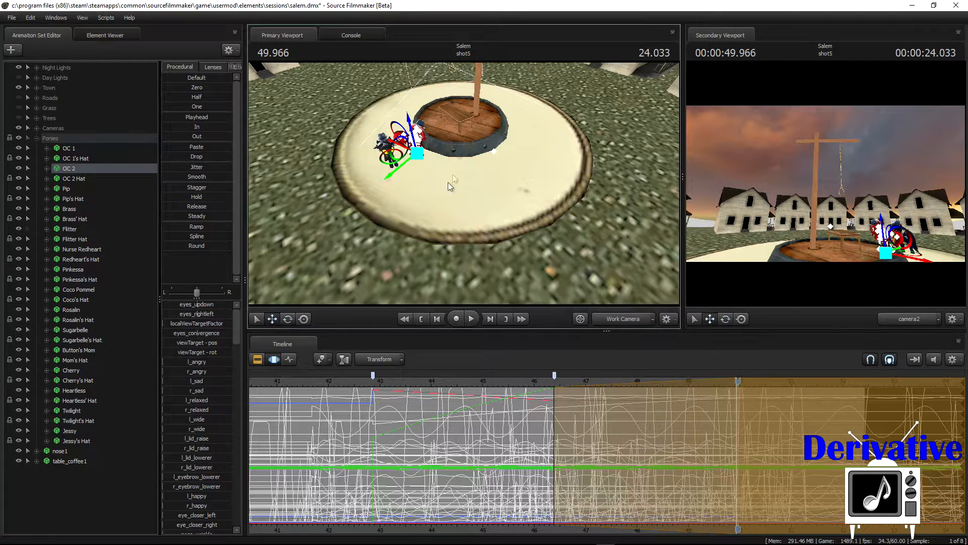
left_click_drag(391, 160, 477, 172)
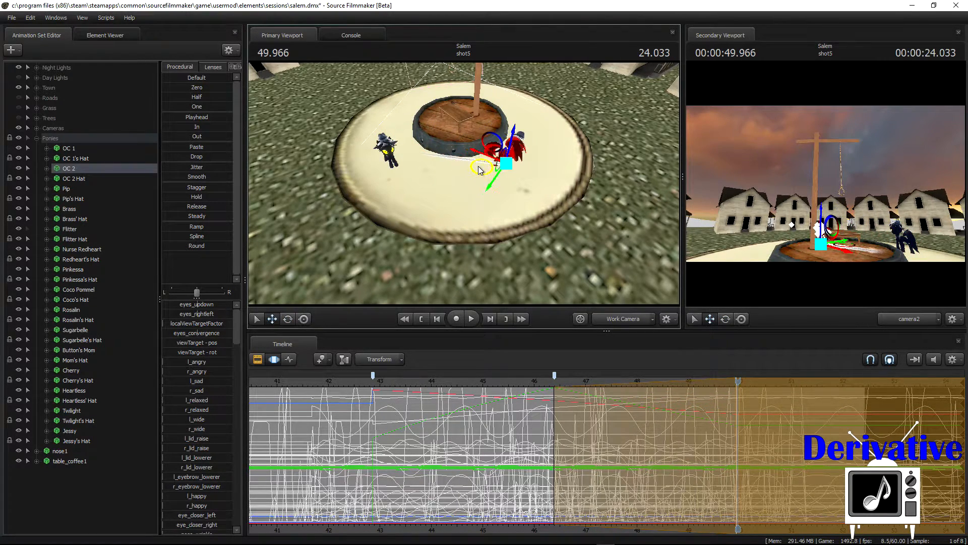
left_click(287, 318)
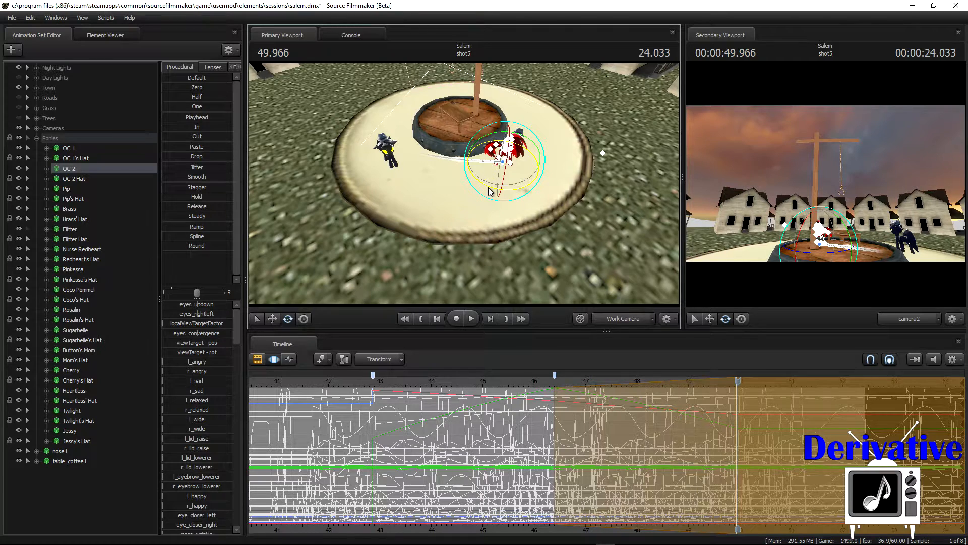
left_click_drag(485, 190, 481, 189)
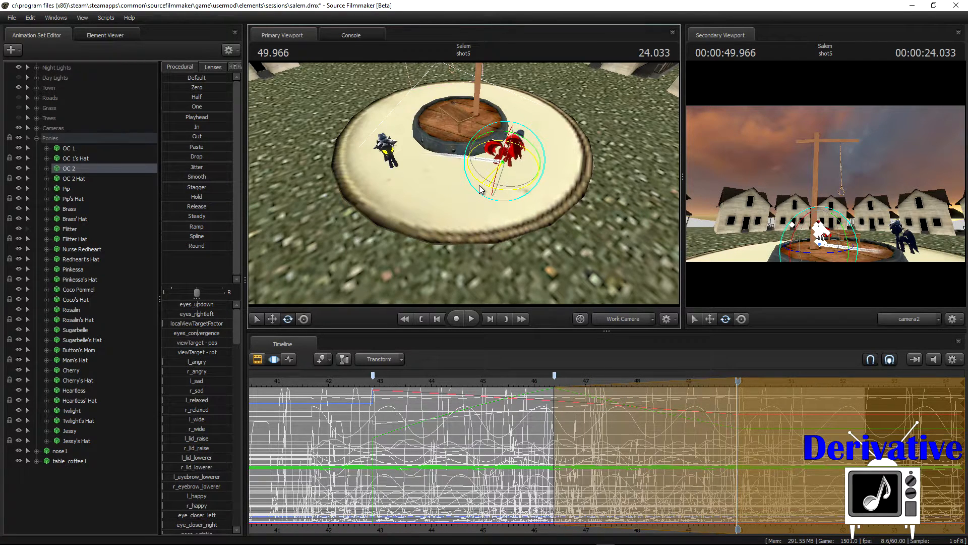
left_click(273, 318)
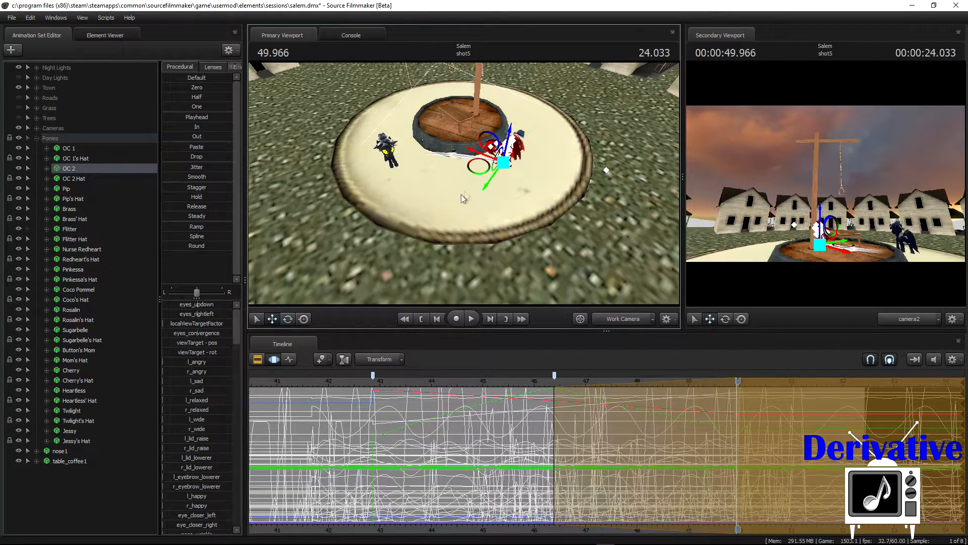
left_click_drag(479, 171, 485, 184)
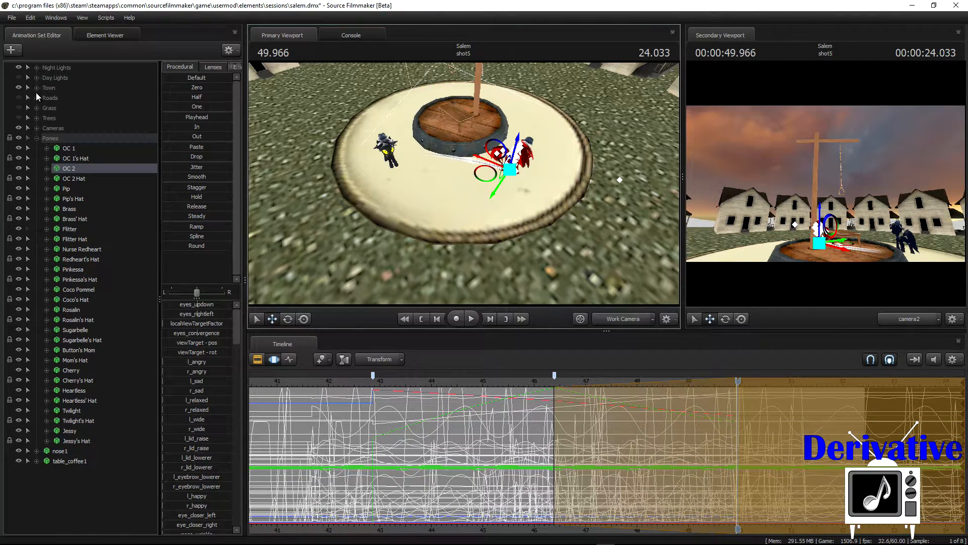
- Show the Roads group around the round platform
left_click(19, 98)
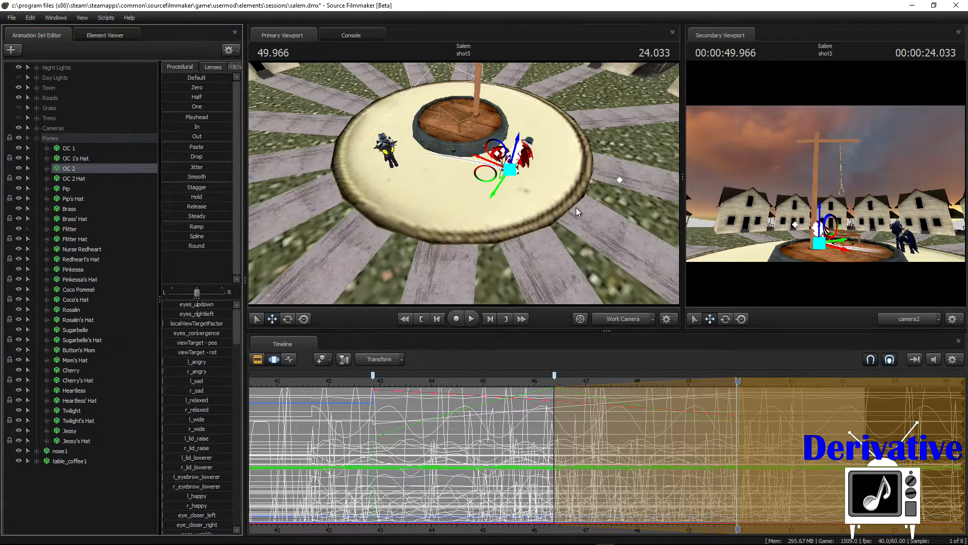
left_click_drag(463, 183, 522, 174)
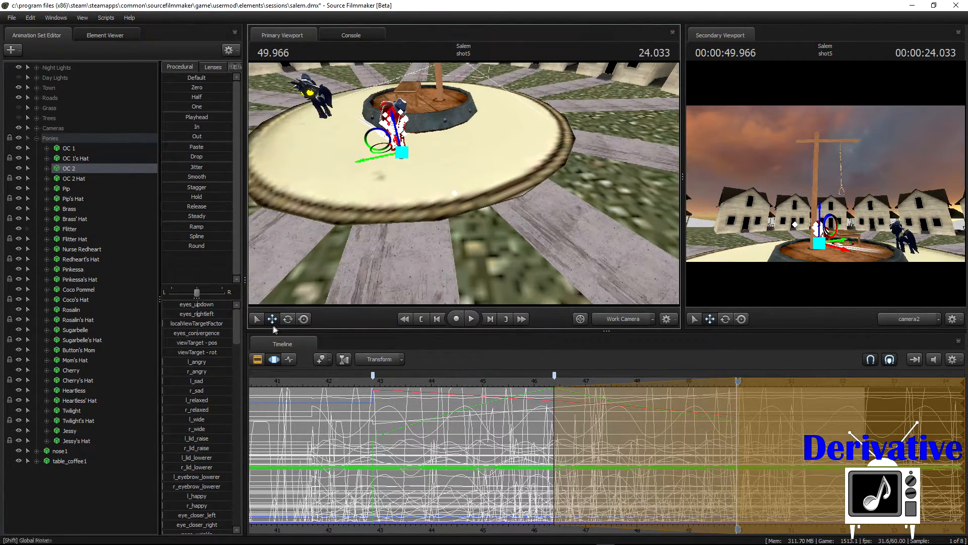
- Try turning OC 2 further, and undo its recent turns and moves back to its spot beside Heartless
left_click(288, 319)
left_click_drag(386, 173, 378, 171)
left_click(48, 29)
left_click(31, 18)
left_click(41, 28)
left_click(31, 18)
left_click(42, 28)
left_click(31, 18)
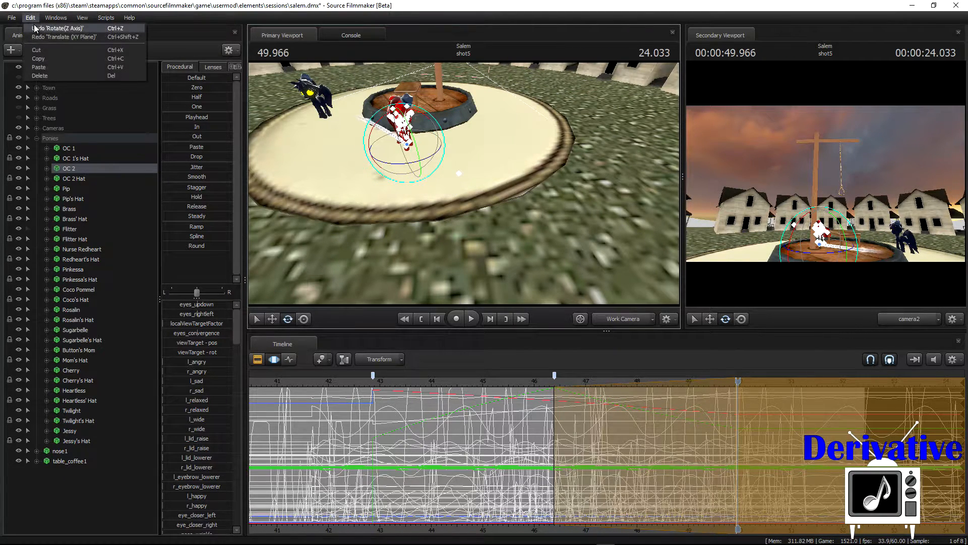
left_click(41, 28)
left_click(31, 18)
left_click(40, 29)
left_click(30, 18)
left_click(41, 29)
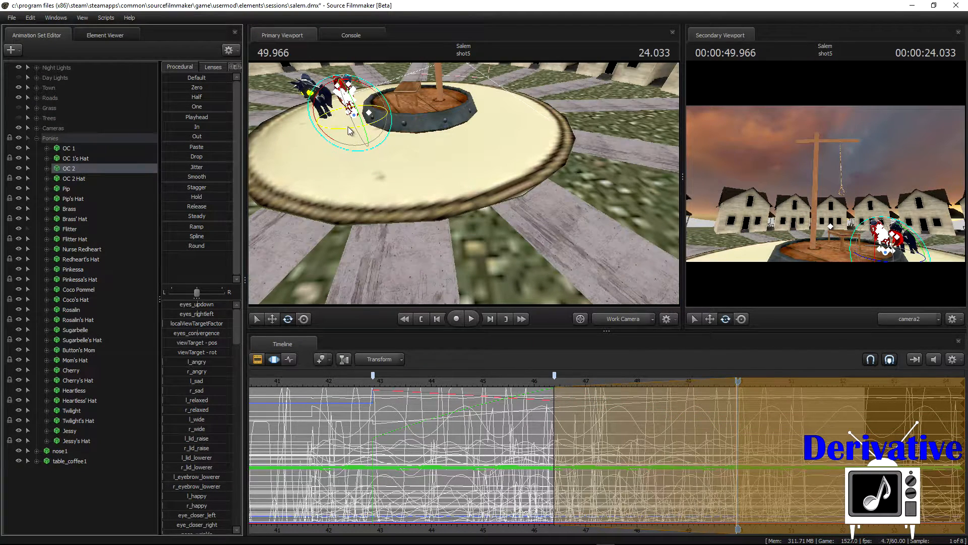
- Move OC 2 to the near side of the round platform at 49.966 and turn it to follow the curve
left_click_drag(341, 125, 339, 125)
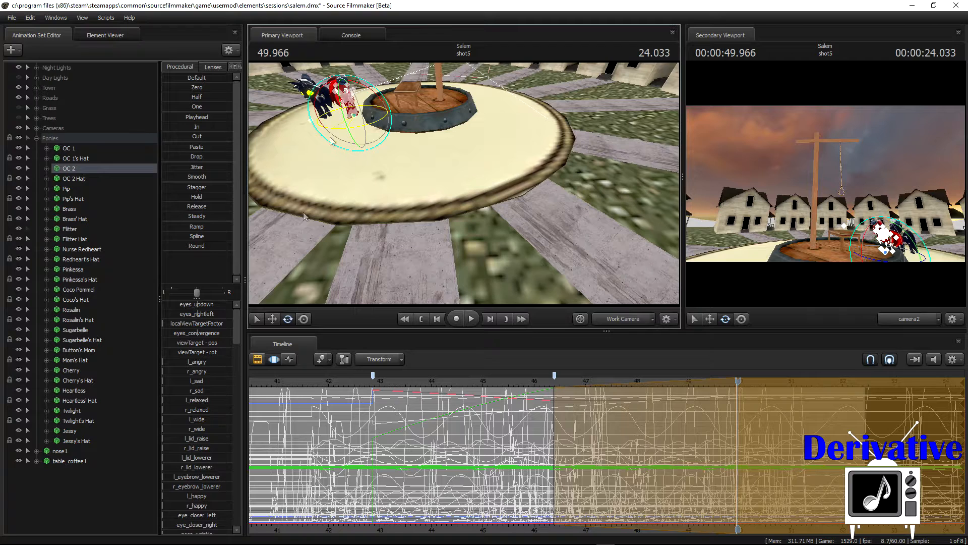
left_click(272, 318)
left_click_drag(340, 119, 406, 185)
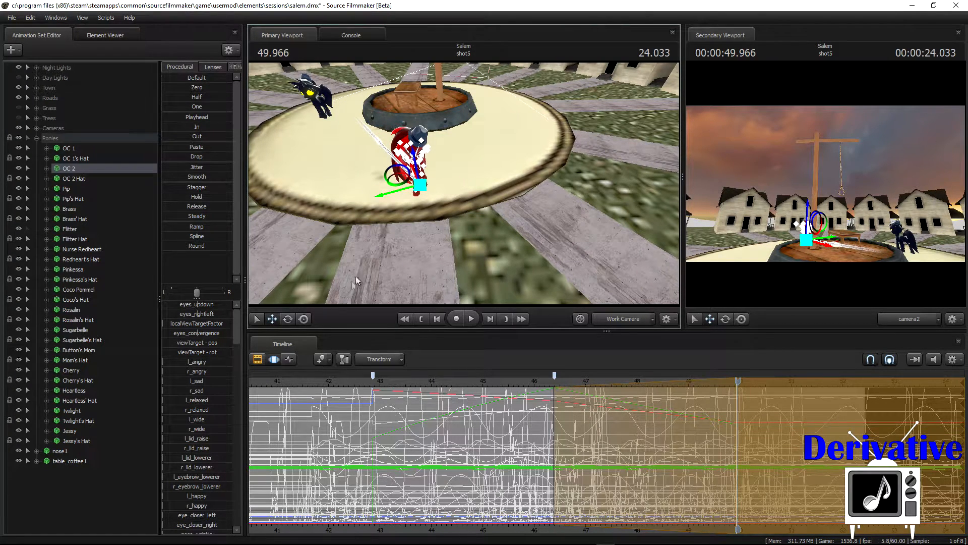
left_click(288, 320)
left_click_drag(397, 212, 396, 210)
middle_click_drag(396, 210, 436, 216)
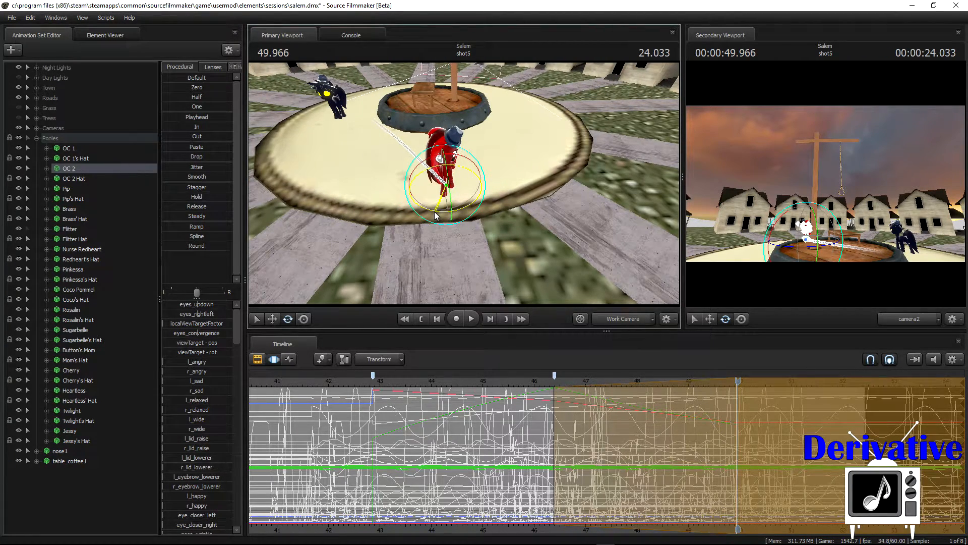
left_click_drag(435, 215, 433, 211)
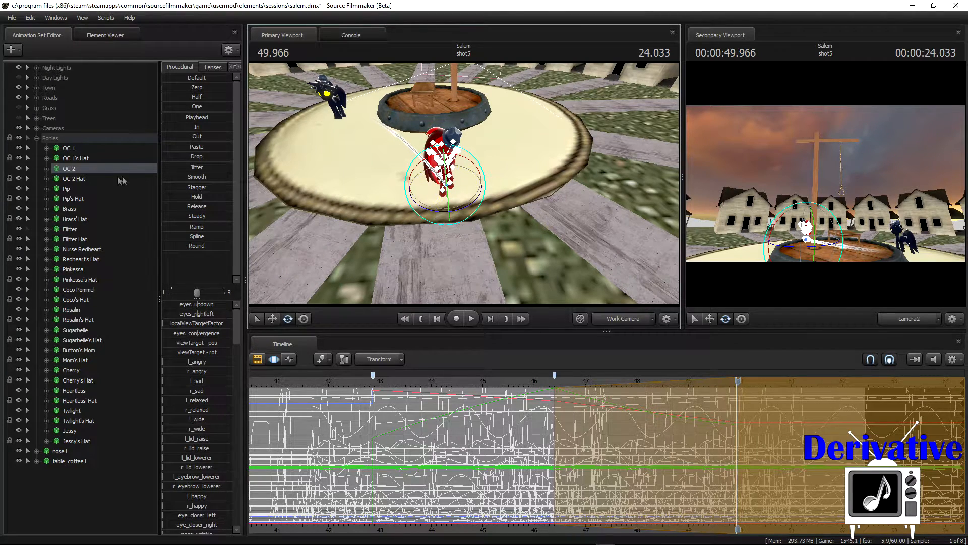
- Try turning Heartless, undo that turn, and move Heartless beside OC 2 on the near side of the round platform
left_click(74, 390)
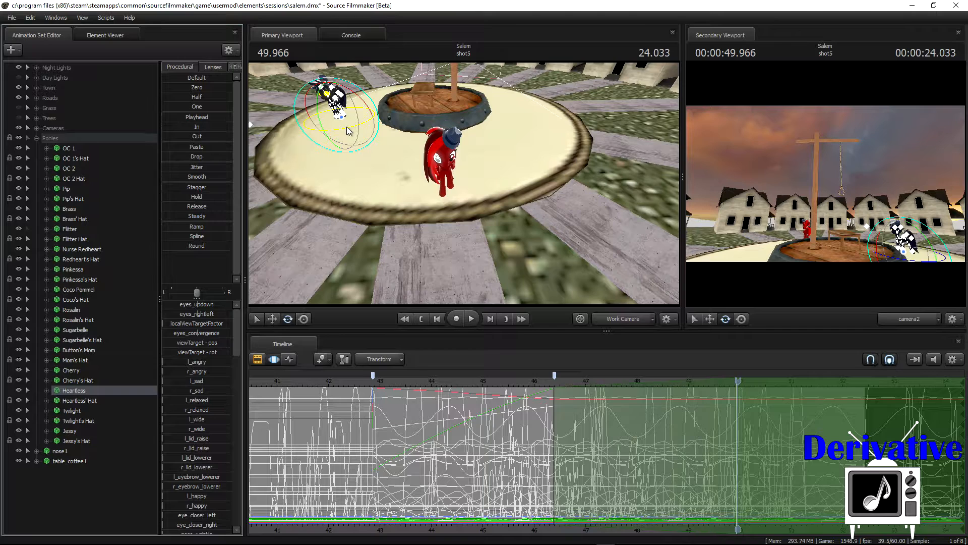
left_click_drag(347, 127, 355, 130)
left_click(31, 22)
left_click(43, 29)
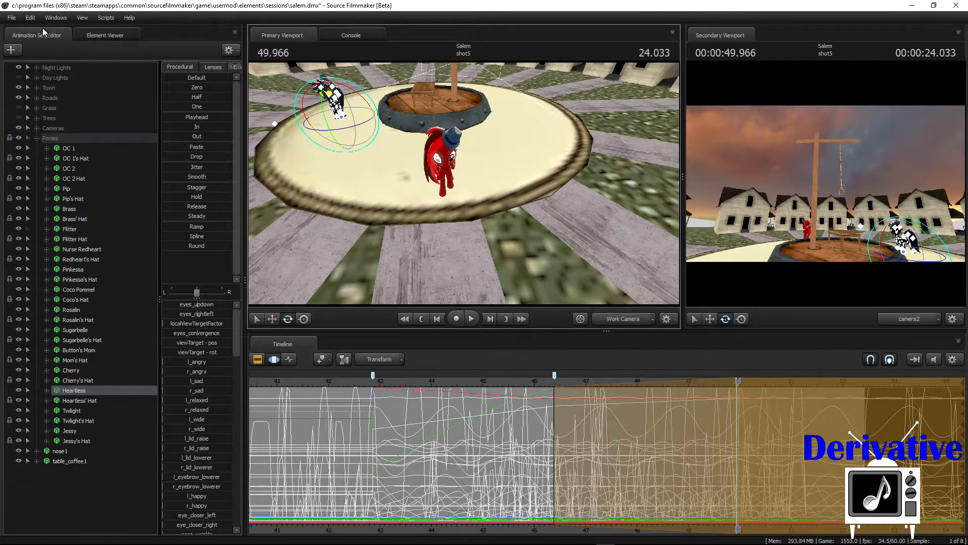
left_click(273, 319)
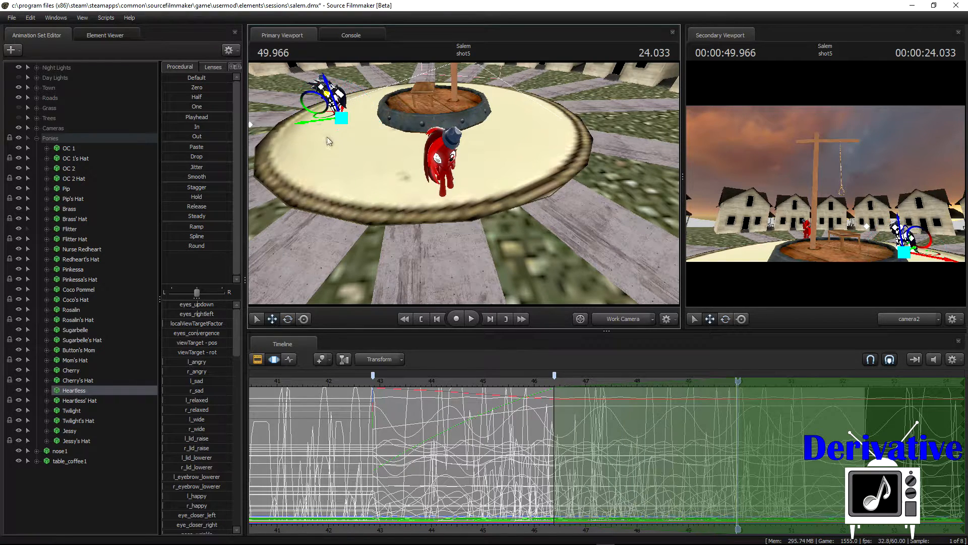
left_click_drag(329, 116, 390, 160)
key("x")
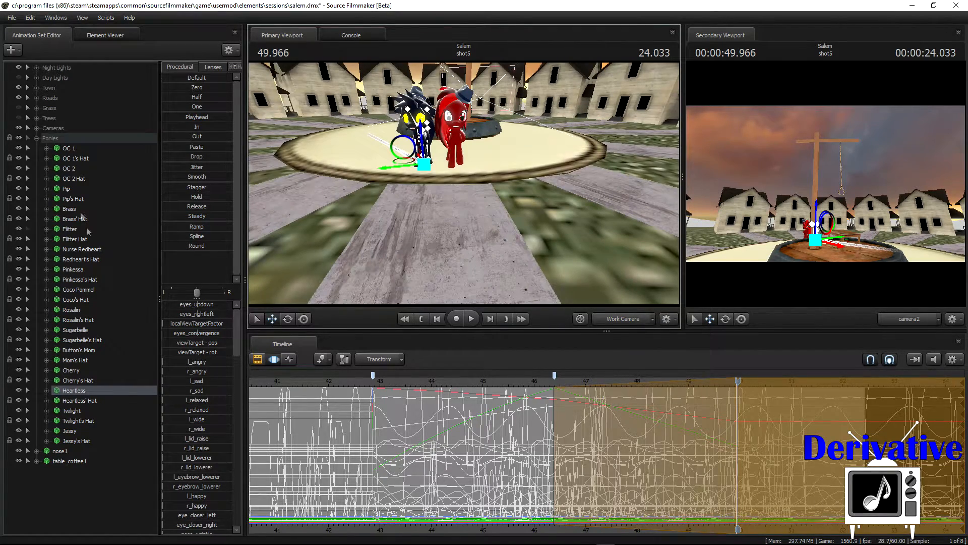
- Nudge OC 2 forward, and adjust Heartless's position and heading to line up beside it
left_click(70, 169)
left_click_drag(429, 163, 434, 167)
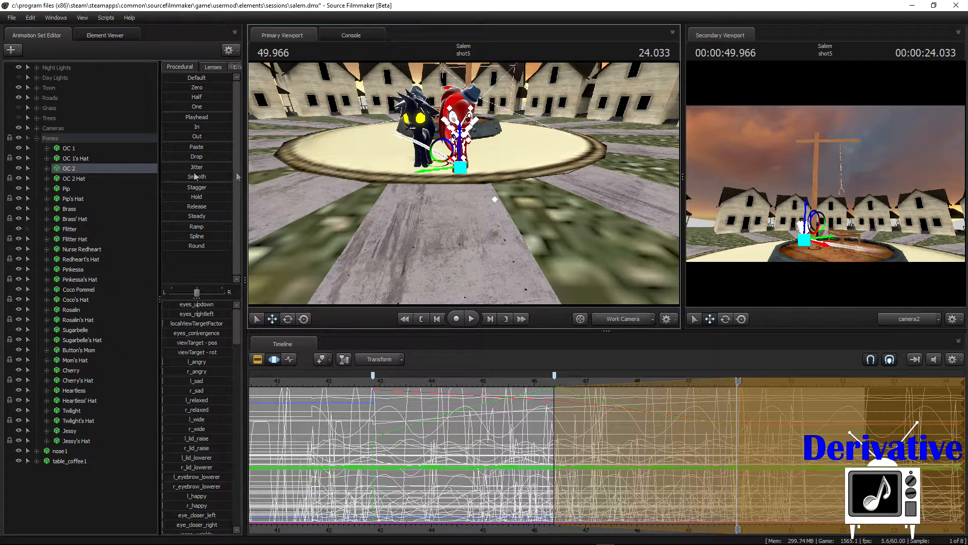
left_click(90, 391)
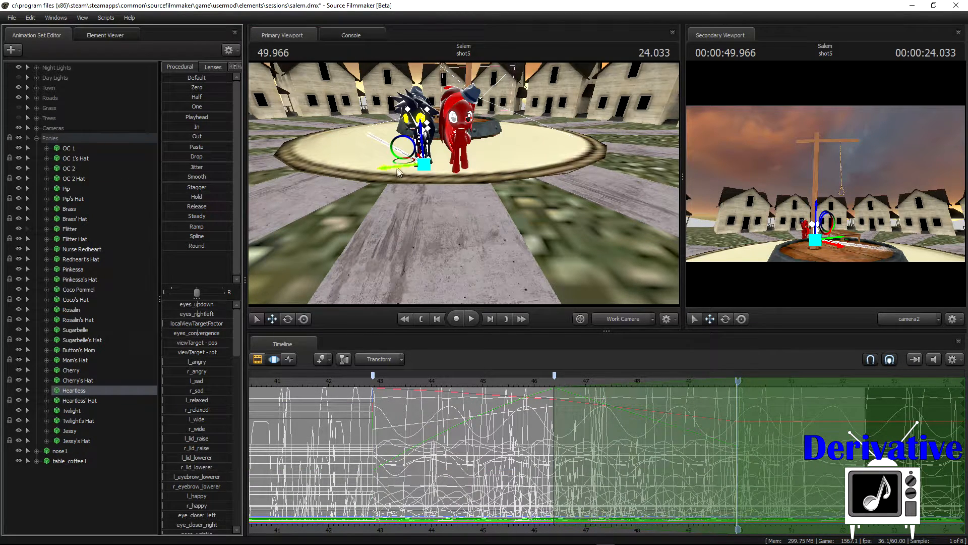
left_click_drag(404, 167, 402, 170)
left_click(287, 319)
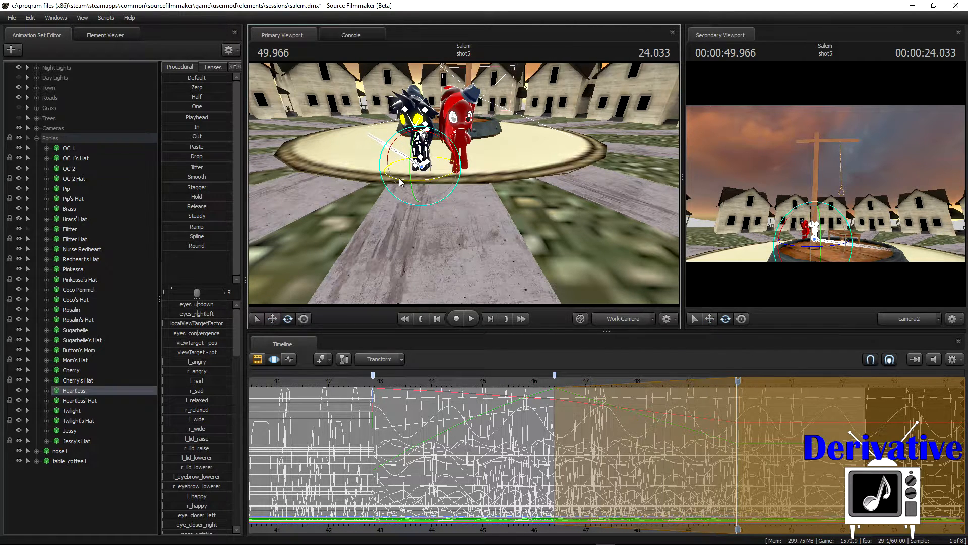
left_click_drag(403, 181, 408, 183)
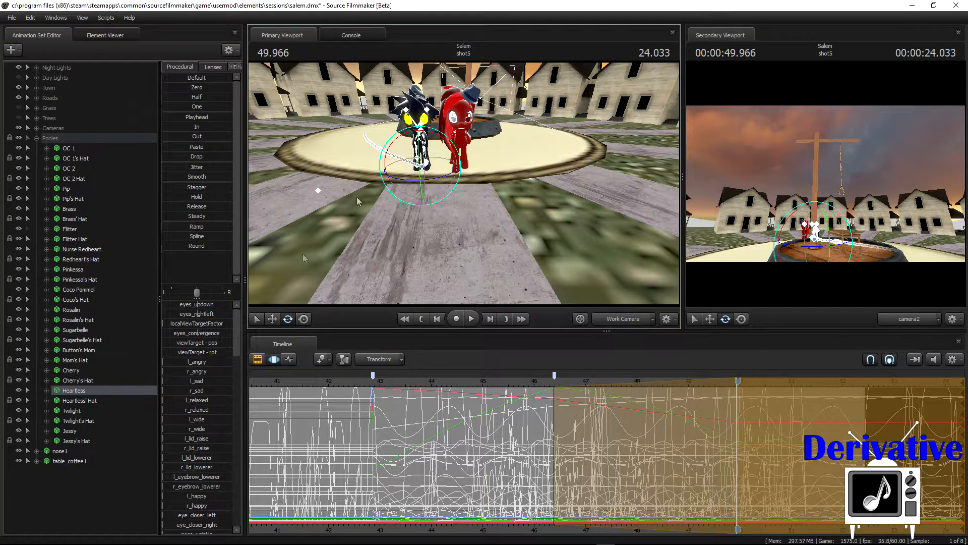
left_click(272, 318)
left_click_drag(411, 168, 409, 168)
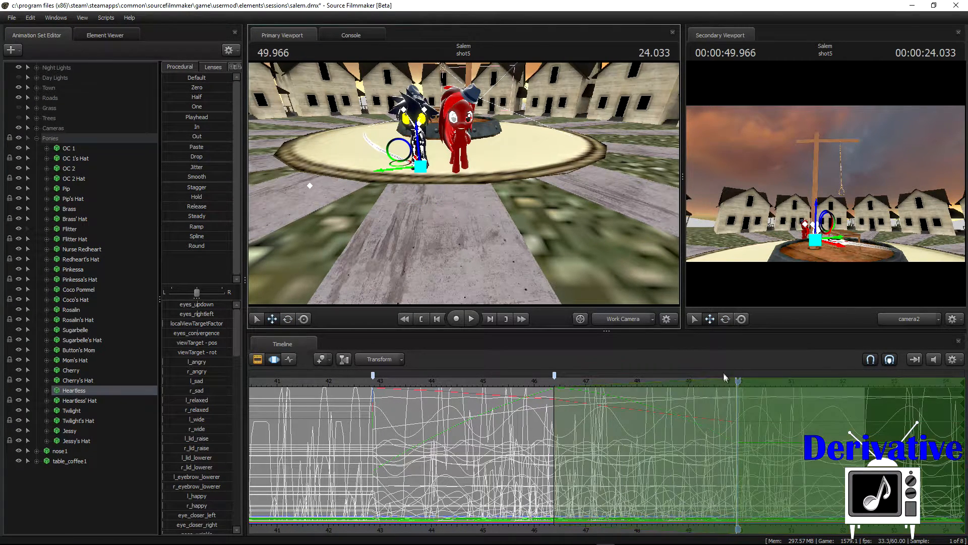
- Bookmark the end of the ponies' segment on the timeline at about 49.93
mouse_move(734, 383)
left_mouse_down()
mouse_move(635, 384)
mouse_move(751, 386)
left_mouse_up()
scroll(730, 383, "up", 4)
scroll(755, 384, "up", 1)
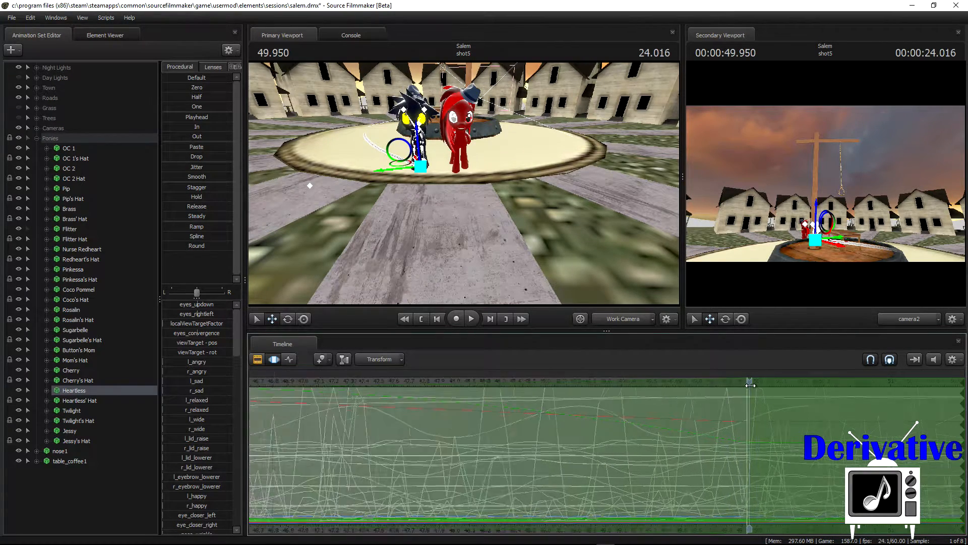
scroll(751, 385, "up", 3)
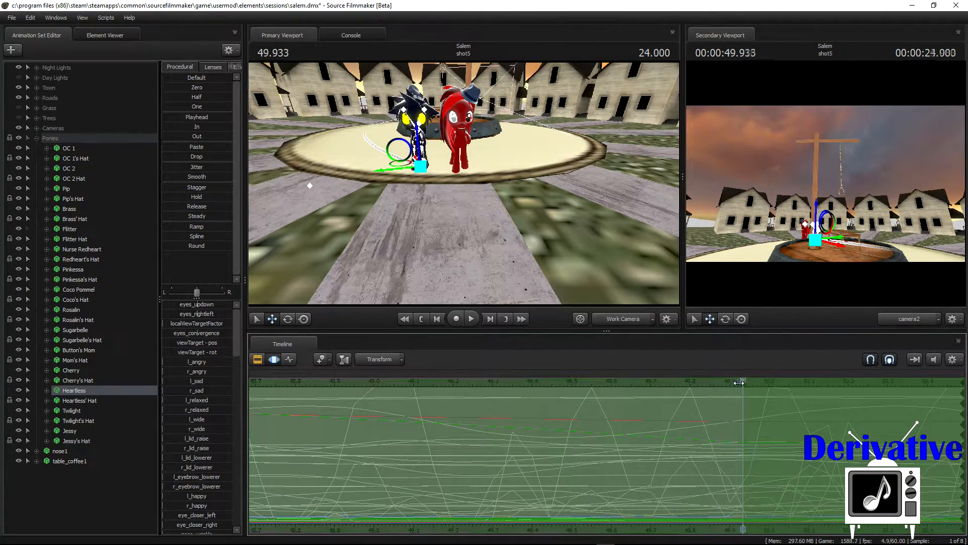
left_click(739, 382)
left_click_drag(741, 381, 743, 382)
- Place the playhead at 47.883 and end the time selection at the bookmark near 49.93
scroll(637, 421, "down", 3)
scroll(688, 407, "down", 3)
left_click_drag(743, 383, 638, 398)
scroll(637, 410, "up", 3)
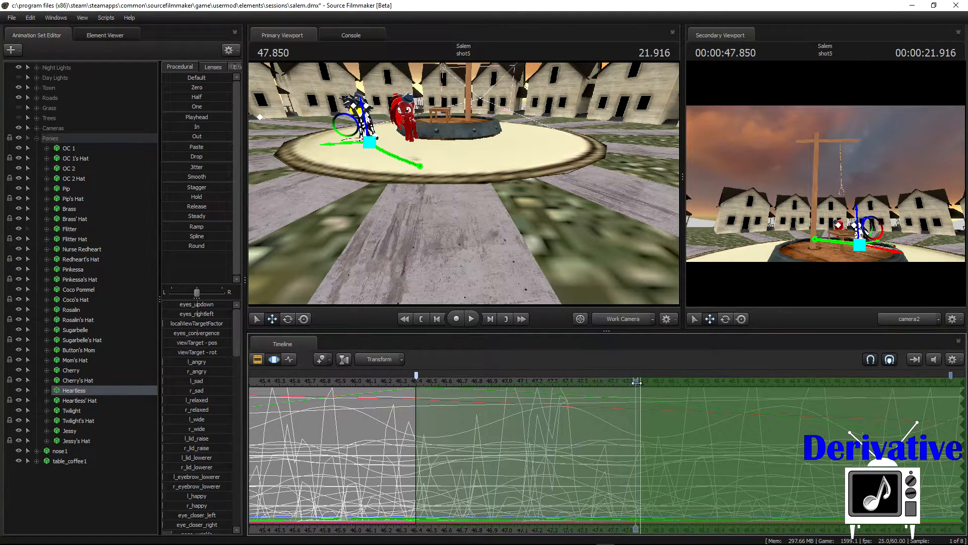
left_click_drag(961, 400, 958, 423)
- Adjust the placement and headings of Heartless and OC 2 at 47.883 so they follow the curve around the gallows base
left_click_drag(554, 174, 472, 236)
key("w")
key("s")
left_click(288, 319)
key("s")
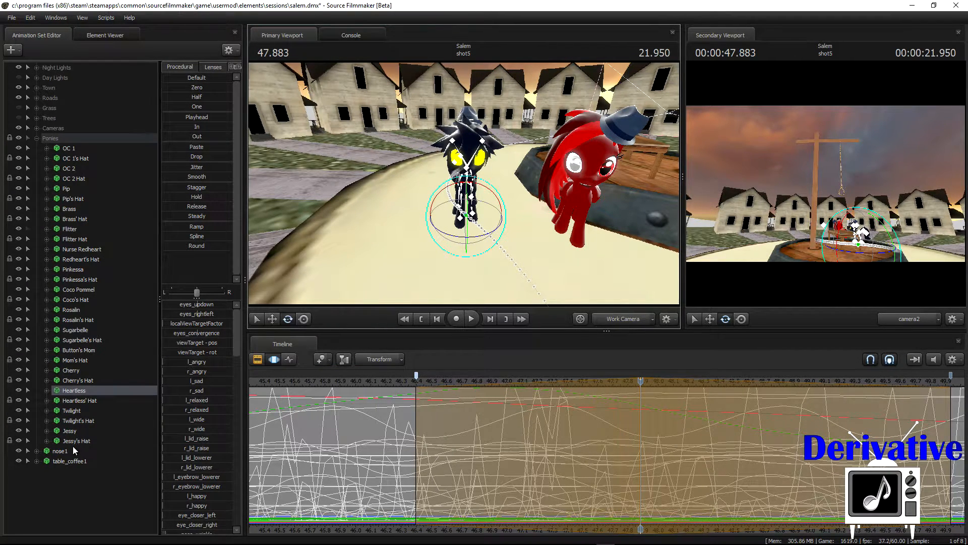
left_click(69, 168)
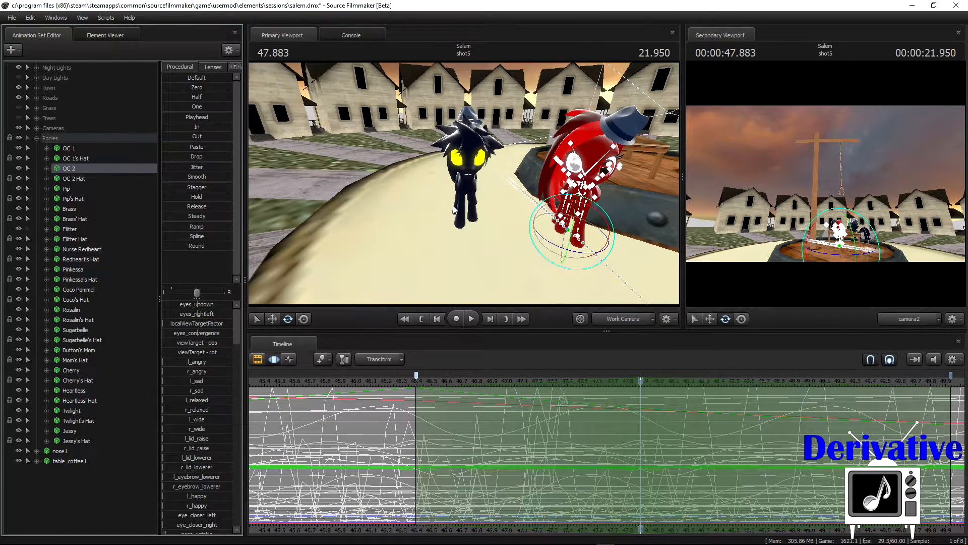
left_click_drag(475, 215, 472, 196)
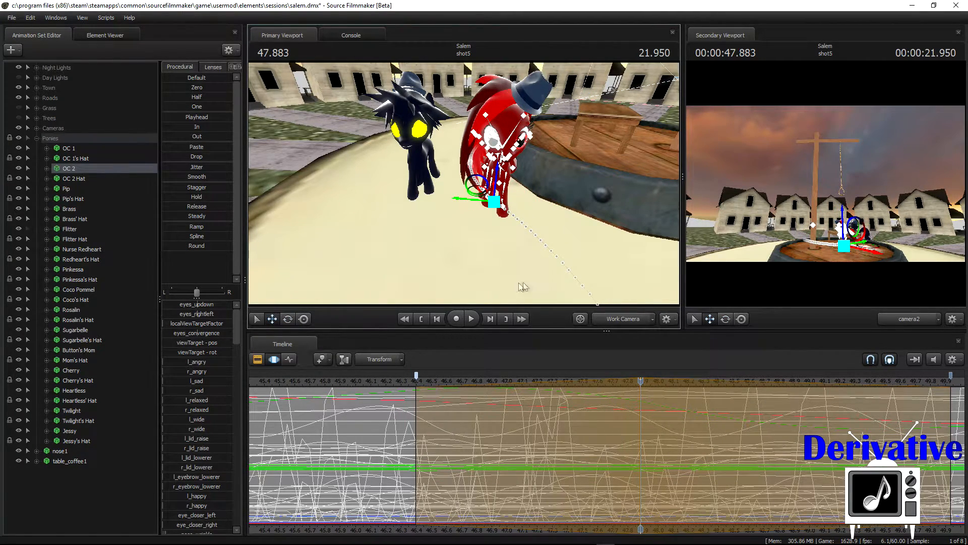
- Play back the ponies' walk past the gallows base from about 45.5 to check their turns
scroll(613, 432, "down", 5)
left_click(521, 382)
left_click(471, 319)
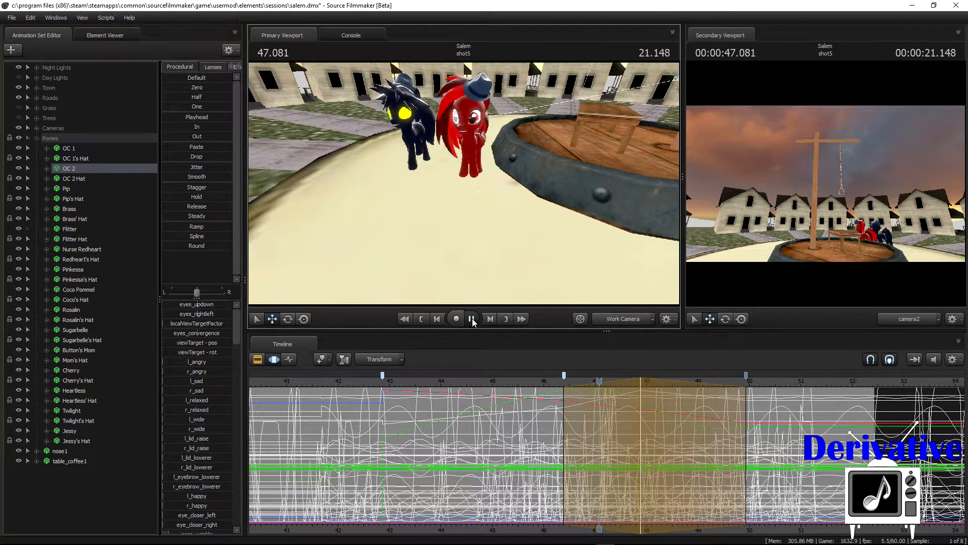
left_click(472, 319)
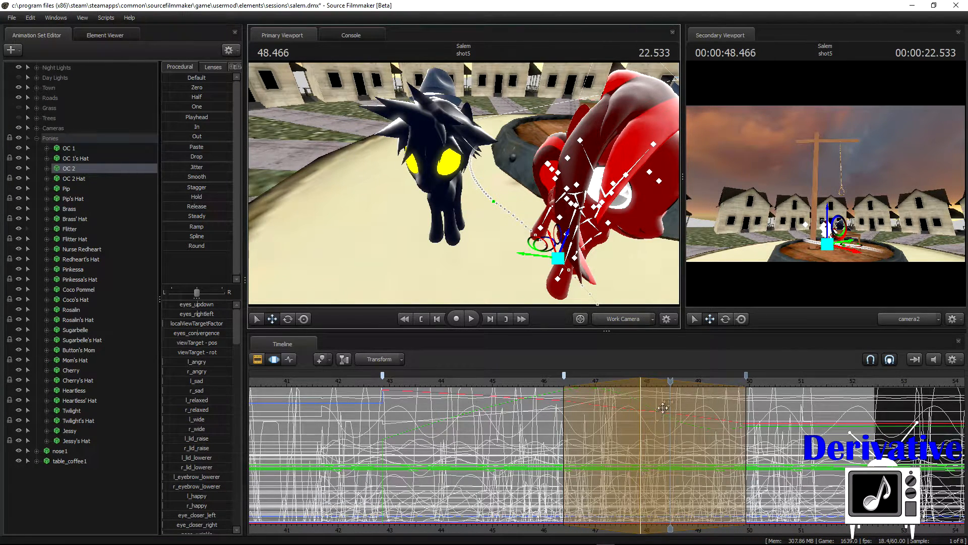
- Place the playhead at 47.100 and turn Heartless toward the direction of its path
left_click_drag(671, 381, 598, 396)
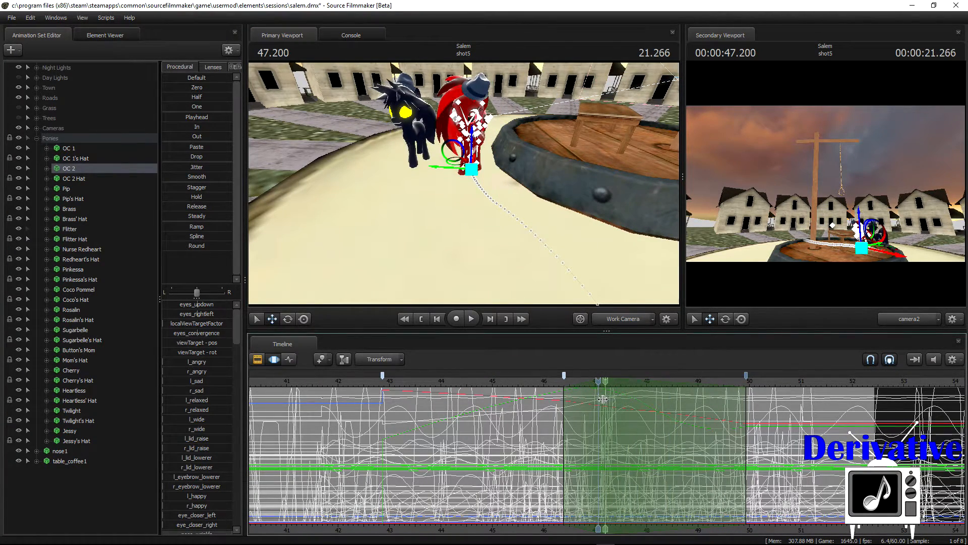
scroll(609, 389, "up", 2)
scroll(608, 389, "up", 1)
left_click_drag(599, 393, 603, 395)
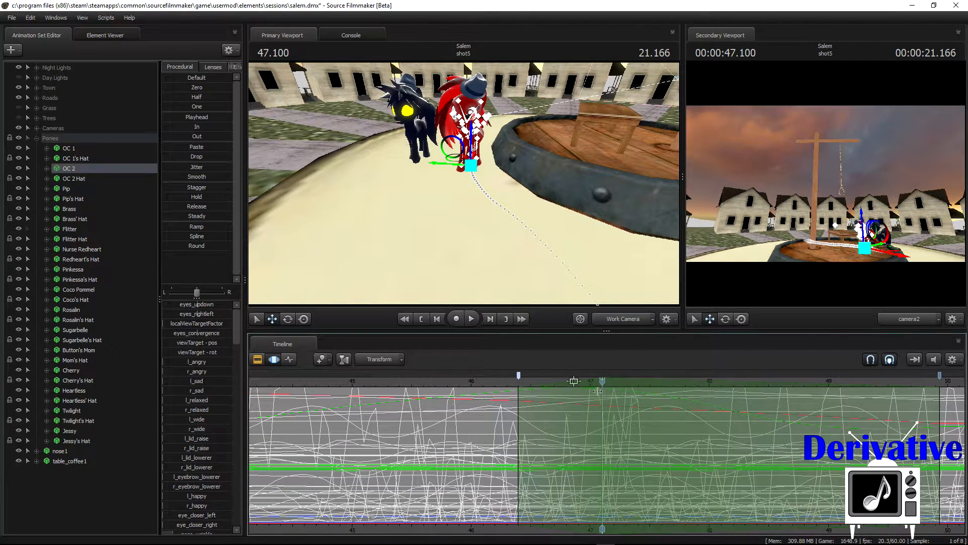
left_click(74, 391)
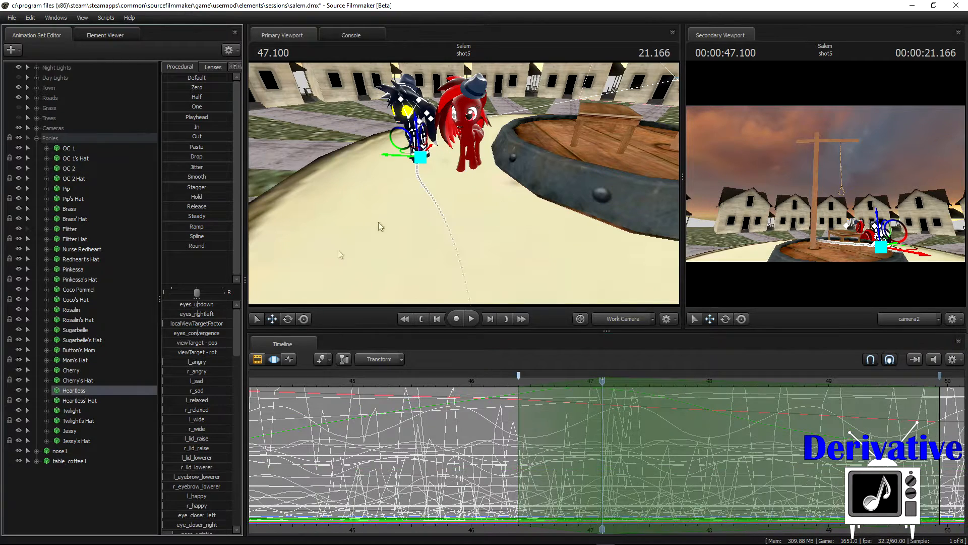
left_click(287, 319)
left_click_drag(405, 177, 422, 178)
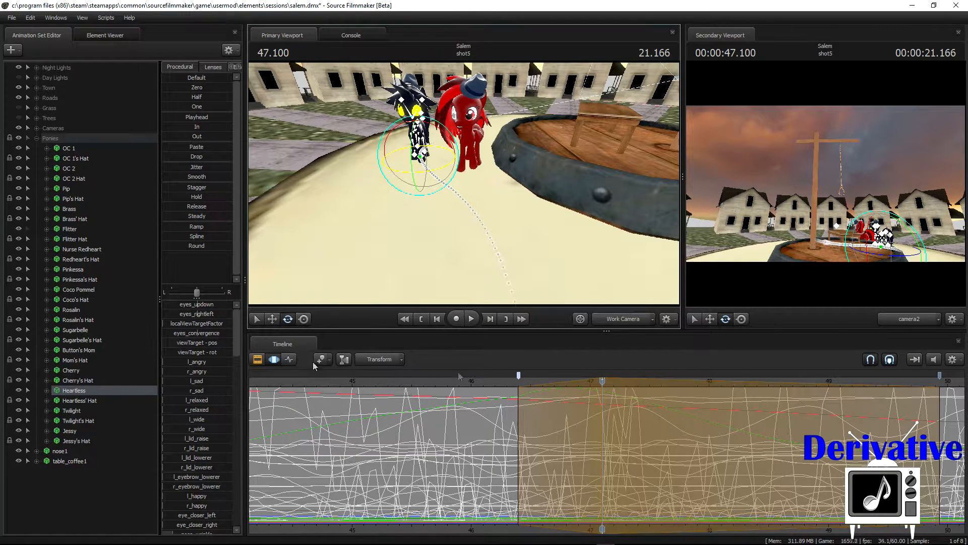
- Shorten the time selection to end at about 47.8, and refine Heartless's heading and position at 47.100
left_click_drag(938, 414, 685, 424)
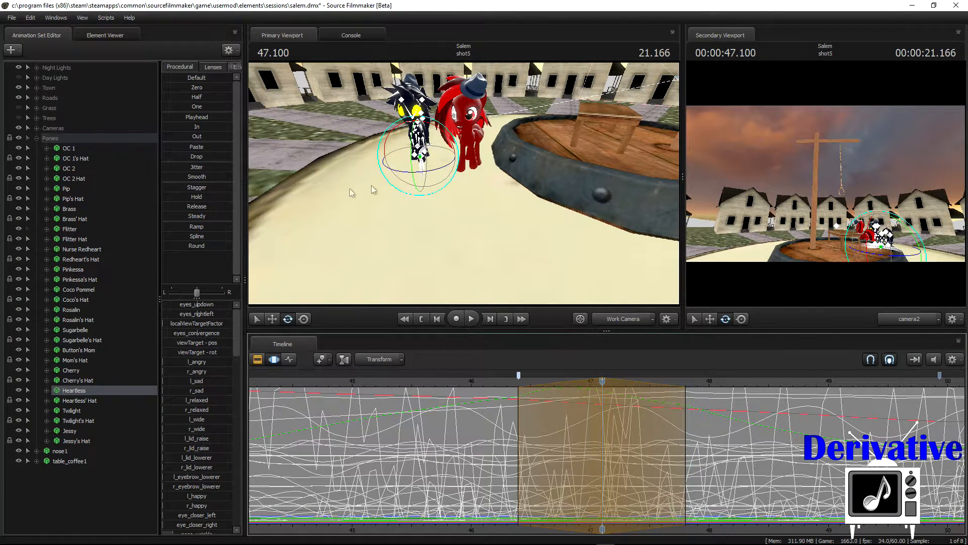
key("w")
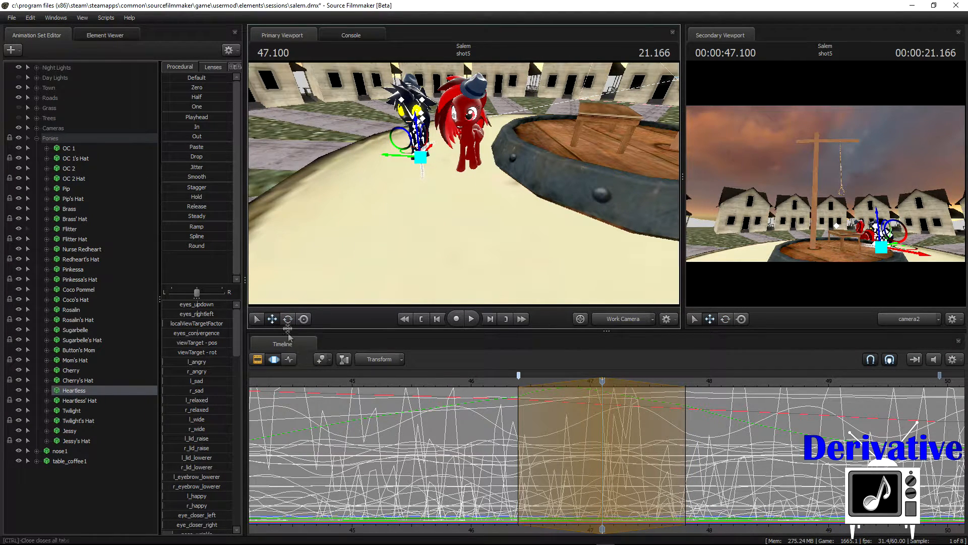
left_click(288, 319)
left_click_drag(413, 177, 418, 177)
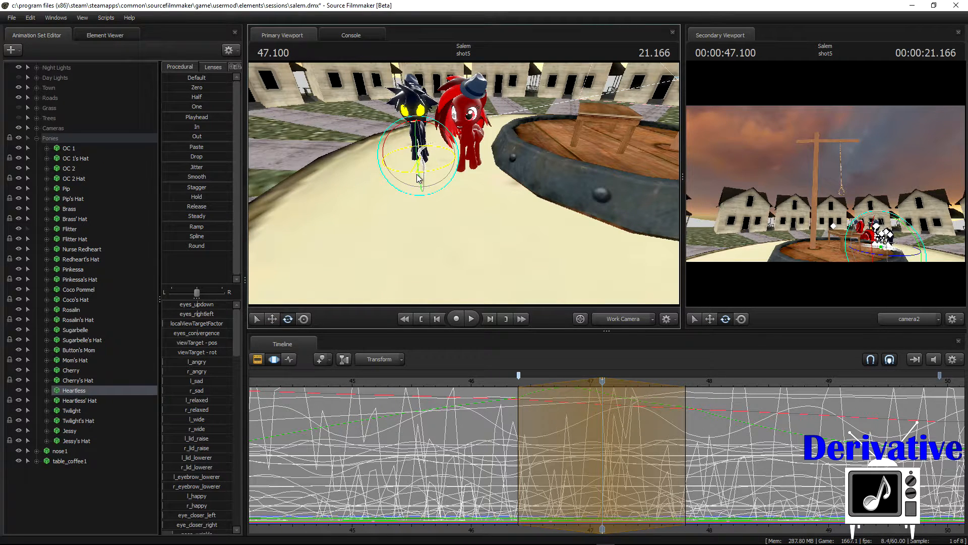
left_click(273, 321)
left_click_drag(407, 154, 401, 160)
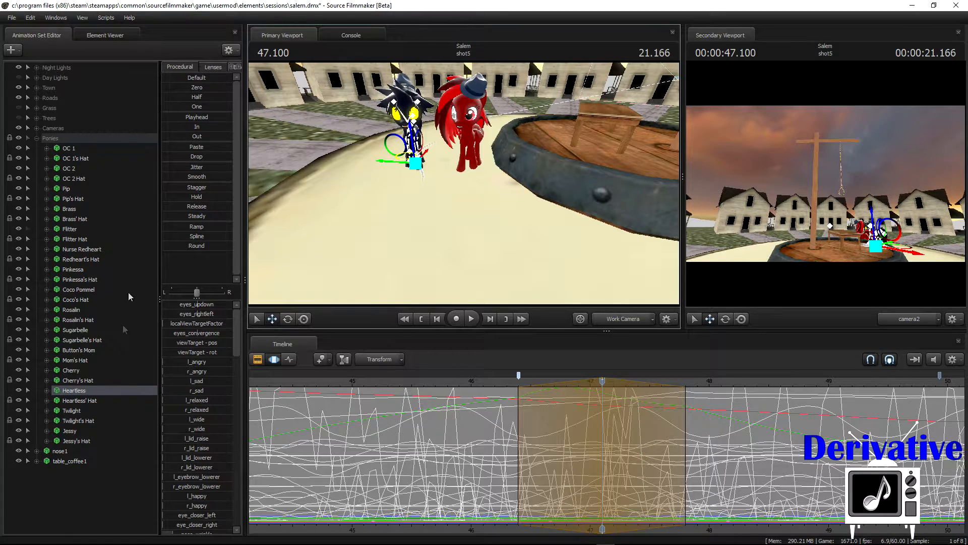
- Turn OC 2 along the path at 47.100 and nudge it closer to Heartless
left_click(69, 170)
key("e")
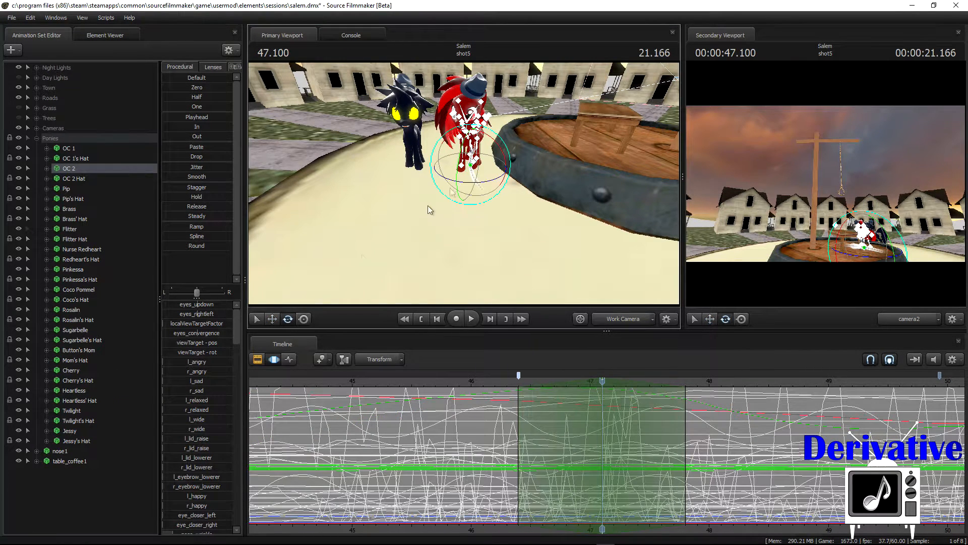
left_click_drag(462, 187, 448, 166)
left_click(272, 318)
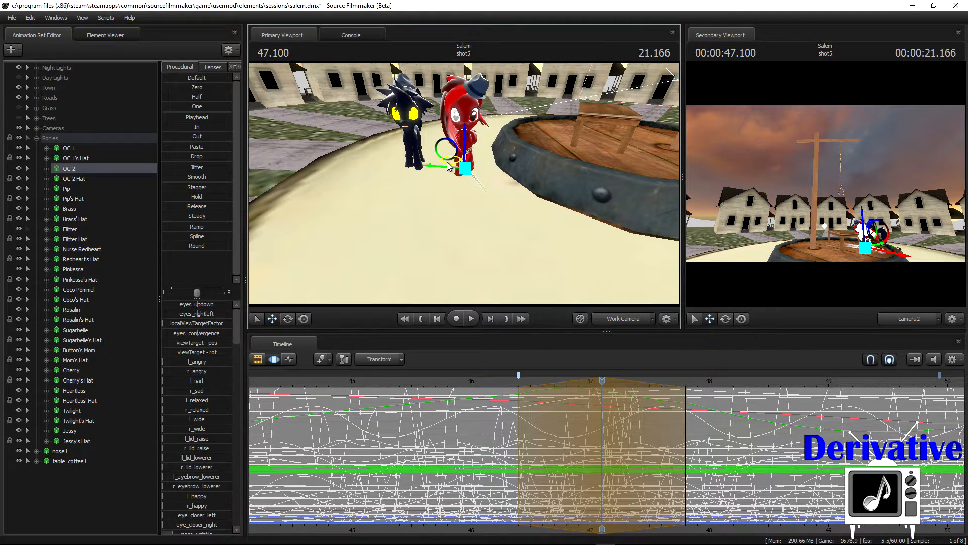
- Play back the segment around the gallows base to check the ponies' adjusted headings
left_click(472, 318)
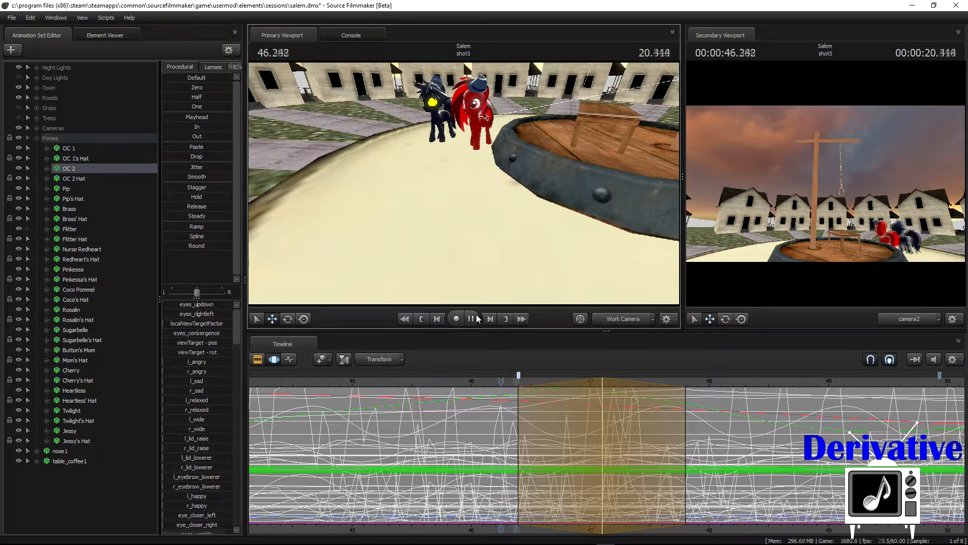
left_click(472, 318)
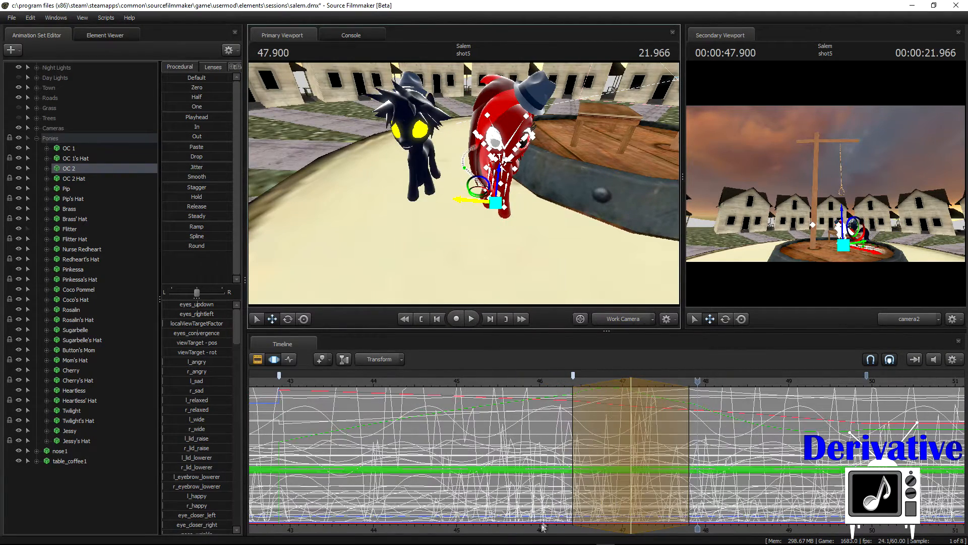
scroll(470, 373, "down", 3)
left_click(470, 317)
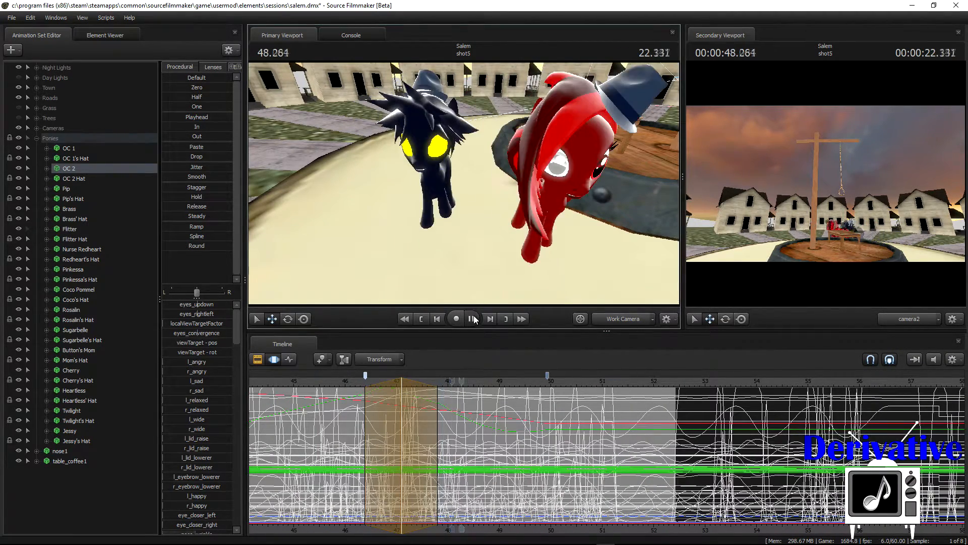
left_click(472, 319)
- Review the whole walk from the bookmark near 42.9 with the entire round platform in view
left_click_drag(473, 222, 474, 198)
key("s")
scroll(470, 396, "down", 5)
left_click(364, 381)
left_click(473, 319)
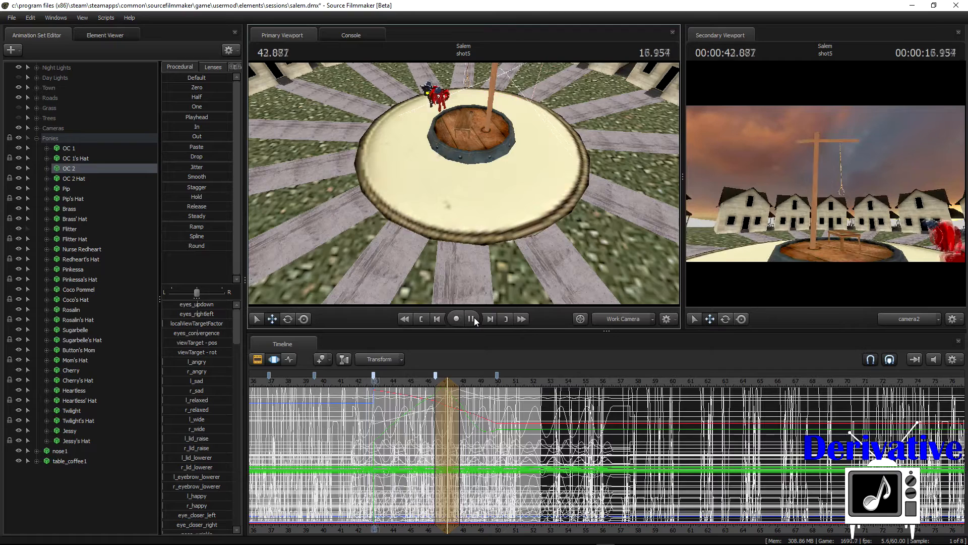
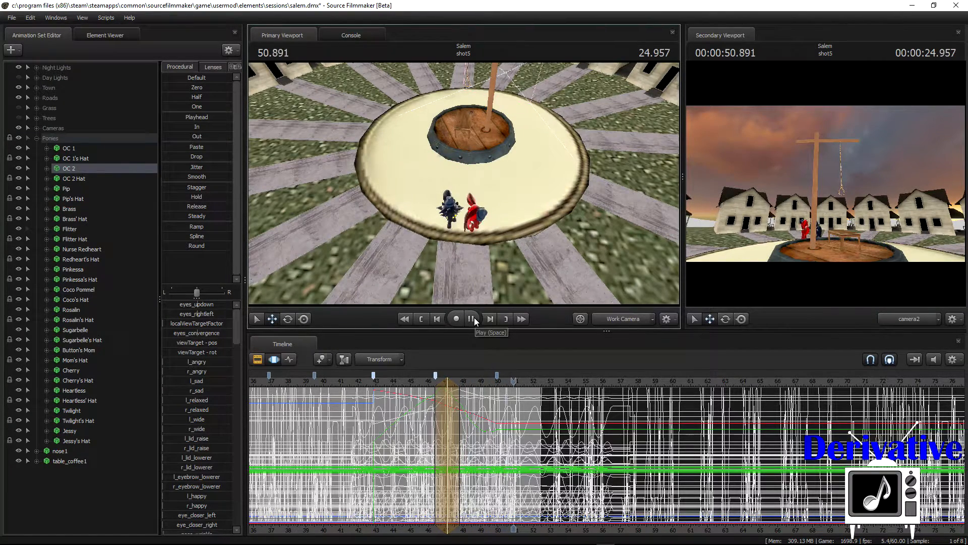
- Stop playback, extend the time selection open-endedly past the walk, and move the playhead to 46.100
left_click(472, 319)
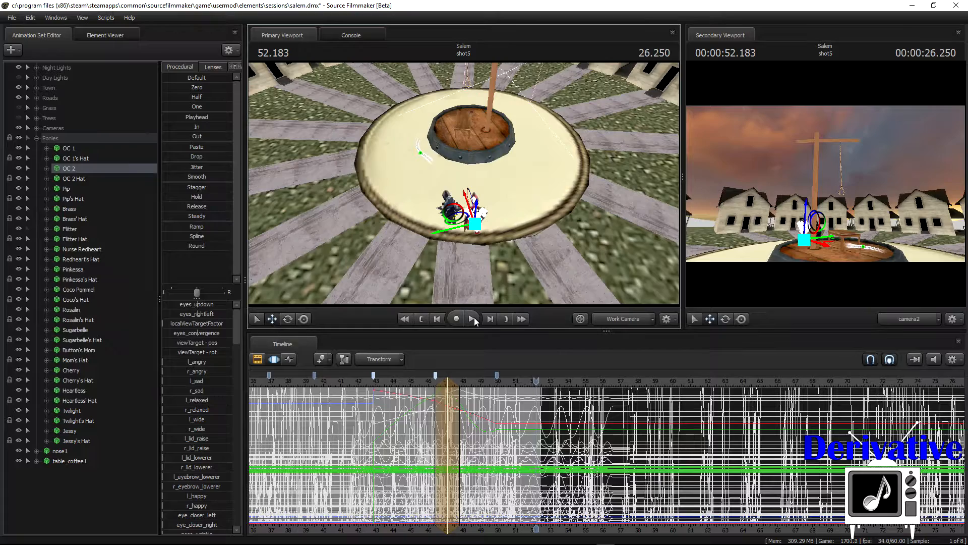
left_click_drag(450, 421, 964, 422)
scroll(510, 419, "up", 2)
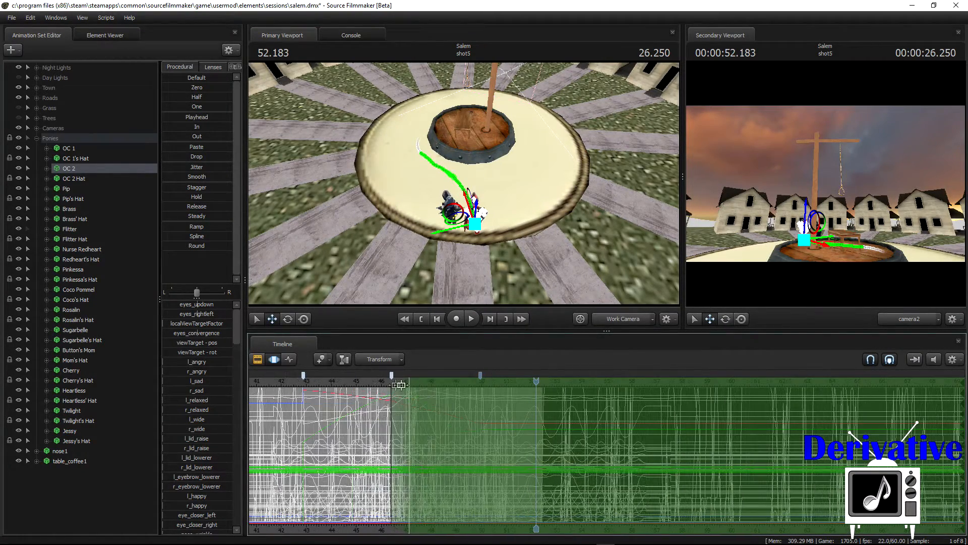
left_click(386, 385)
scroll(368, 392, "up", 3)
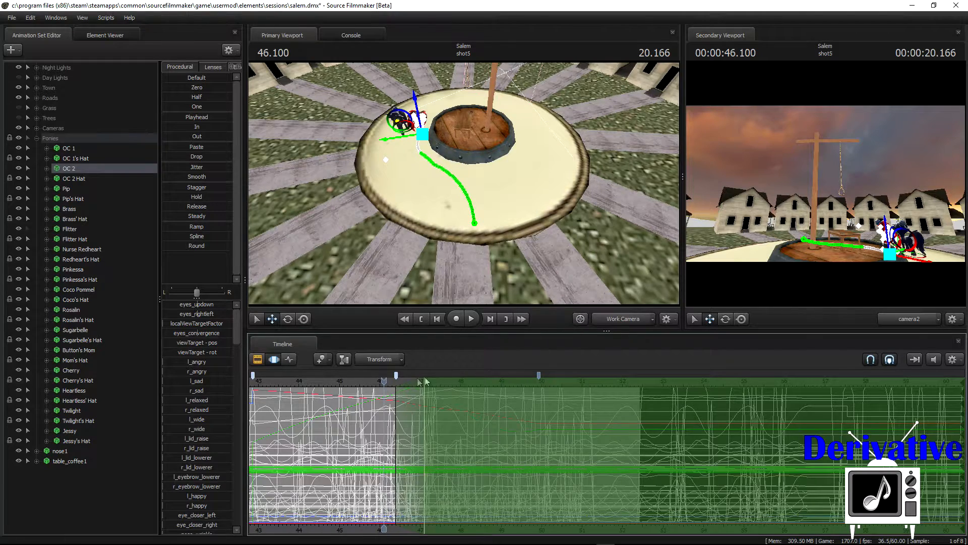
- Show the primary viewport through camera2 and scrub the walk between about 46.7 and 42.4
left_click(624, 319)
scroll(423, 385, "up", 2)
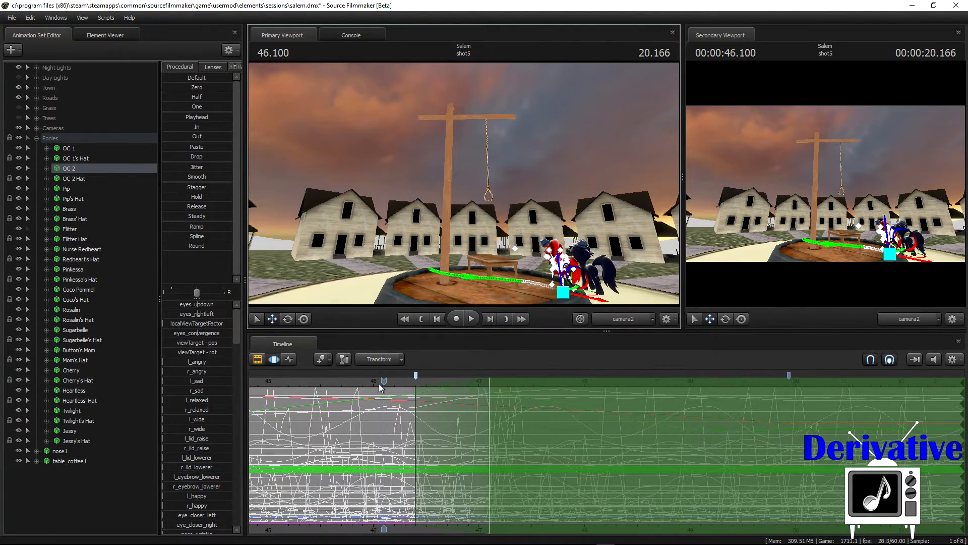
left_click_drag(391, 381, 447, 386)
scroll(422, 391, "down", 4)
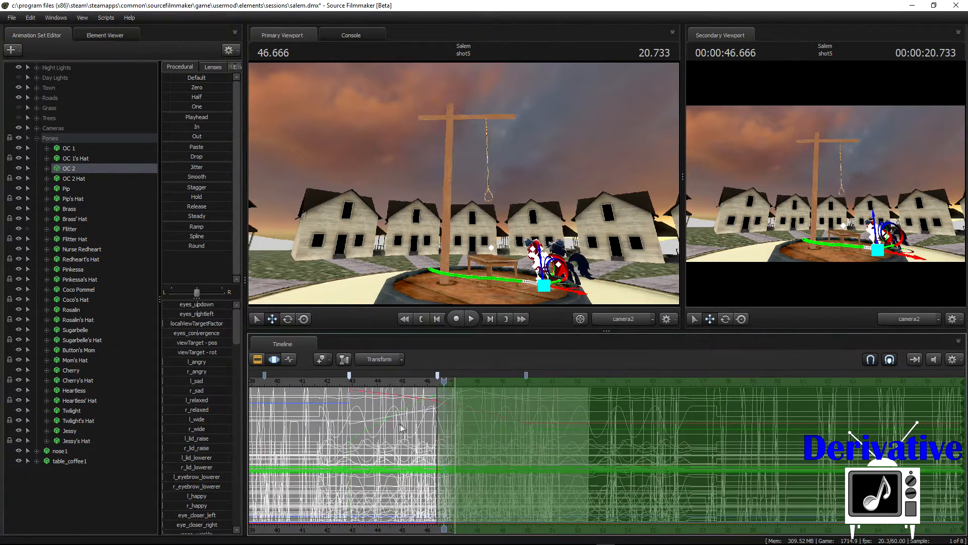
left_click(387, 388)
scroll(387, 388, "up", 2)
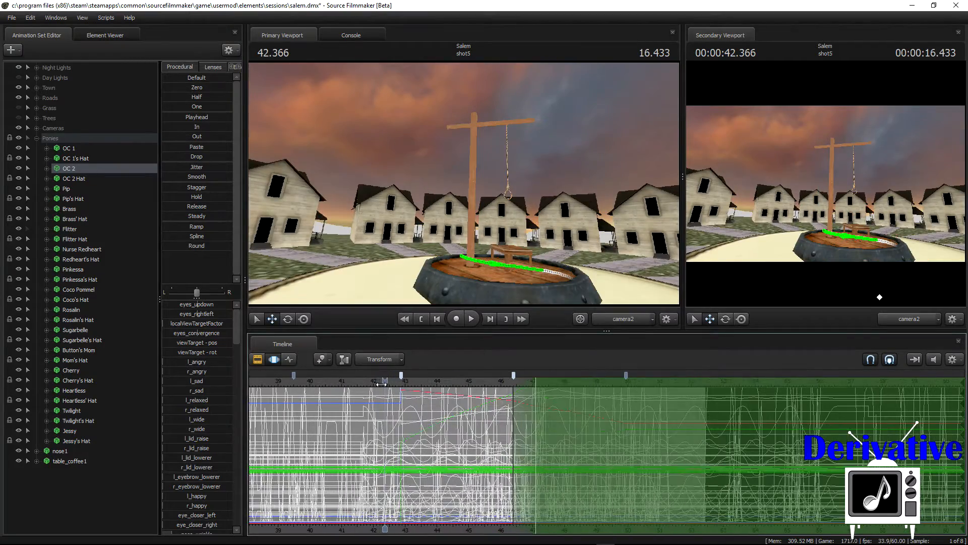
- Set the open-ended time selection to ramp in from the bookmark near 42.9 and reach full strength at 43.350
left_click(398, 385)
left_click_drag(399, 386, 403, 385)
left_click_drag(534, 403, 392, 411)
scroll(432, 399, "up", 4)
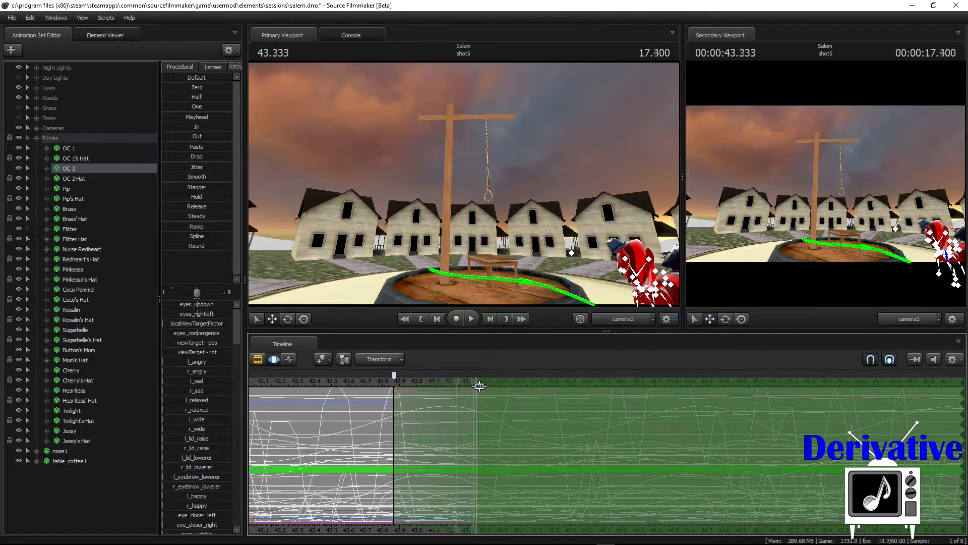
left_click_drag(475, 387, 477, 389)
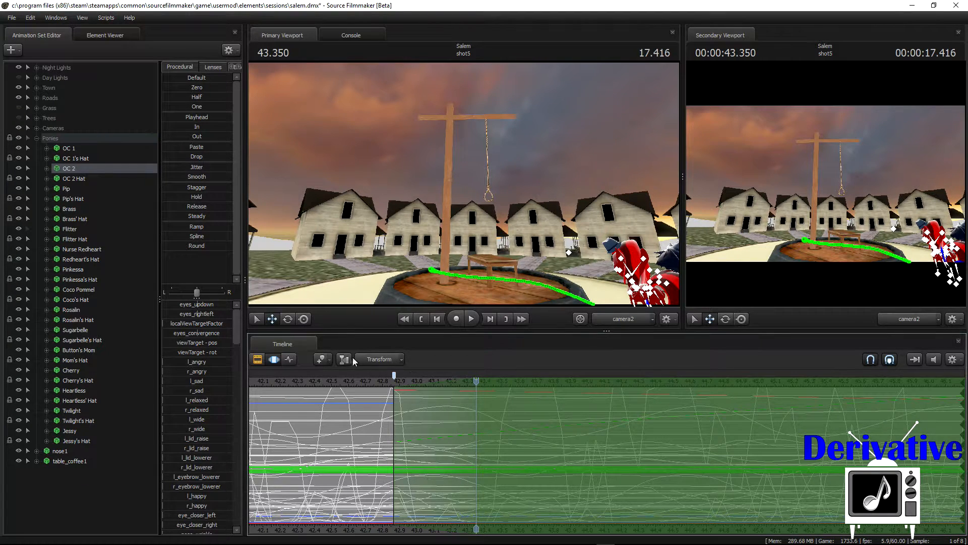
- Collapse the Ponies group and select the Night camera in the Cameras group
left_click(36, 138)
left_click(37, 128)
left_click(69, 148)
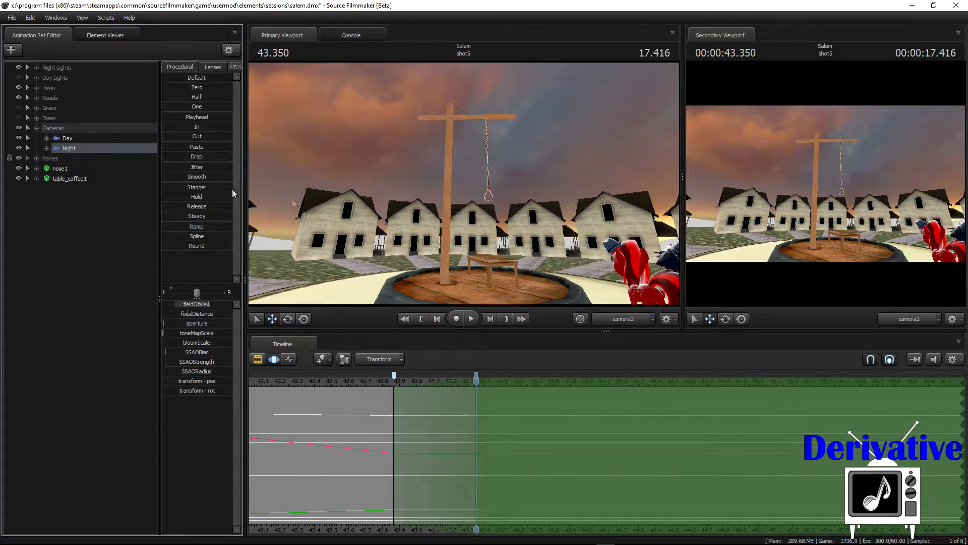
- Fly camera2 at 43.350 around the ponies into a close-up of the dark pony's face beside the red pony
left_click_drag(481, 226, 550, 251)
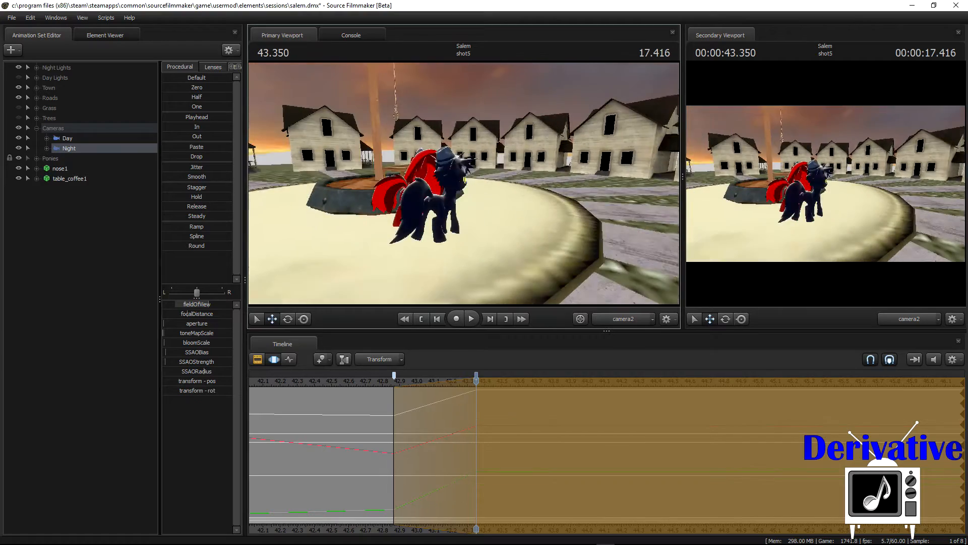
key("w")
key("w")
key("w")
key("w")
key("s")
left_click_drag(202, 304, 192, 298)
left_click(494, 197)
key("w")
left_click_drag(494, 197, 463, 184)
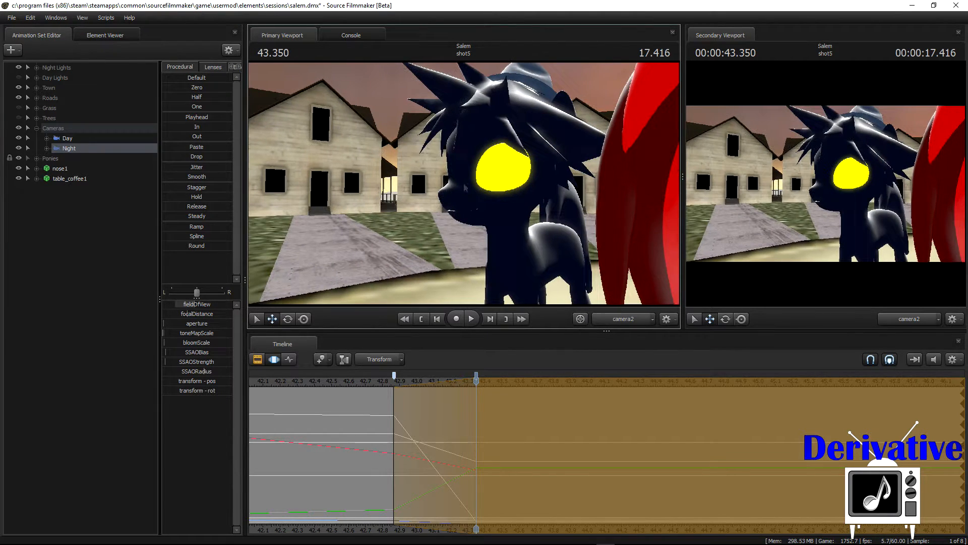
left_click_drag(203, 305, 198, 304)
left_click_drag(463, 184, 470, 169)
- Scrub the camera move from 42.766 to 43.366 and commit the new camera pose
left_click(379, 382)
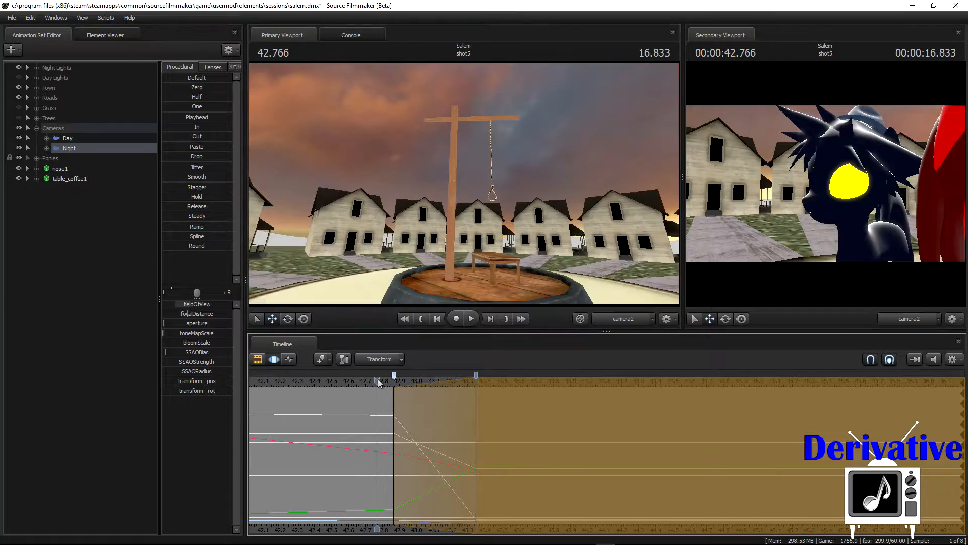
left_click_drag(385, 388, 479, 396)
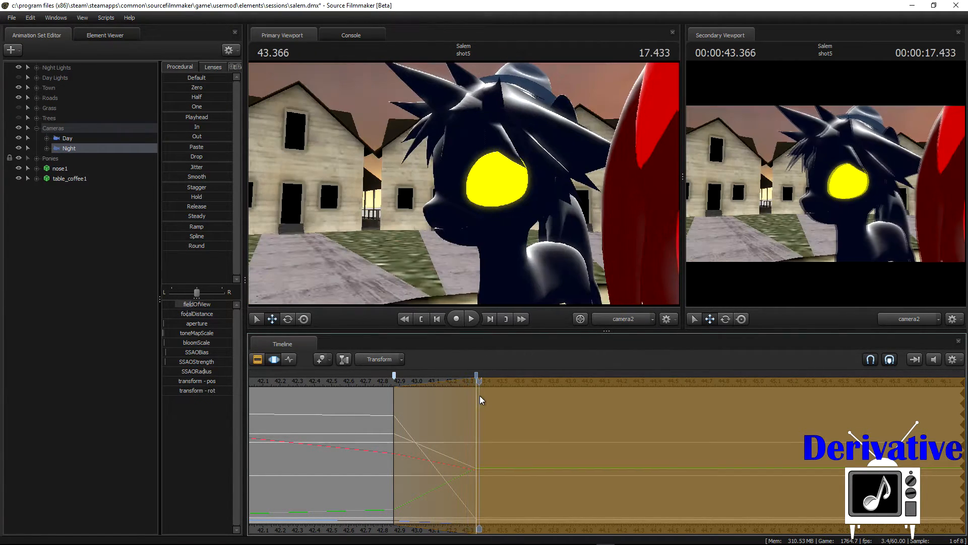
key("Return")
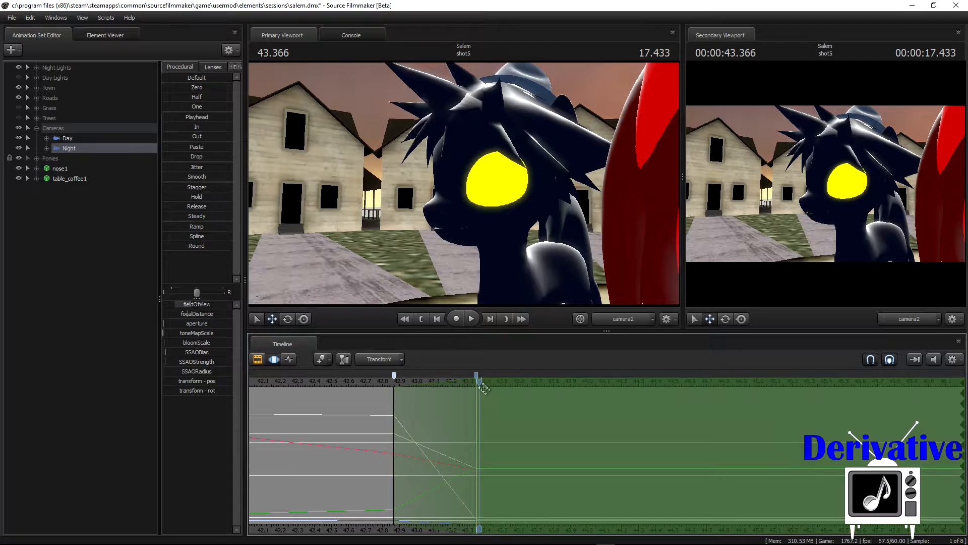
- Limit the time selection to the camera move between about 42.9 and 43.35, with its peak at 43.150
left_click_drag(461, 386, 428, 404)
scroll(499, 418, "up", 5)
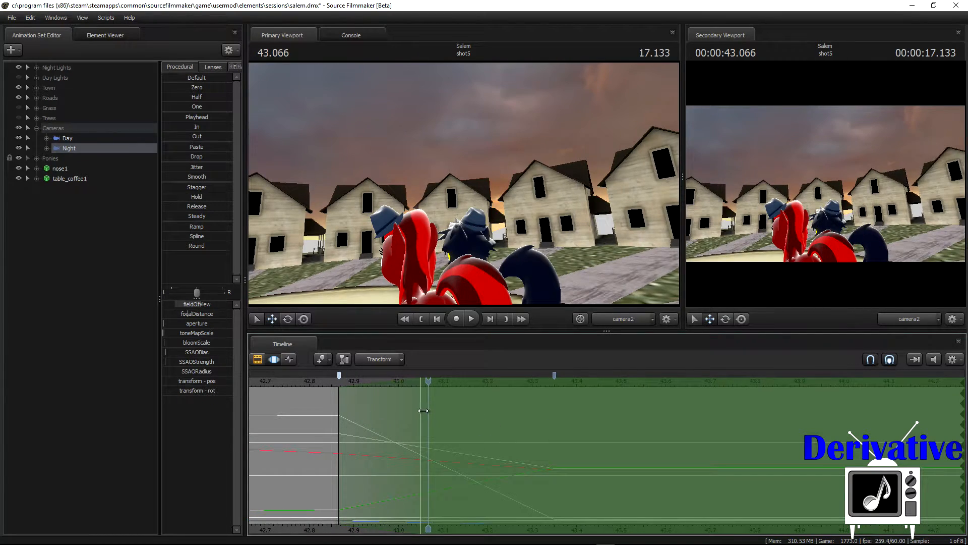
left_click_drag(962, 413, 559, 442)
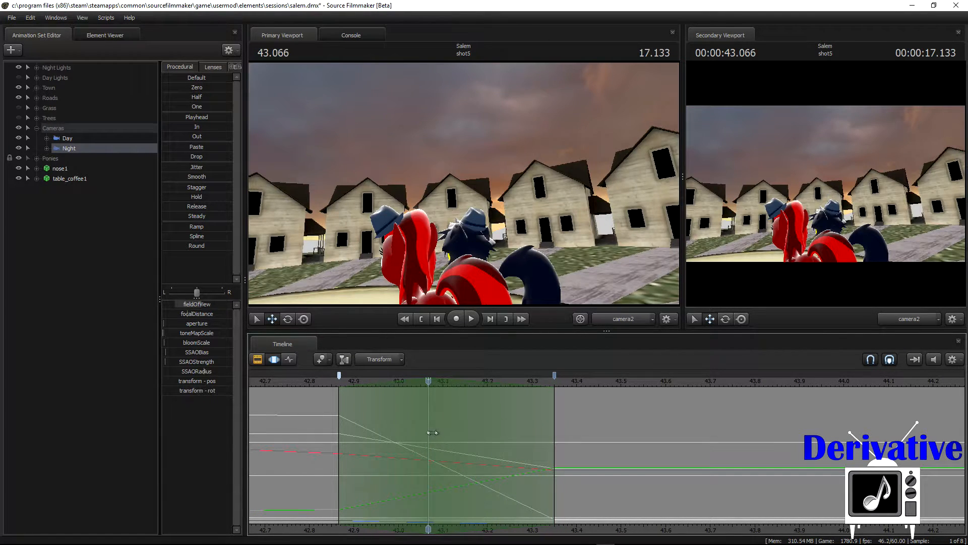
left_click_drag(440, 431, 468, 432)
left_click_drag(459, 385, 462, 386)
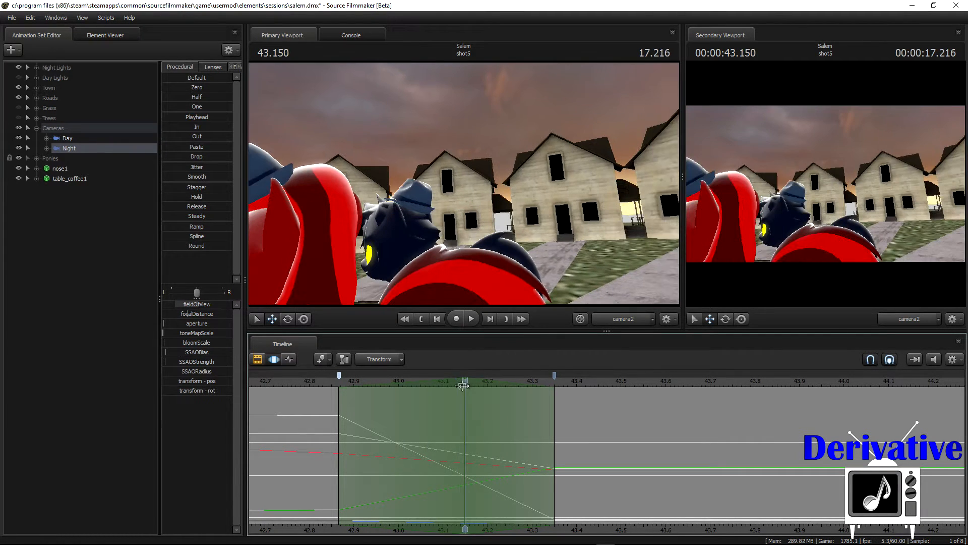
- Raise the camera at 43.150 to look down over both ponies, and scrub through the adjusted move up to 43.366
left_click_drag(478, 281, 483, 335)
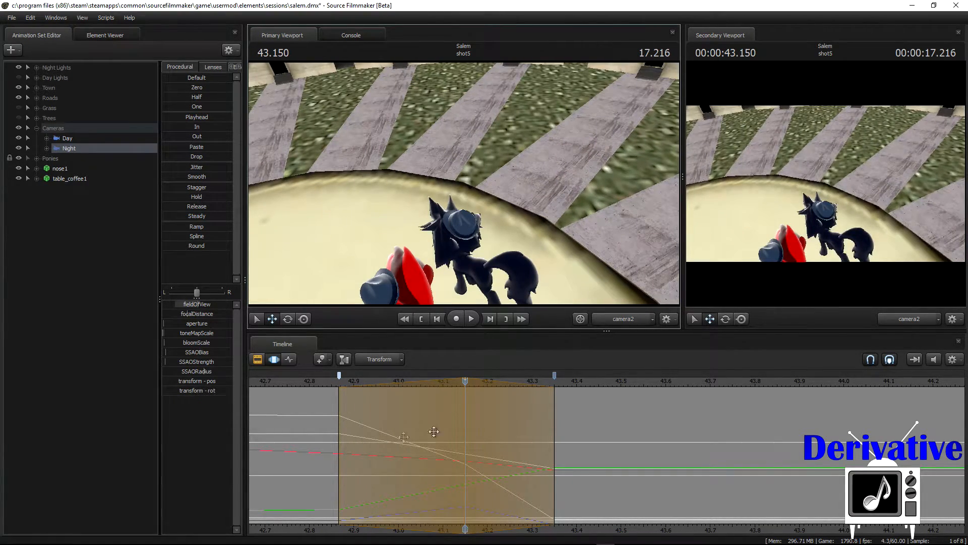
left_click(324, 382)
left_click_drag(345, 386, 564, 405)
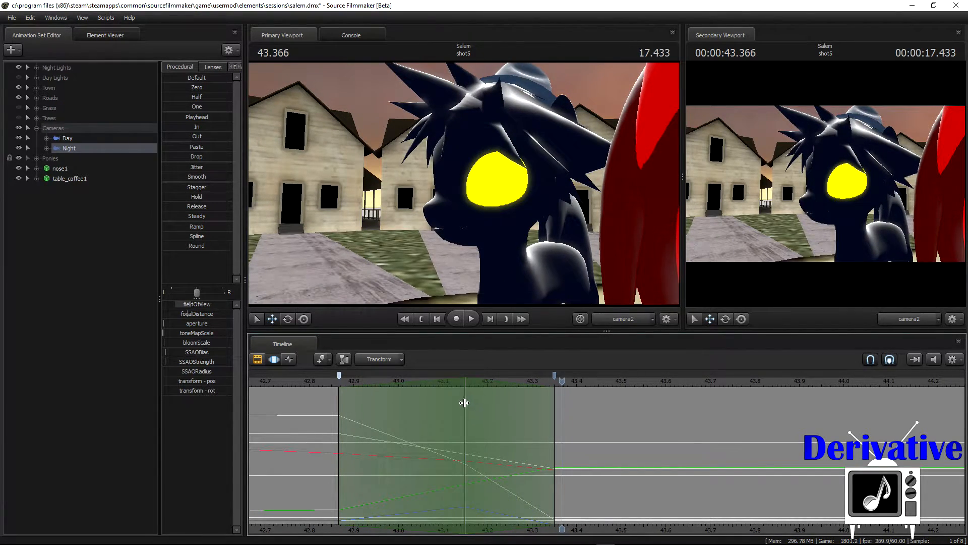
- Change the time selection to run open-endedly from about 44.3 onward
left_click_drag(465, 402, 967, 406)
scroll(544, 521, "down", 6)
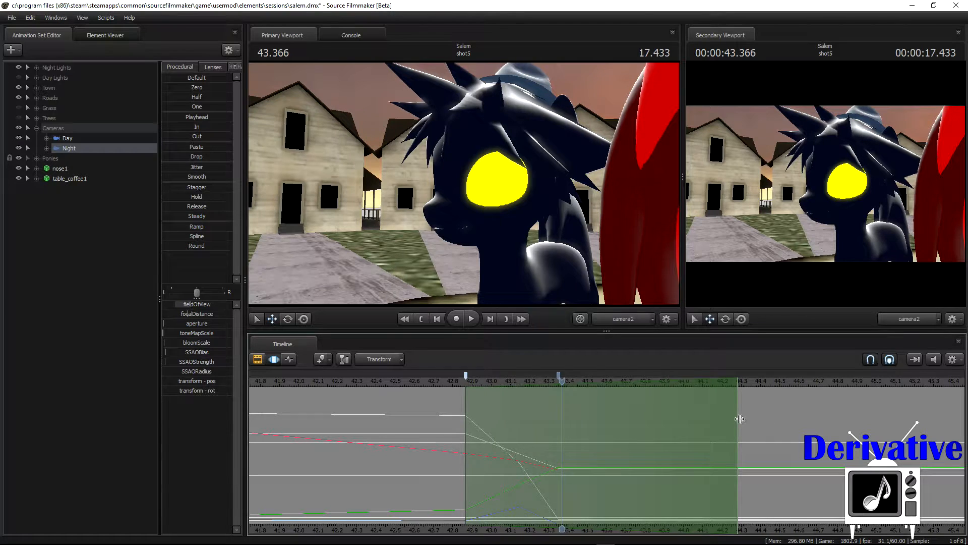
left_click_drag(735, 417, 967, 413)
scroll(630, 525, "down", 4)
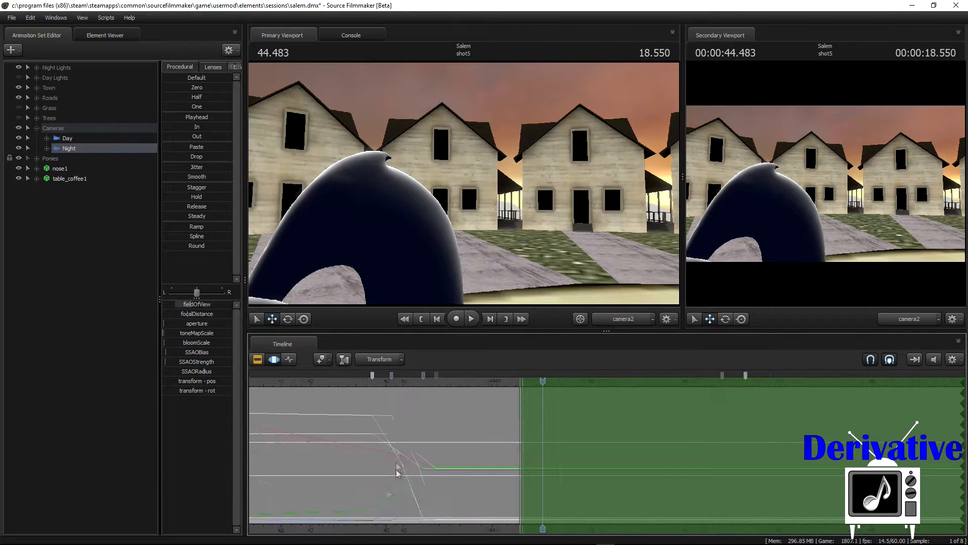
- Play back the camera move from just before the bookmark near 42.9 until about 44.0
left_click(456, 381)
left_click(474, 319)
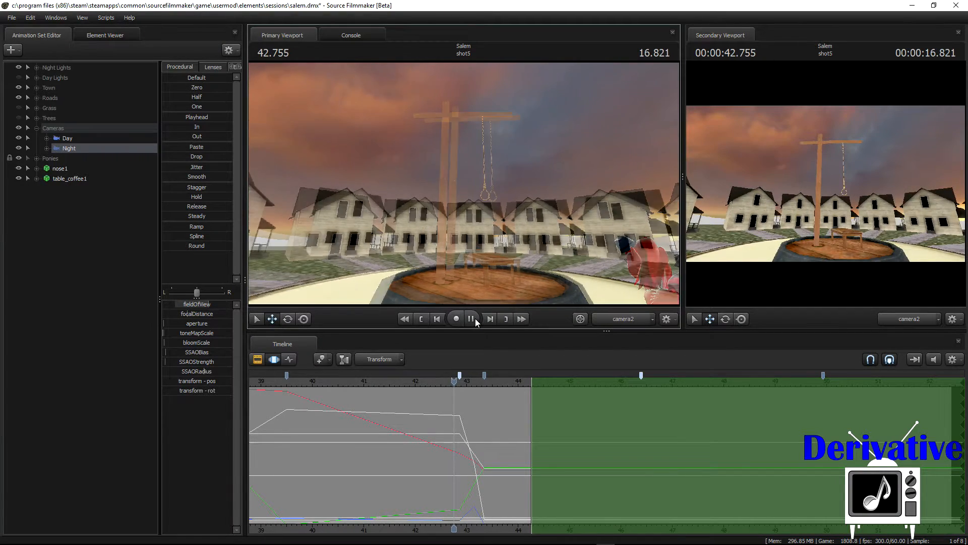
left_click(475, 319)
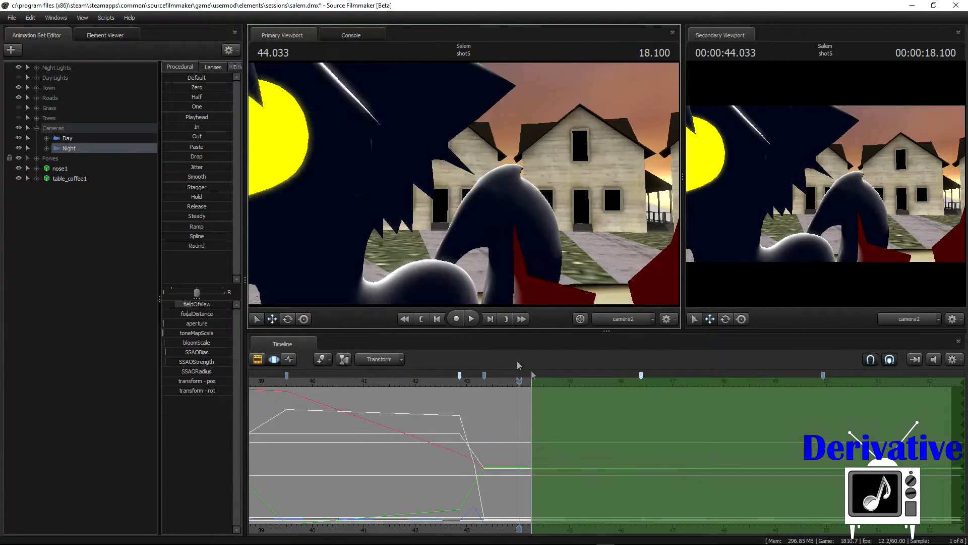
- Move the playhead to 44.300 and stretch the selection's ramp-in back to the bookmark near 43.35
left_click_drag(520, 382, 534, 384)
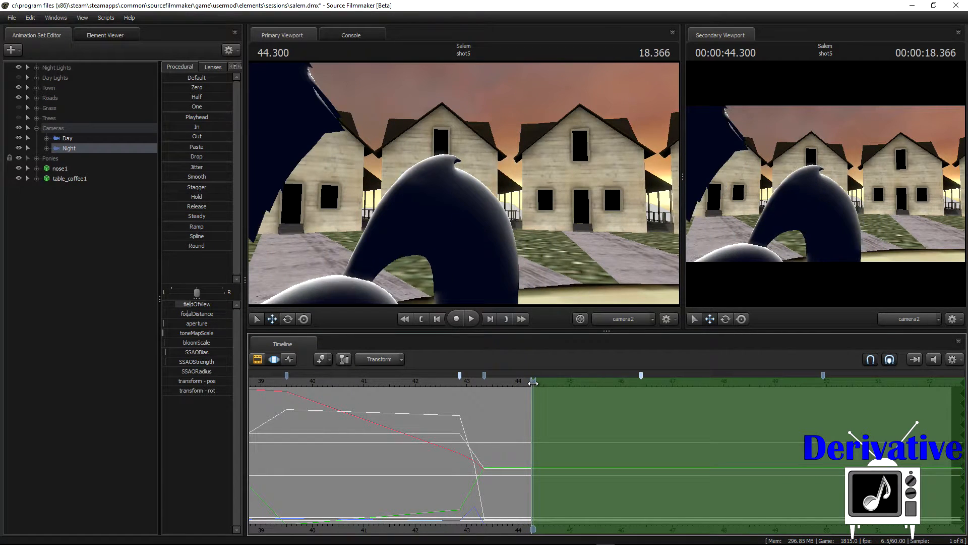
scroll(520, 400, "up", 3)
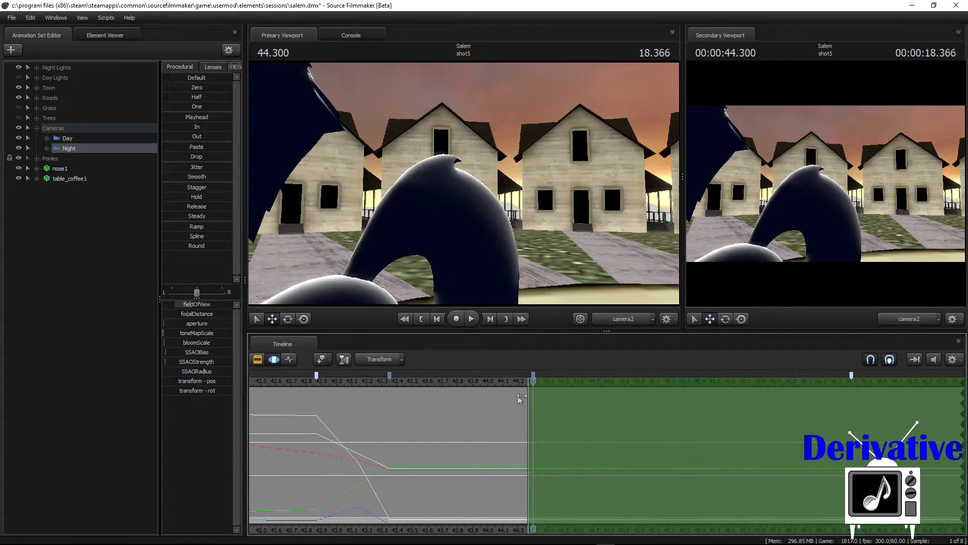
left_click_drag(526, 394, 338, 397)
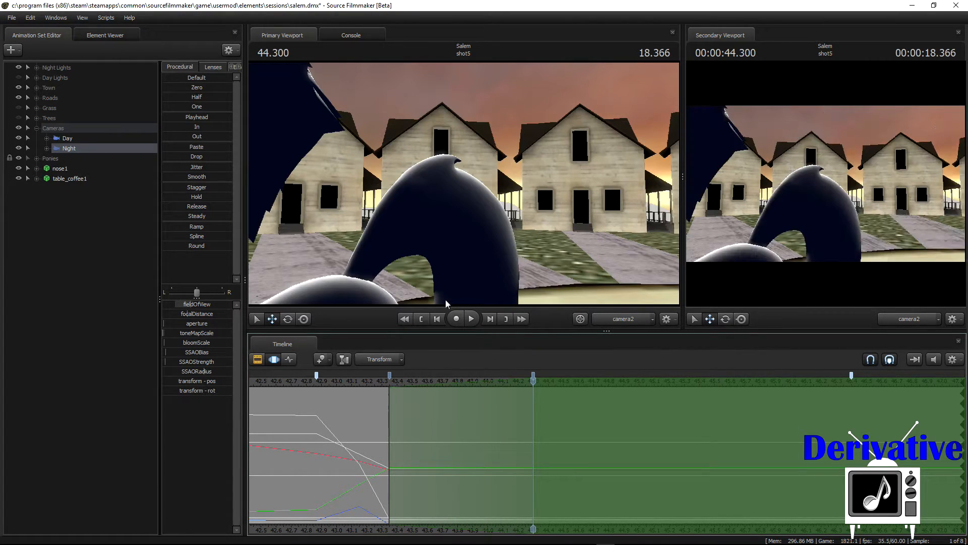
- Reframe the camera at 44.300 from a low front angle on the dark pony's face and upper body
left_click_drag(477, 234, 421, 212)
key("w")
key("s")
key("x")
key("z")
key("s")
left_click_drag(467, 183, 464, 184)
- Play back the camera's tracking of the dark pony from about 43.4 to 44.5
left_click(471, 319)
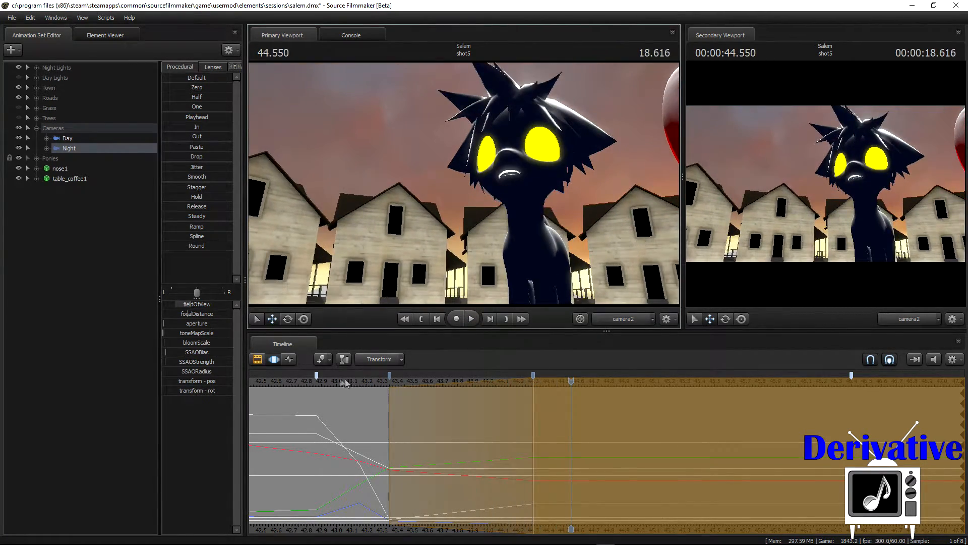
left_click(470, 317)
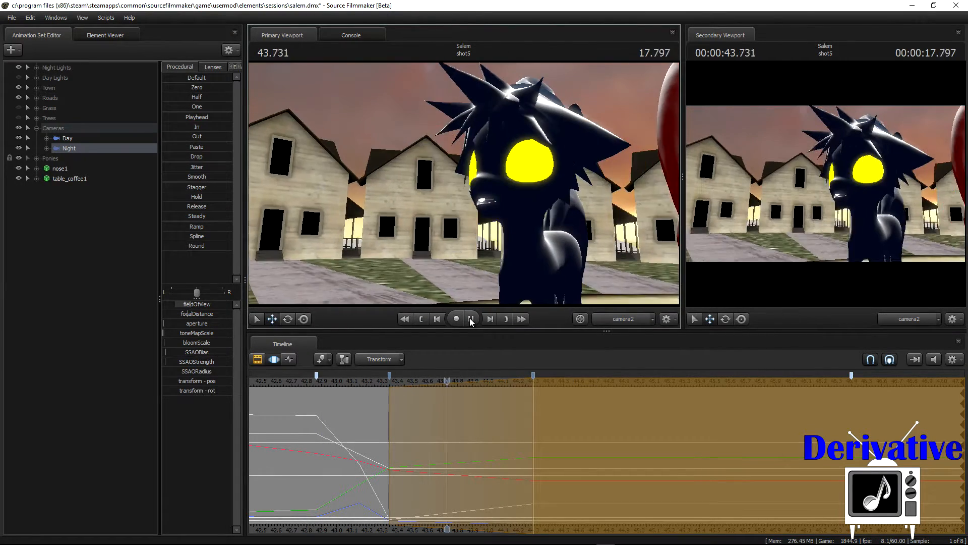
left_click(470, 318)
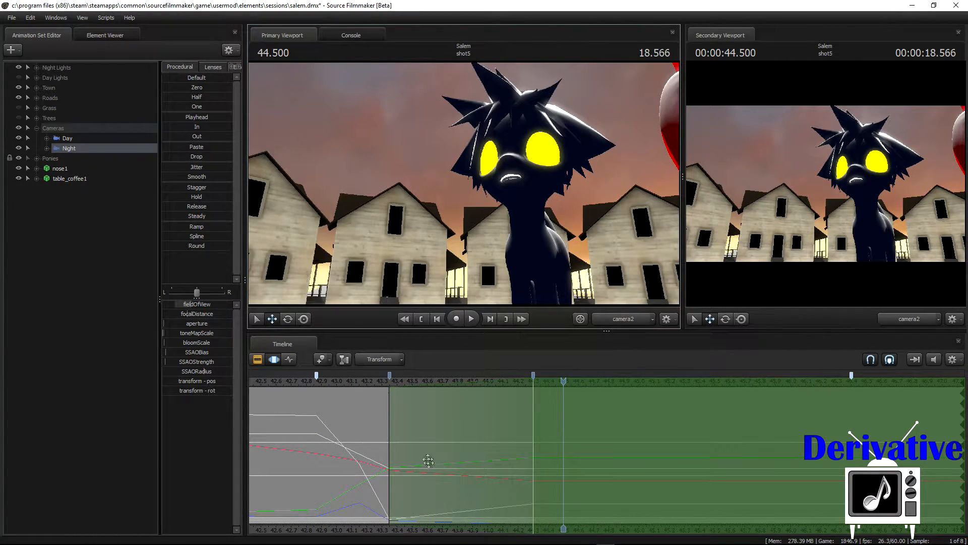
- Set the open-ended time selection to ramp in from 44.300 and reach full strength at 44.400
left_click_drag(532, 413, 538, 413)
left_click_drag(392, 420, 532, 404)
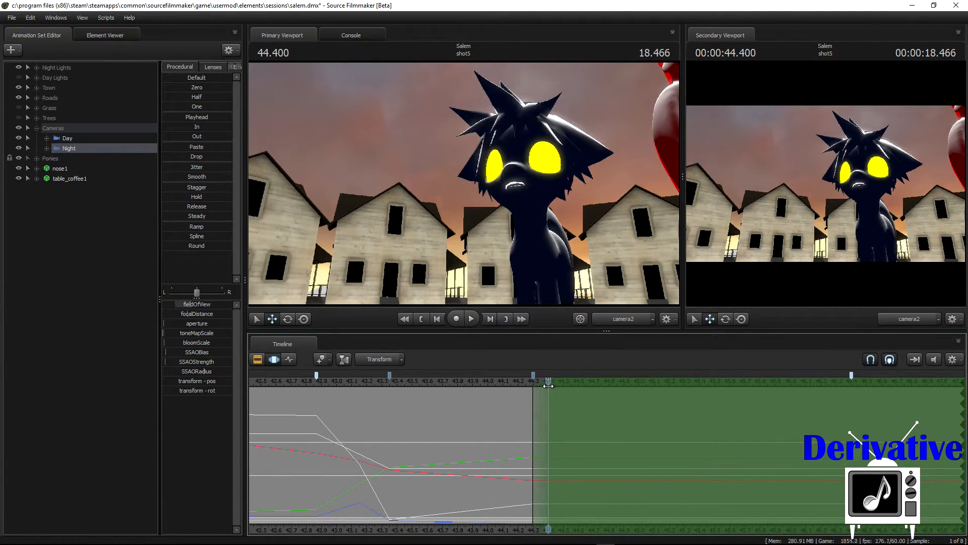
- Swing the camera at 44.400 over to a close view of the red pony
left_click_drag(464, 227, 625, 207)
key("w")
key("x")
key("z")
key("x")
left_click_drag(464, 207, 464, 184)
- Play back the quick camera swing from the dark pony to the red pony until 44.700
left_click(493, 385)
left_click(473, 318)
left_click(473, 317)
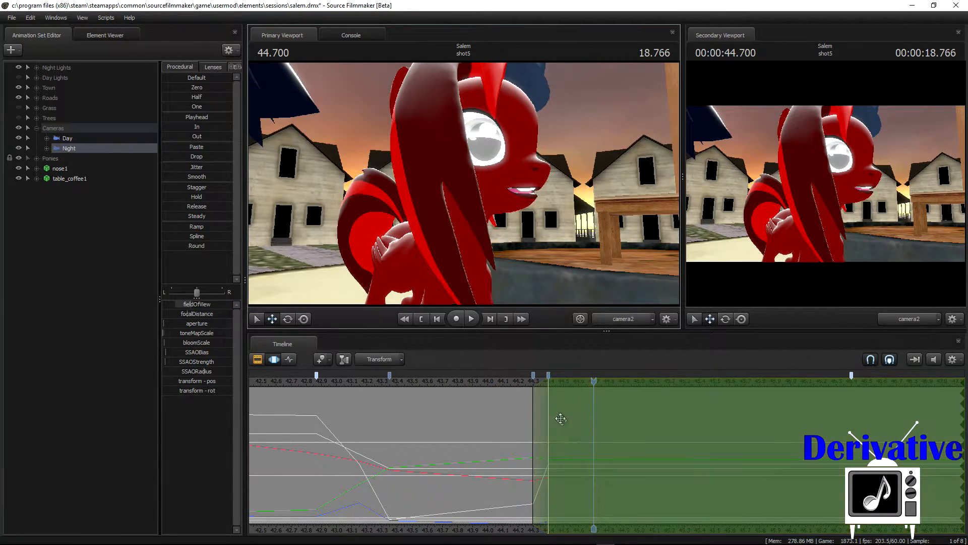
- Move the playhead to 45.416 and set the open-ended selection to ramp in from 44.400 to that time
left_click_drag(615, 382, 703, 388)
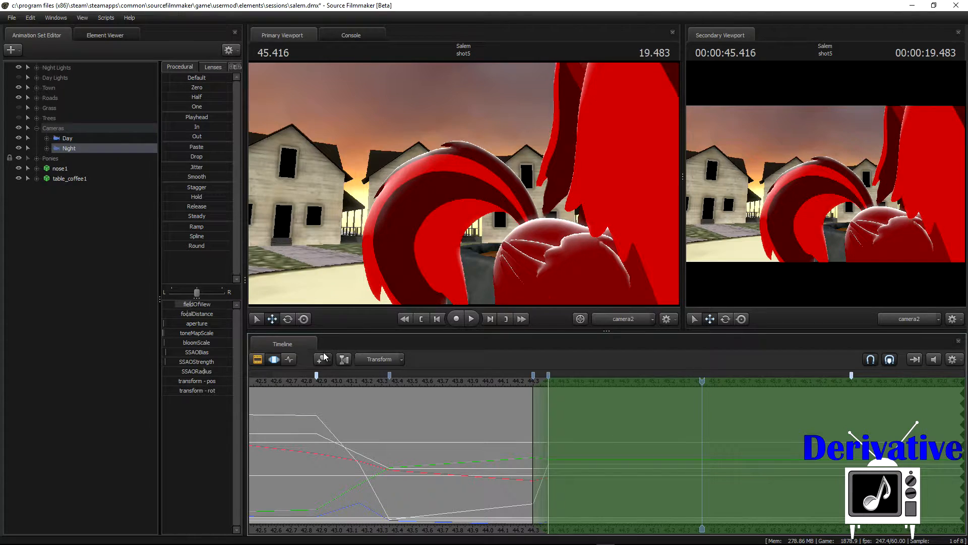
left_click_drag(549, 407, 703, 403)
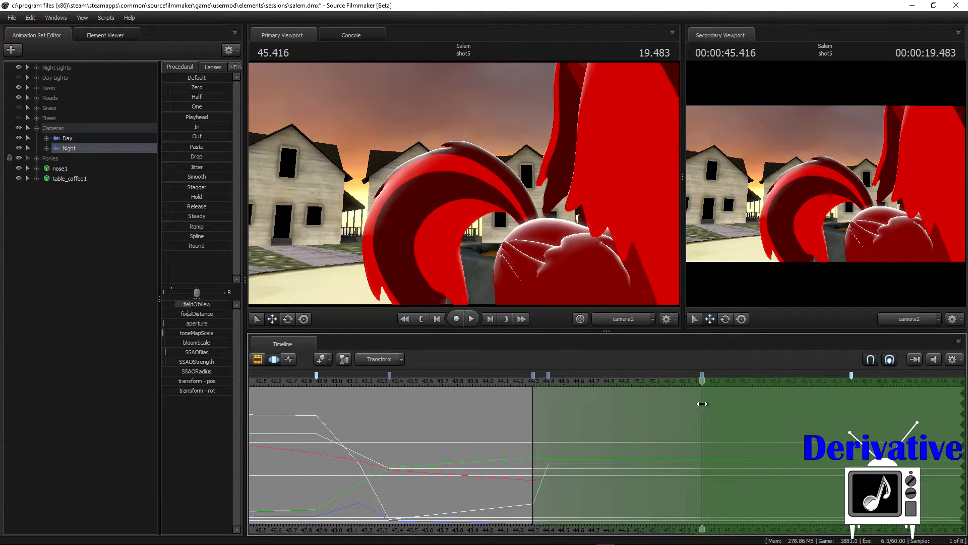
left_click_drag(545, 405, 576, 408)
scroll(731, 428, "up", 4)
scroll(679, 410, "down", 5)
- Pull the camera back at 45.416 to frame the red pony from the front beside the gallows table
left_click_drag(554, 227, 494, 234)
key("s")
key("d")
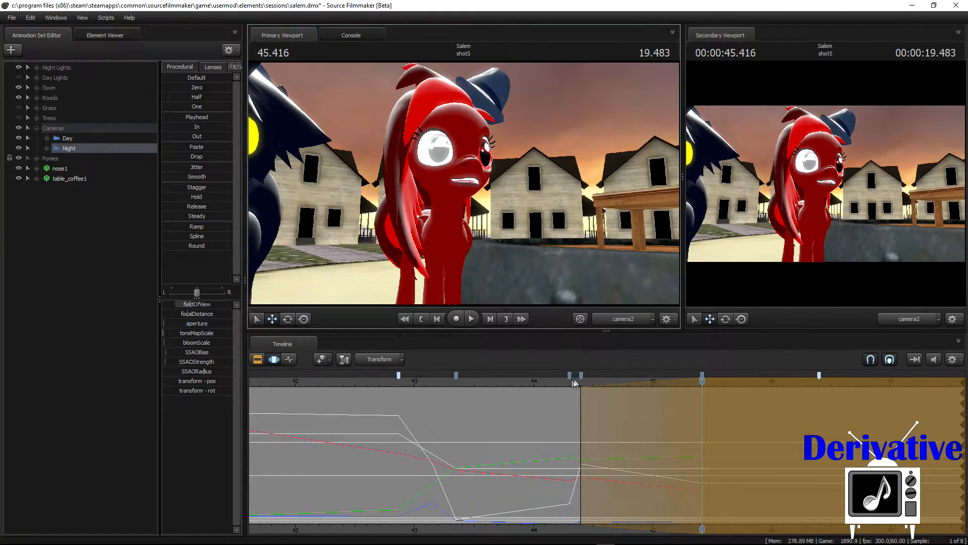
- Play back the camera move on the red pony from before 44.400, including the swing from the dark pony
left_click(550, 382)
left_click(472, 318)
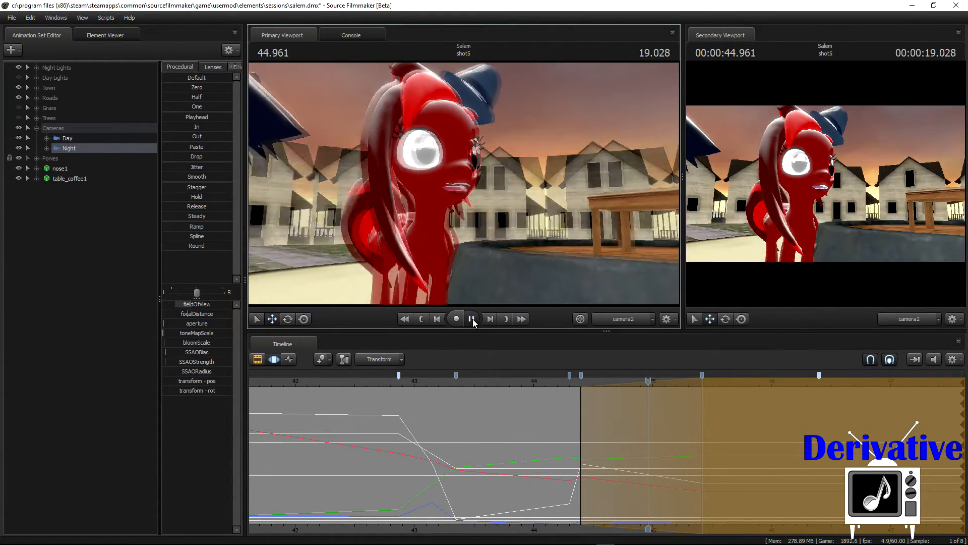
left_click(471, 319)
scroll(391, 460, "down", 3)
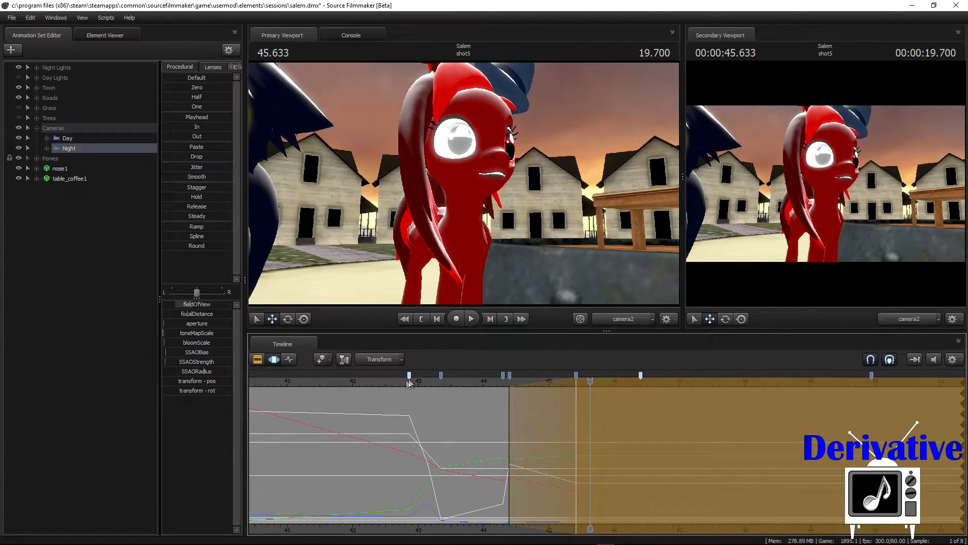
left_click(409, 382)
left_click(471, 319)
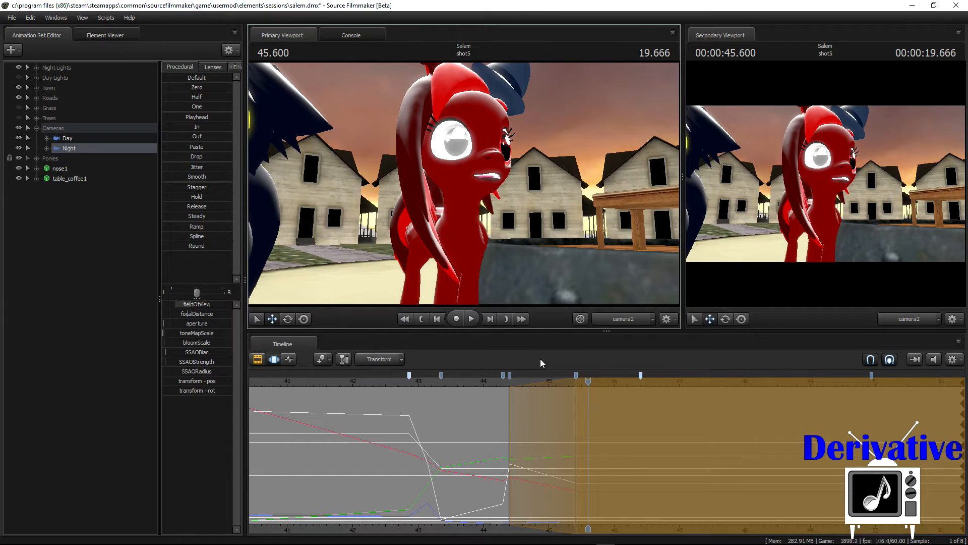
- Frame both ponies from the front at 47.650, with the open-ended selection ramping in from 45.416, and play the move back
key("Return")
middle_click_drag(476, 497, 368, 495)
scroll(470, 393, "up", 2)
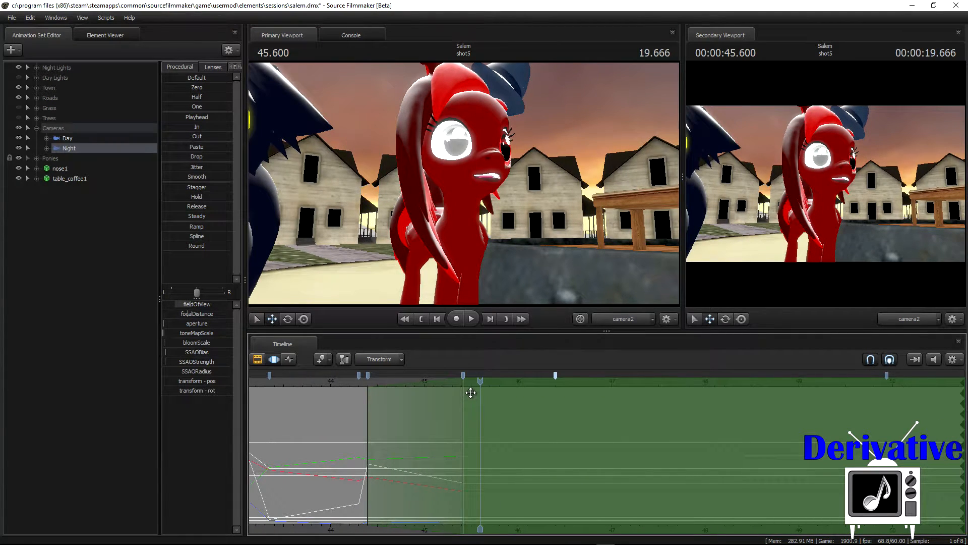
left_click_drag(475, 397, 655, 391)
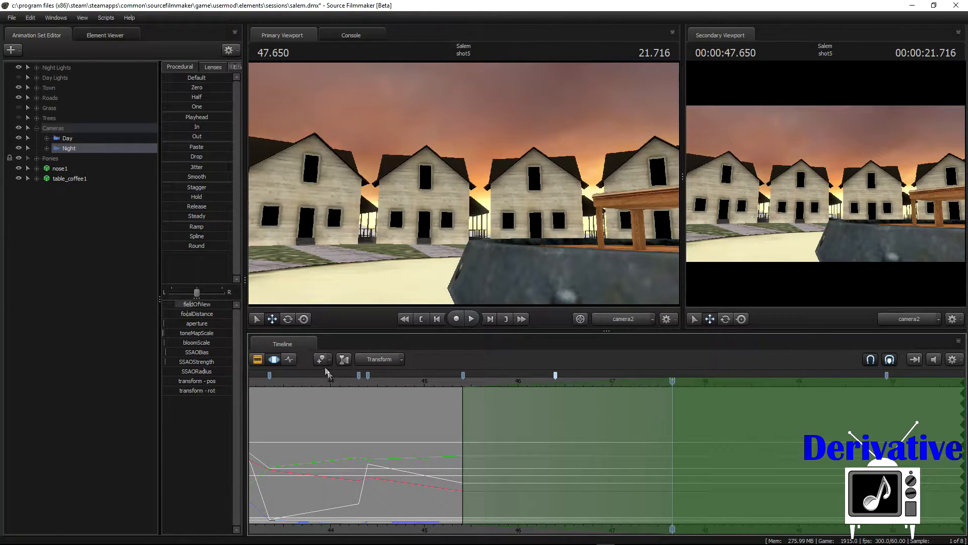
key("space")
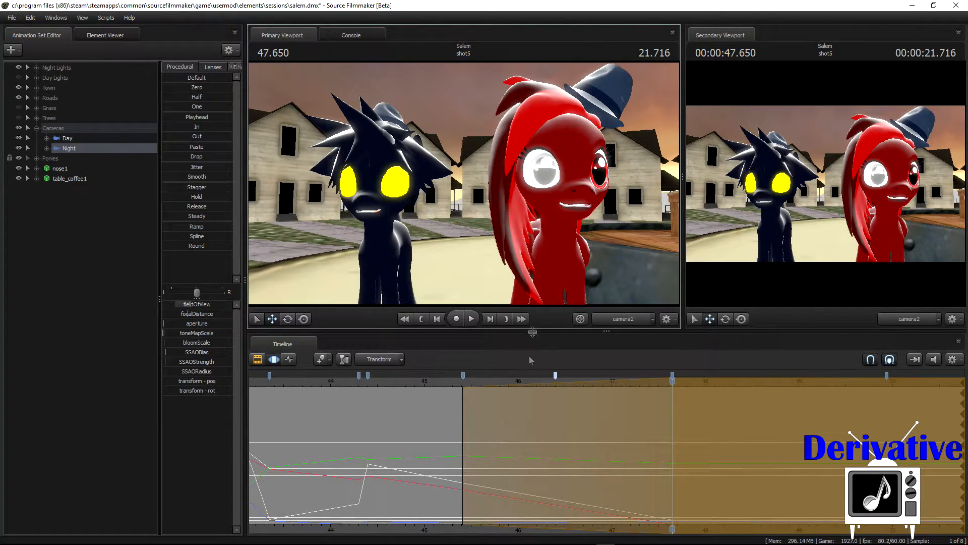
left_click(443, 380)
left_click(471, 319)
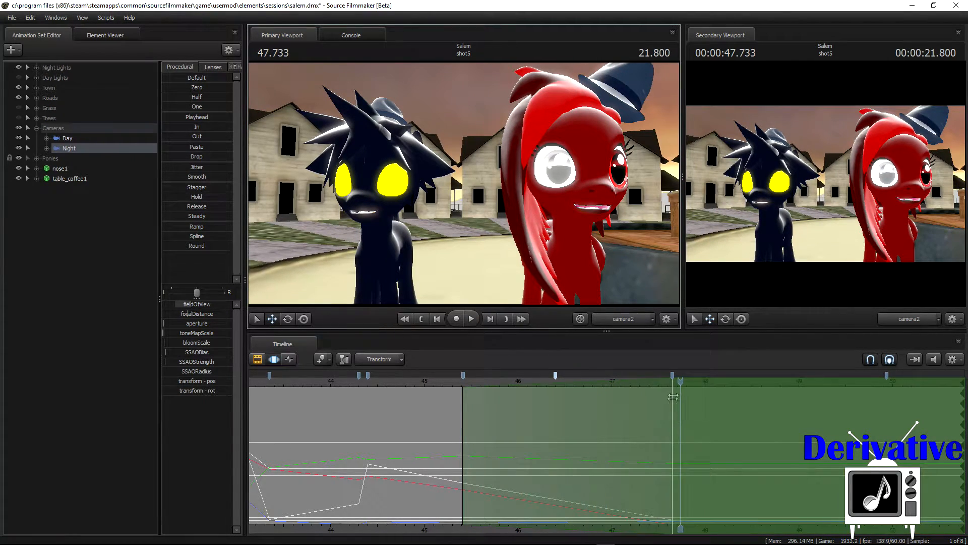
- At 45.883, limit the selection to 45.416 through about 47.4 and reframe the camera to show both ponies
left_click_drag(673, 384, 496, 397)
left_click_drag(671, 404, 498, 383)
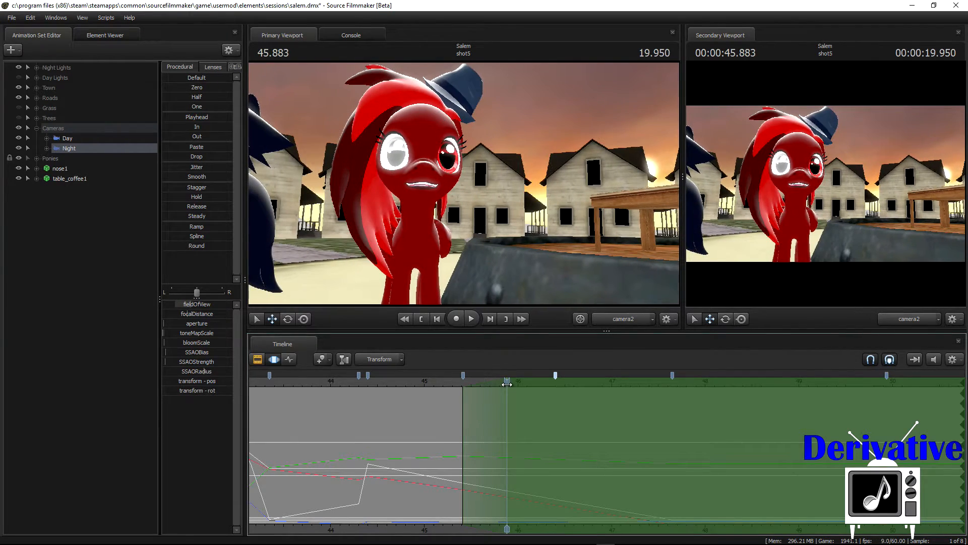
mouse_move(964, 408)
left_mouse_down()
mouse_move(507, 409)
mouse_move(654, 412)
left_mouse_up()
left_click_drag(504, 212, 312, 212)
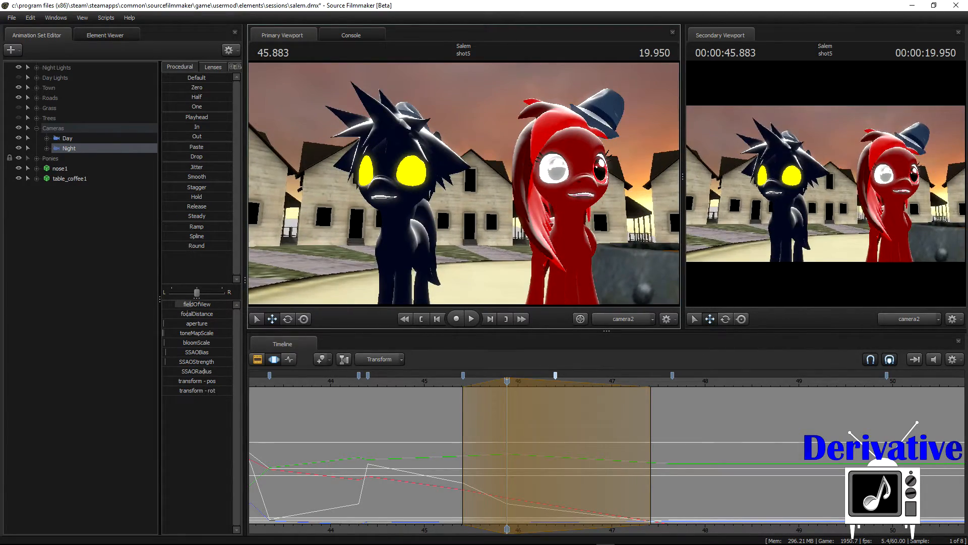
- Play back the reframed two-pony shot from before 45.416 until 47.400
left_click(454, 382)
left_click(471, 318)
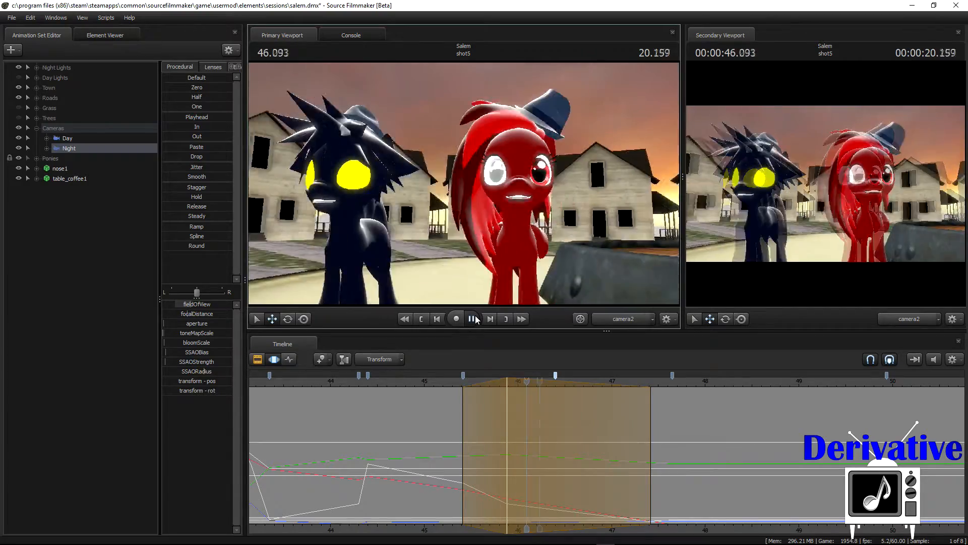
key("Return")
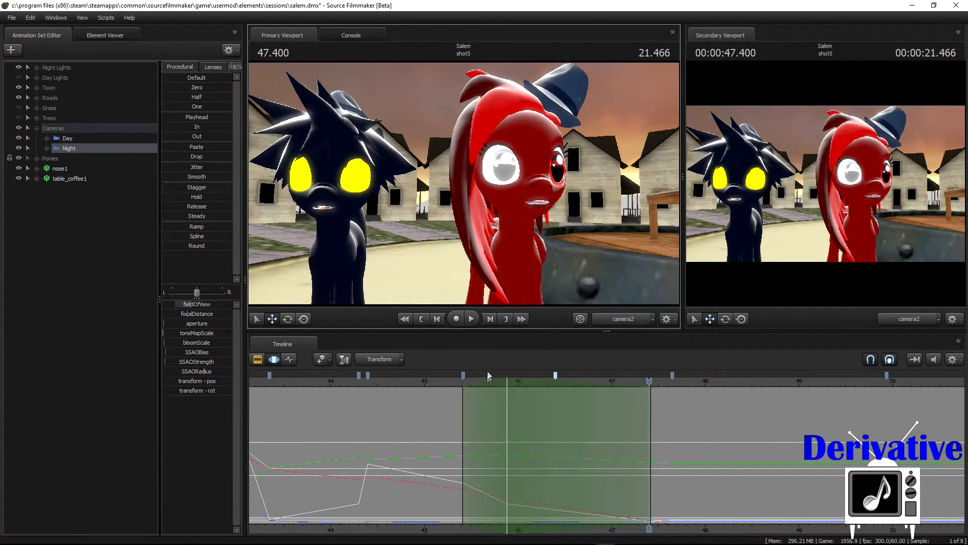
- At 46.866, narrow the selection to about 46.1 through 47.4 and pull the camera back to frame both ponies
left_click(513, 401)
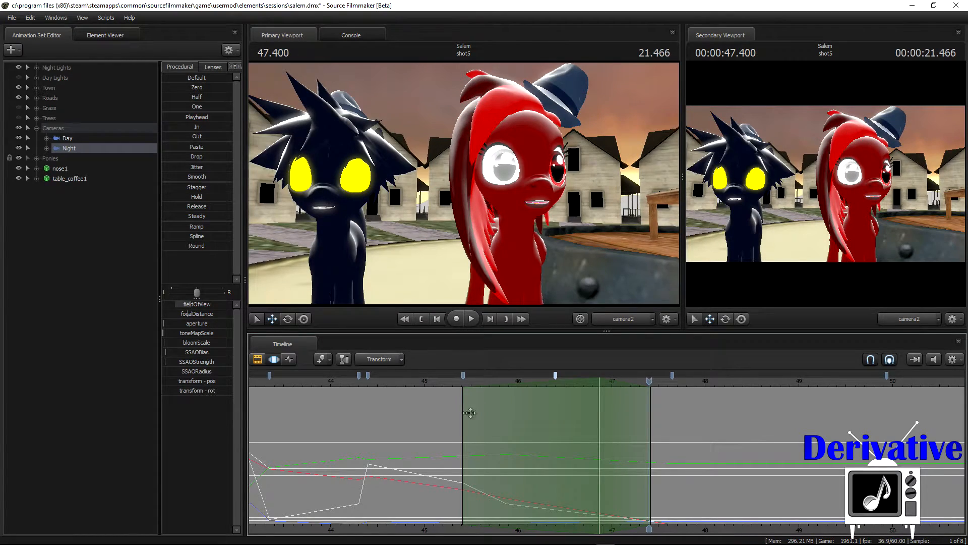
left_click_drag(476, 412, 633, 410)
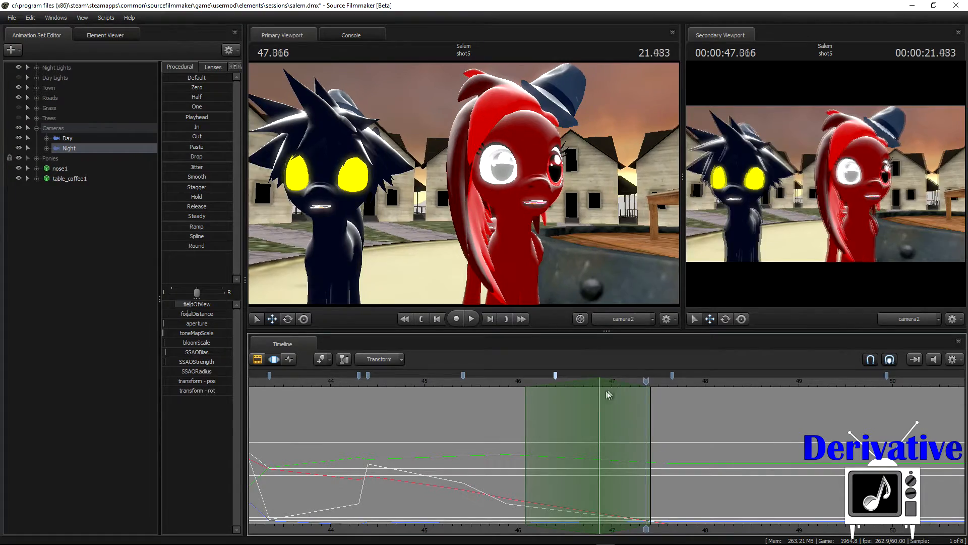
left_click(599, 392)
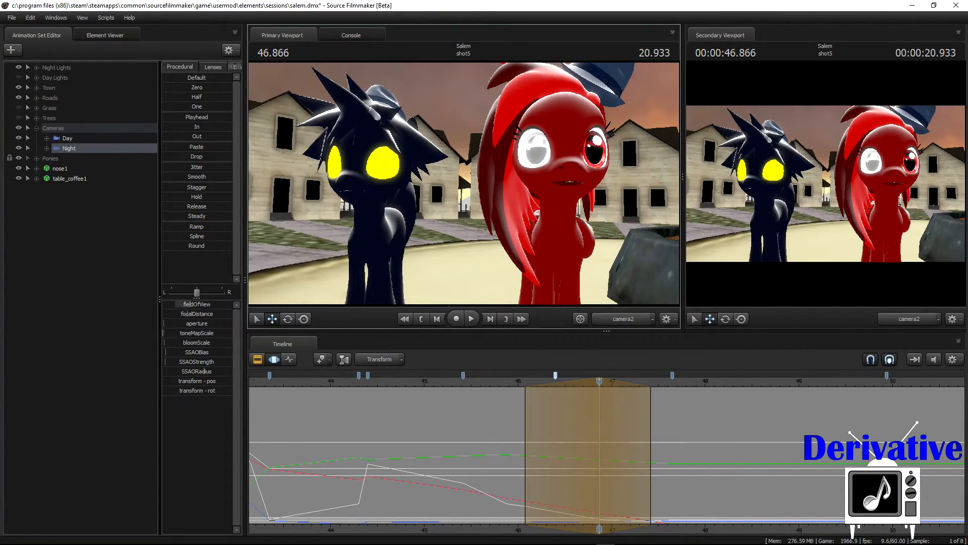
key("s")
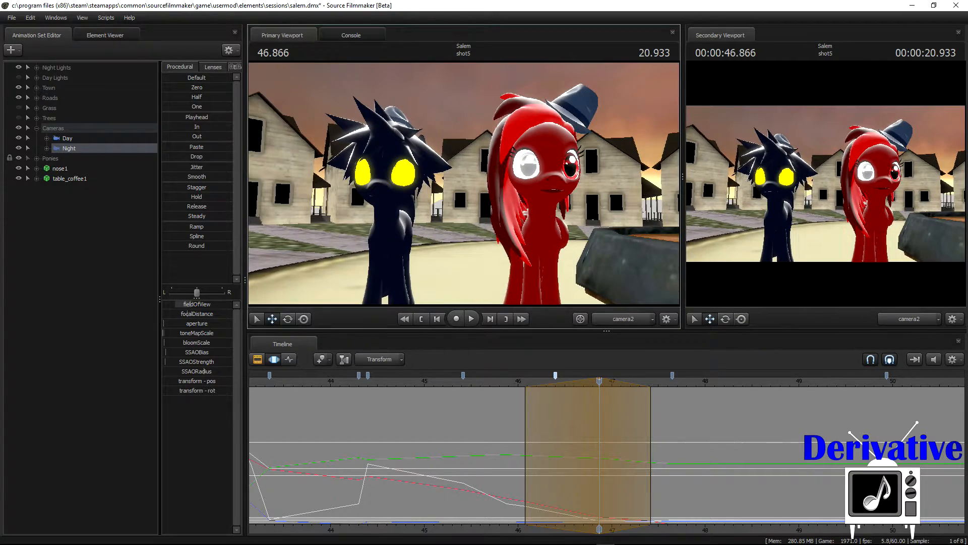
- Play back the camera movement repeatedly from several earlier starting points, including 43.283, to check the two-pony framing
left_click(450, 384)
left_click(471, 319)
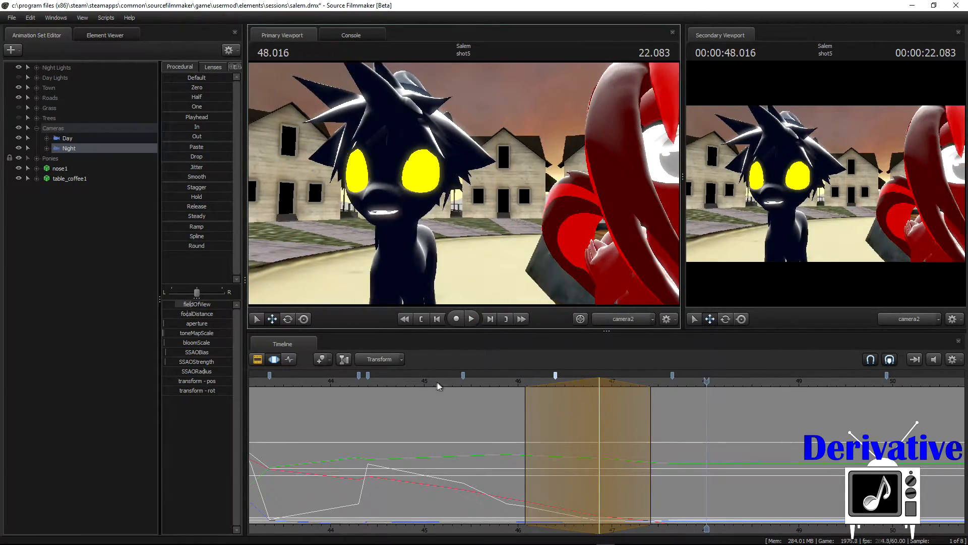
left_click(433, 384)
left_click(472, 319)
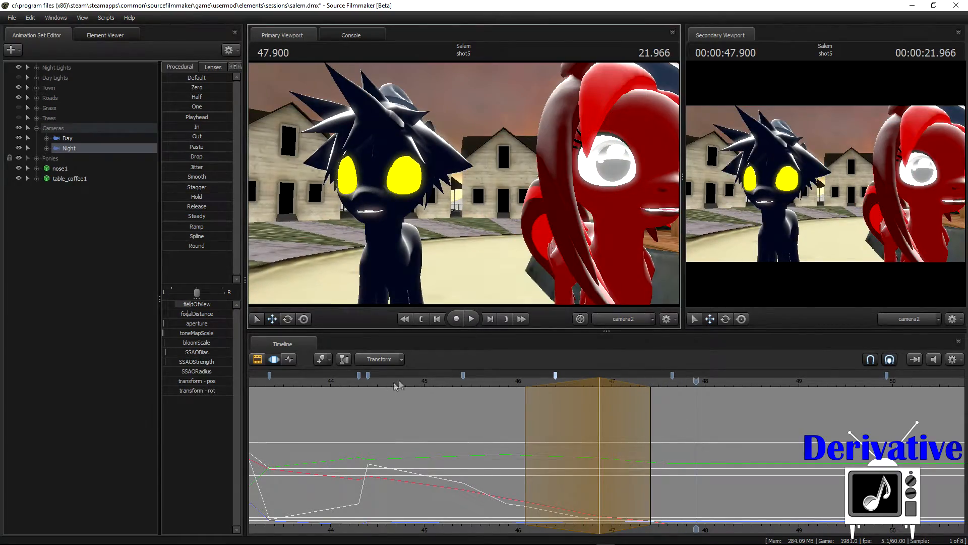
left_click(362, 381)
left_click(473, 319)
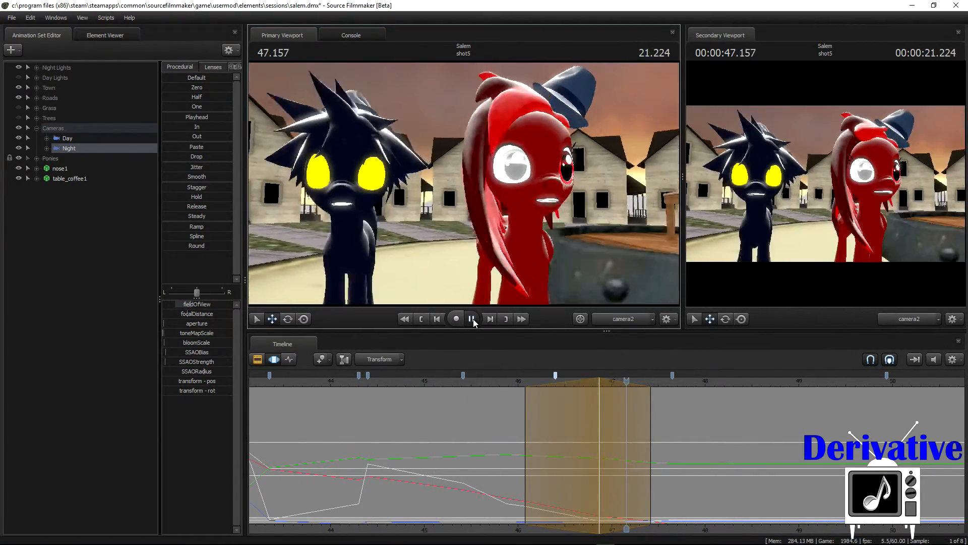
left_click(473, 318)
left_click(264, 382)
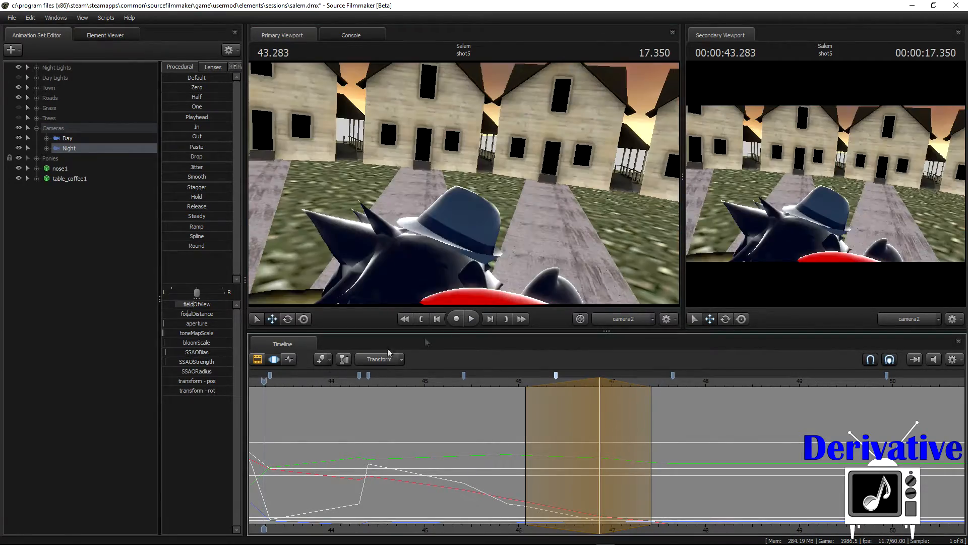
left_click(472, 319)
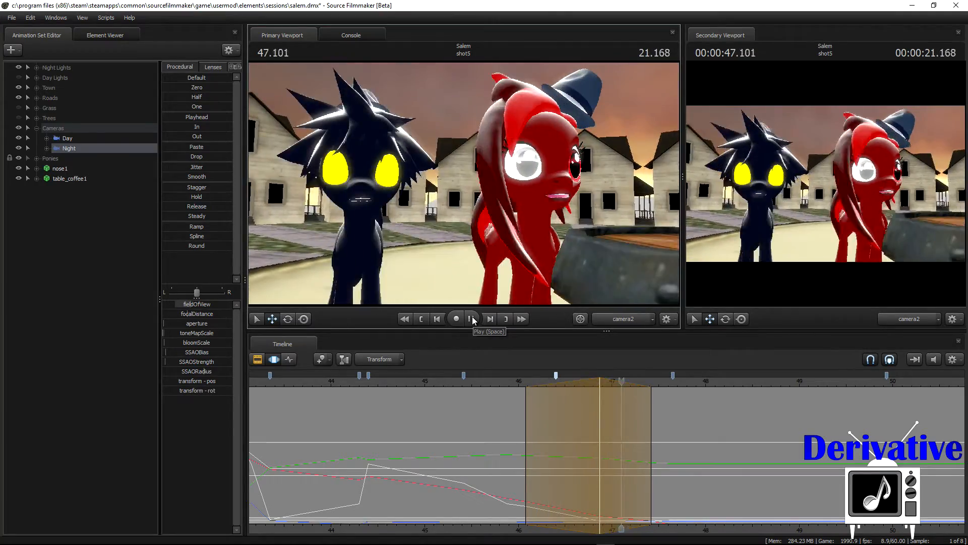
left_click(473, 318)
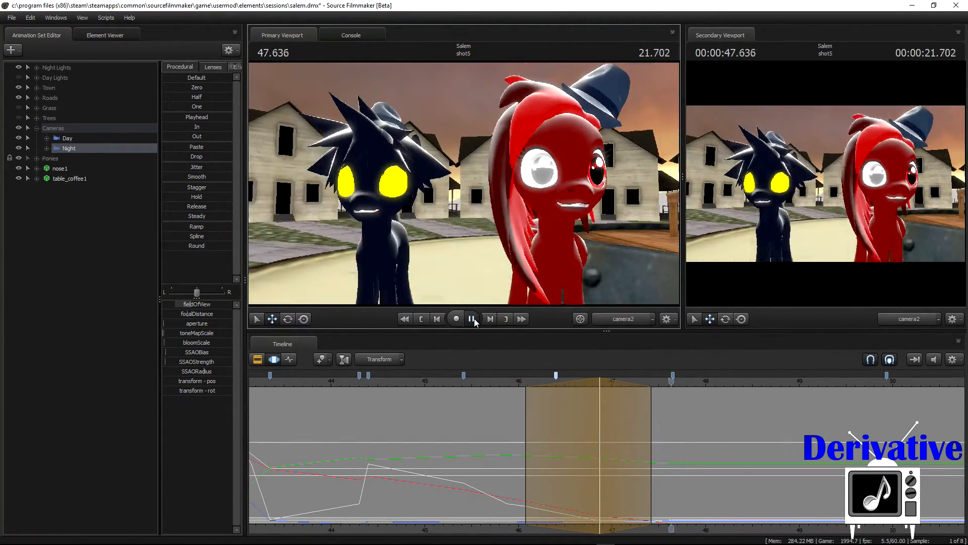
left_click(472, 319)
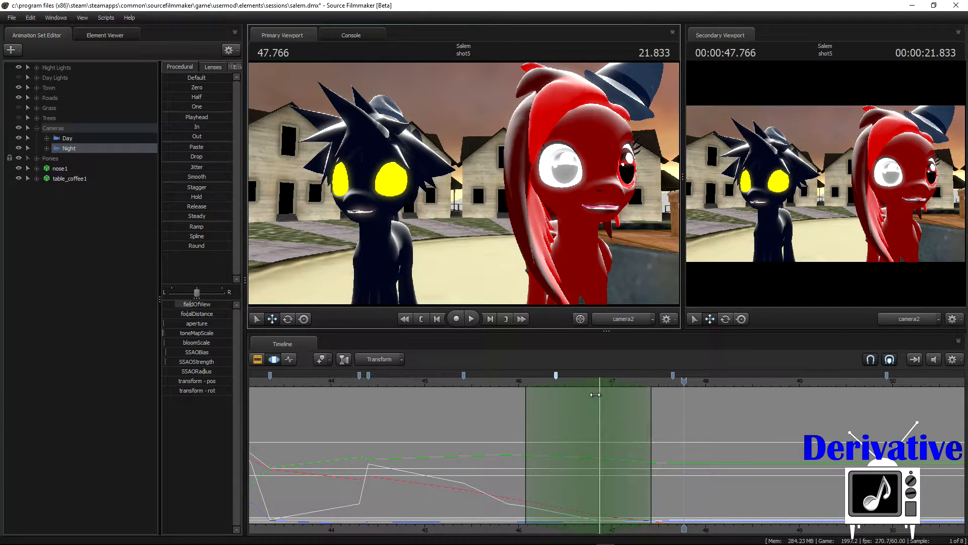
- Move the playhead to 47.816 and set the open-ended selection to ramp in from 47.650 to that time
left_click_drag(595, 395, 967, 428)
left_click(623, 381)
left_click_drag(639, 388, 680, 403)
scroll(680, 403, "up", 3)
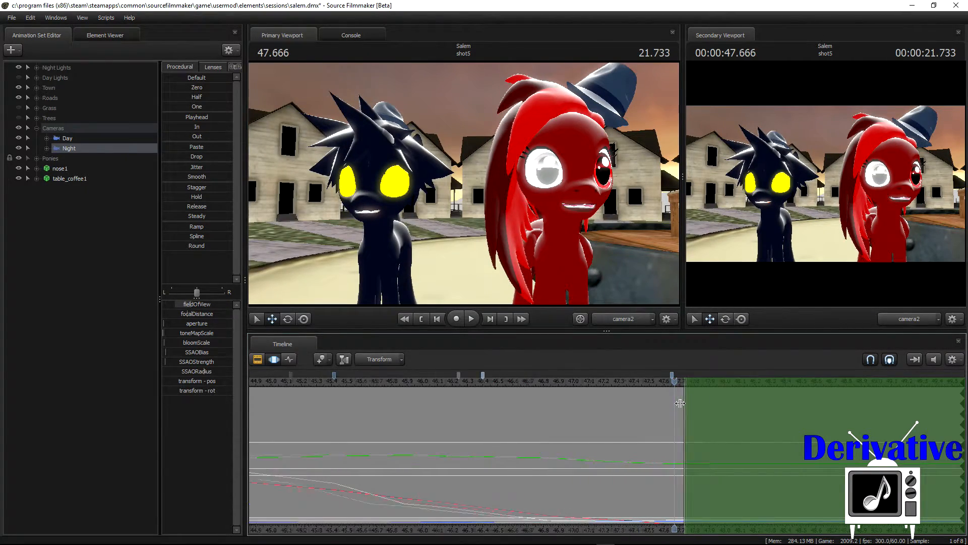
mouse_move(665, 409)
left_mouse_down()
mouse_move(683, 386)
mouse_move(703, 394)
mouse_move(668, 401)
mouse_move(671, 391)
mouse_move(705, 386)
left_mouse_up()
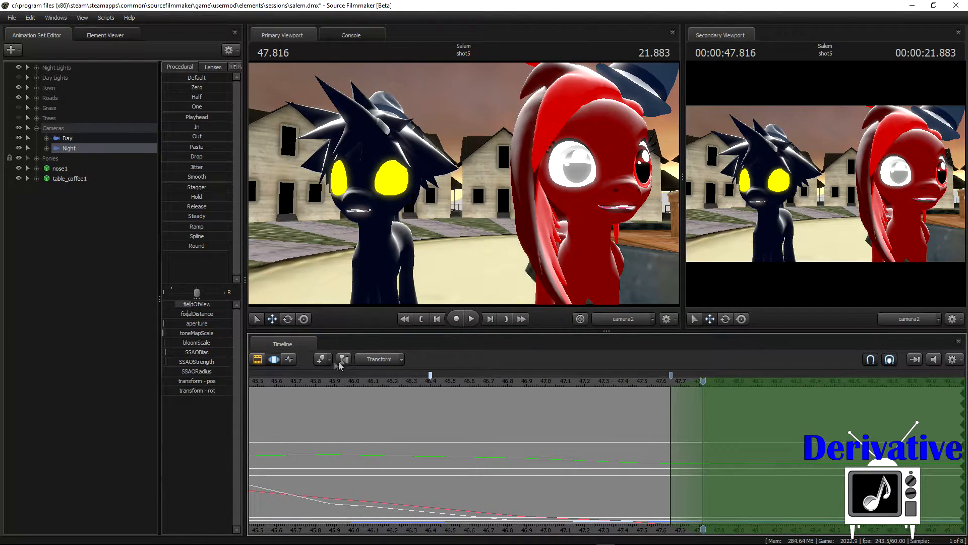
- Swing the camera at 47.816 to the red pony and reduce its fieldOfView for a centered face close-up
left_click_drag(463, 212, 565, 220)
left_click_drag(202, 304, 189, 304)
left_click_drag(430, 220, 550, 232)
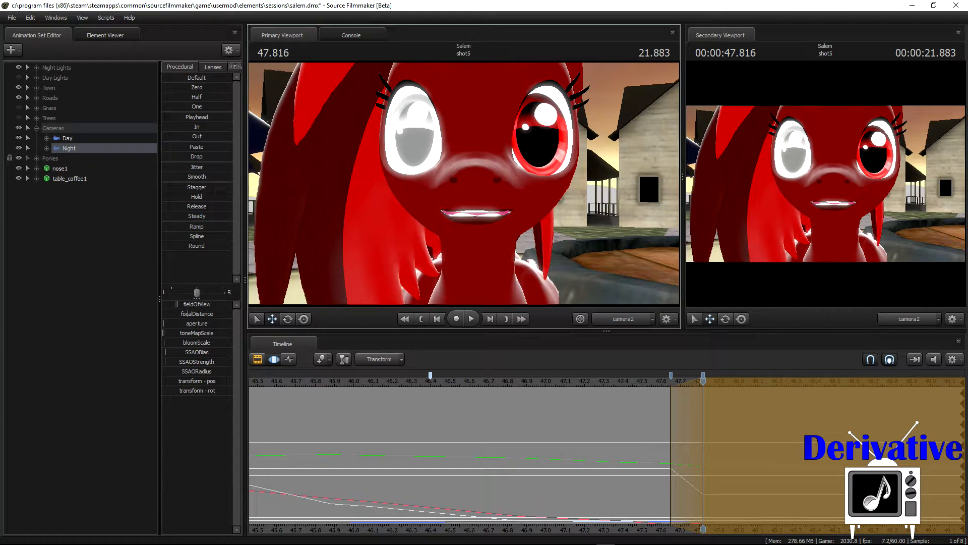
mouse_move(463, 184)
left_mouse_down()
mouse_move(472, 181)
mouse_move(465, 188)
left_mouse_up()
- Play back the quick zoom to the red pony's face from 47.466 onward
scroll(629, 480, "down", 1)
scroll(612, 534, "down", 1)
left_click(531, 376)
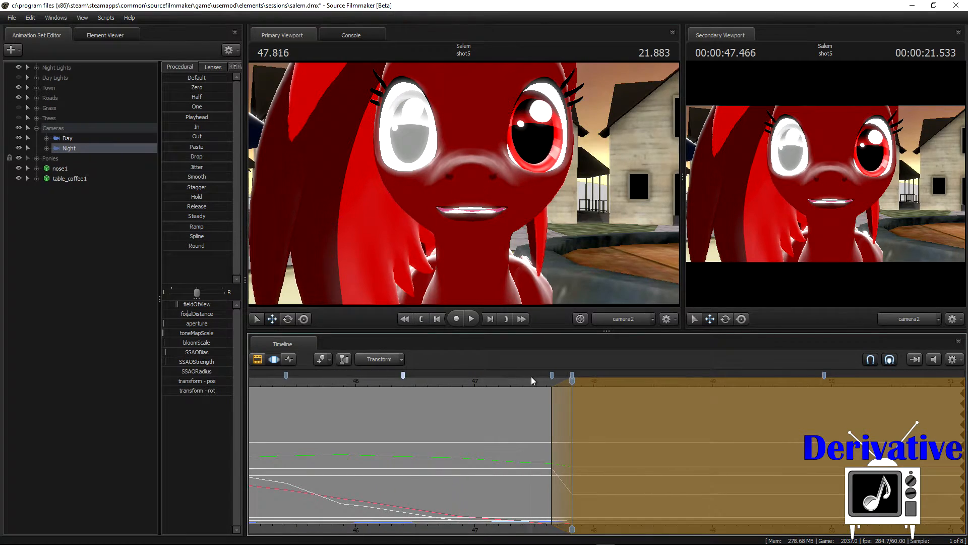
left_click(471, 319)
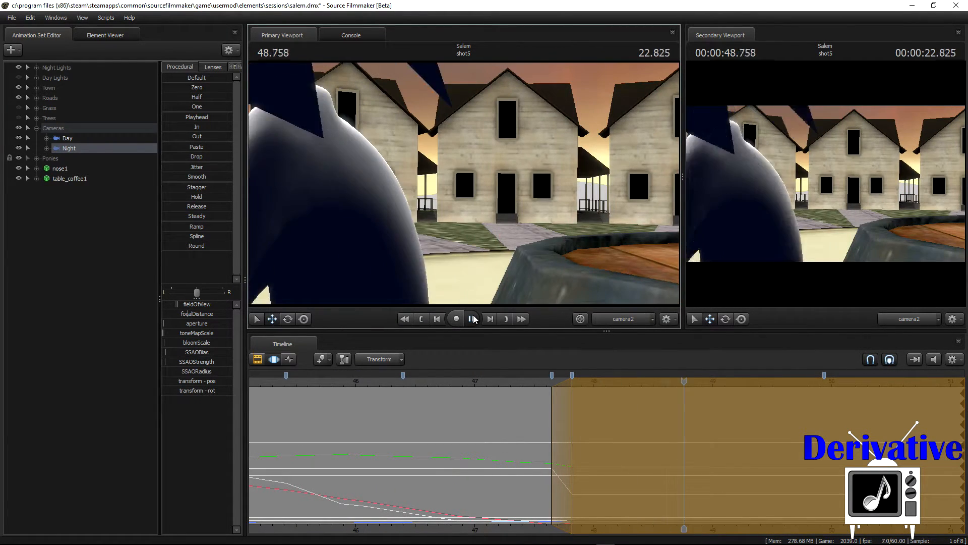
key("space")
- Move the playhead to 50.450 and set the open-ended selection to ramp in from 47.816 to that time
middle_click_drag(530, 523, 592, 415)
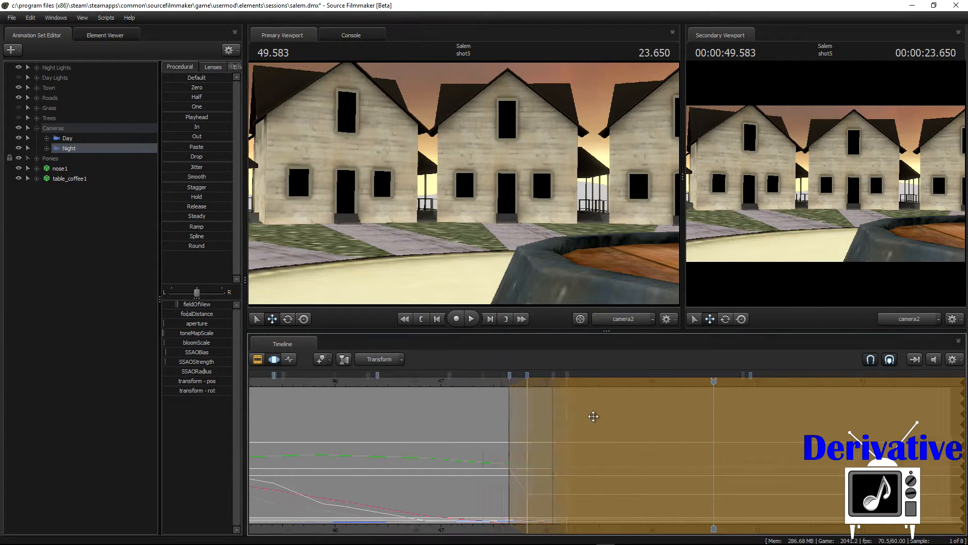
scroll(560, 457, "down", 3)
middle_click_drag(530, 523, 363, 508)
left_click(471, 319)
left_click(599, 383)
left_click_drag(451, 401, 597, 401)
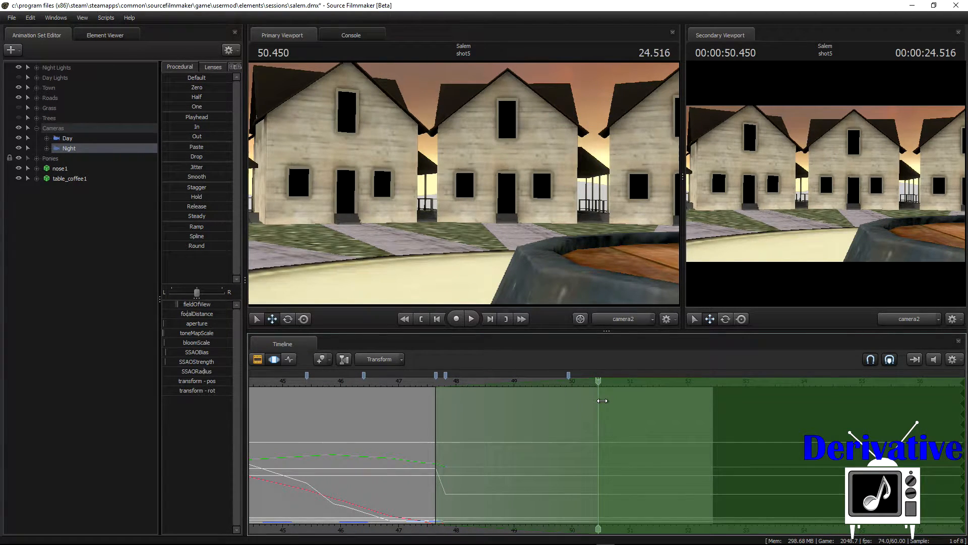
scroll(538, 417, "up", 7)
scroll(393, 445, "down", 4)
left_click_drag(366, 429, 379, 429)
- Turn and move the camera at 50.450 to frame the red pony's face in a centered close-up
left_click_drag(555, 233, 550, 205)
key("s")
key("w")
left_click_drag(464, 183, 464, 187)
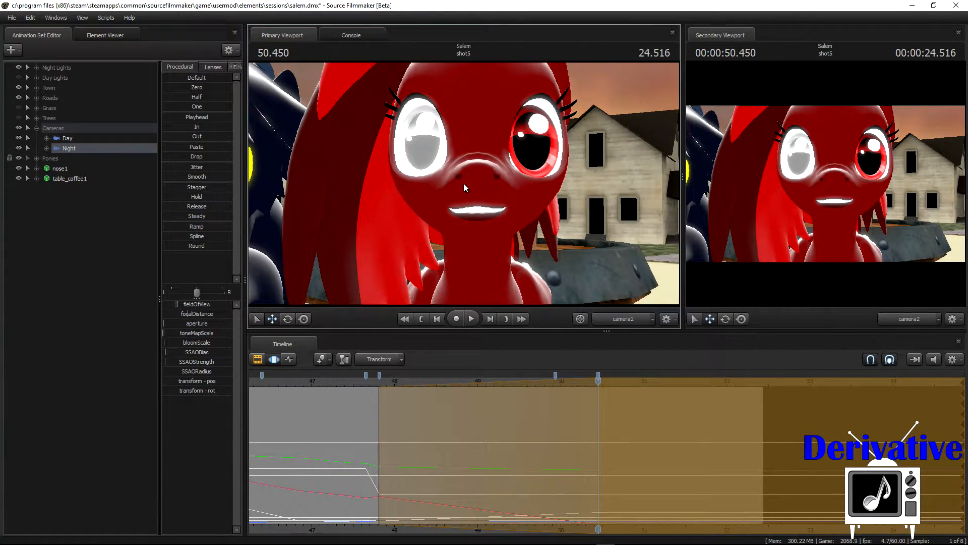
- Play back the red pony close-up from around 47.8 to check how the camera follows it
left_click(374, 388)
left_click(470, 319)
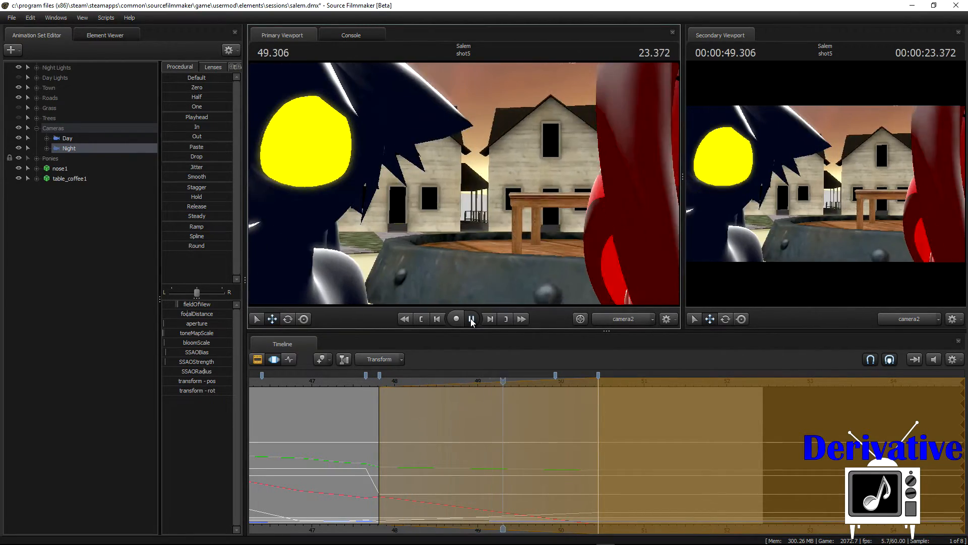
left_click(471, 319)
- Limit the selection to 47.816 through 50.450 with its peak at 48.400, and center the red pony's face in the camera there
scroll(521, 386, "up", 1)
left_click_drag(521, 386, 402, 413)
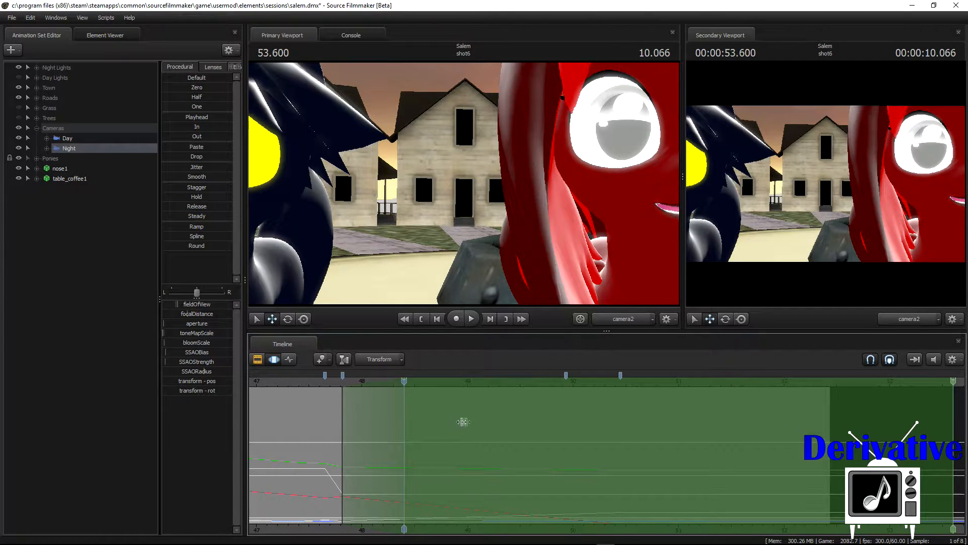
left_click_drag(431, 422, 625, 426)
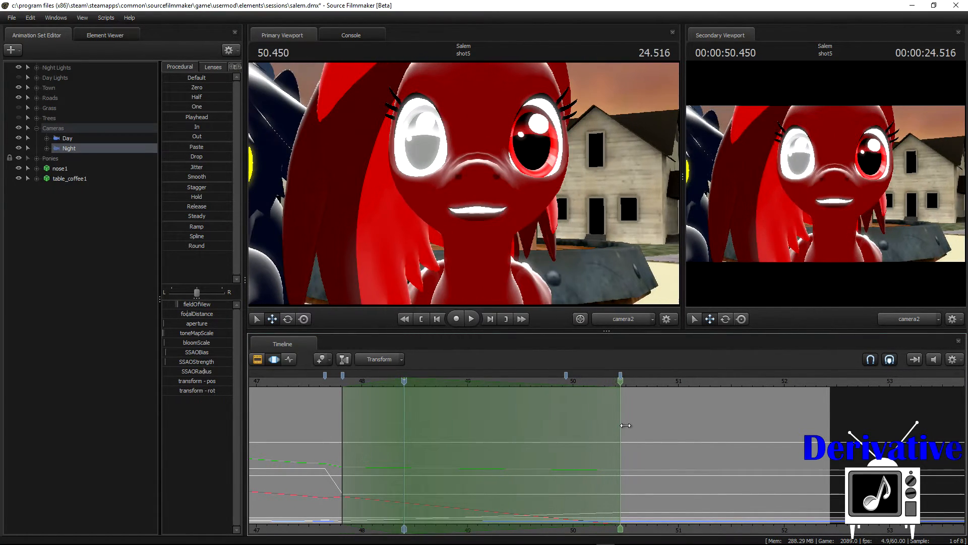
left_click_drag(525, 217, 674, 217)
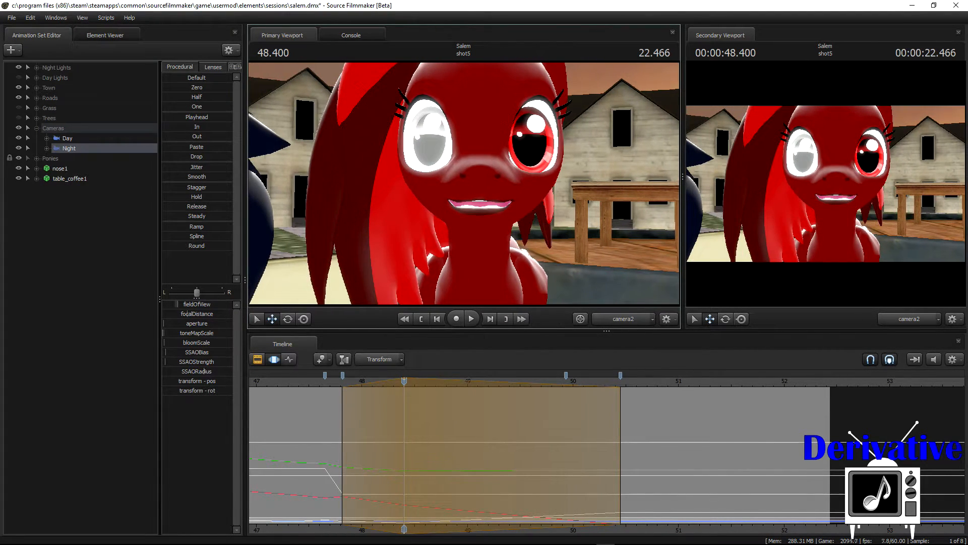
left_click(320, 386)
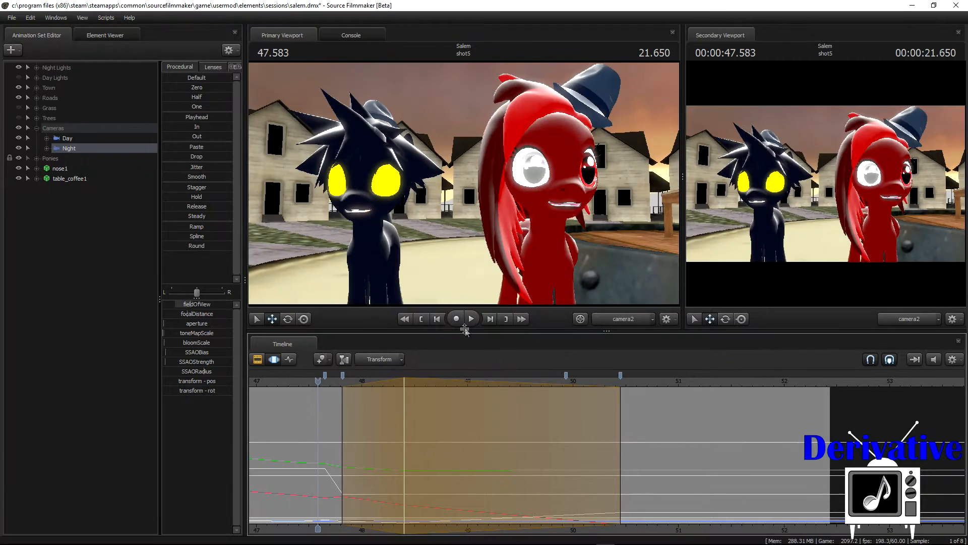
- Move the selection's peak to 49.316 and turn and shift the camera to center the red pony's face there
left_click(470, 319)
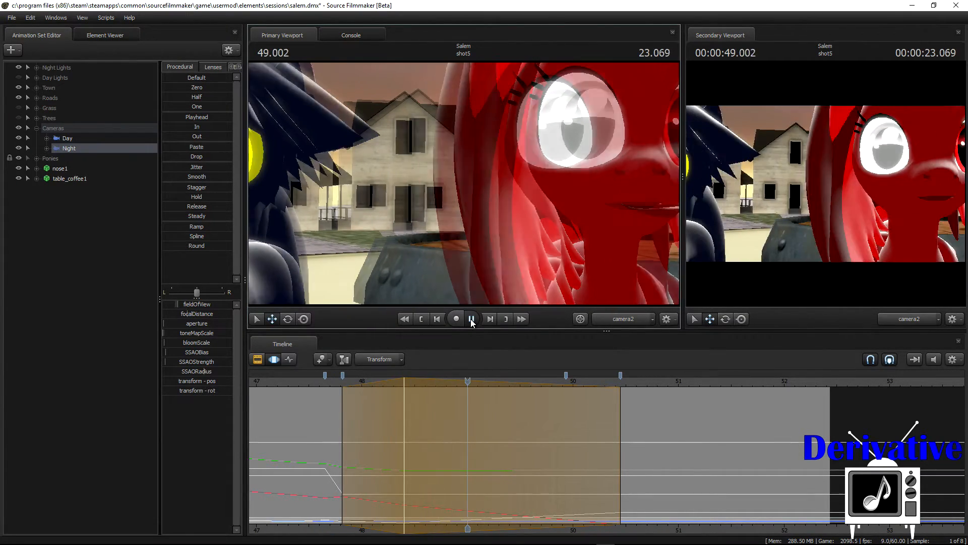
left_click(471, 318)
left_click_drag(406, 397, 498, 398)
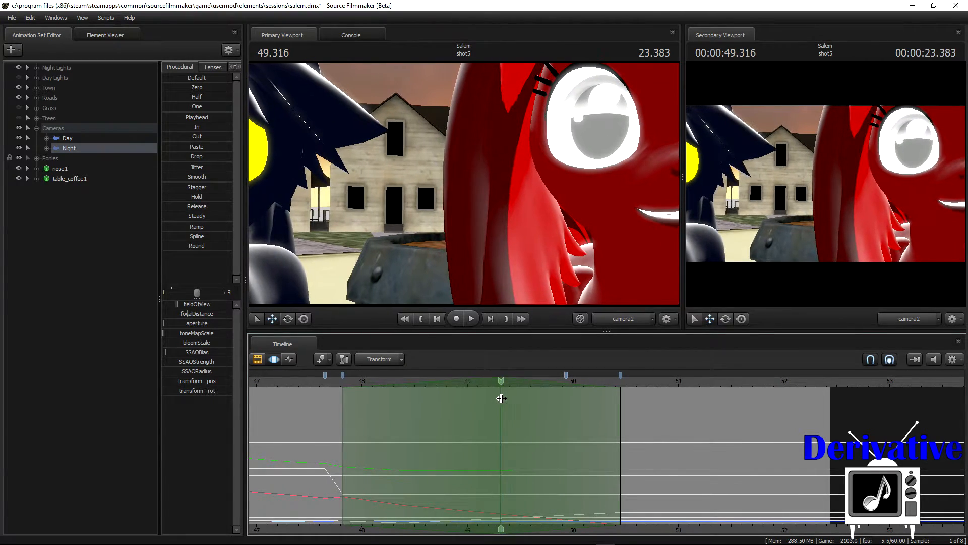
left_click_drag(530, 274, 575, 273)
key("s")
key("d")
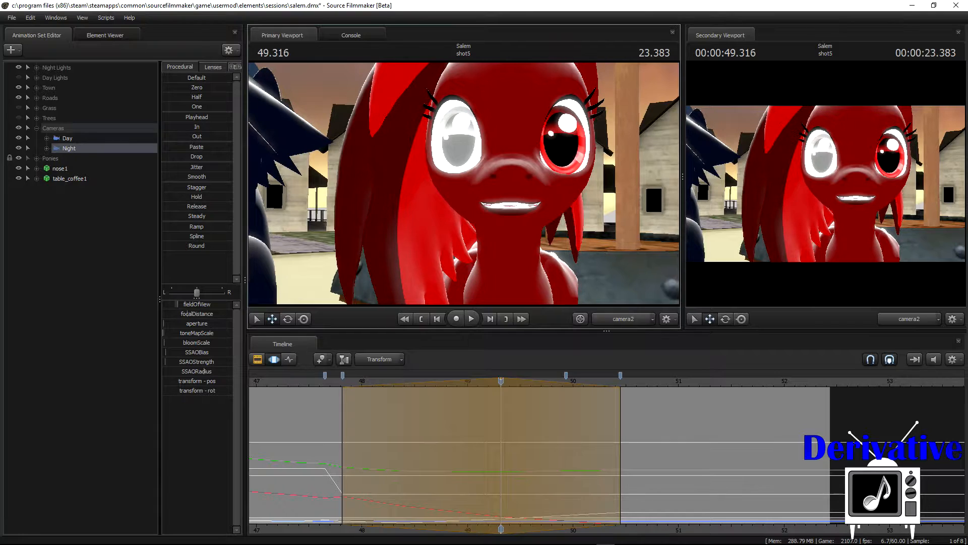
key("d")
key("a")
key("a")
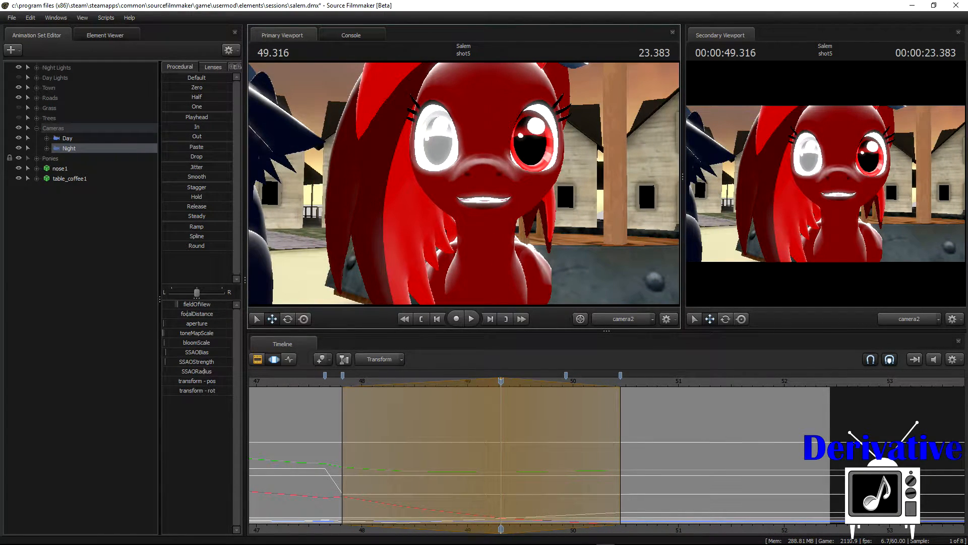
- Narrow the selection to about 49.2 through 50.450 with its peak at 49.716, and reframe the red pony's face there
left_click(322, 395)
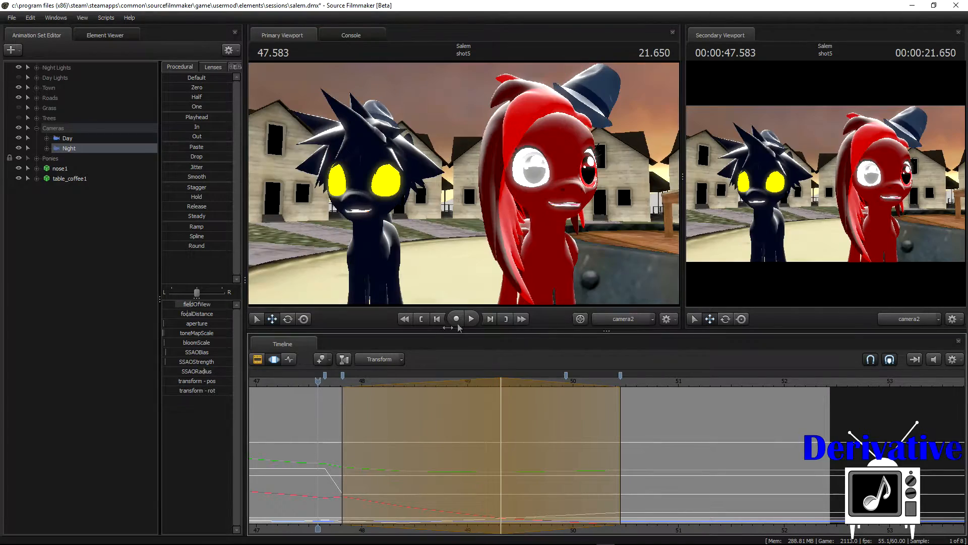
left_click(477, 317)
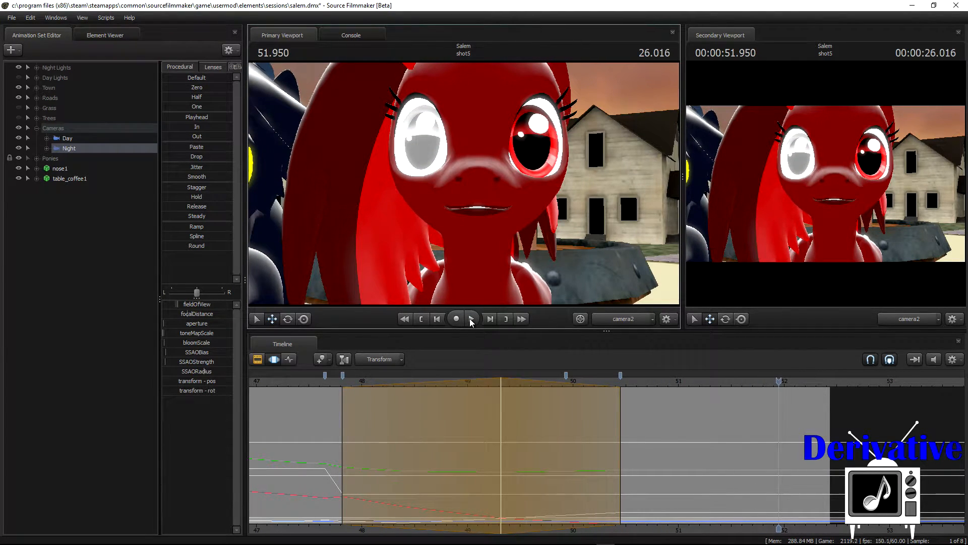
left_click_drag(341, 408, 486, 415)
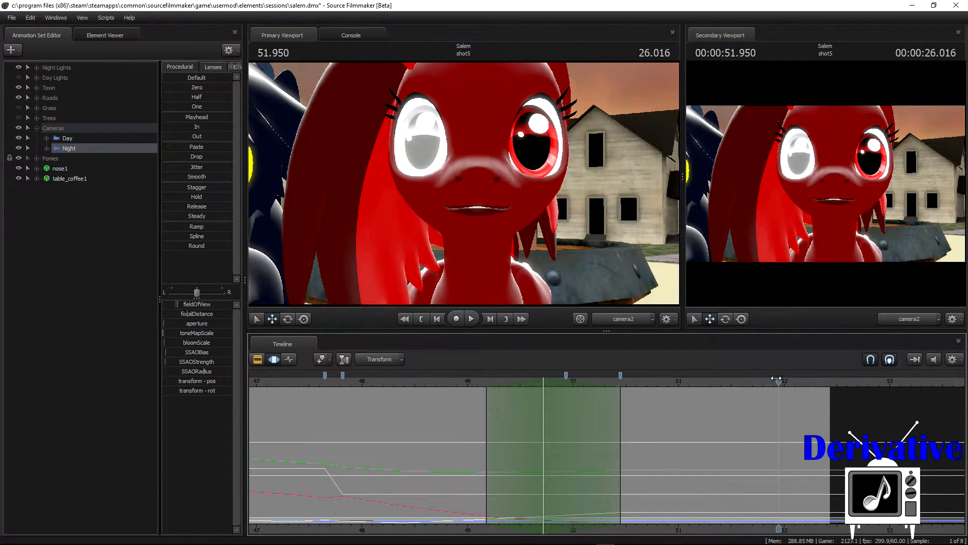
left_click_drag(587, 406, 543, 412)
key("s")
left_click_drag(464, 183, 469, 183)
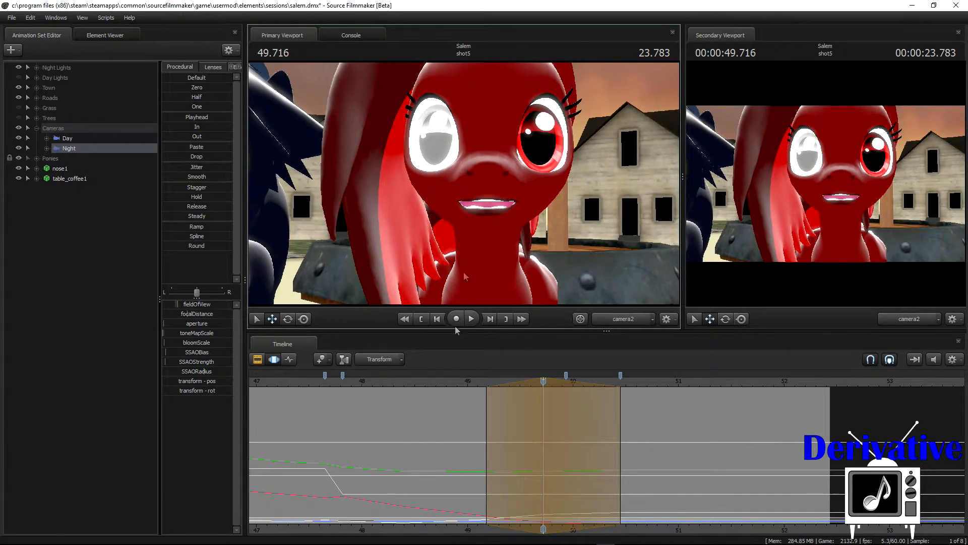
- Make the selection open-ended from about 49.7 and play back the move into the red pony close-up from around 43
left_click(470, 319)
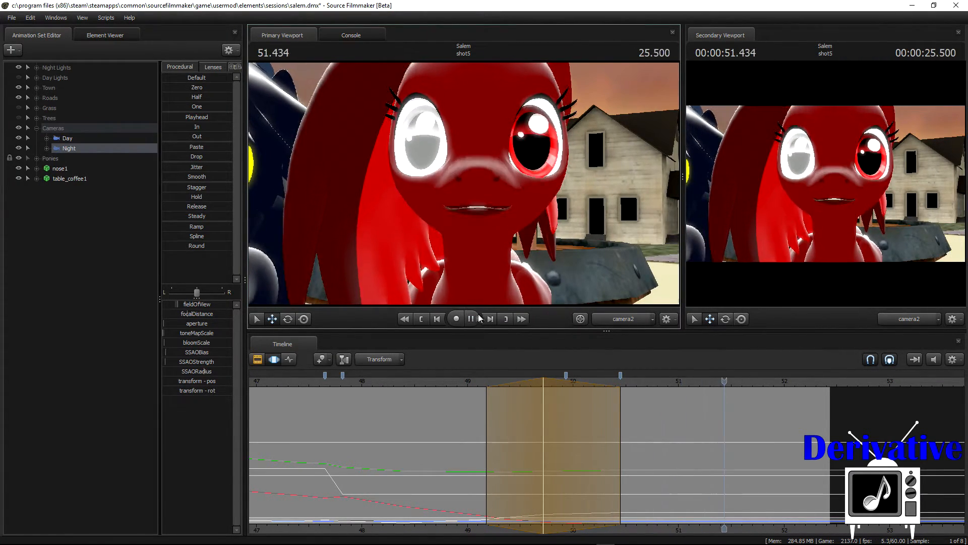
key("space")
left_click_drag(547, 406, 689, 406)
left_click_drag(964, 437, 967, 437)
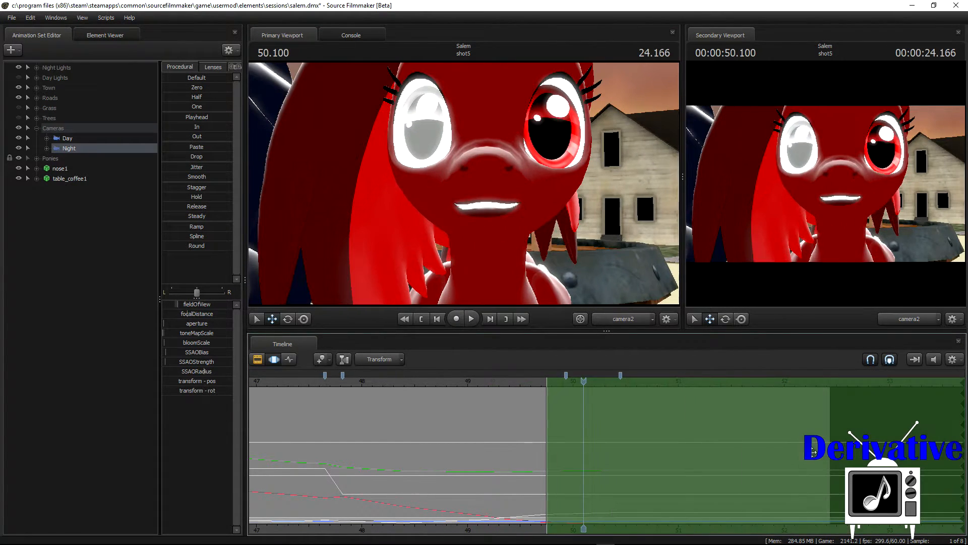
scroll(599, 413, "down", 6)
left_click(443, 382)
left_click(474, 320)
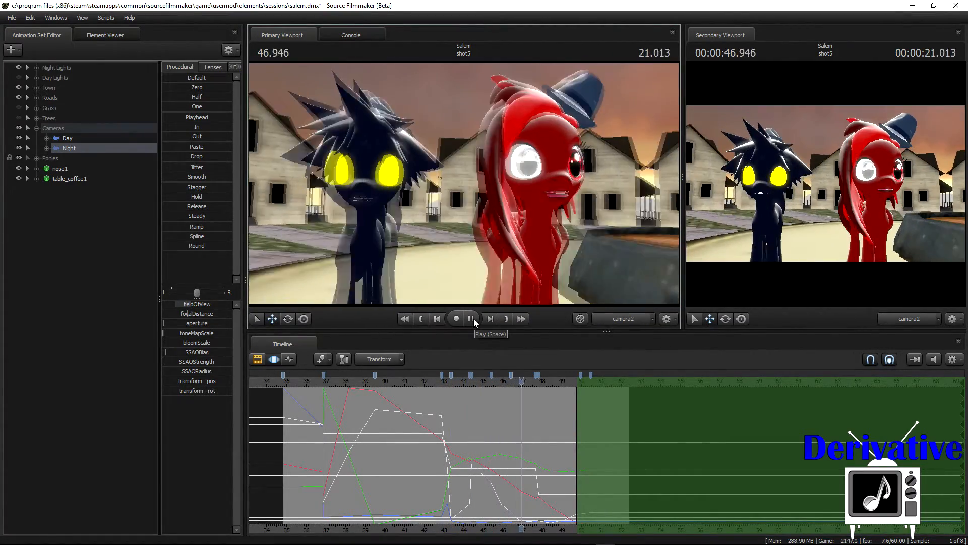
left_click(474, 319)
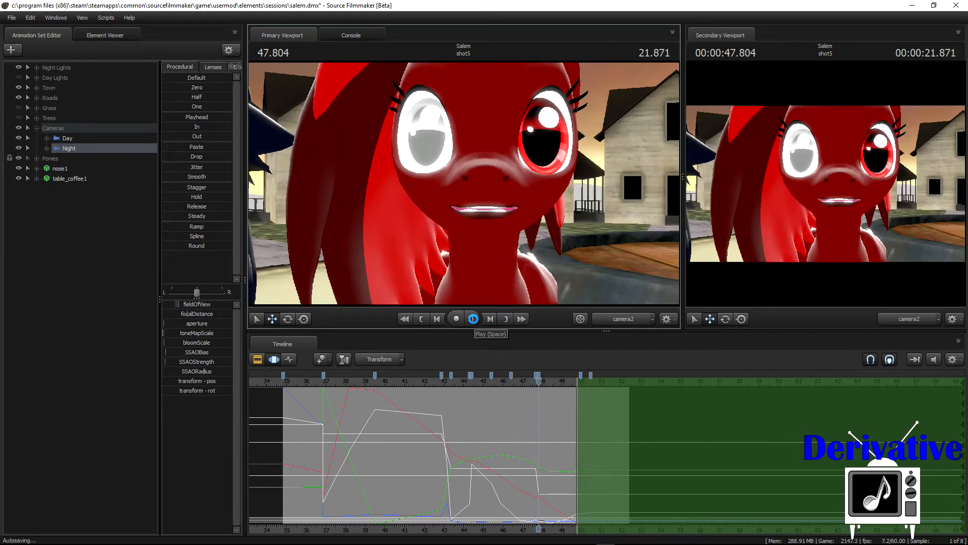
left_click(474, 319)
- Set the open-ended selection to ramp in from 50.450 to 50.533, with the playhead at 50.533
scroll(601, 393, "up", 3)
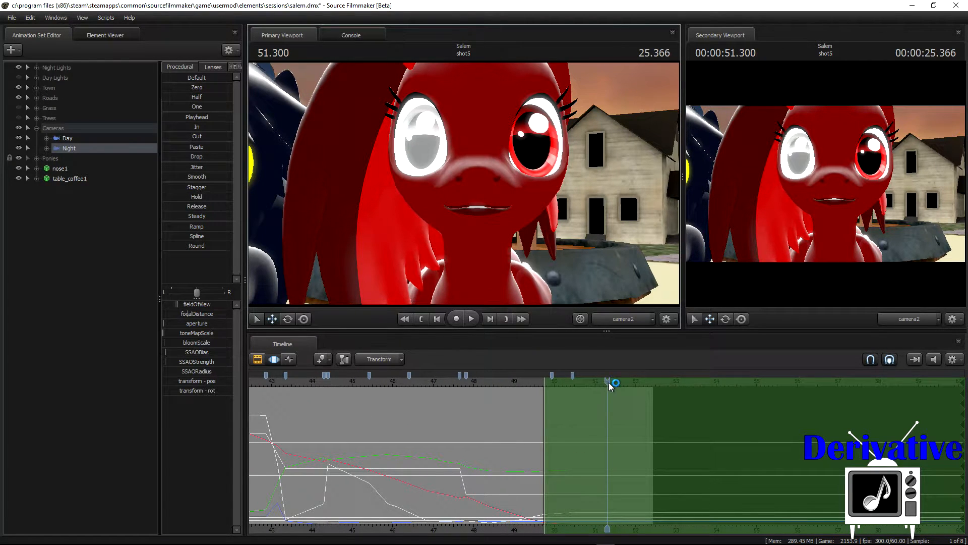
left_click_drag(609, 384, 573, 384)
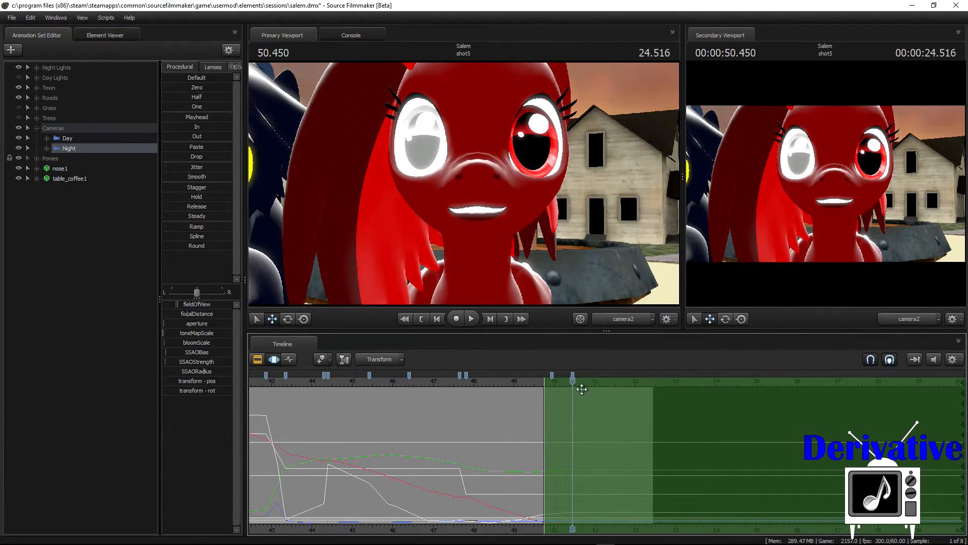
scroll(582, 389, "up", 2)
mouse_move(539, 410)
left_mouse_down()
mouse_move(585, 413)
mouse_move(567, 411)
mouse_move(586, 384)
left_mouse_up()
scroll(581, 413, "up", 4)
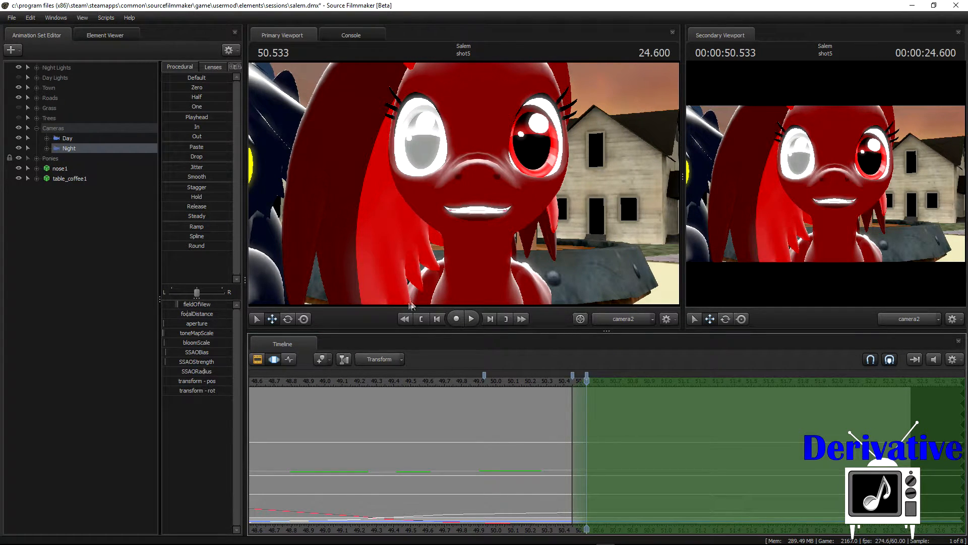
- Turn the camera at 50.533 to frame the dark pony's yellow-eyed face, and play back the turn from around 50.17
left_click_drag(457, 224, 318, 224)
mouse_move(464, 184)
left_mouse_down()
mouse_move(474, 191)
mouse_move(454, 182)
mouse_move(464, 184)
left_mouse_up()
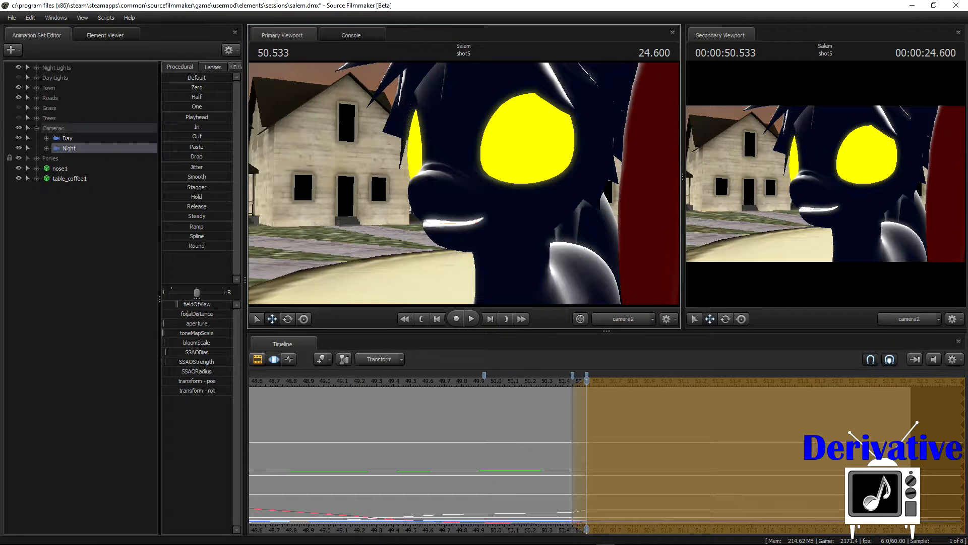
left_click(525, 380)
left_click(471, 318)
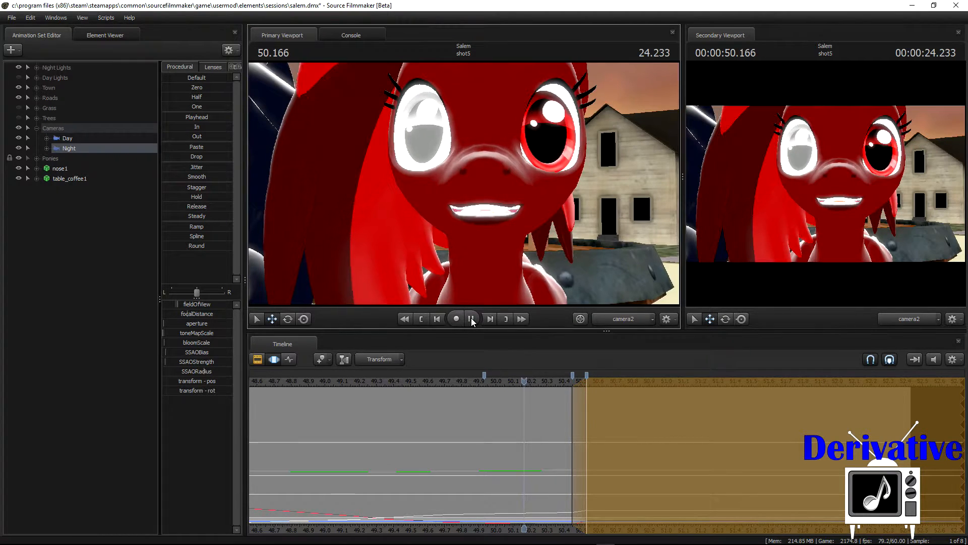
left_click(472, 319)
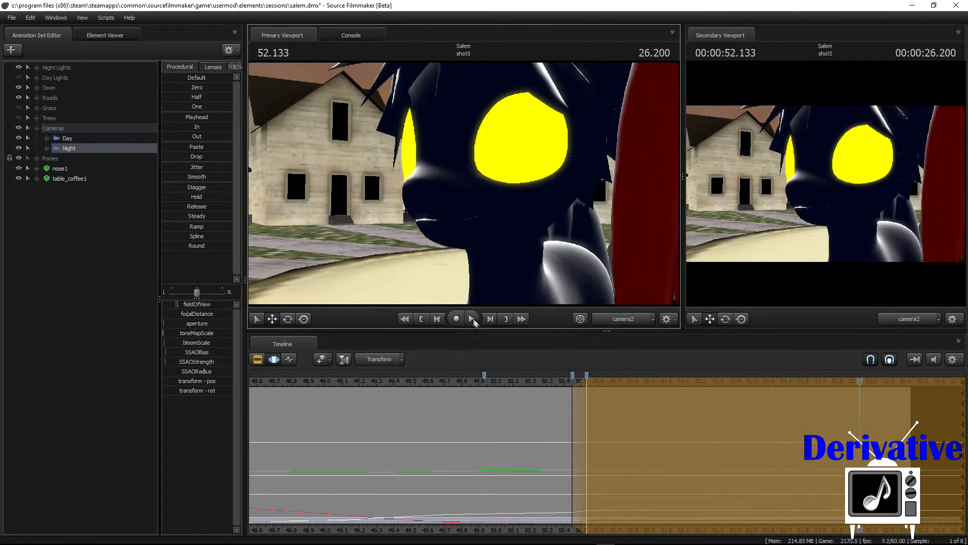
- Ramp the open-ended selection from 50.533 to 52.316 and widen the Night camera's field of view slightly for a slow zoom-out
left_click(654, 461)
left_click_drag(590, 431, 911, 430)
left_click_drag(580, 437, 594, 438)
left_click_drag(865, 382, 894, 398)
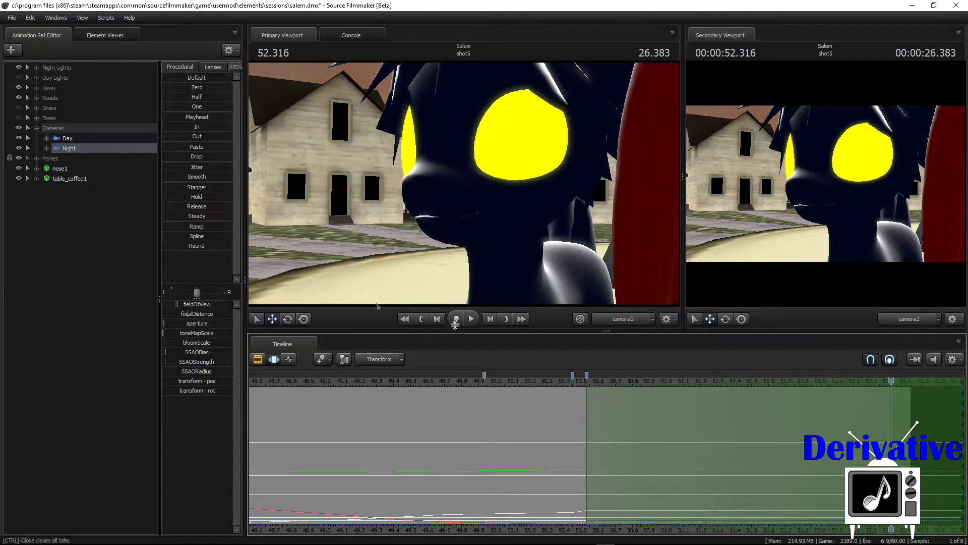
left_click_drag(210, 307, 217, 307)
left_click(472, 318)
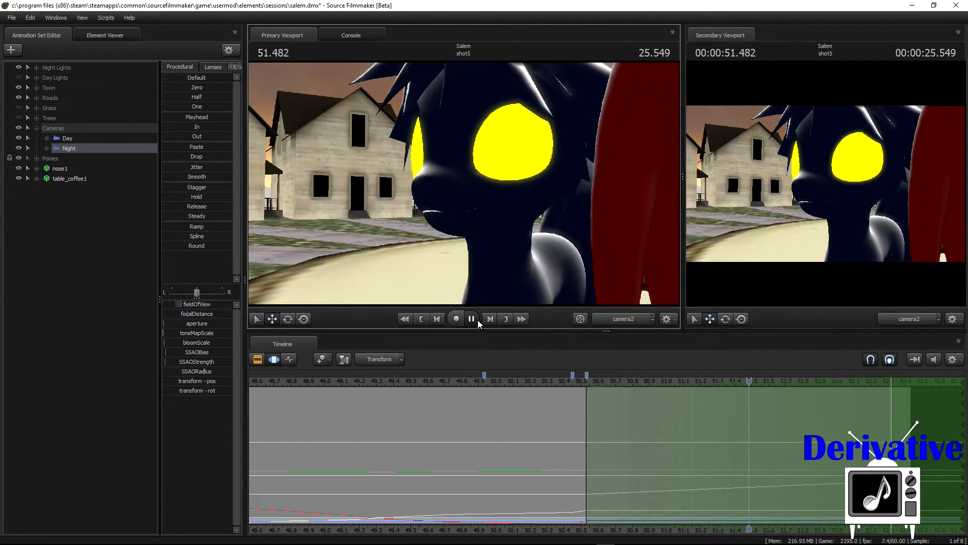
left_click(477, 319)
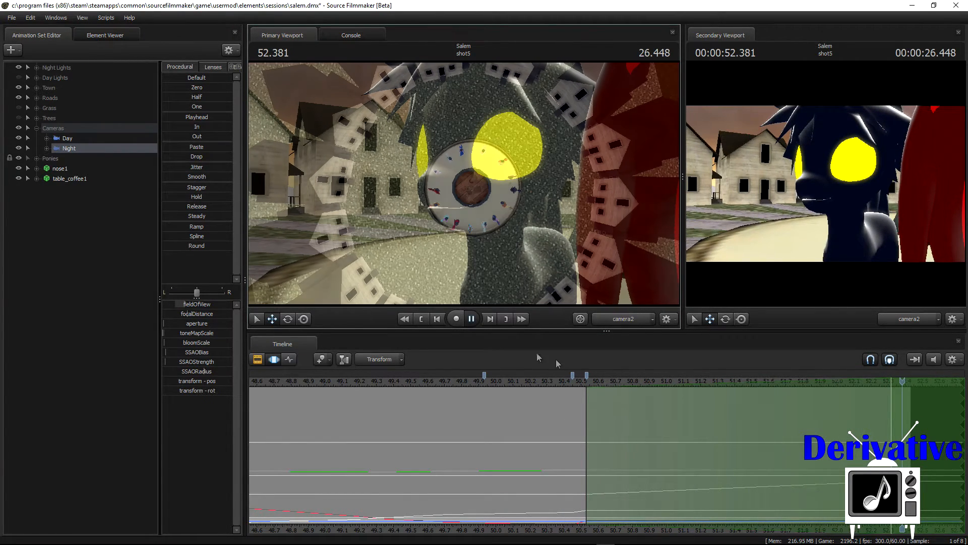
- Show the whole shot sequence in the clip editor and play back shot5 from its start at 34.833
left_click_drag(892, 411, 139, 415)
scroll(508, 484, "down", 4)
left_click(257, 359)
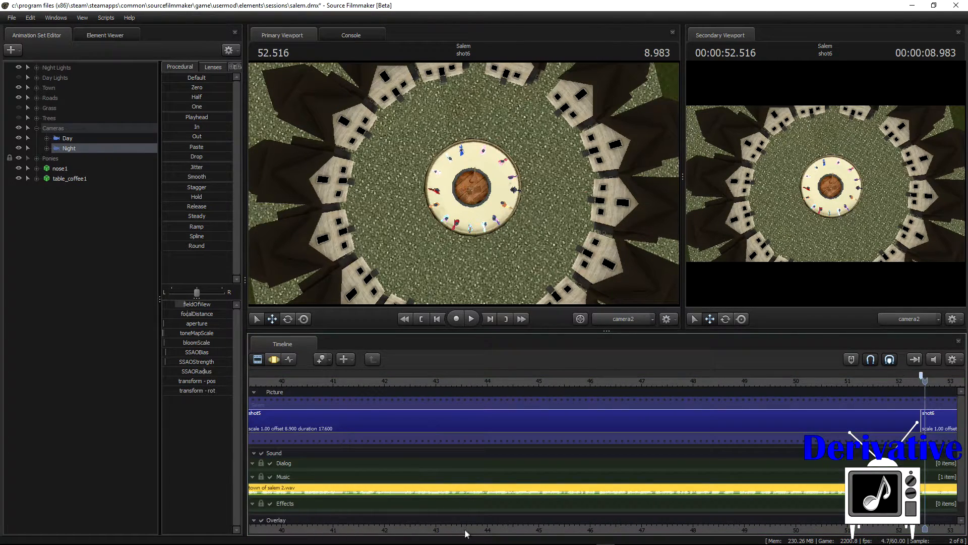
scroll(579, 473, "down", 6)
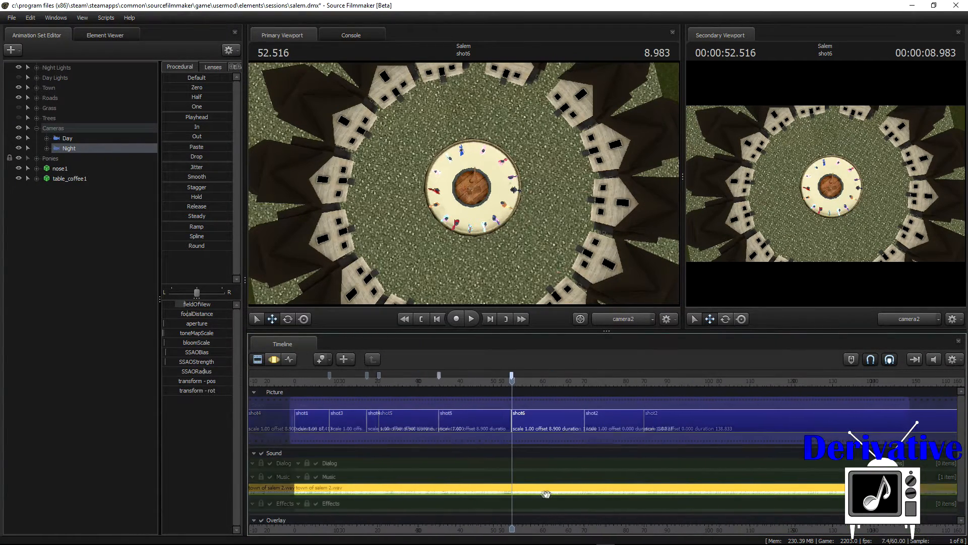
scroll(544, 493, "down", 3)
left_click(421, 319)
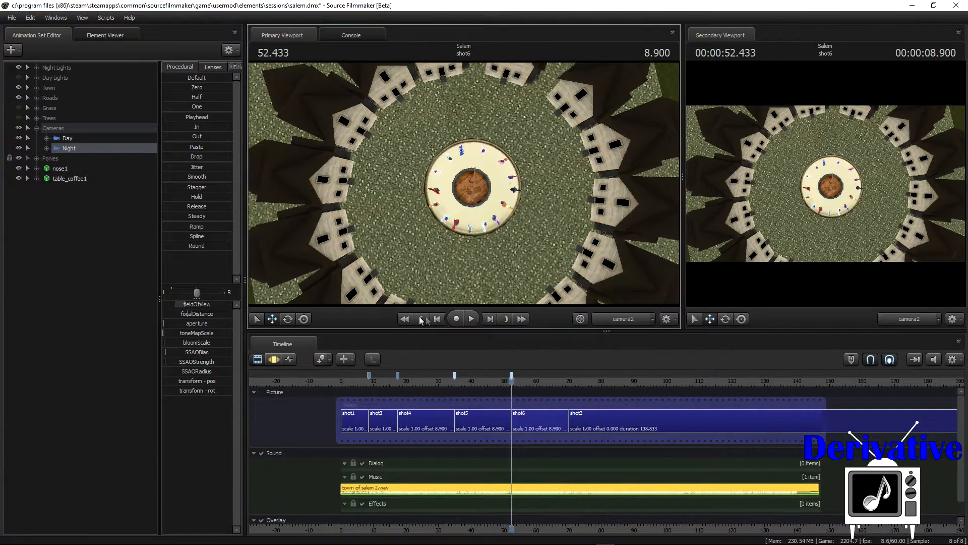
left_click(436, 319)
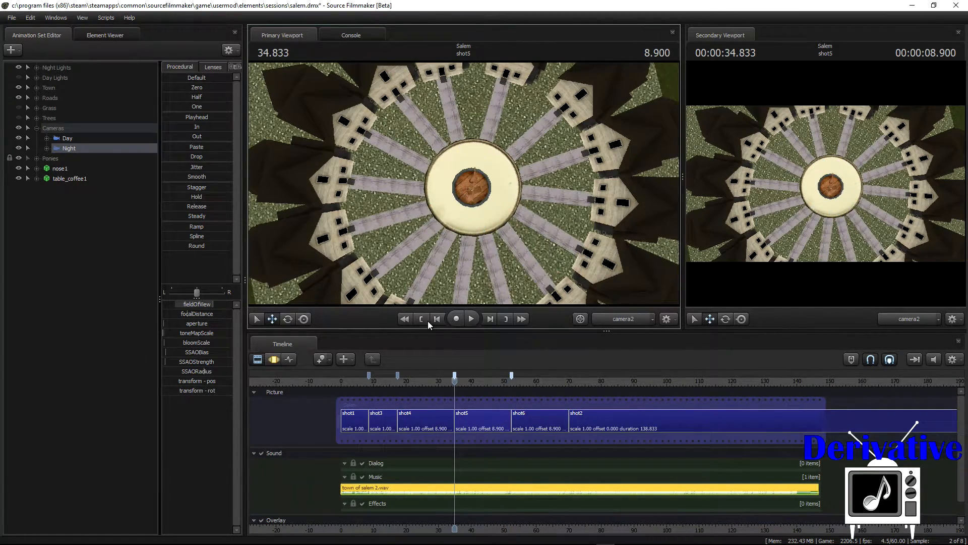
left_click(470, 320)
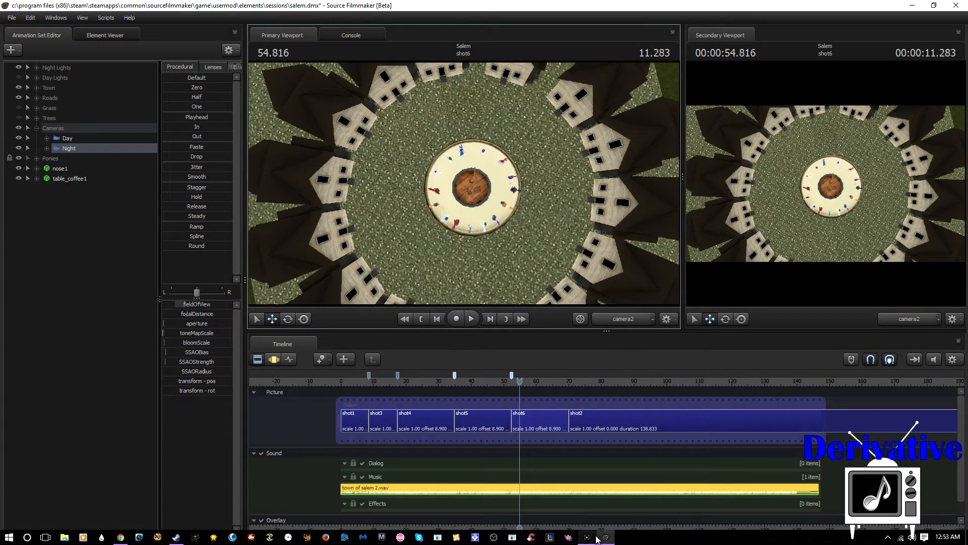
key("alt+Tab")
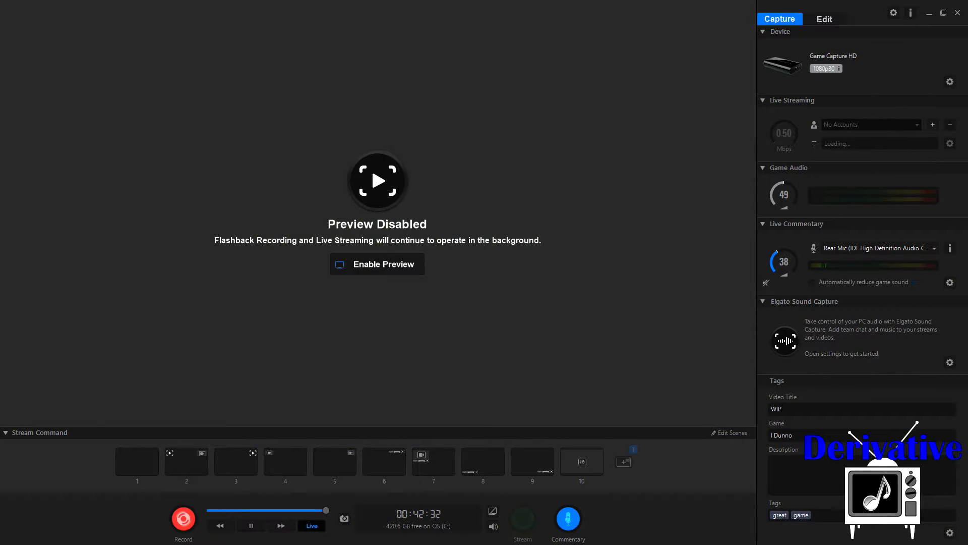
left_click(931, 15)
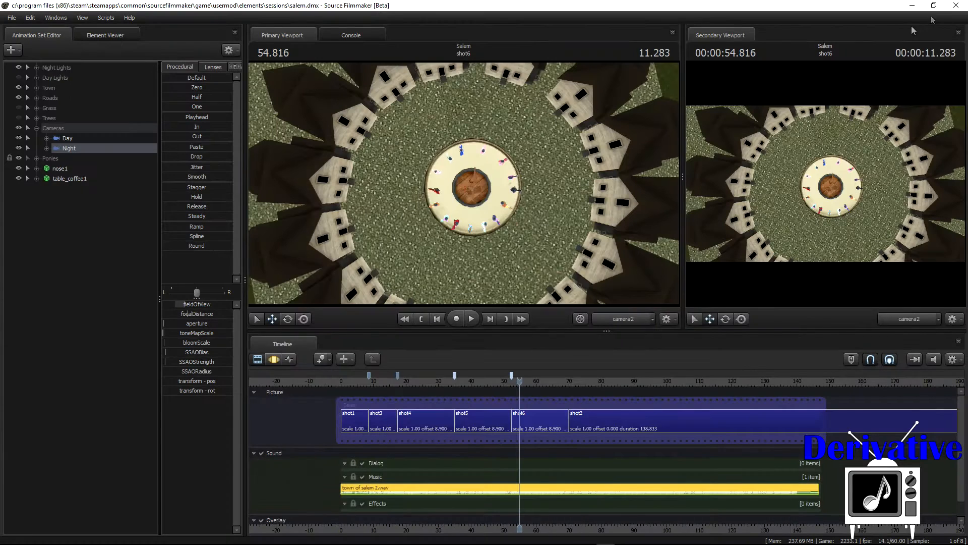
- Select shot5 and play it through once more from its beginning to about 52 to review the camera work
left_click(481, 383)
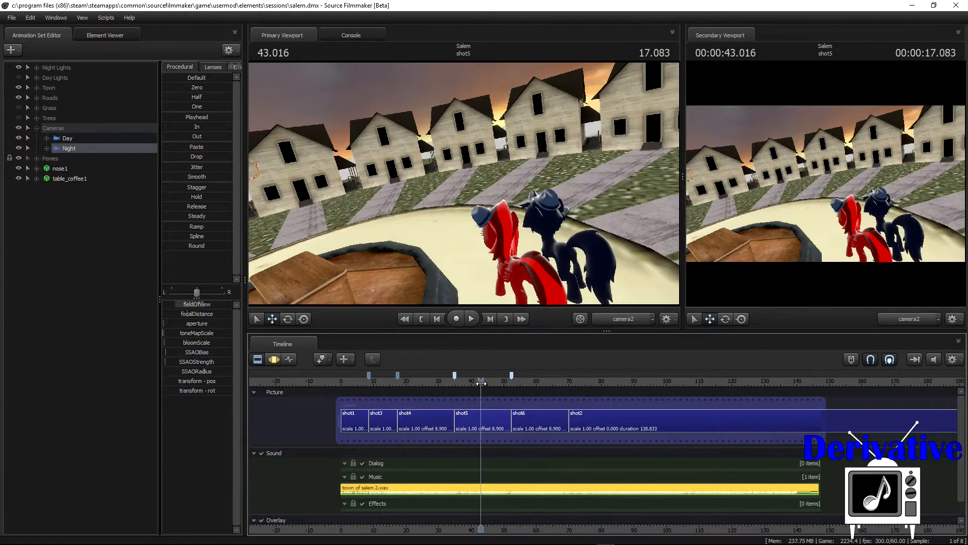
left_click(493, 420)
scroll(454, 383, "up", 3)
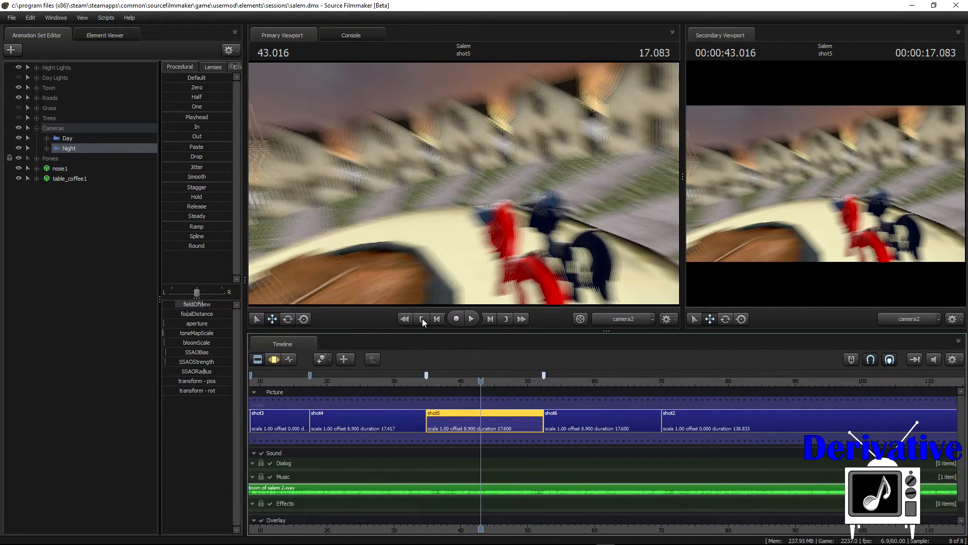
left_click(423, 319)
left_click(472, 319)
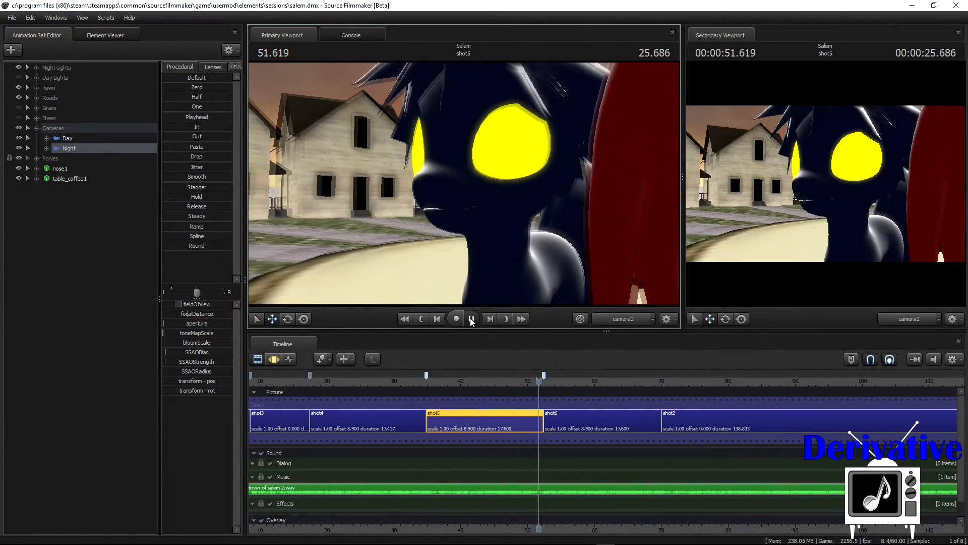
key("space")
- Open shot5 in the motion editor and ramp the open-ended selection in from 50.450 to about 51.2
scroll(570, 421, "up", 5)
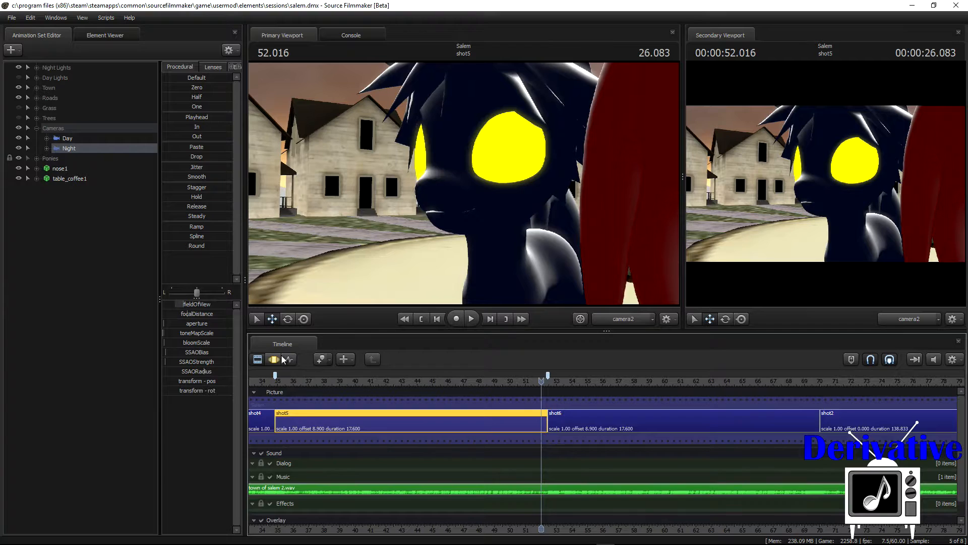
left_click(279, 359)
mouse_move(253, 432)
left_mouse_down()
mouse_move(508, 432)
mouse_move(473, 432)
left_mouse_up()
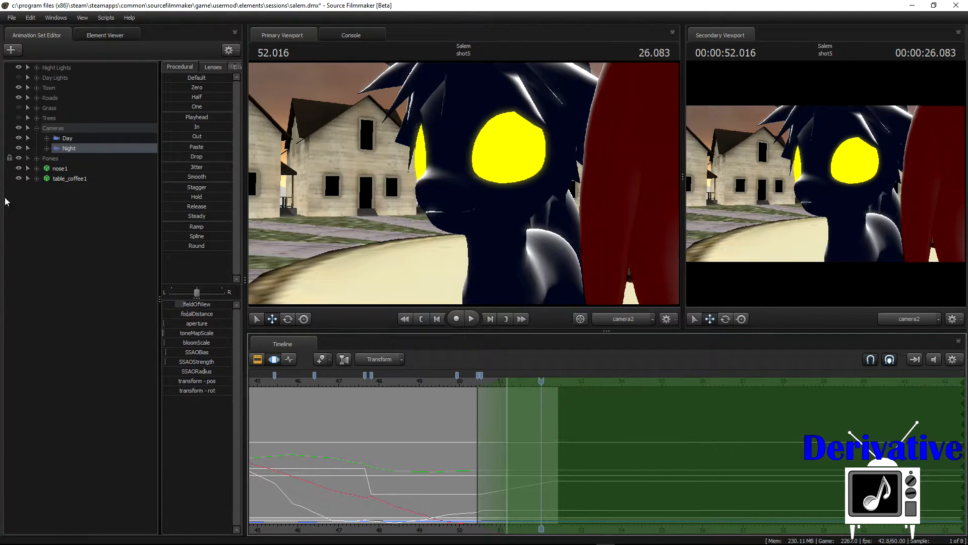
- Select OC 2 in the Ponies group and, through the Work Camera, move the red pony off the round platform onto the path
left_click(37, 158)
left_click(69, 189)
left_click(601, 322)
left_click_drag(579, 255, 578, 287)
mouse_move(447, 179)
left_mouse_down()
mouse_move(438, 246)
mouse_move(451, 264)
left_mouse_up()
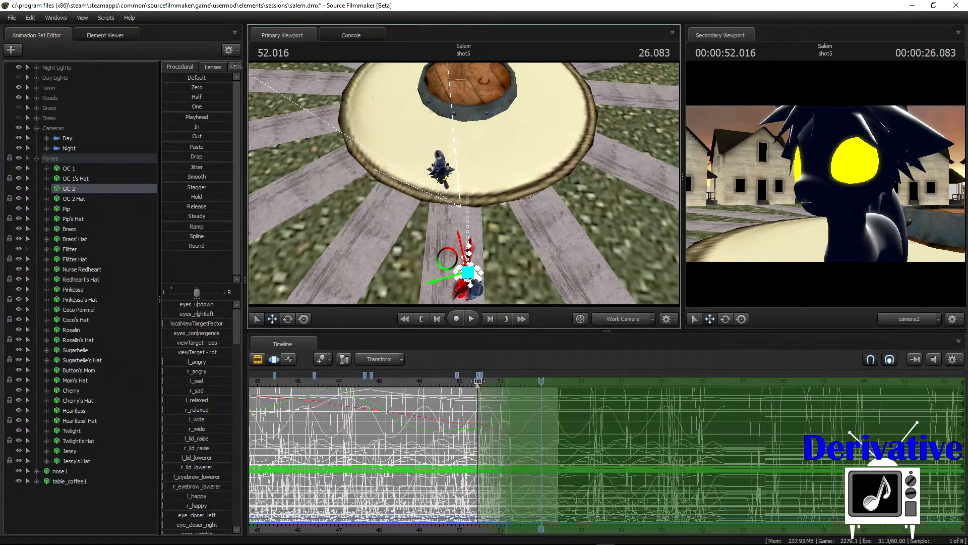
left_click(471, 319)
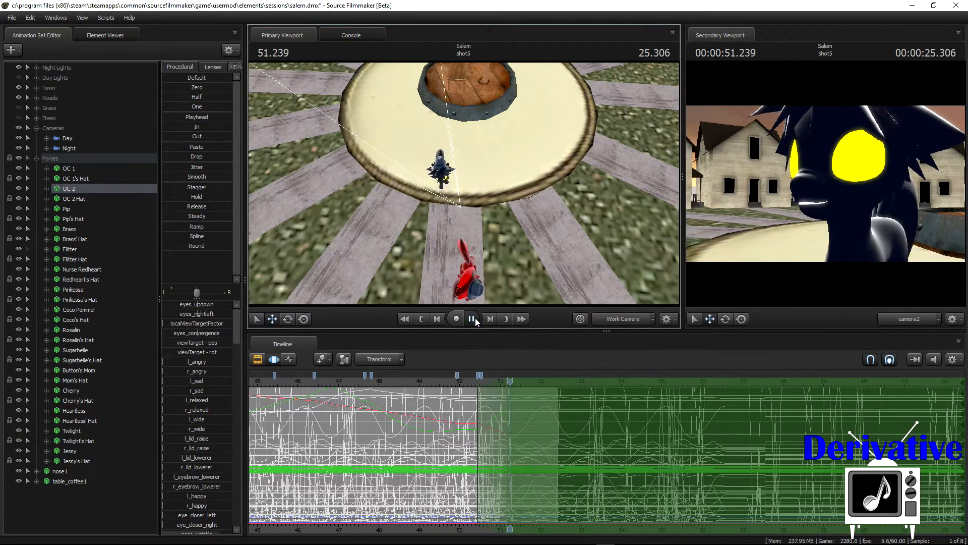
- Play back the end of shot5 from about 49.8 to 52.25 to review the red pony leaving the platform
left_click(475, 319)
left_click(450, 382)
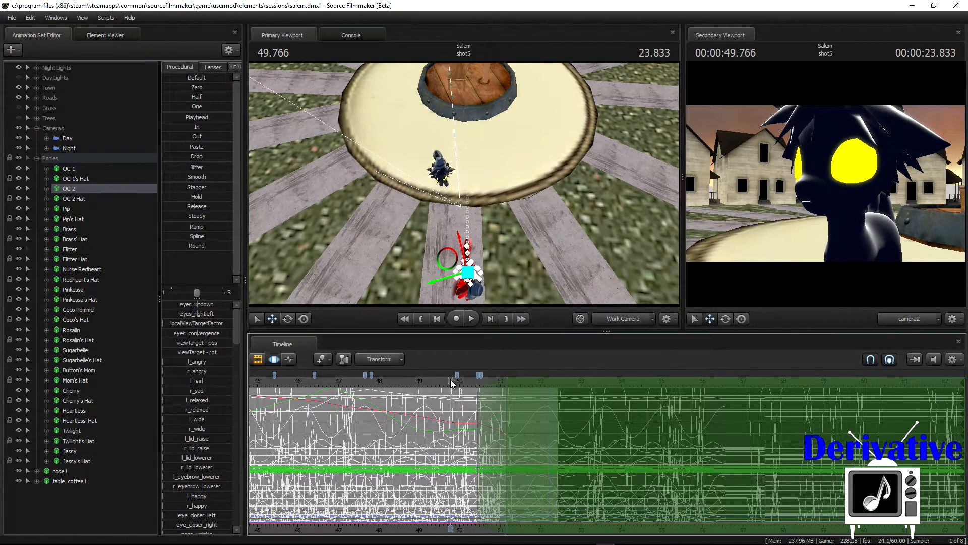
left_click(474, 319)
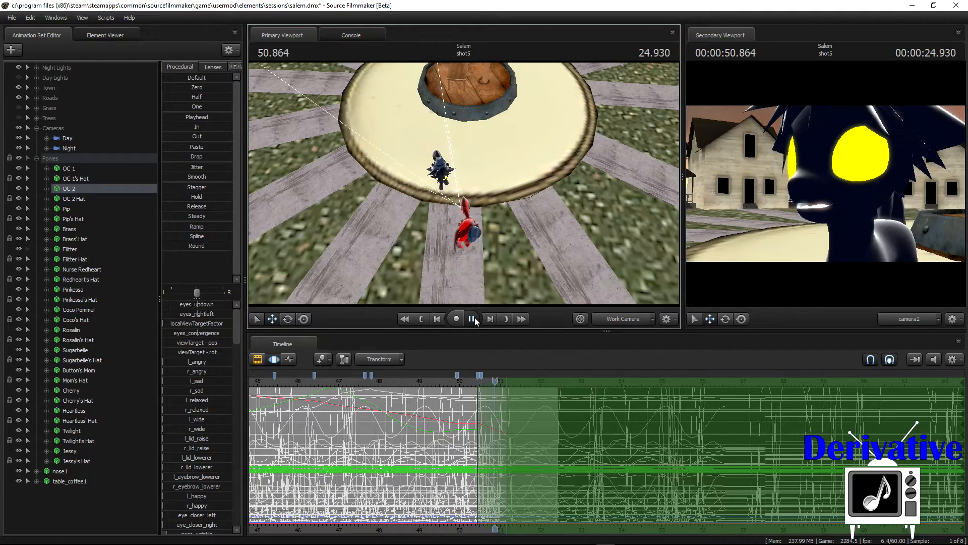
left_click(473, 319)
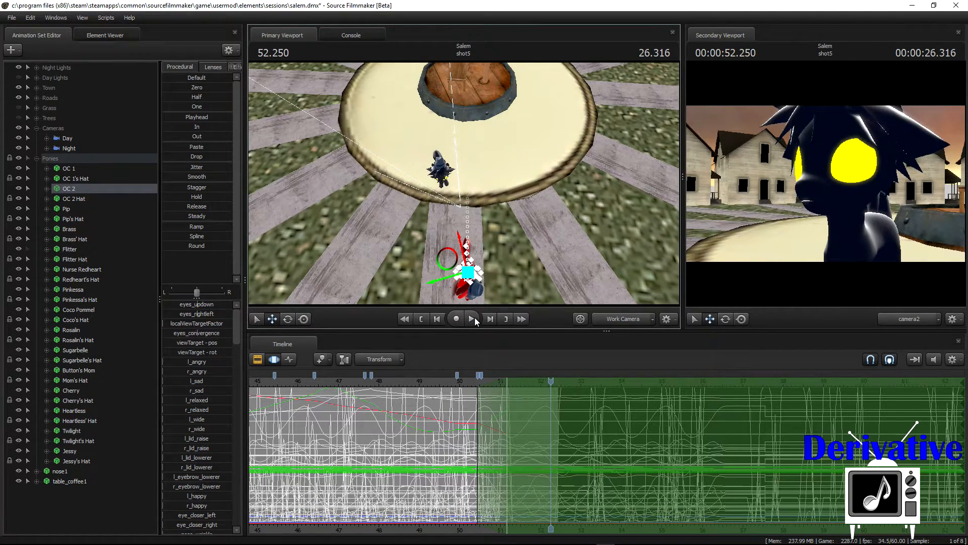
- Reset the time selection and make it open-ended from a hard start at 50.450, without a ramp
key("ctrl+a")
scroll(450, 430, "down", 3)
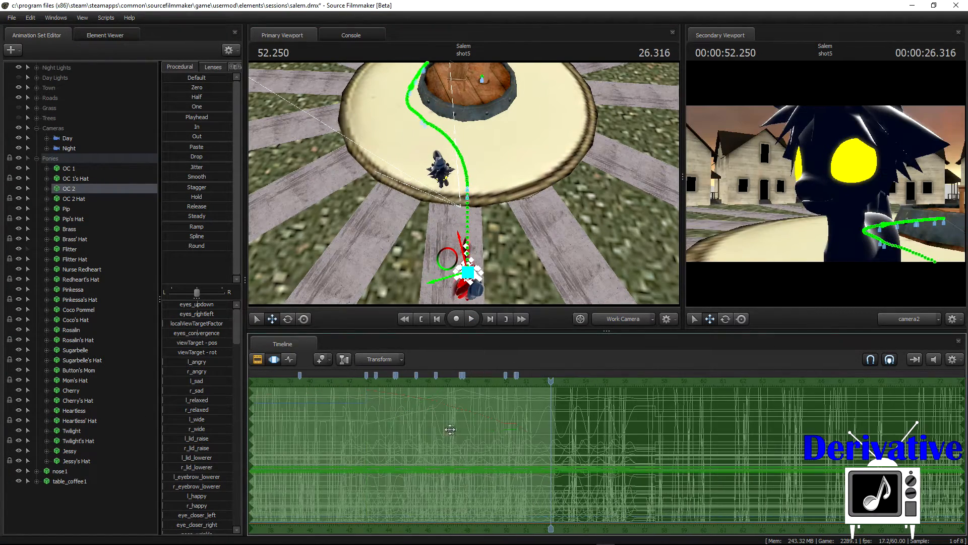
scroll(494, 419, "up", 3)
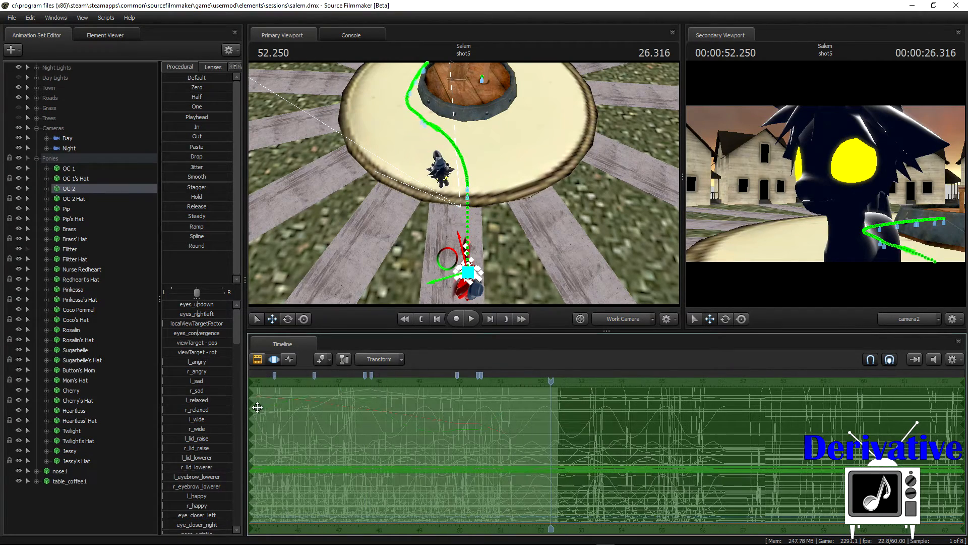
left_click_drag(252, 408, 479, 412)
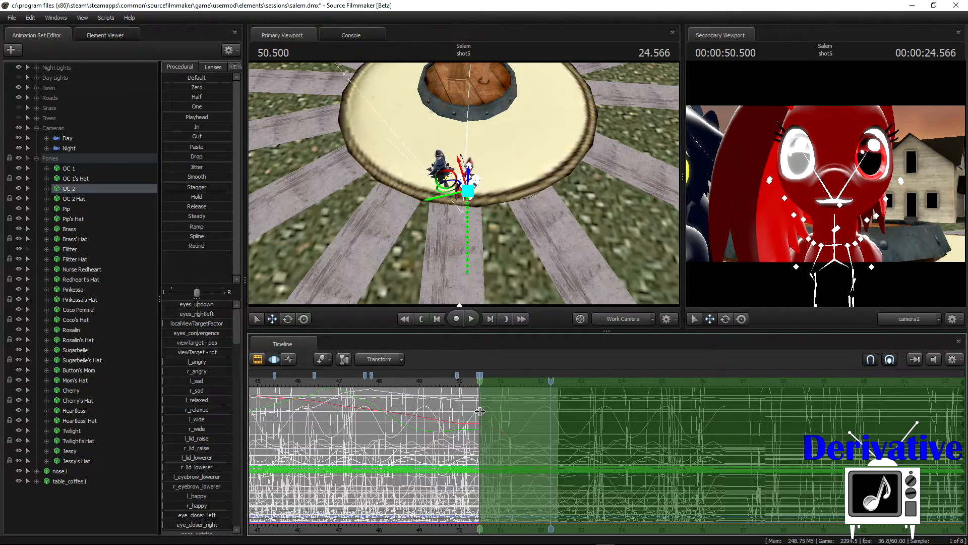
scroll(541, 398, "up", 2)
left_click_drag(549, 384, 440, 385)
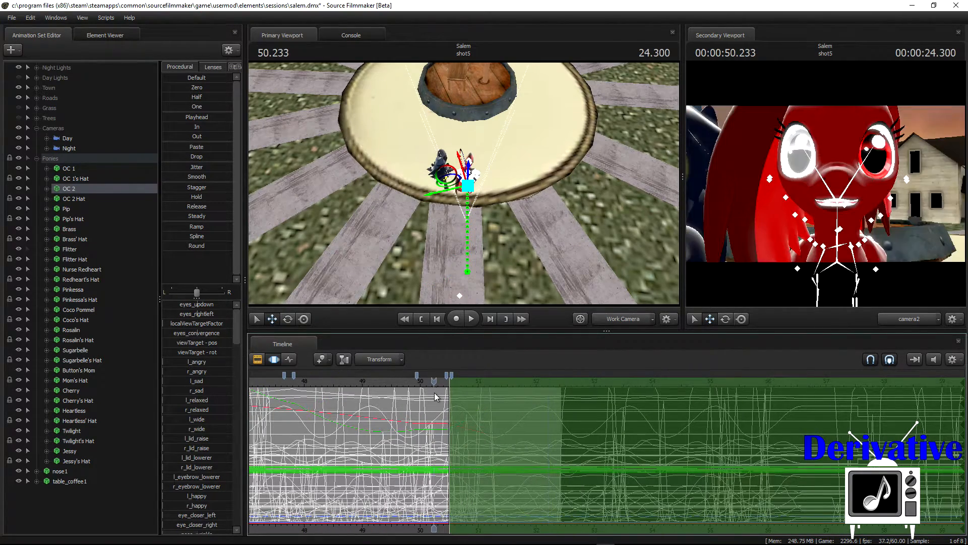
scroll(443, 388, "up", 2)
left_click(466, 388)
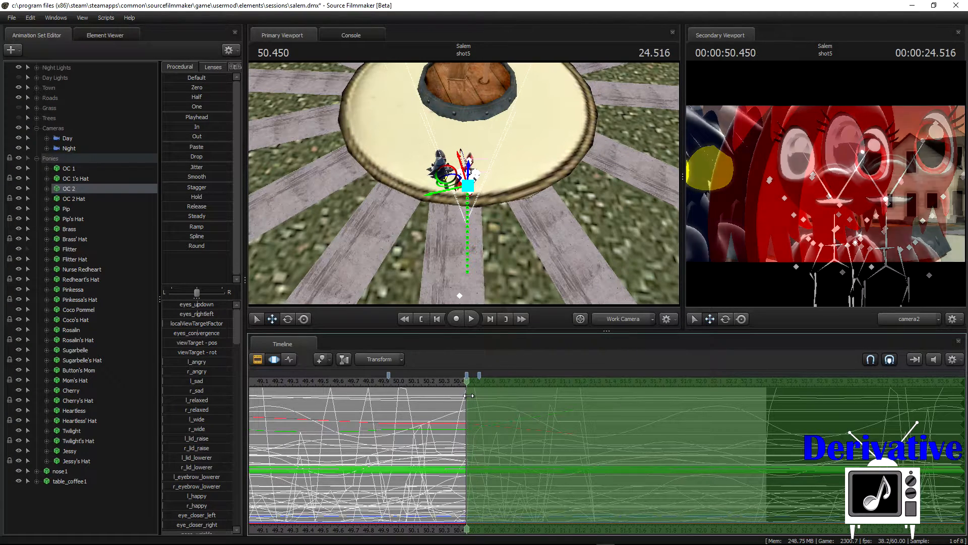
scroll(468, 395, "up", 2)
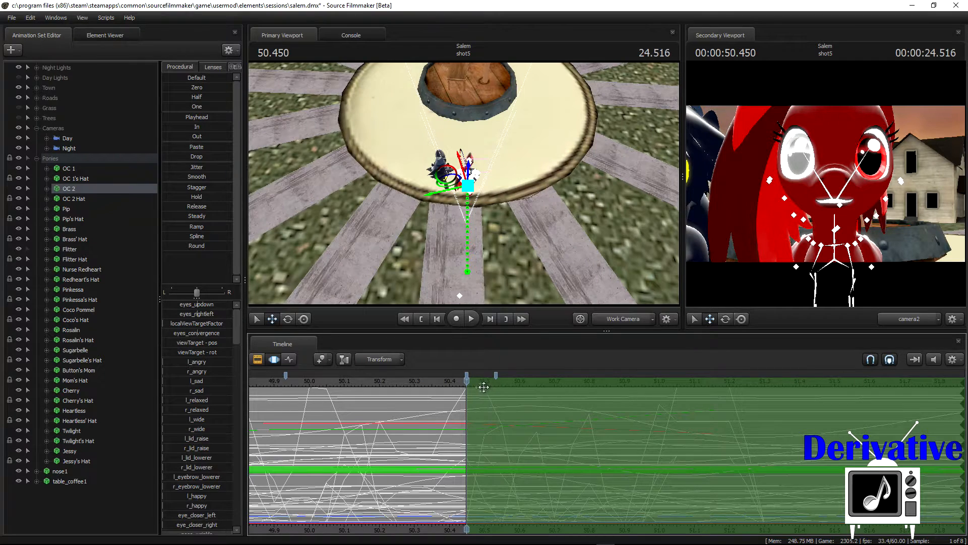
- Apply the full Playhead preset from 50.450 to all Heartless controls except Flexes, and play back the result
left_click(74, 412)
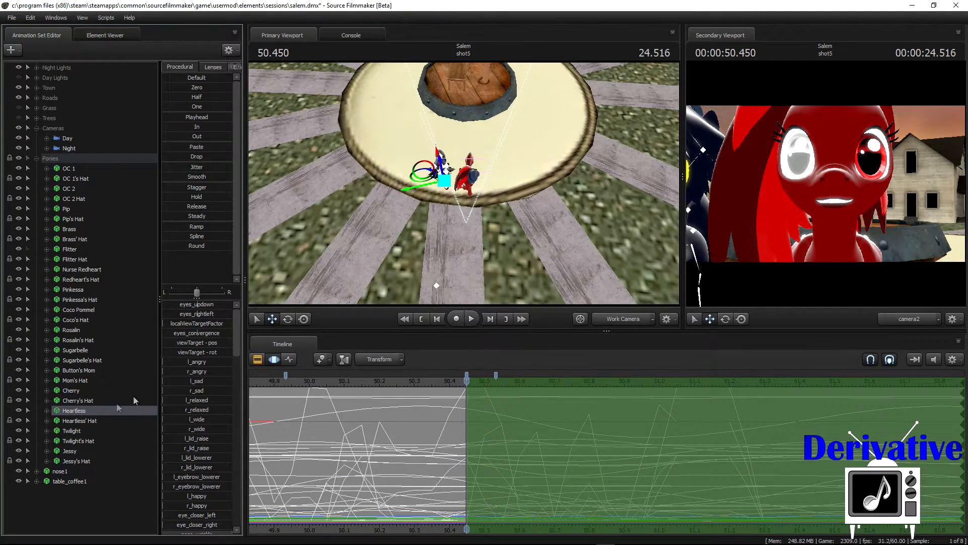
left_click(47, 411)
left_click(56, 420)
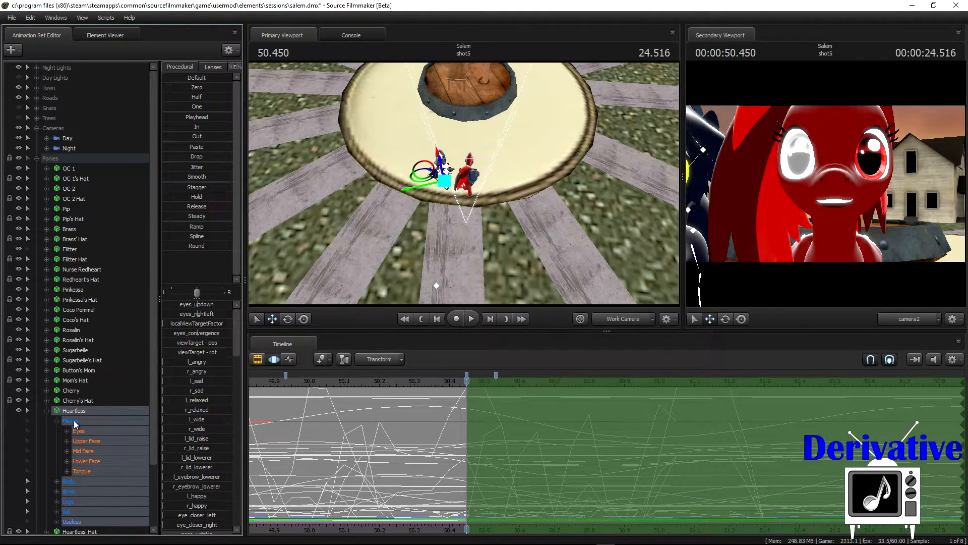
left_click(73, 421, "ctrl")
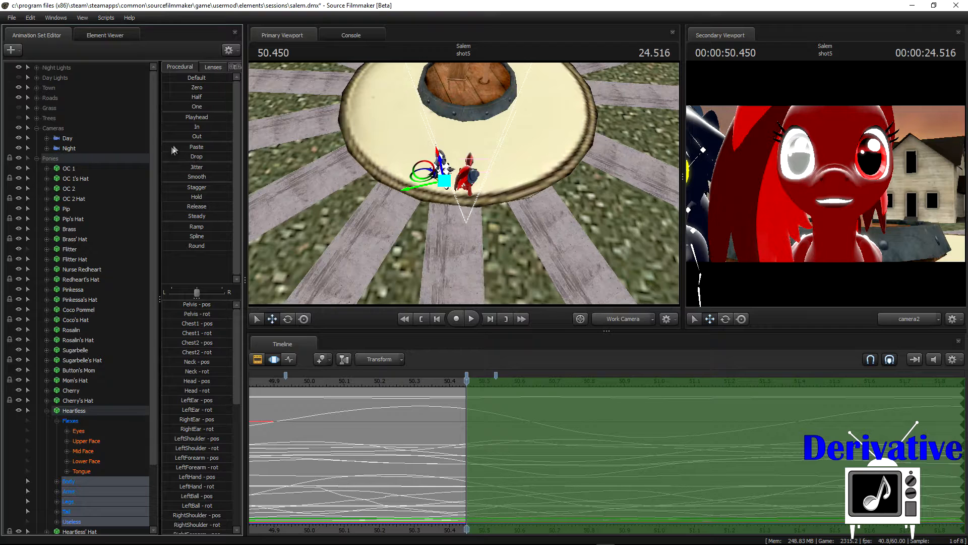
left_click_drag(178, 119, 230, 118)
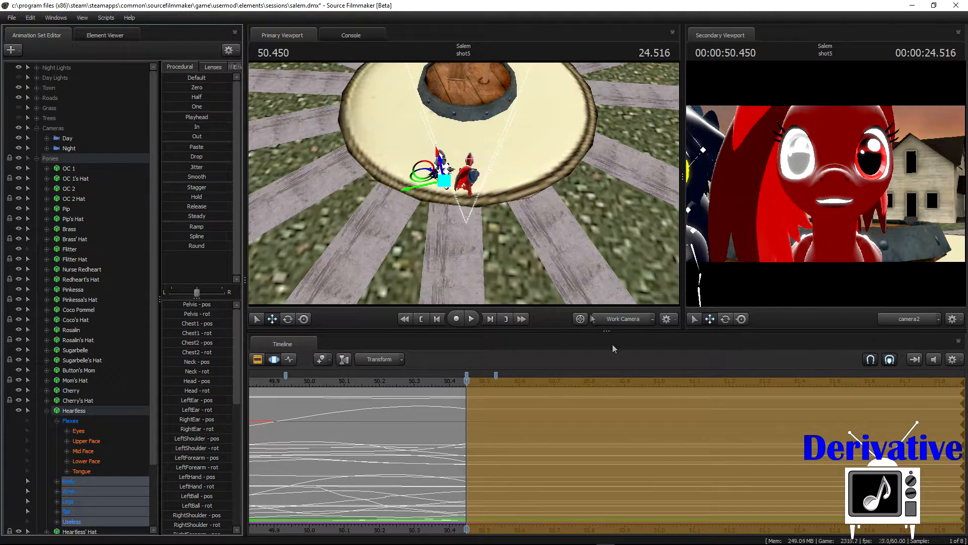
key("Return")
scroll(698, 372, "down", 1)
scroll(698, 372, "down", 1)
left_click(477, 319)
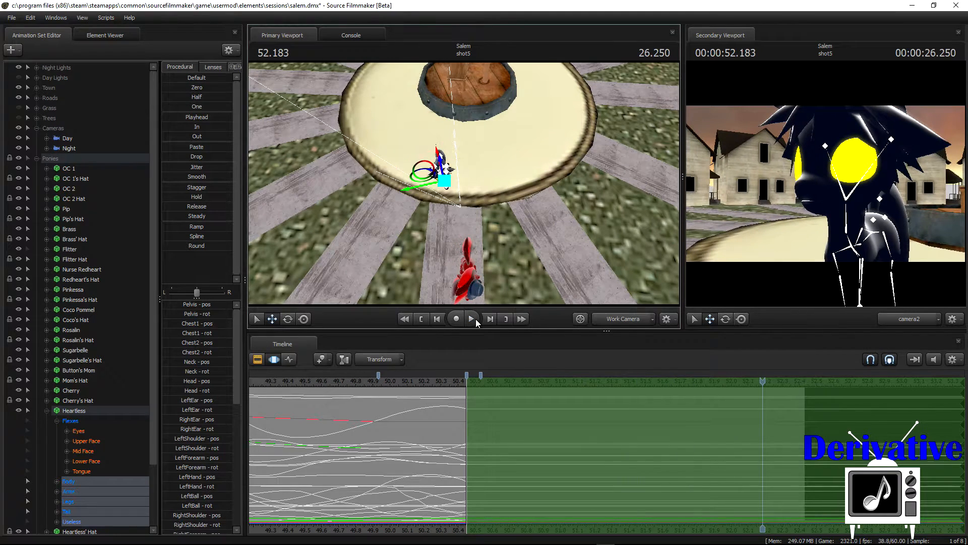
left_click(472, 318)
- Extend the time selection over the entire shot and collapse the Heartless controls and the Ponies group
scroll(510, 503, "down", 2)
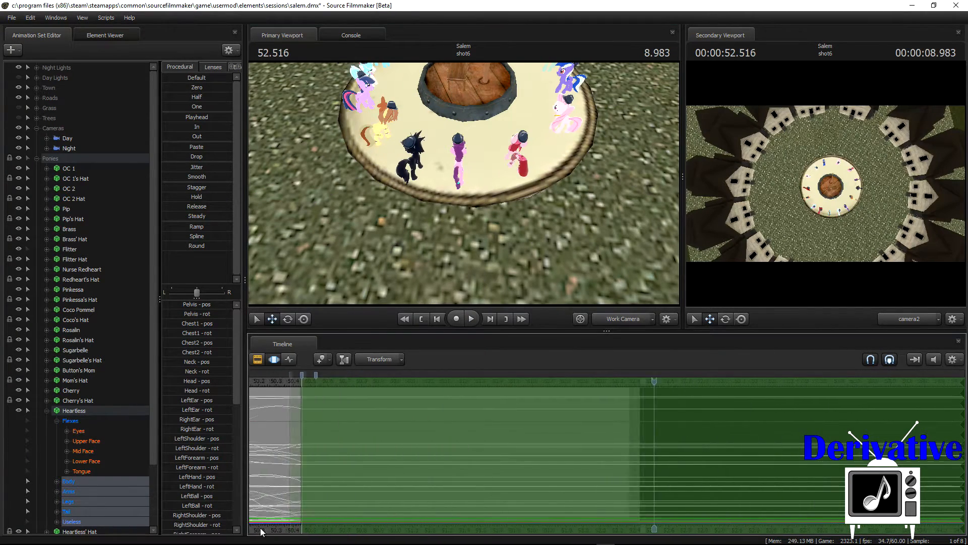
scroll(510, 503, "down", 3)
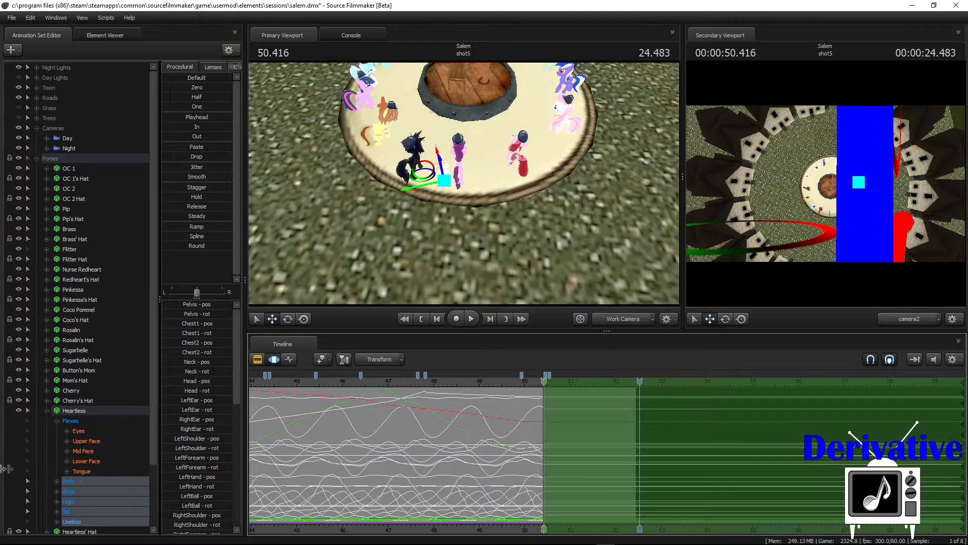
scroll(547, 443, "down", 4)
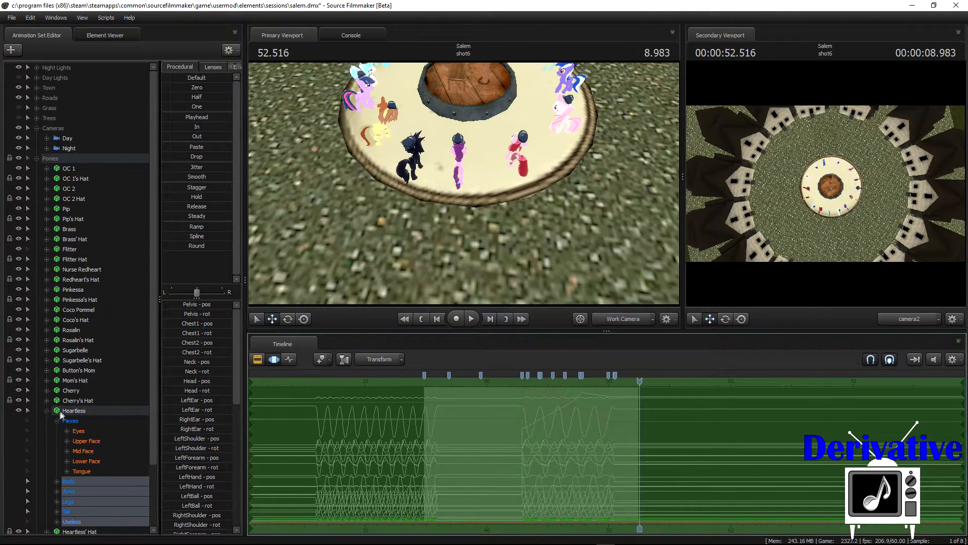
left_click(47, 410)
left_click(36, 158)
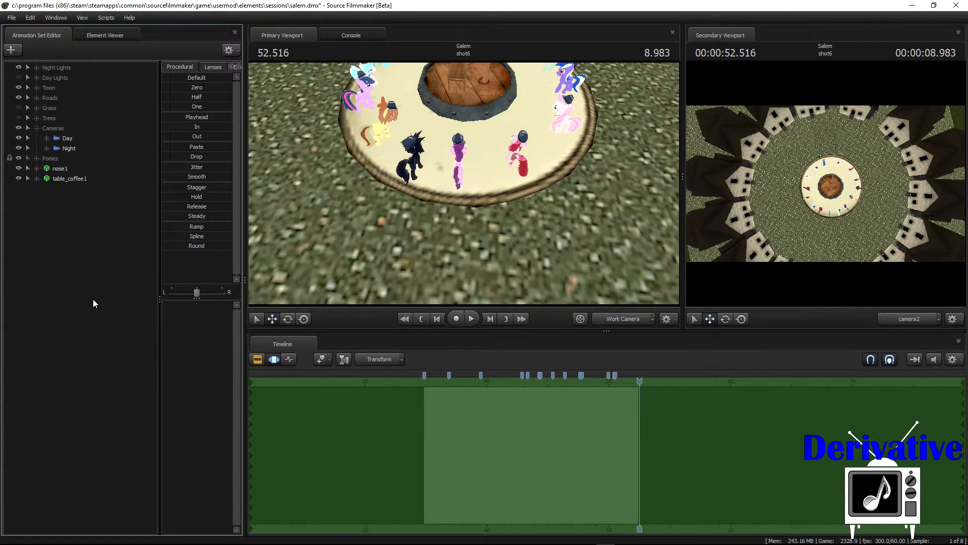
- Save the session and play back shot5 from its start at 34.833 to about 37.2
left_click(426, 318)
left_click(425, 317)
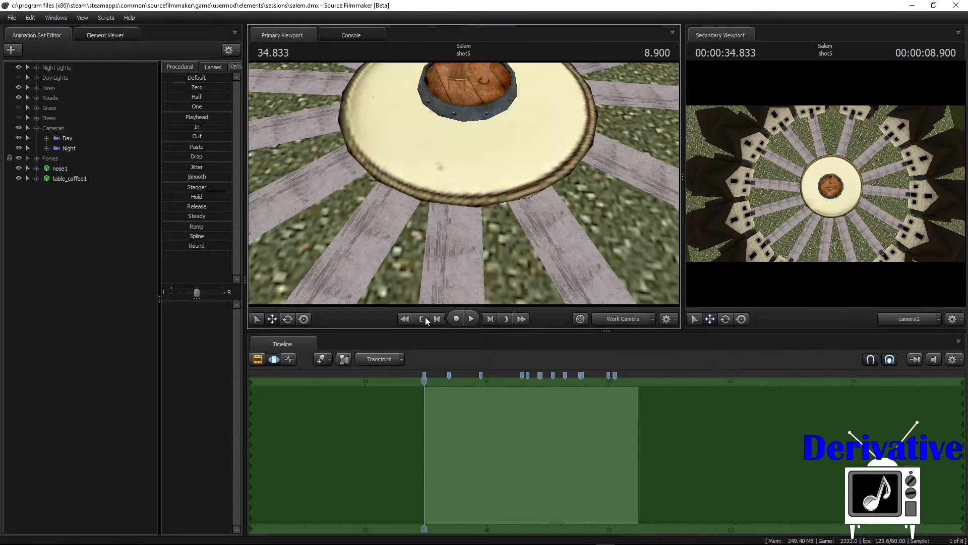
left_click(474, 316)
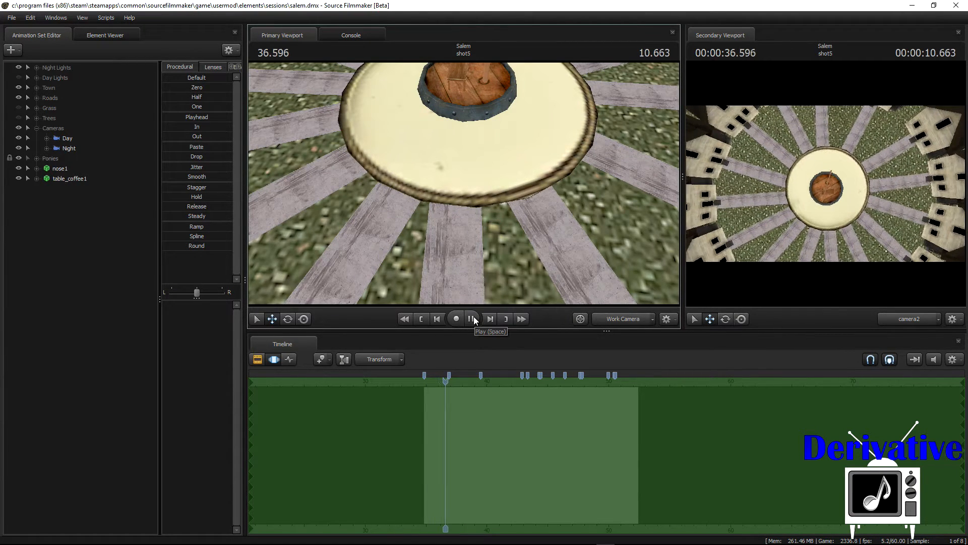
left_click(474, 316)
- Enable lighting in the primary viewport and play shot5 on to about 44 to check the night lighting
right_click(424, 220)
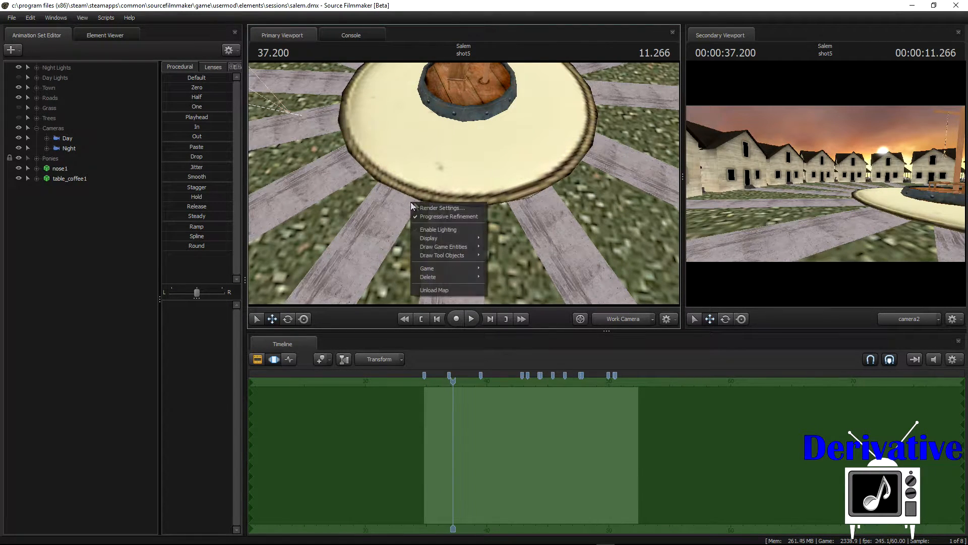
left_click(443, 233)
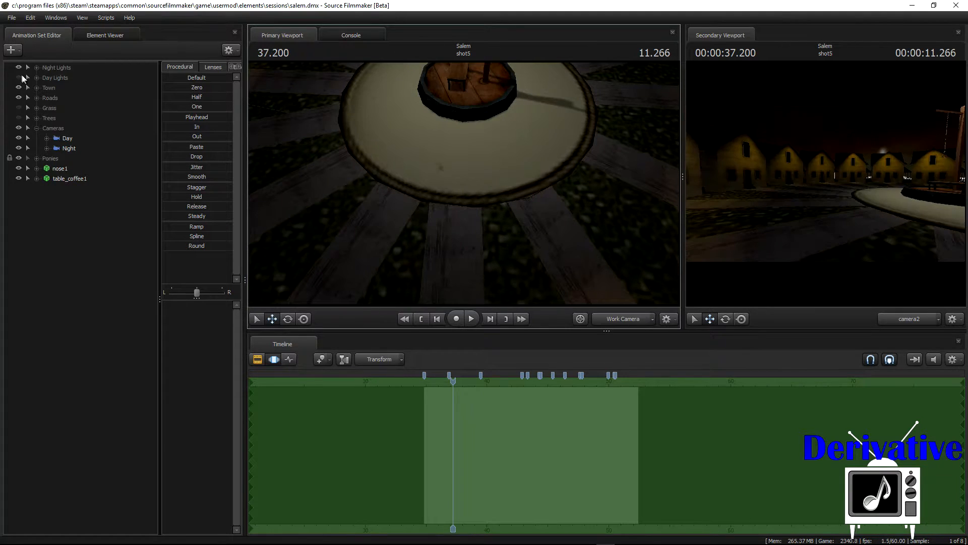
left_click(472, 319)
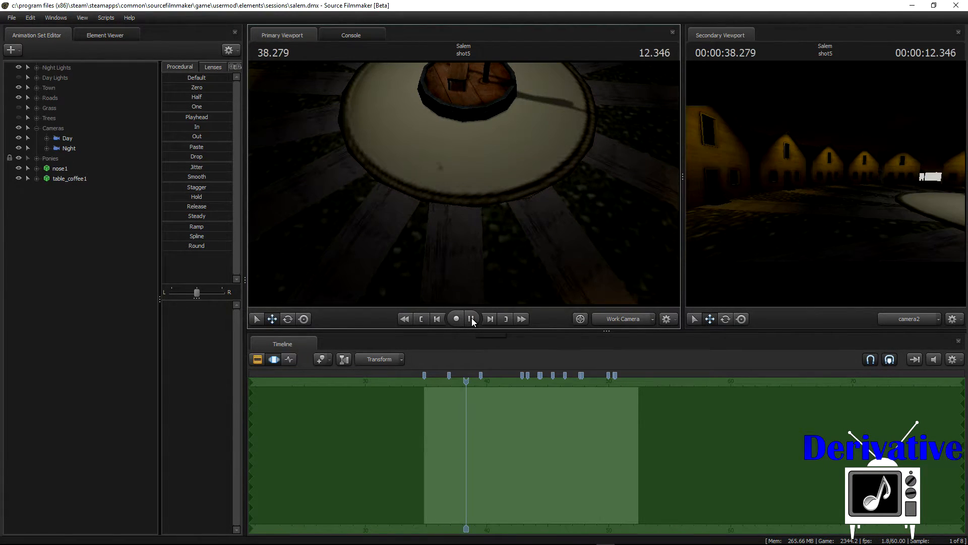
left_click(472, 319)
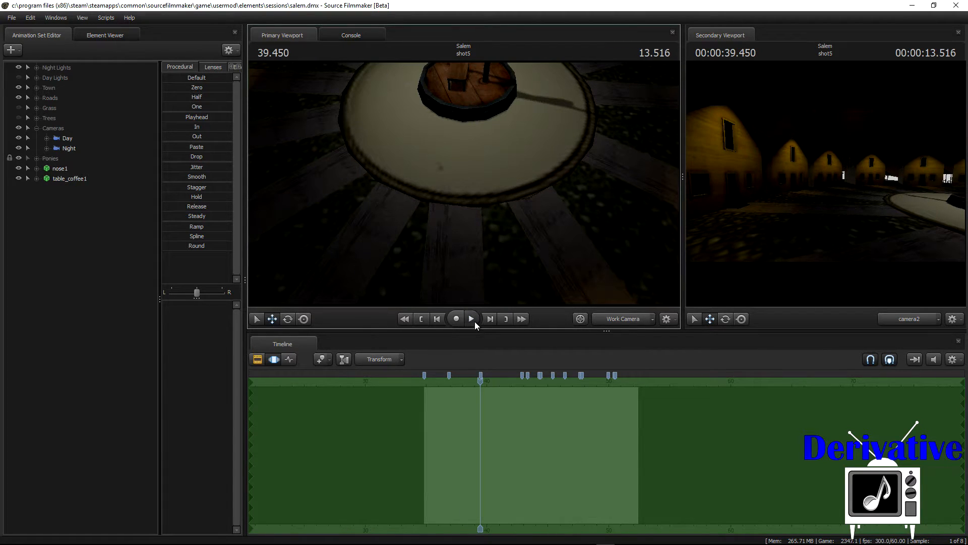
left_click(472, 319)
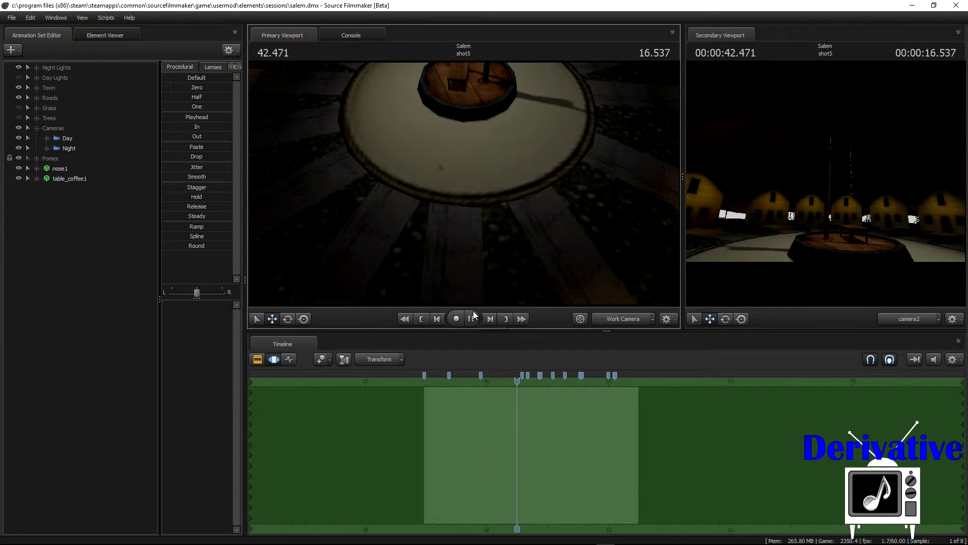
left_click(472, 318)
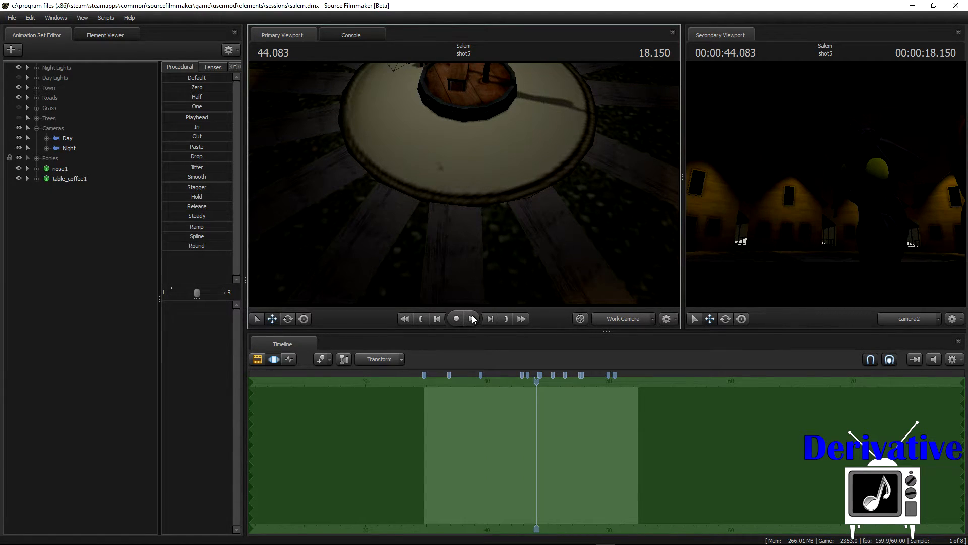
- With the playhead at 46.466, adjust the shadowAtten of Night Light 1 in the Night Lights group
scroll(553, 401, "up", 4)
left_click(523, 380)
left_click_drag(523, 381, 598, 379)
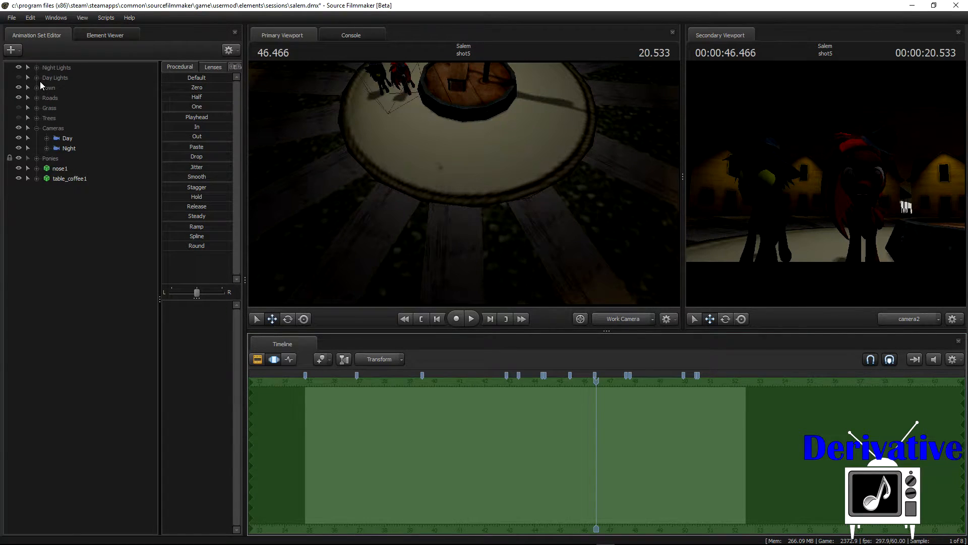
left_click(36, 68)
left_click(77, 79)
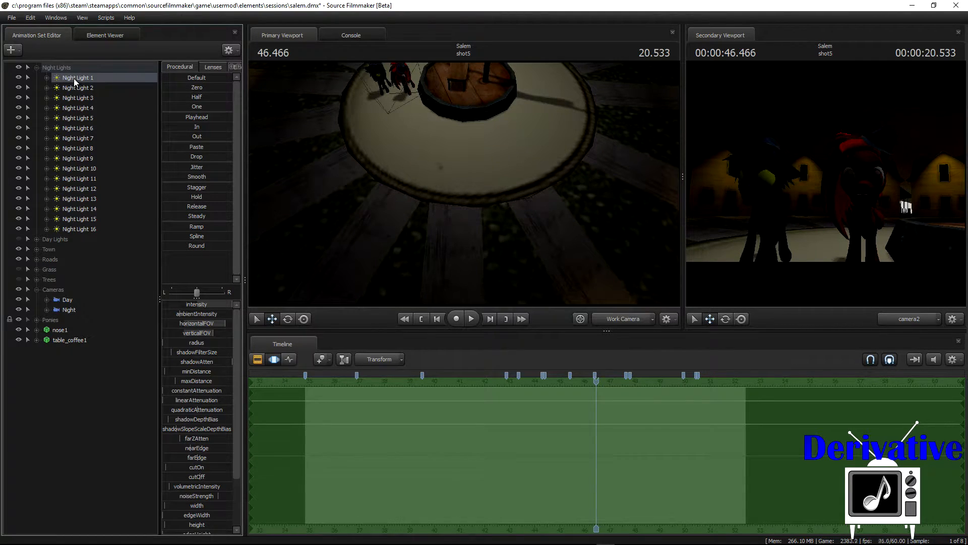
left_click_drag(411, 227, 411, 150)
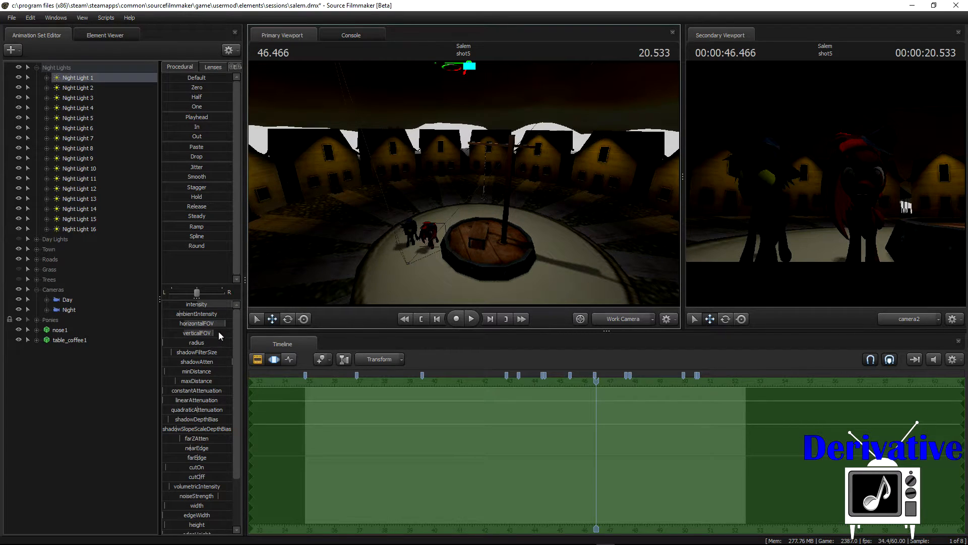
left_click(211, 360)
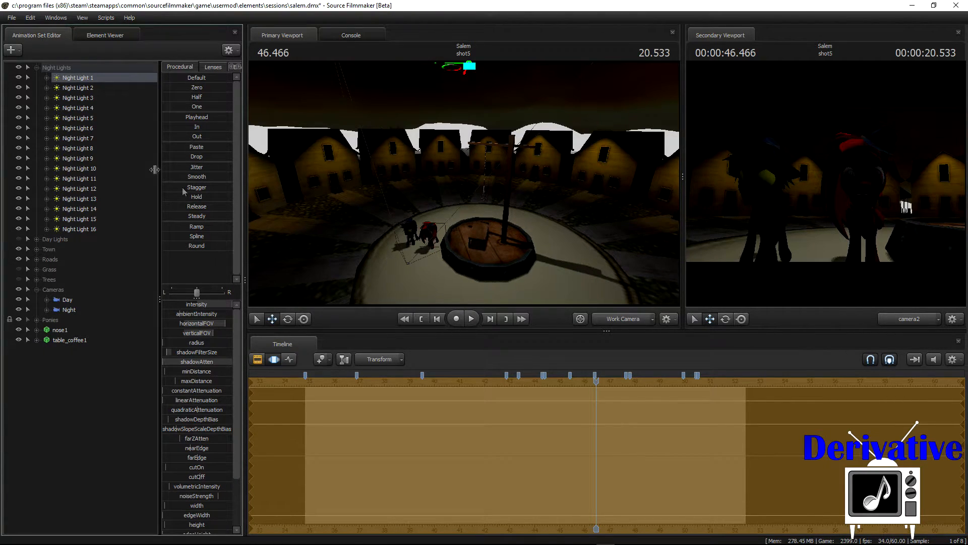
- Copy the Night Light 1 animation set and paste it as an additional light
right_click(74, 79)
left_click(98, 91)
right_click(75, 391)
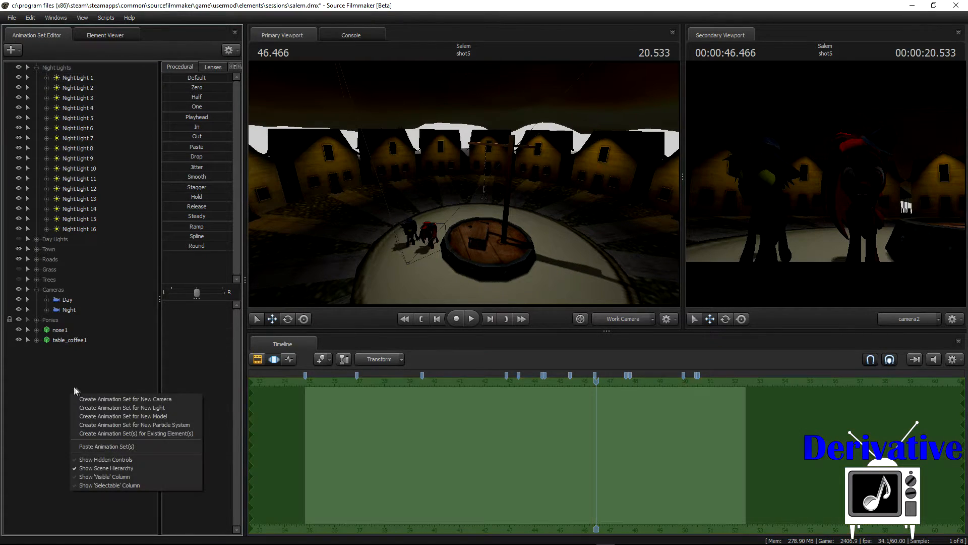
left_click(124, 445)
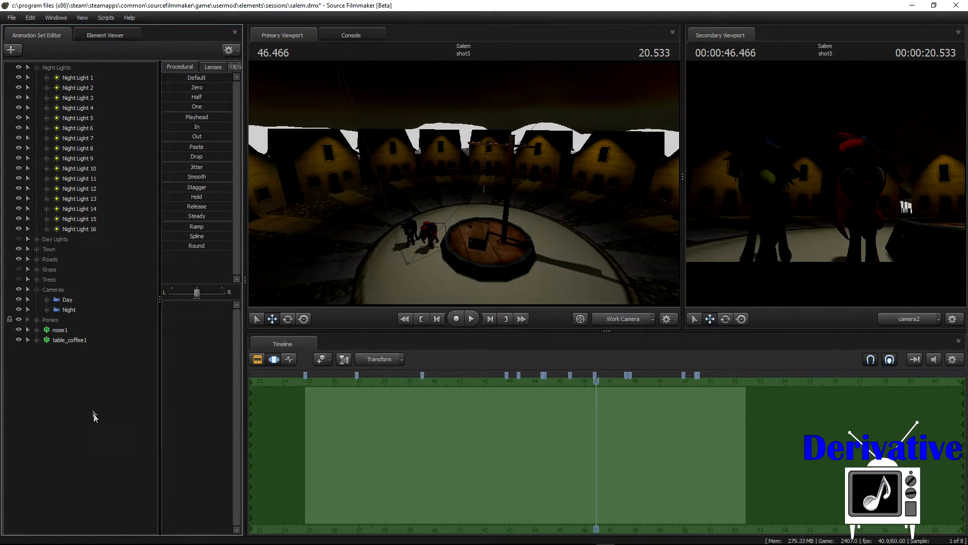
- Disable shadows on the pasted Night Light 17 and move it into the Night Lights group
right_click(62, 352)
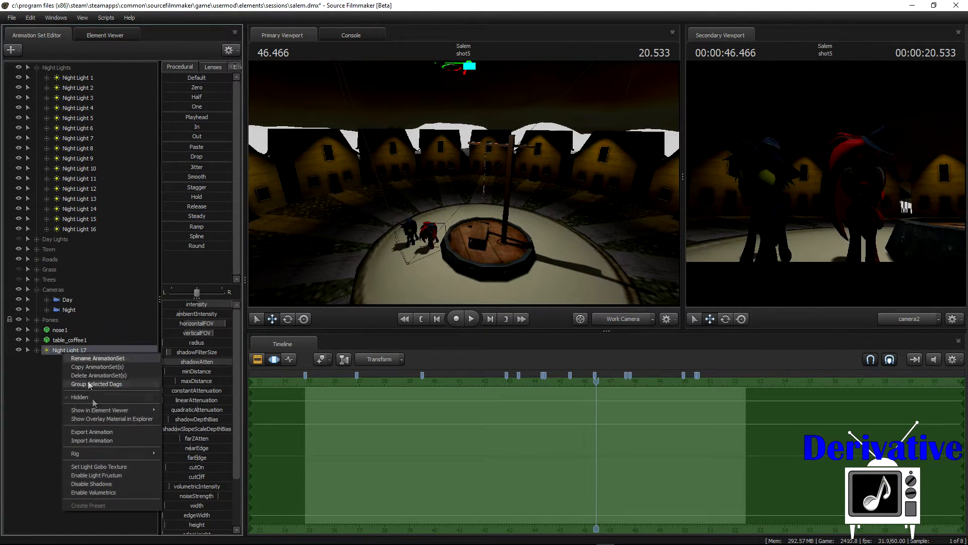
left_click(87, 483)
left_click_drag(67, 352, 79, 69)
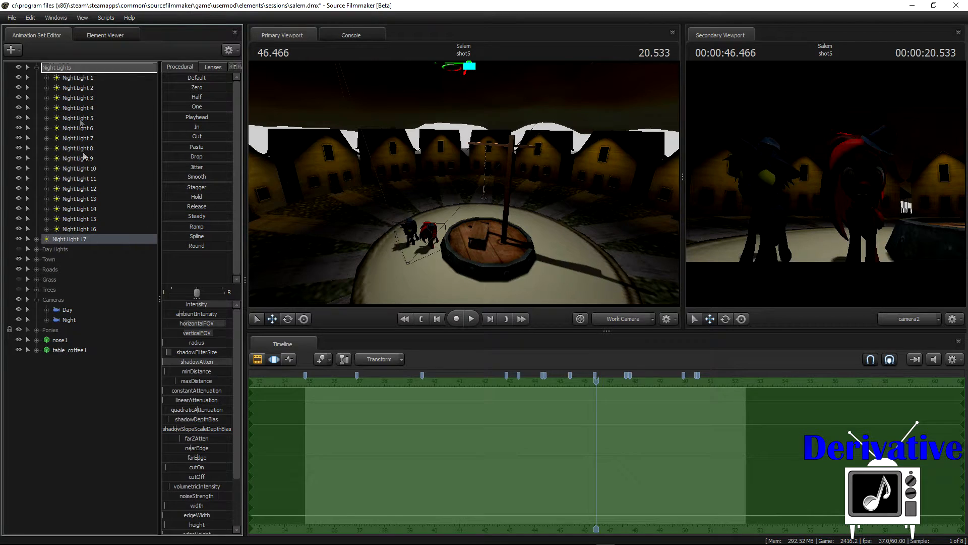
- Try lowering, shifting and rotating Night Light 17 above the ponies to light them
left_click(83, 238)
left_click_drag(525, 83, 480, 135)
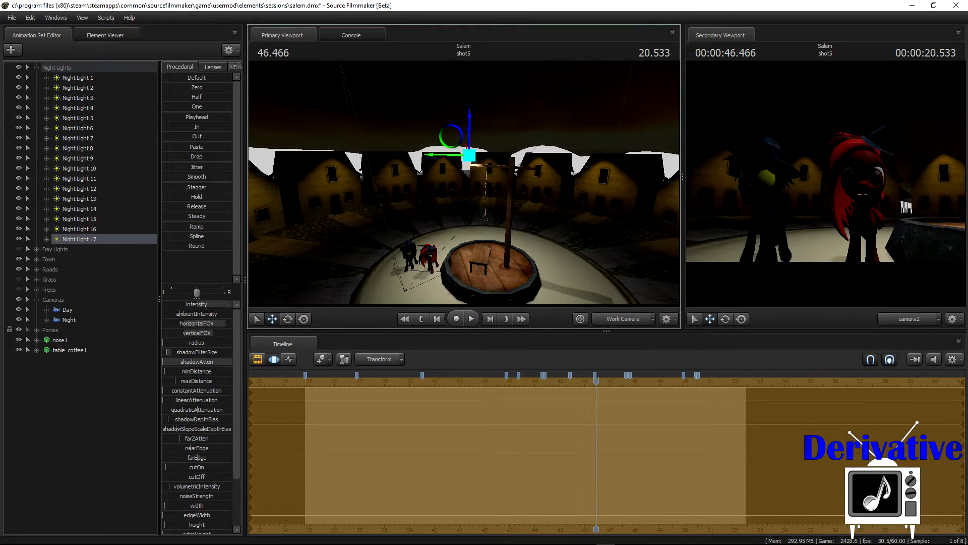
mouse_move(464, 202)
left_mouse_down()
mouse_move(457, 247)
mouse_move(464, 184)
left_mouse_up()
left_click_drag(462, 134, 417, 145)
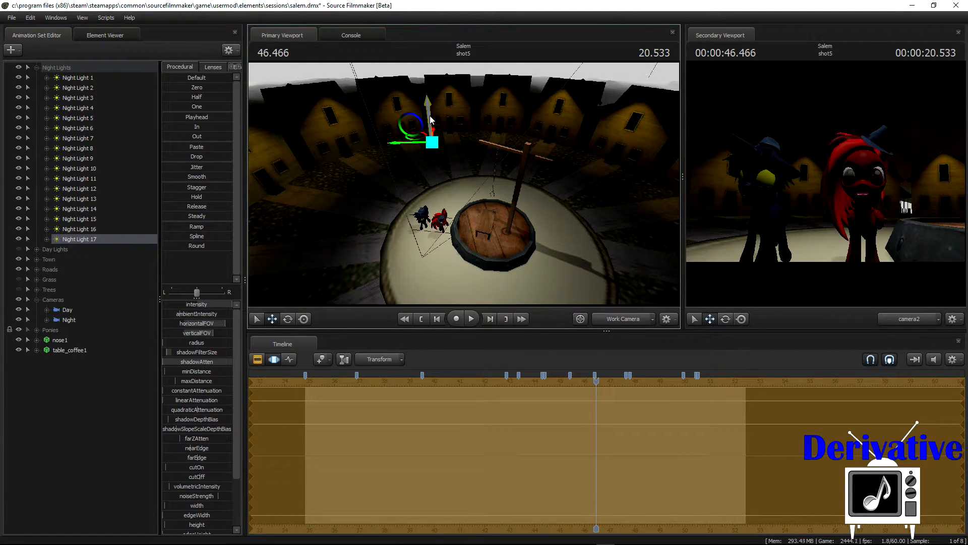
left_click_drag(431, 121, 434, 146)
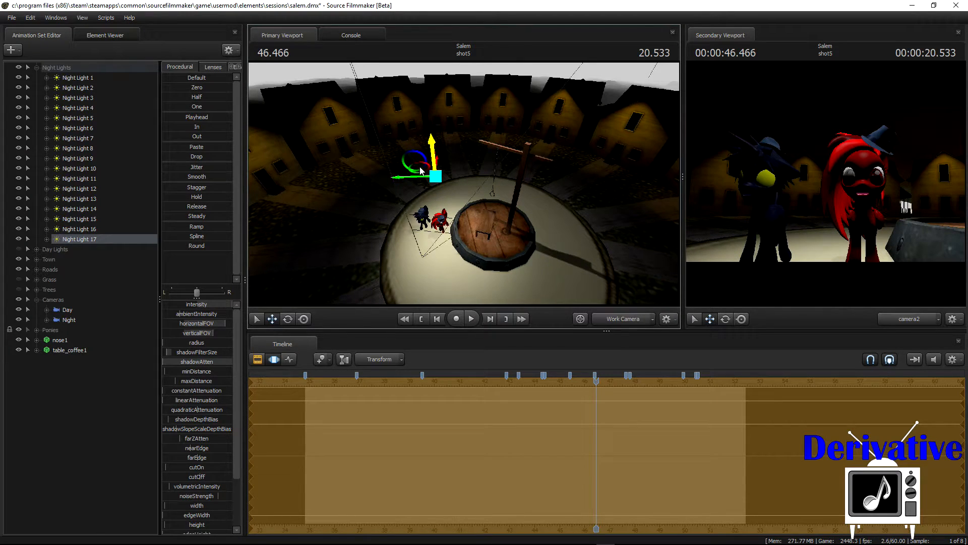
mouse_move(425, 182)
left_mouse_down()
mouse_move(409, 182)
mouse_move(414, 172)
left_mouse_up()
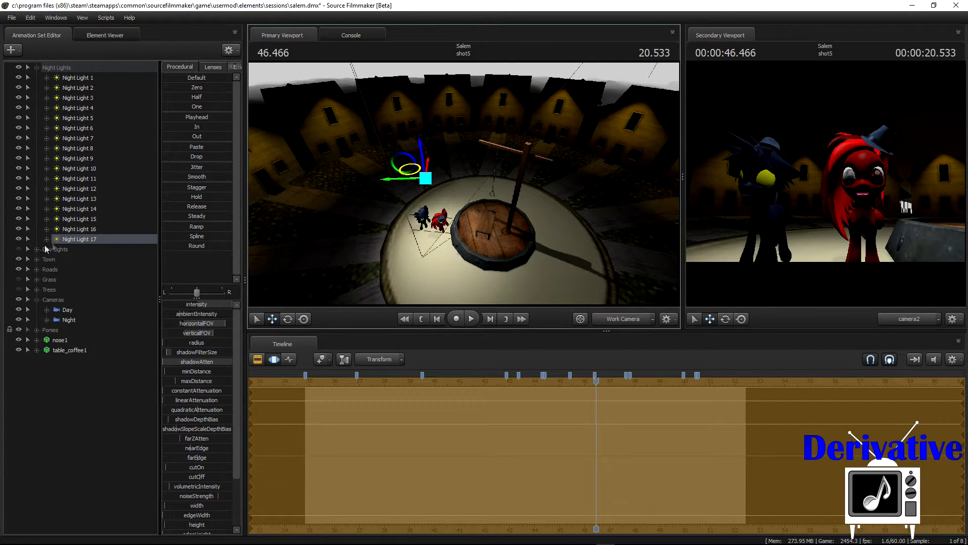
- Delete Night Light 17 from the Night Lights group and play shot5 on to about 48.6
right_click(71, 237)
left_click(92, 258)
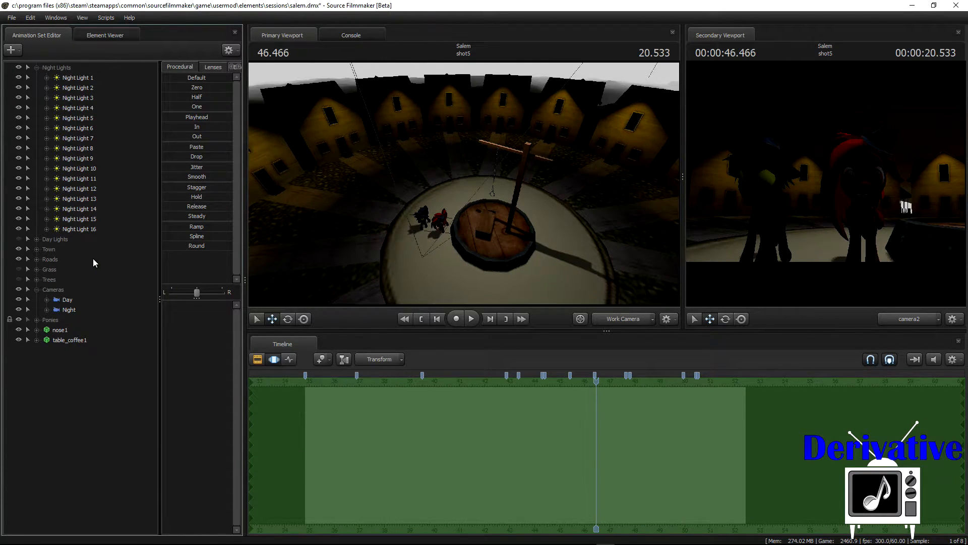
left_click(472, 319)
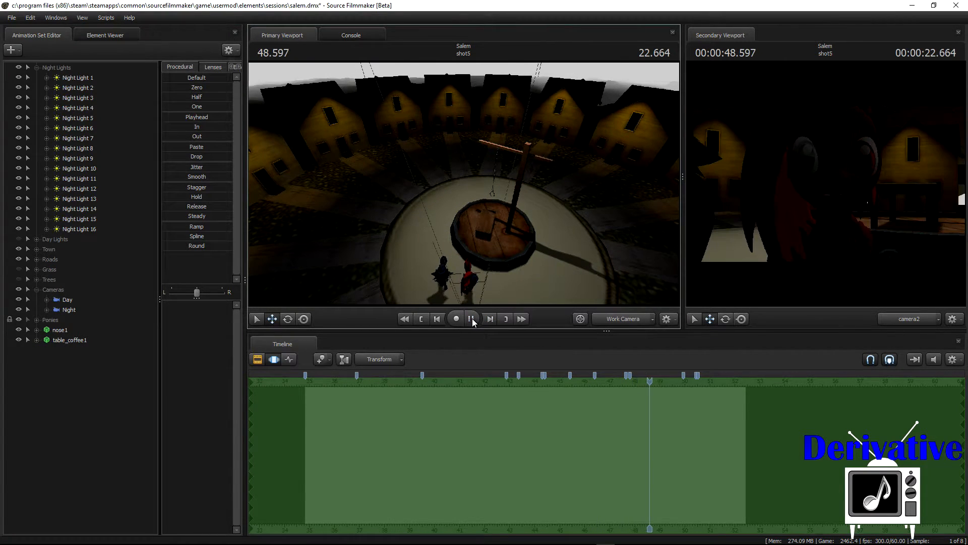
left_click(472, 319)
- Replay shot5 from 43.166, set the playhead to 45.216, and save the session
left_click_drag(651, 382, 514, 392)
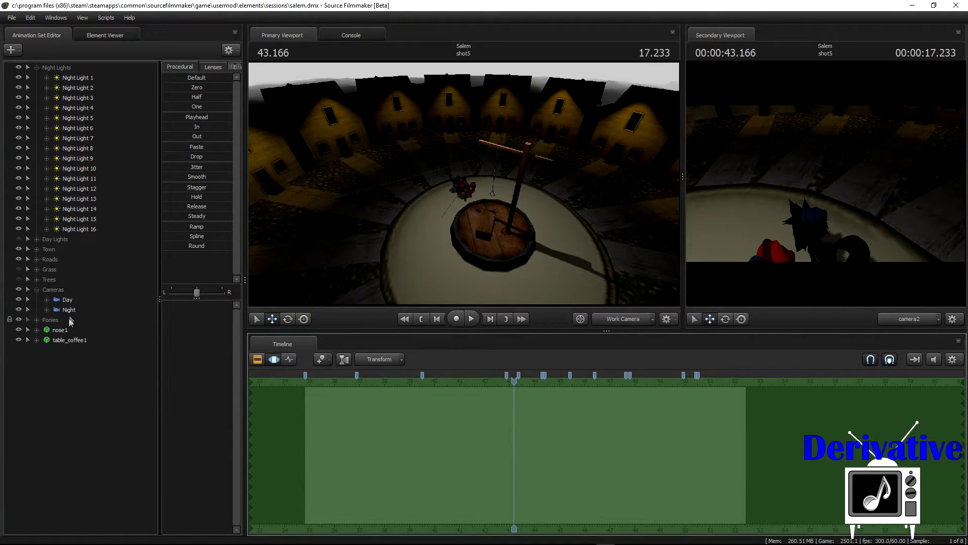
left_click(471, 318)
left_click(471, 318)
left_click_drag(535, 381, 565, 381)
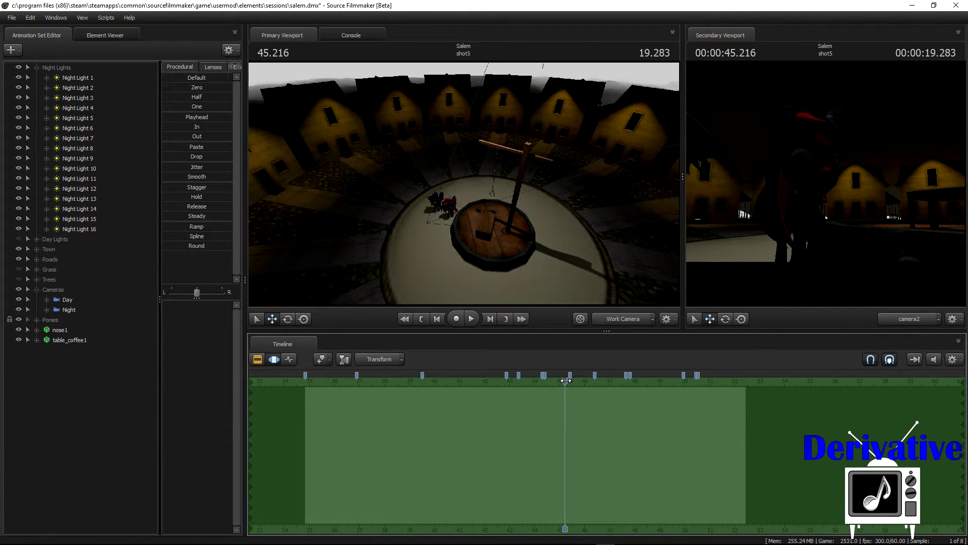
key("ctrl+s")
- Create an animation set for a new light and expand the Lights group
left_click(12, 50)
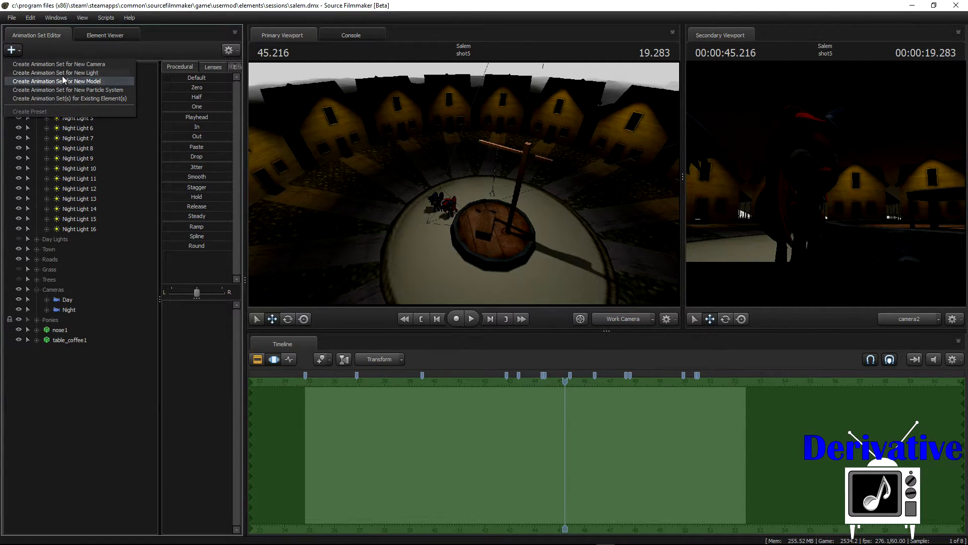
left_click(64, 79)
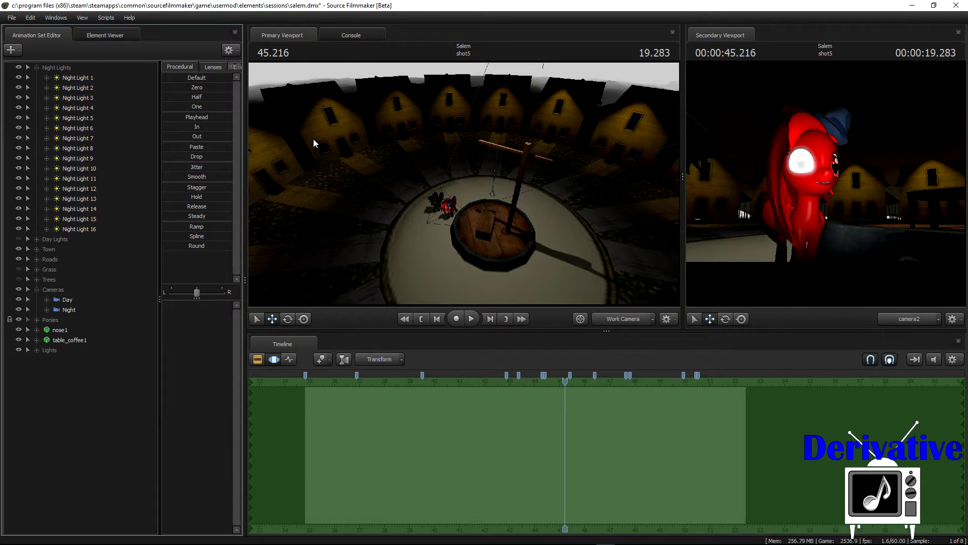
left_click(36, 350)
- Look through light1 in the primary viewport and place it in front of the red pony
left_click(69, 361)
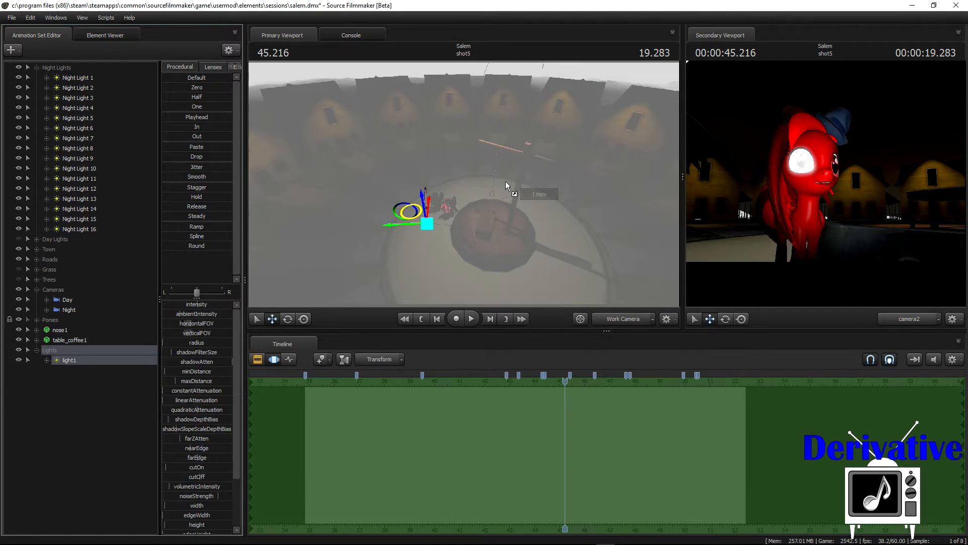
left_click_drag(504, 181, 503, 181)
left_click_drag(523, 219, 465, 225)
key("s")
key("x")
key("w")
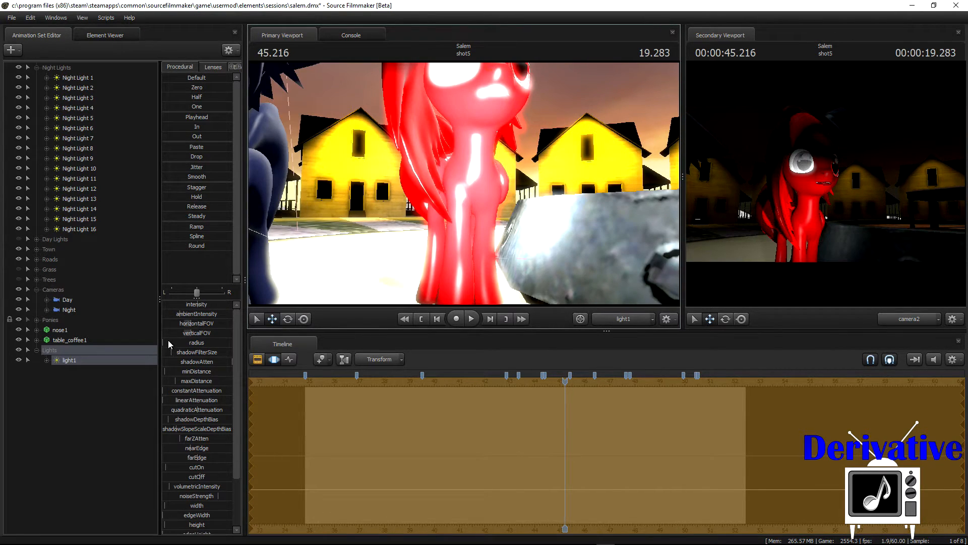
- Adjust light1's shadow settings, aim it up at the red pony's face, and lower its intensity
mouse_move(197, 352)
left_mouse_down()
mouse_move(207, 362)
mouse_move(141, 362)
left_mouse_up()
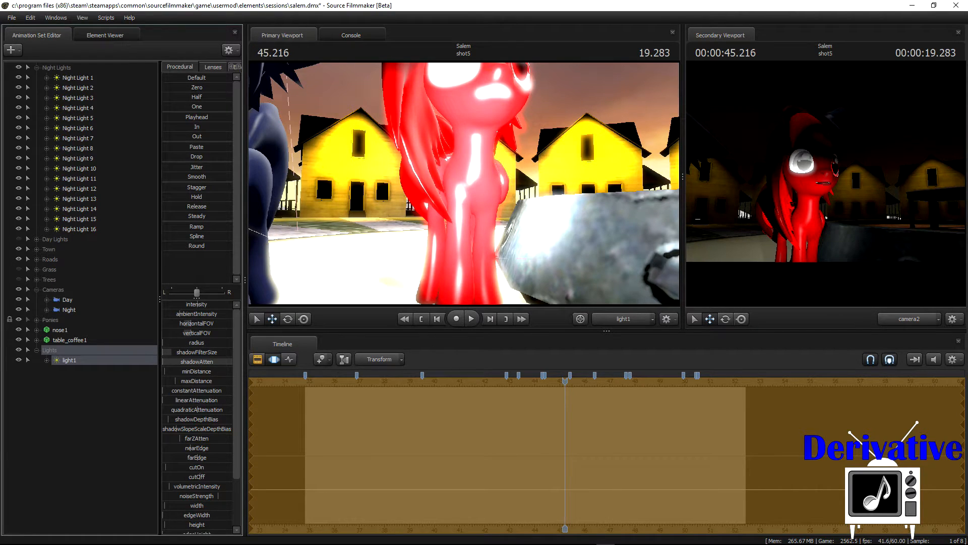
left_click_drag(464, 183, 467, 118)
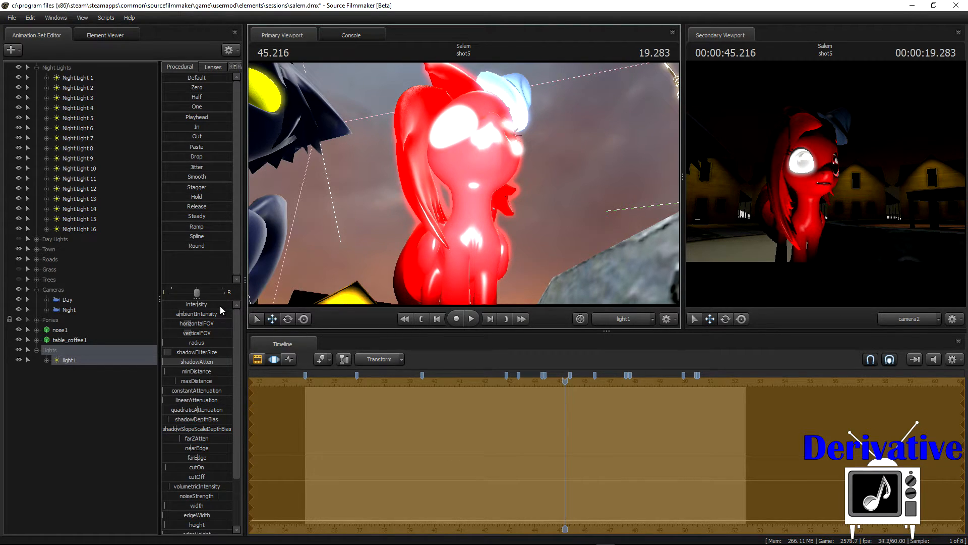
left_click_drag(193, 304, 170, 304)
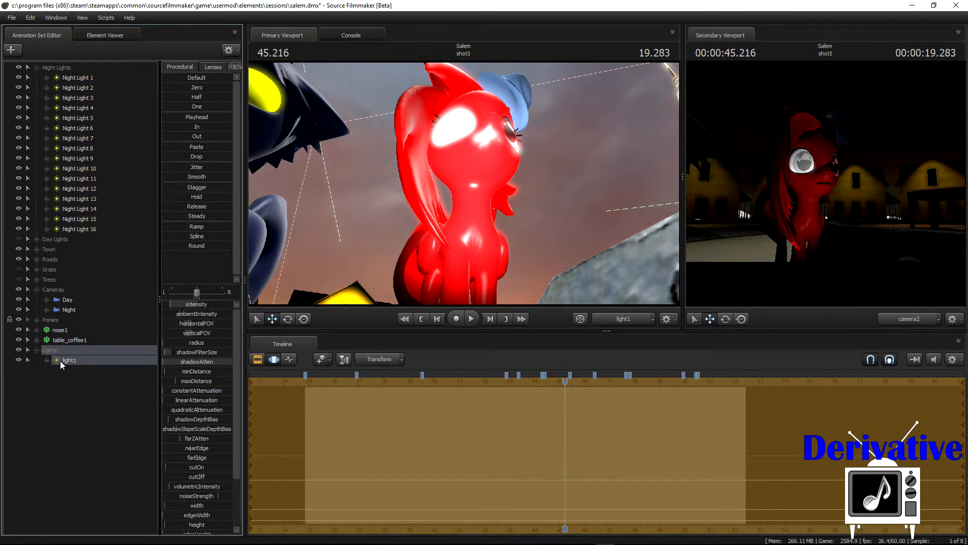
- Lock light1 to the rootTransform of OC 2, and collapse the expanded OC 2 and Lights entries
left_click(36, 67)
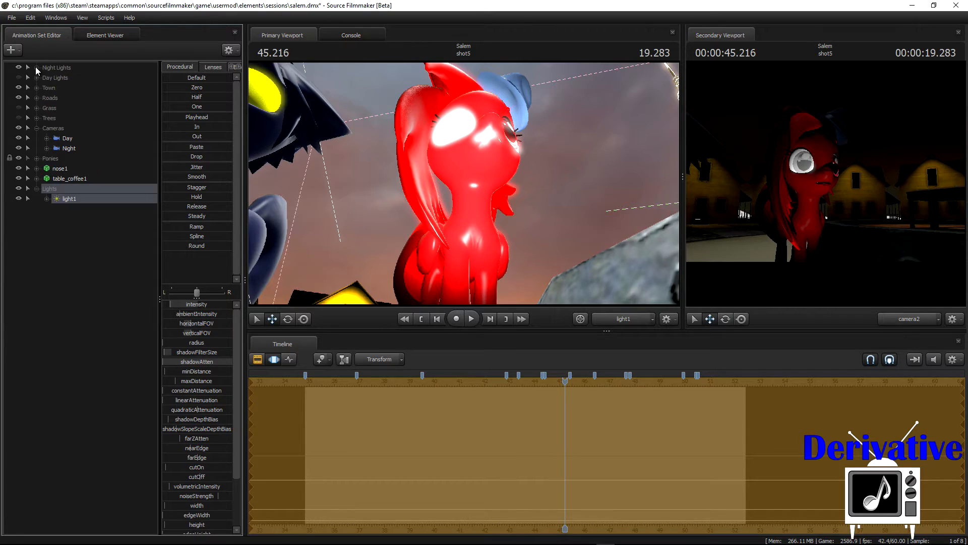
left_click(36, 159)
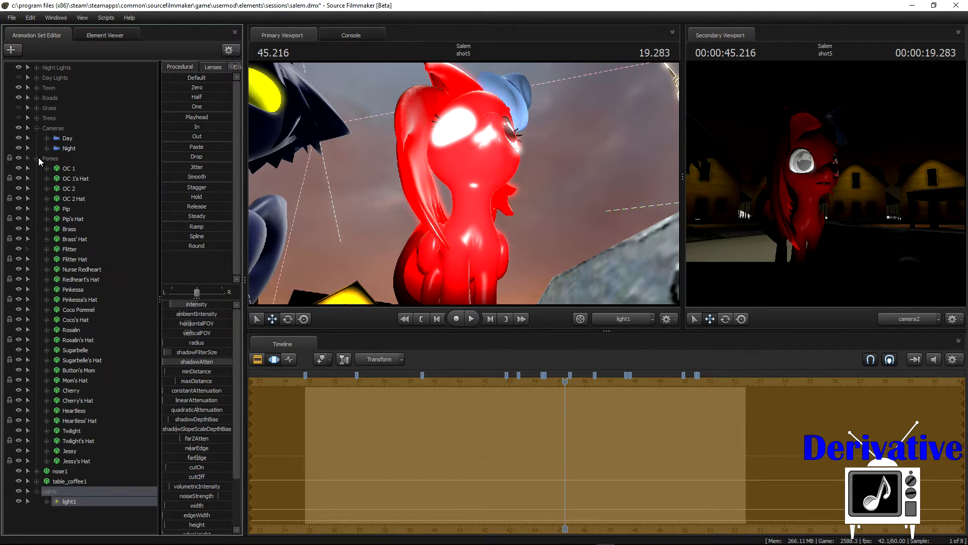
left_click(47, 188)
left_click(60, 208)
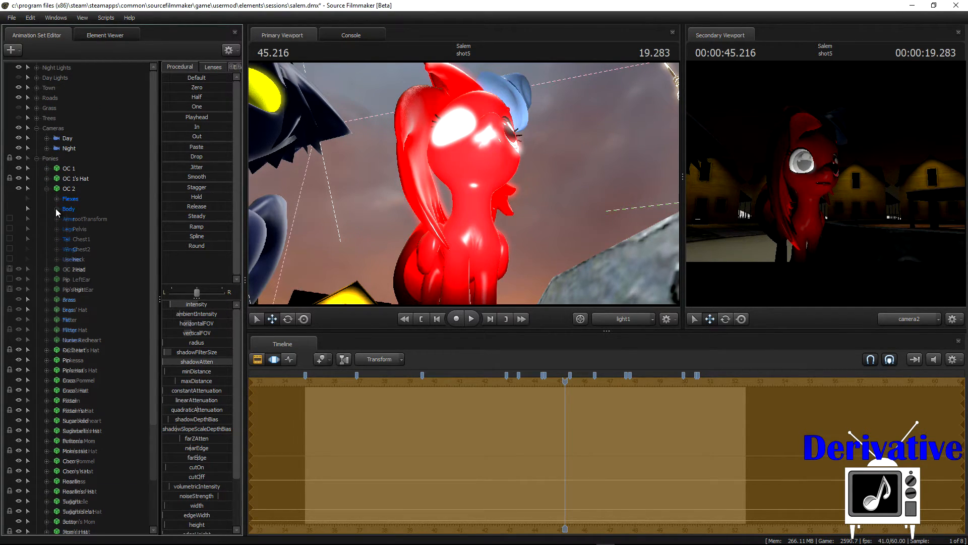
left_click(90, 219)
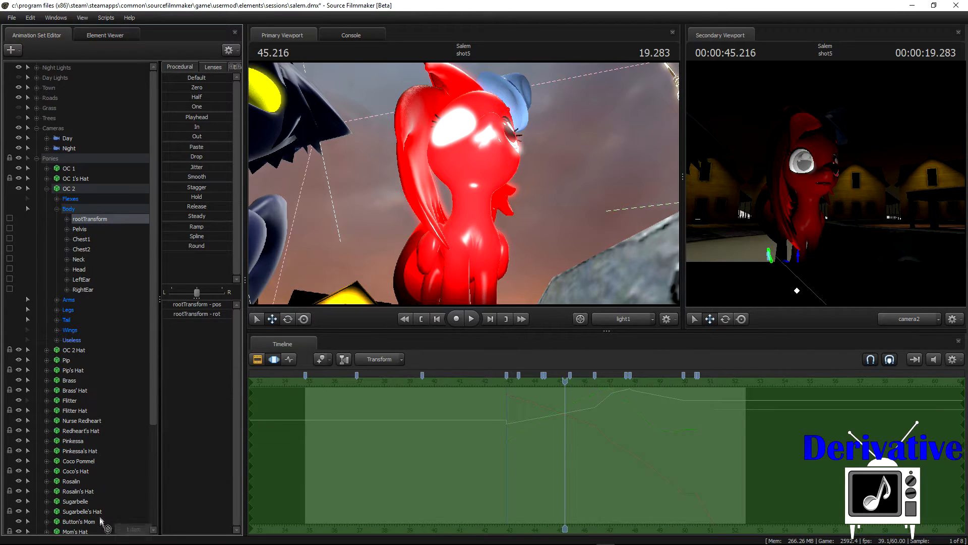
scroll(90, 534, "down", 2)
scroll(90, 536, "down", 3)
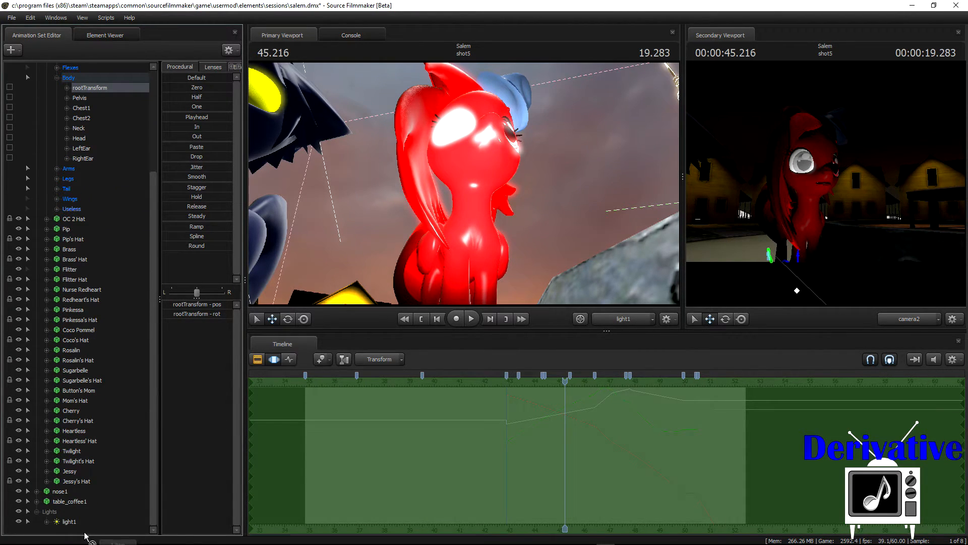
left_click(47, 522)
scroll(154, 491, "down", 1)
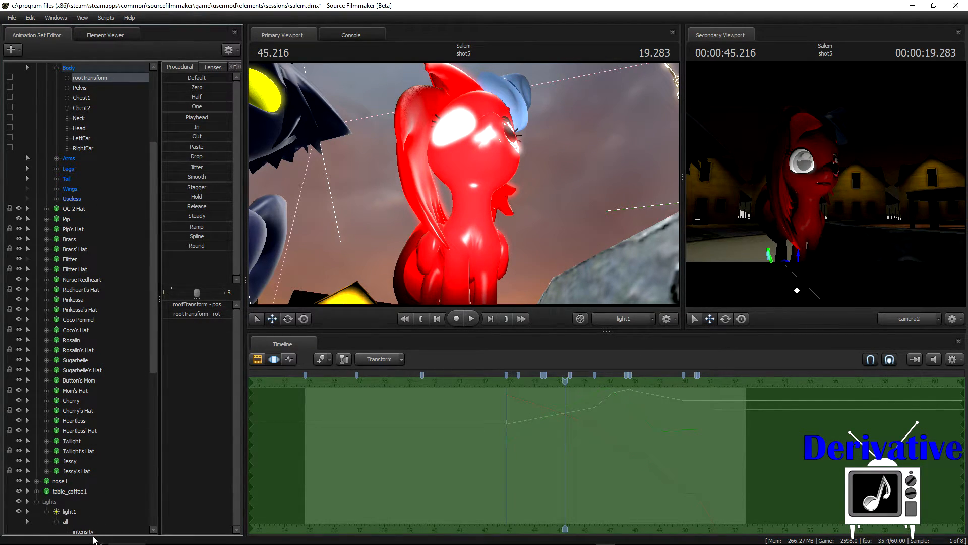
scroll(90, 538, "down", 7)
scroll(90, 538, "down", 3)
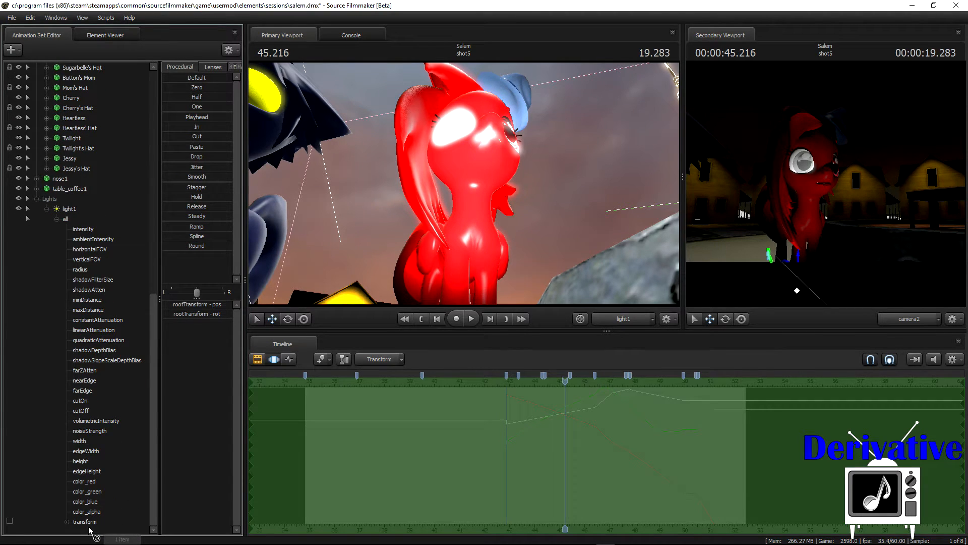
left_click(46, 209)
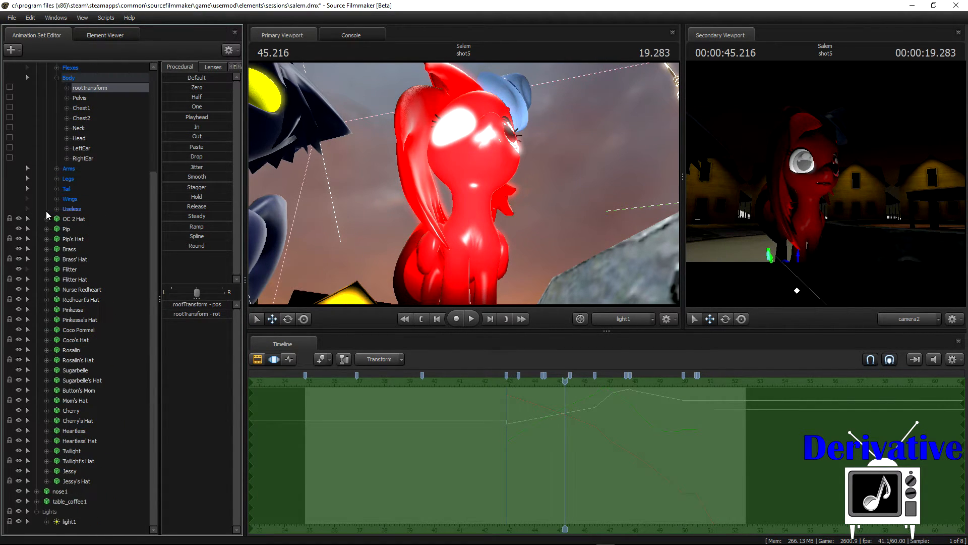
left_click(36, 512)
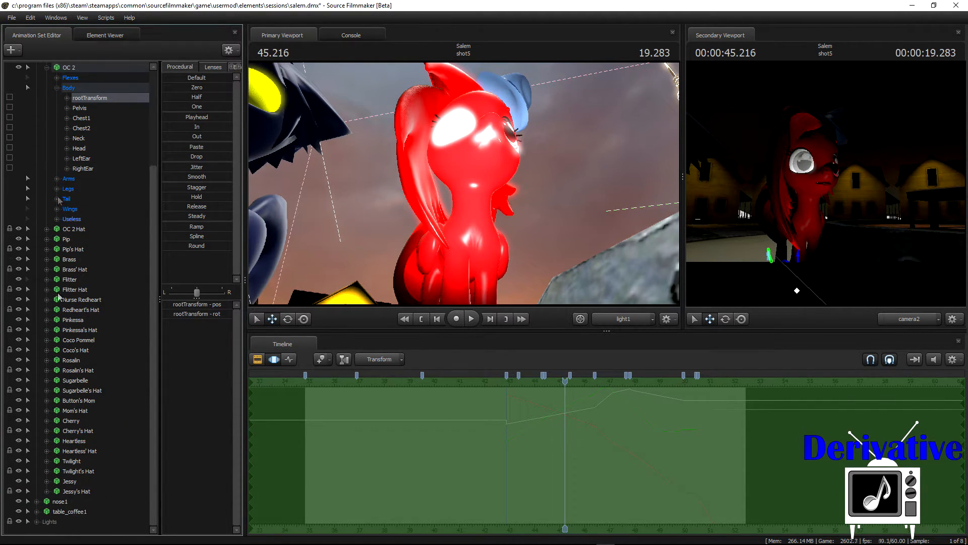
left_click(46, 67)
- Apply the Playhead preset to light1 at 45.016 and scrub between 51.066 and 43.883 to check that it follows the red pony
scroll(578, 439, "down", 3)
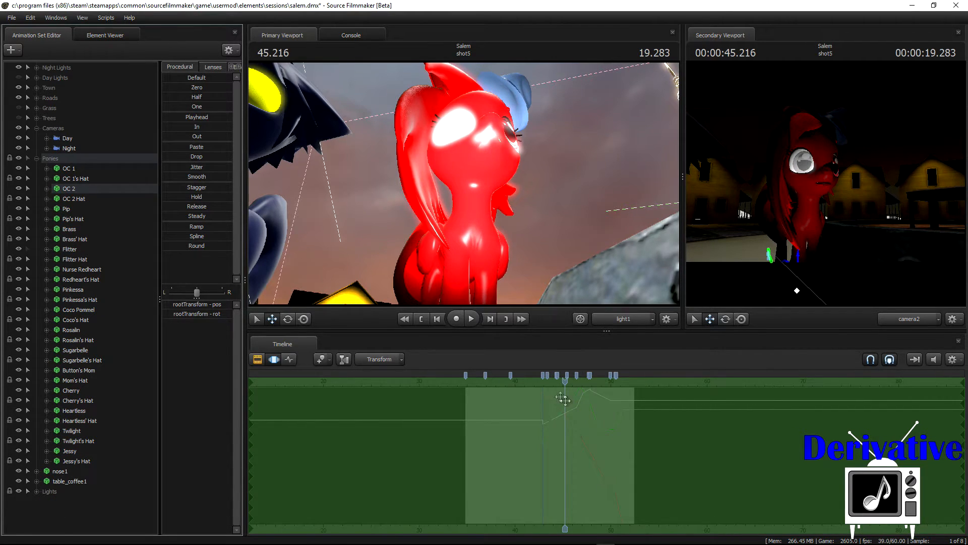
scroll(563, 399, "down", 1)
scroll(562, 396, "up", 3)
left_click_drag(557, 383, 578, 382)
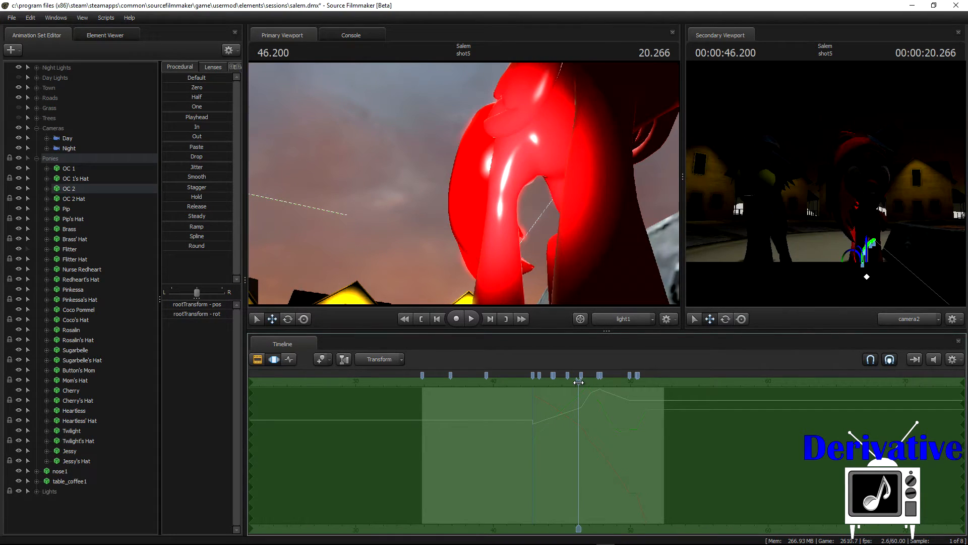
left_click(37, 491)
left_click(68, 501)
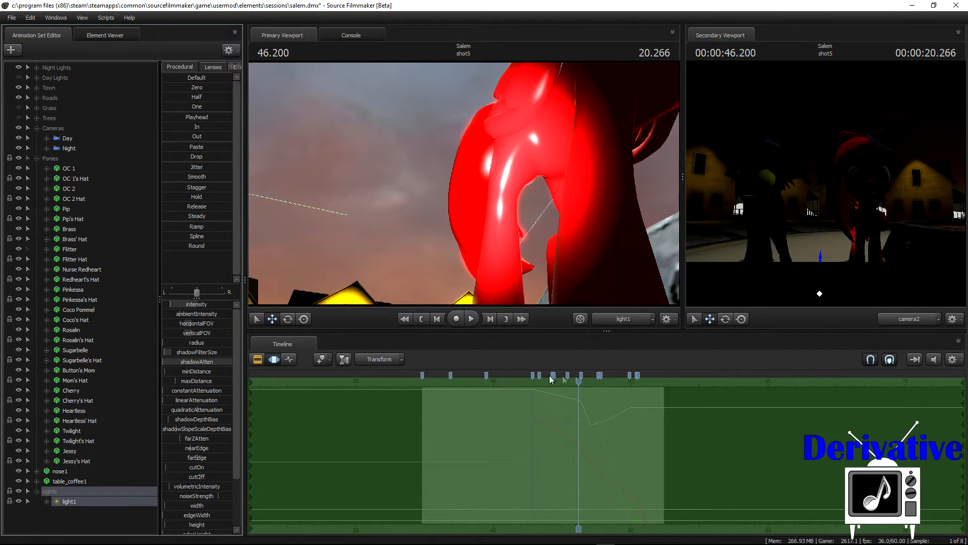
left_click_drag(583, 384, 562, 381)
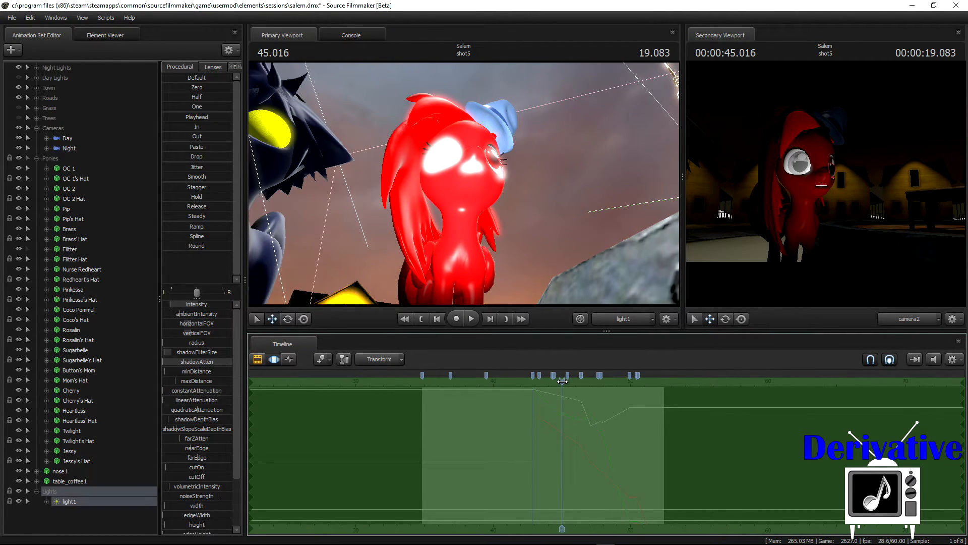
left_click(196, 117)
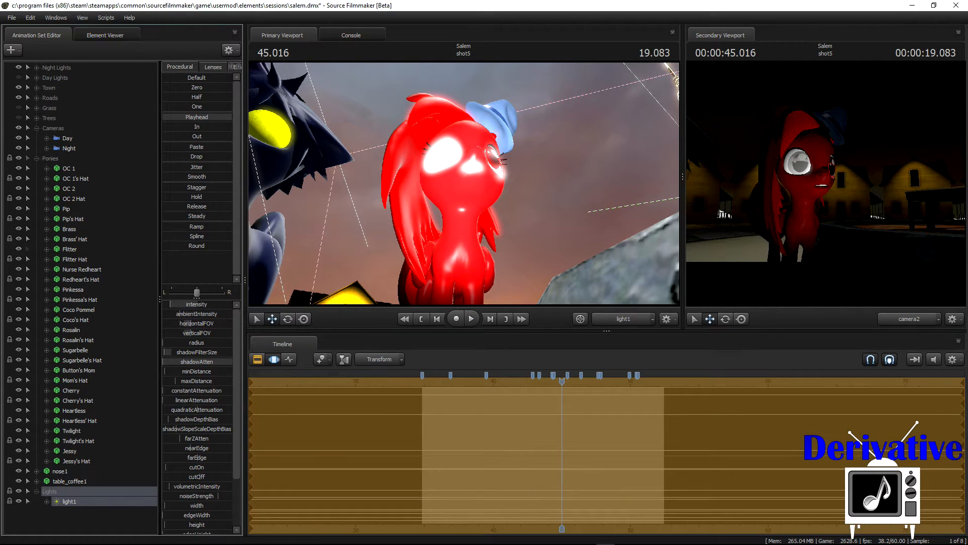
left_click_drag(562, 381, 645, 385)
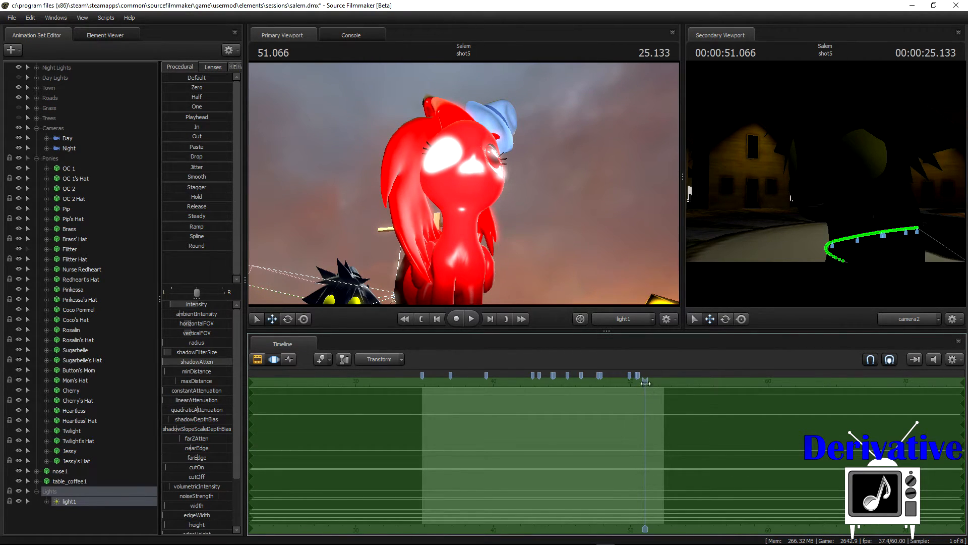
left_click_drag(644, 383, 547, 382)
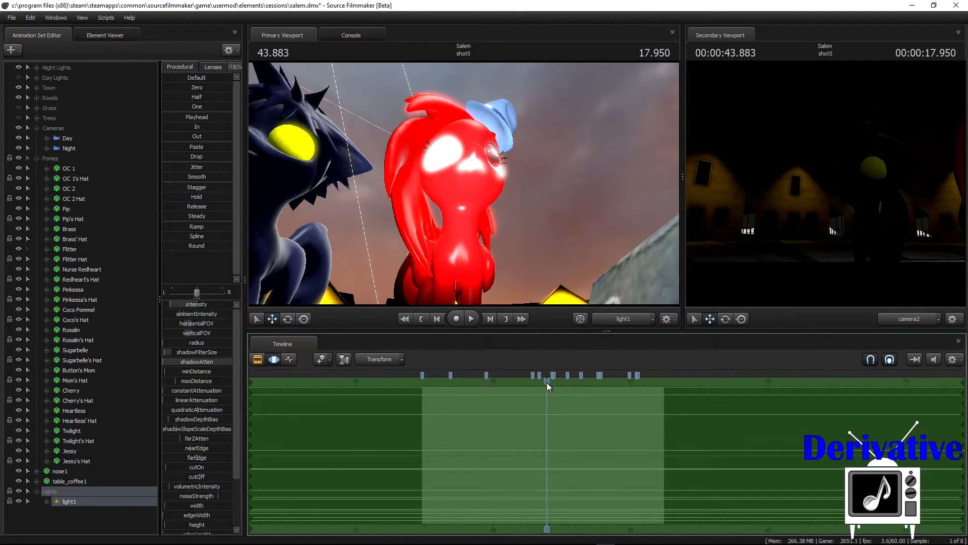
- Copy the light1 animation set and accept copying it with its locked controls
left_click(36, 491)
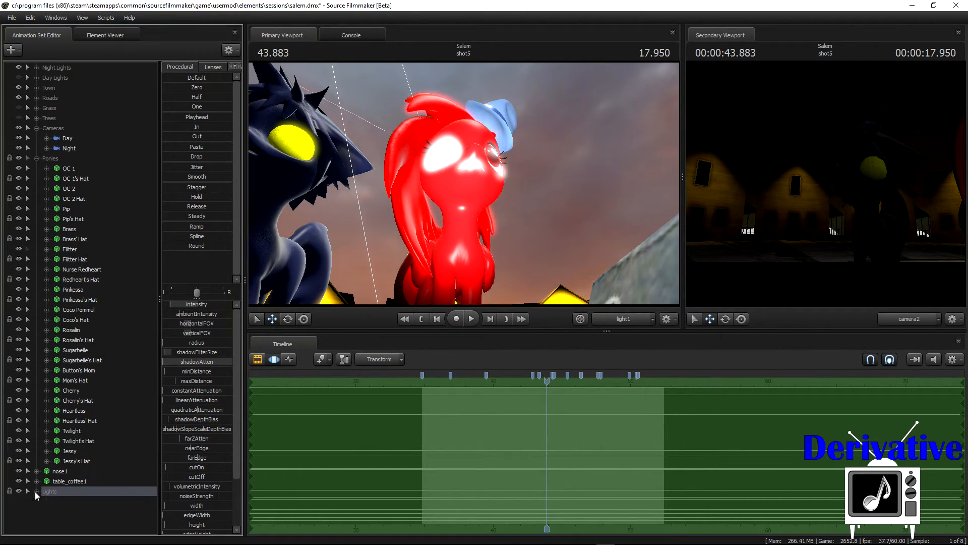
left_click(37, 491)
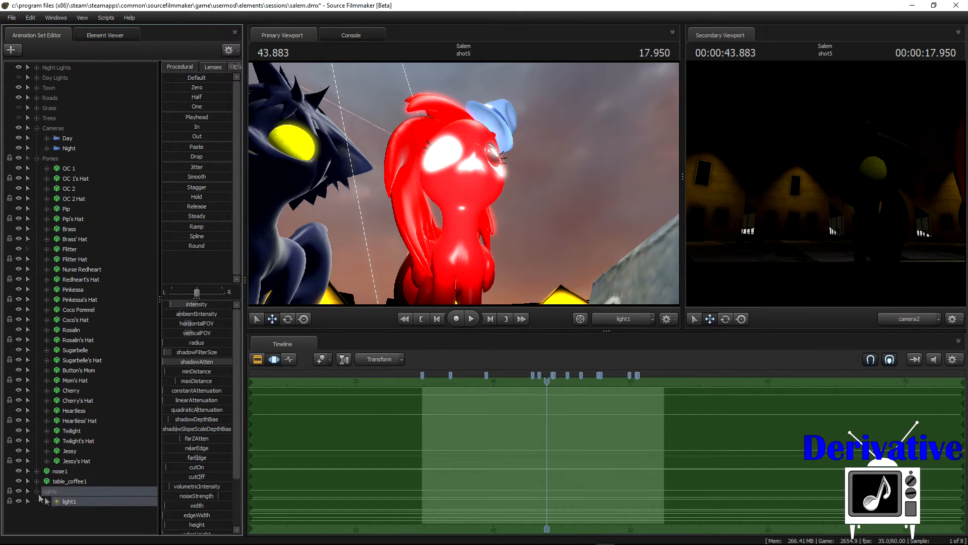
right_click(66, 501)
left_click(112, 348)
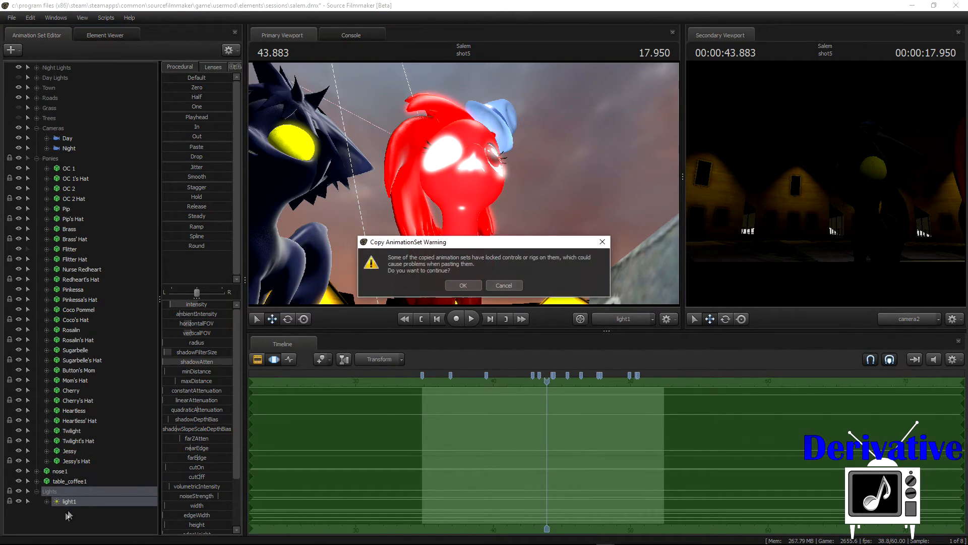
left_click(473, 289)
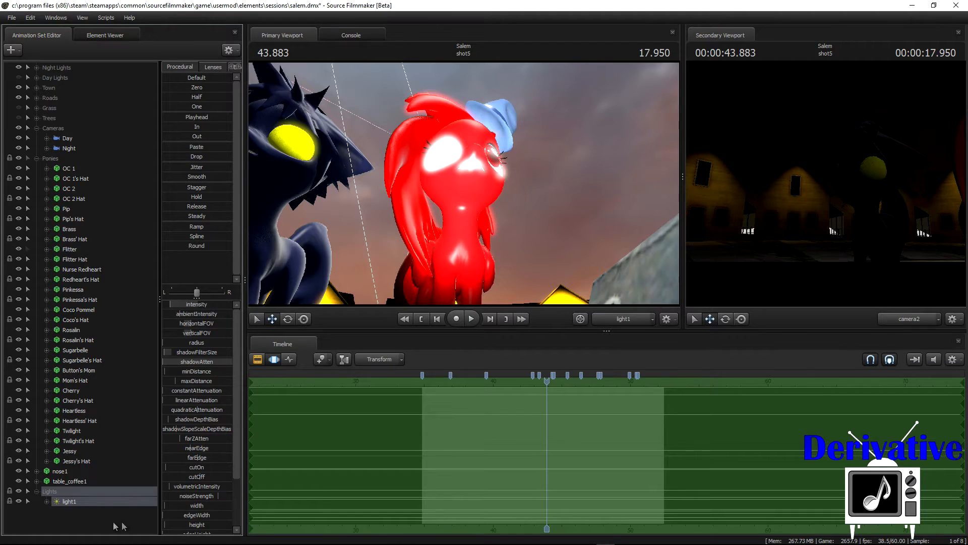
- Paste the copied light as light2 in the Lights group and view the scene through it
right_click(94, 516)
left_click(134, 469)
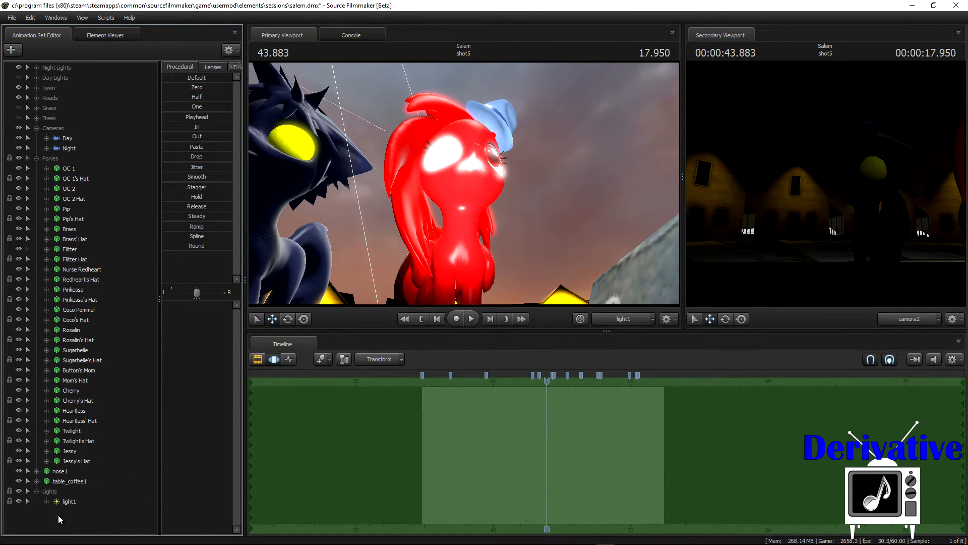
left_click_drag(55, 512, 296, 243)
left_click(69, 512)
left_click(477, 226)
- Aim light2 at the front of the blue pony and raise its intensity
left_click_drag(191, 308, 218, 308)
left_click_drag(467, 196, 487, 196)
key("a")
key("a")
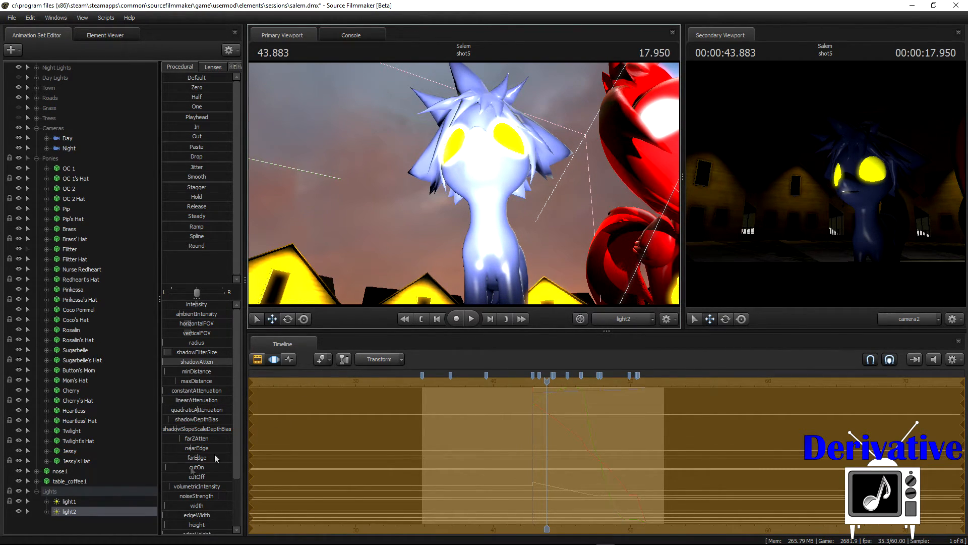
left_click_drag(206, 303, 229, 303)
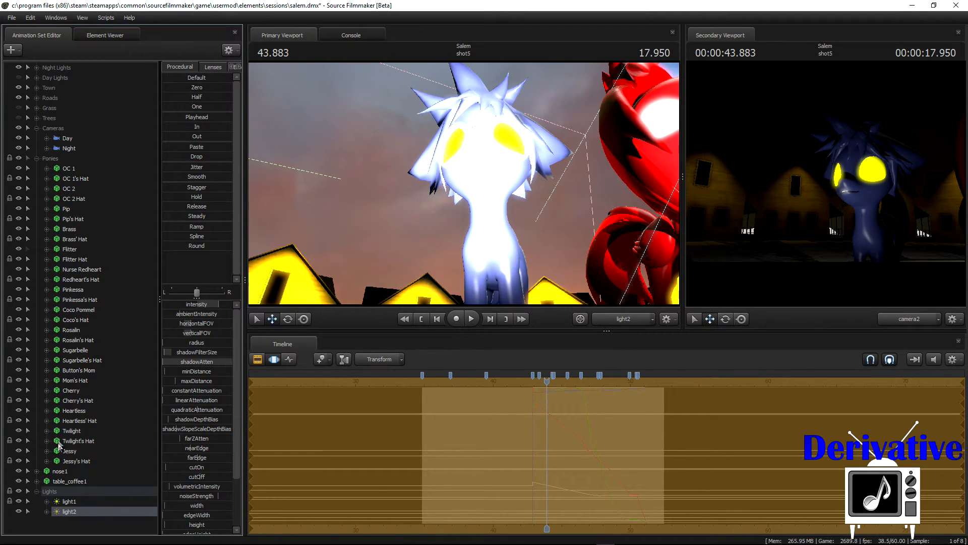
- Lock light2's transform to the rootTransform in the Body group of Heartless
left_click(47, 411)
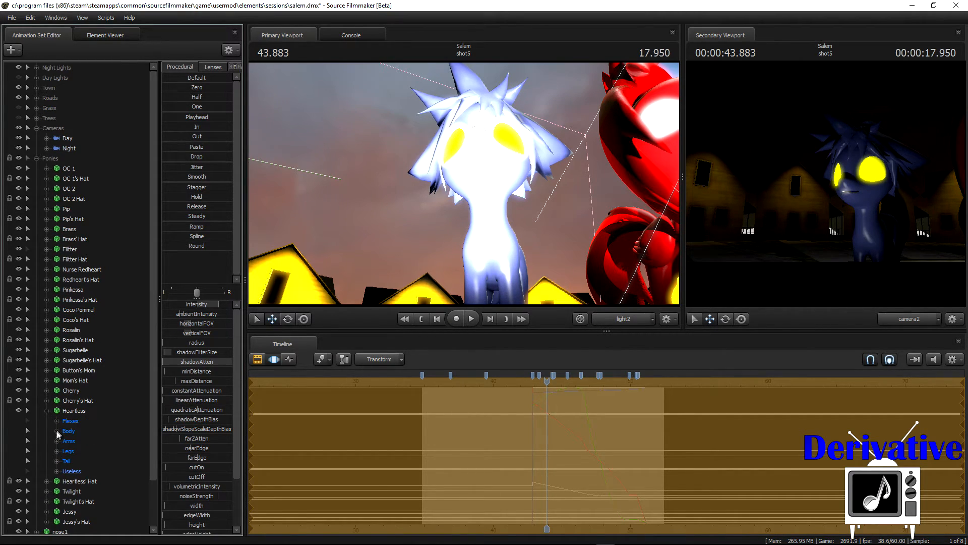
left_click(57, 431)
scroll(84, 521, "down", 4)
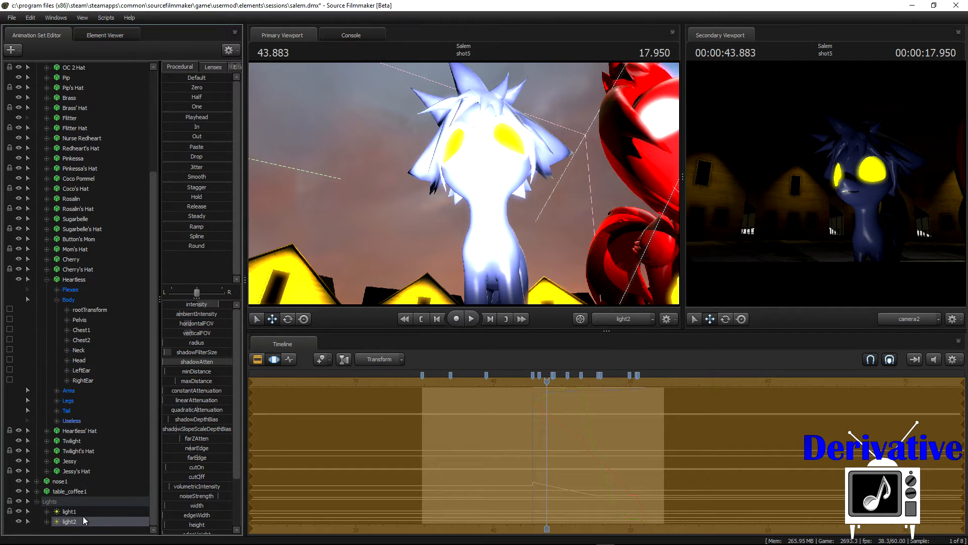
left_click(47, 521)
left_click_drag(153, 475, 151, 508)
left_click(57, 522)
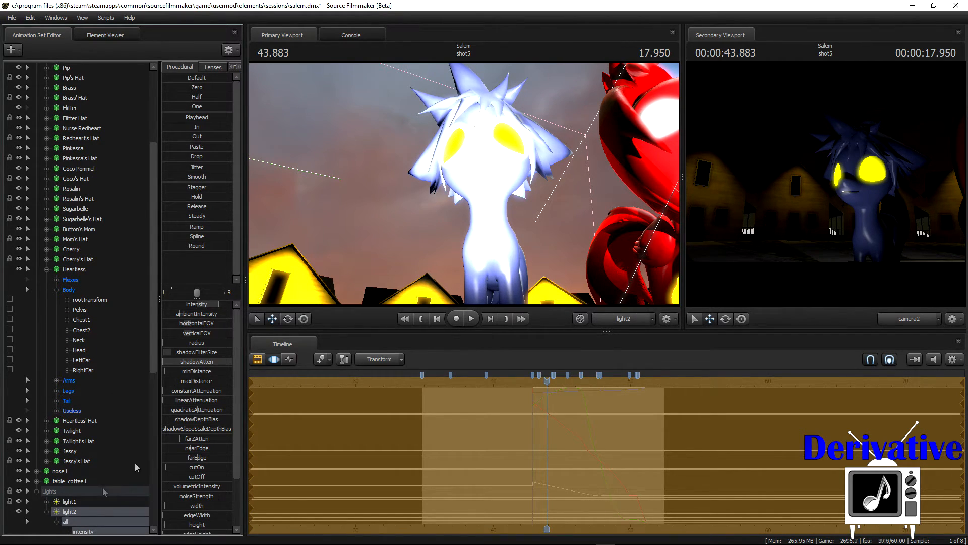
left_click_drag(156, 365, 149, 470)
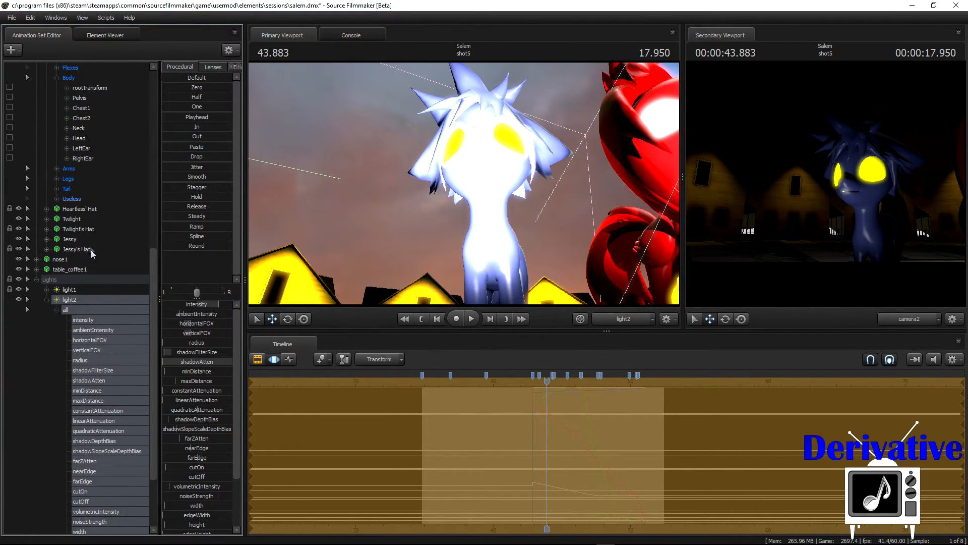
left_click(79, 90)
scroll(95, 532, "down", 3)
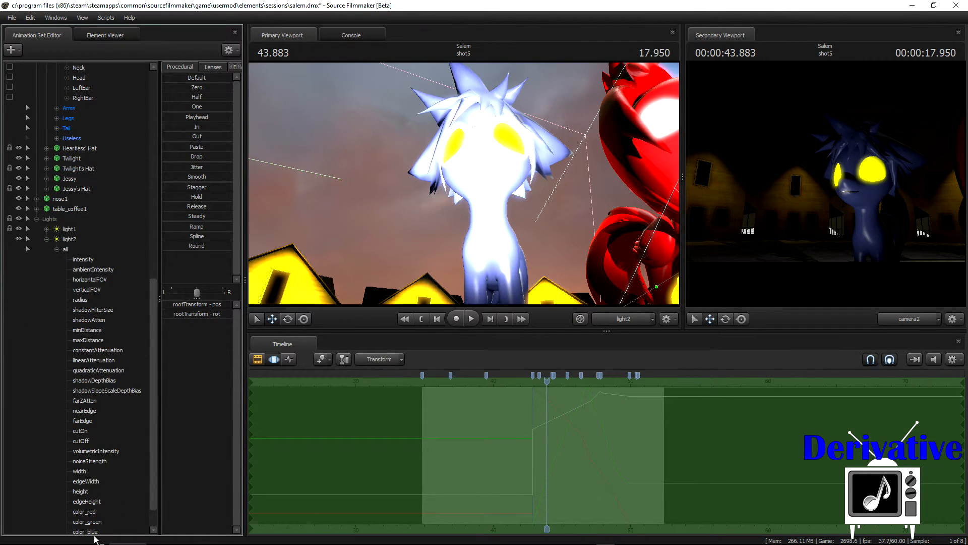
scroll(43, 166, "up", 10)
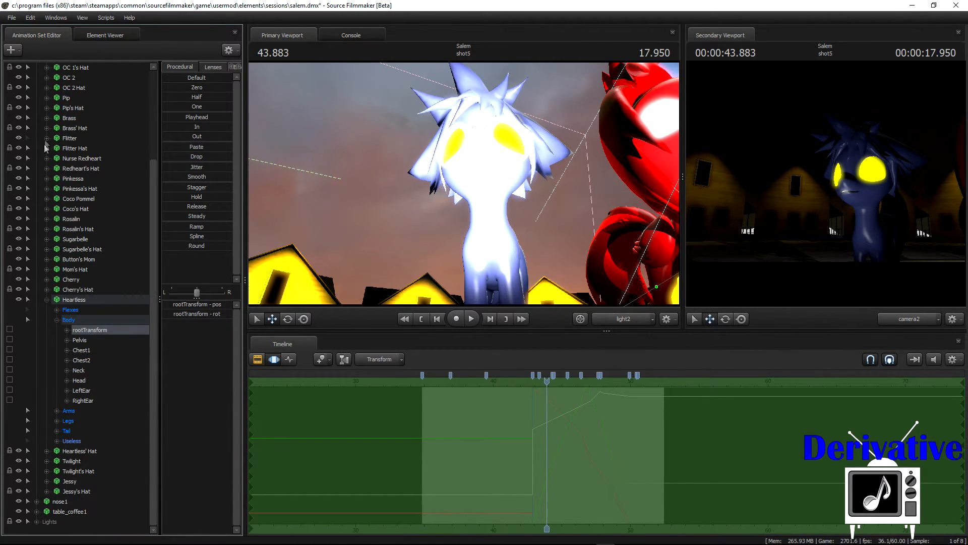
- Collapse the Heartless, Ponies and light2 entries, leaving both lights listed under Lights
left_click(42, 299)
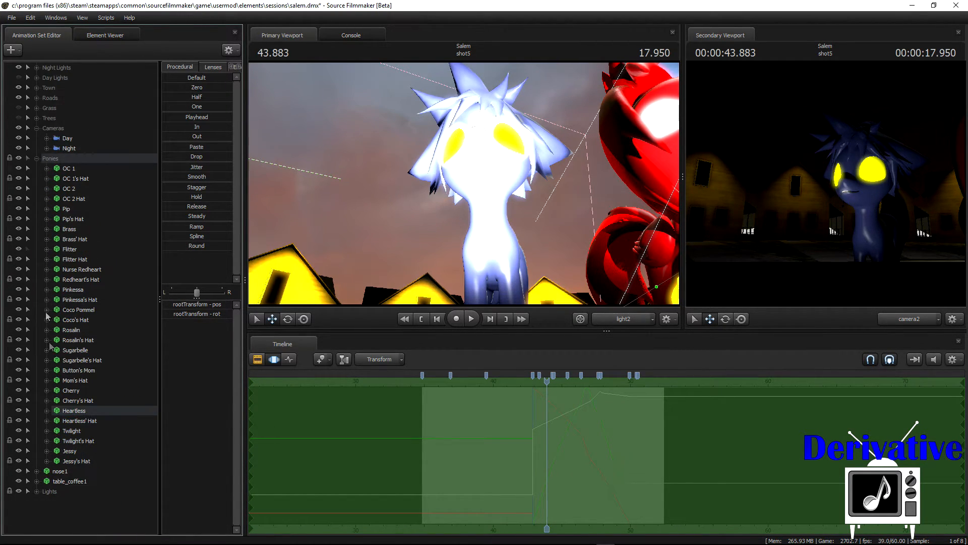
left_click(37, 158)
left_click(37, 188)
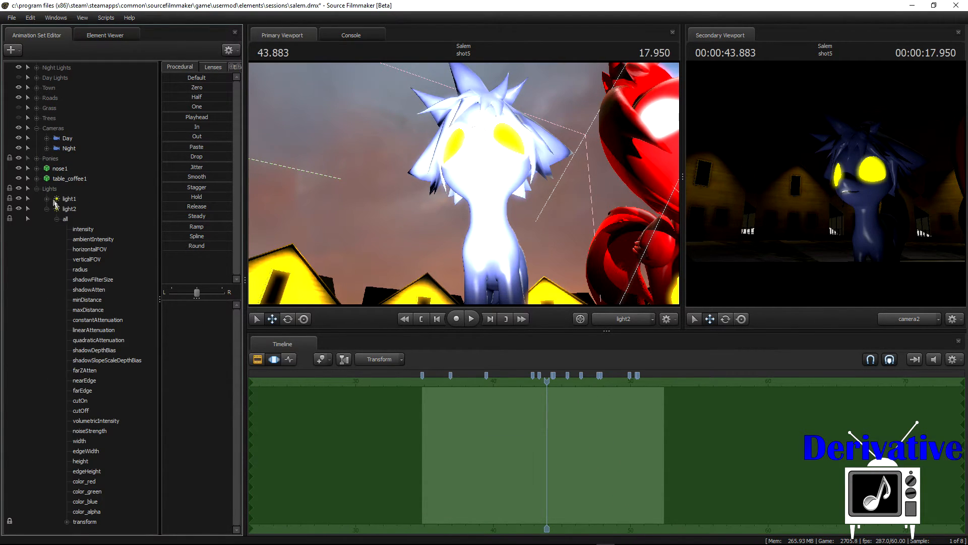
left_click(64, 217)
left_click(46, 210)
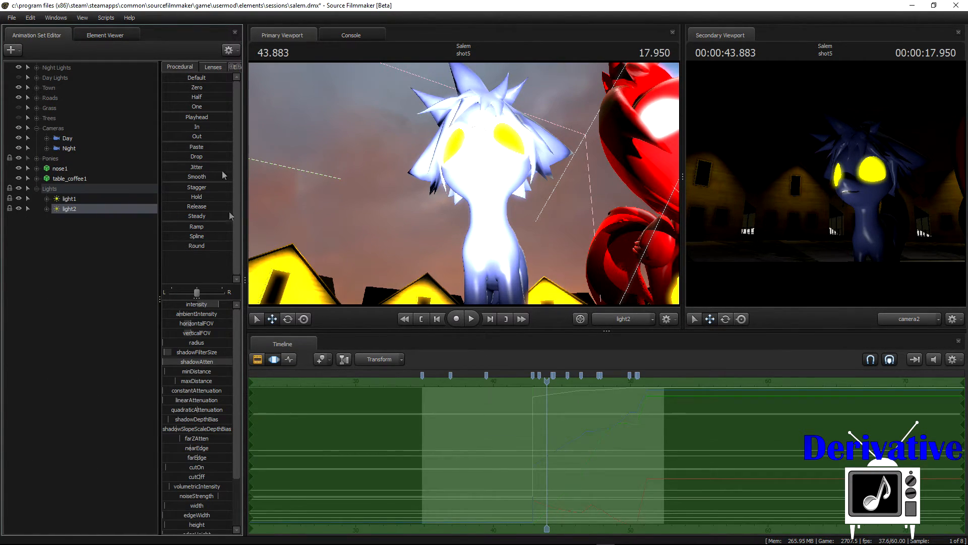
- Apply the Playhead preset to light2 at 43.883, deselect it and collapse the Lights group
key("F3")
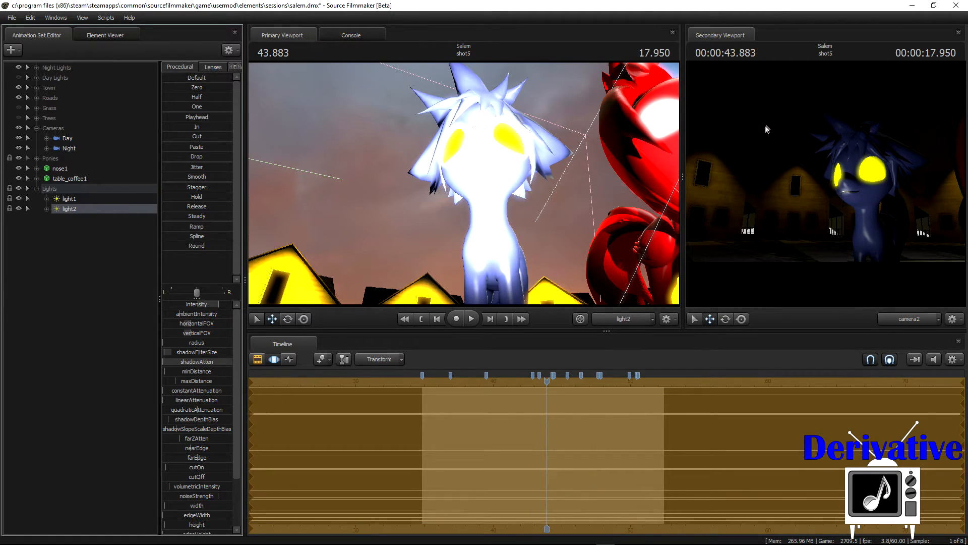
key("Return")
left_click(108, 277)
left_click(36, 189)
- Switch the primary viewport to camera2 and play shot5 from 42.116 to 47.650 to check the lighting on both ponies
scroll(563, 412, "down", 1)
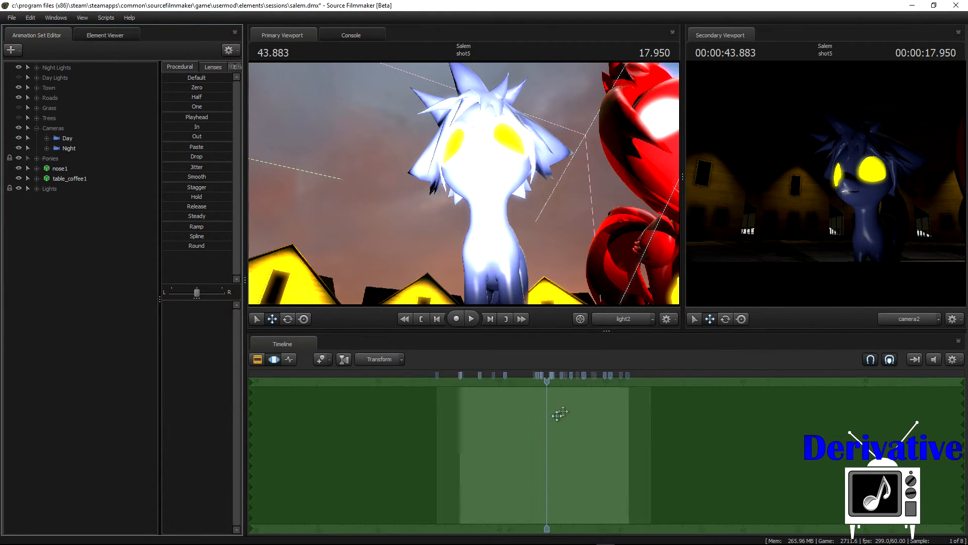
left_click_drag(543, 379, 539, 381)
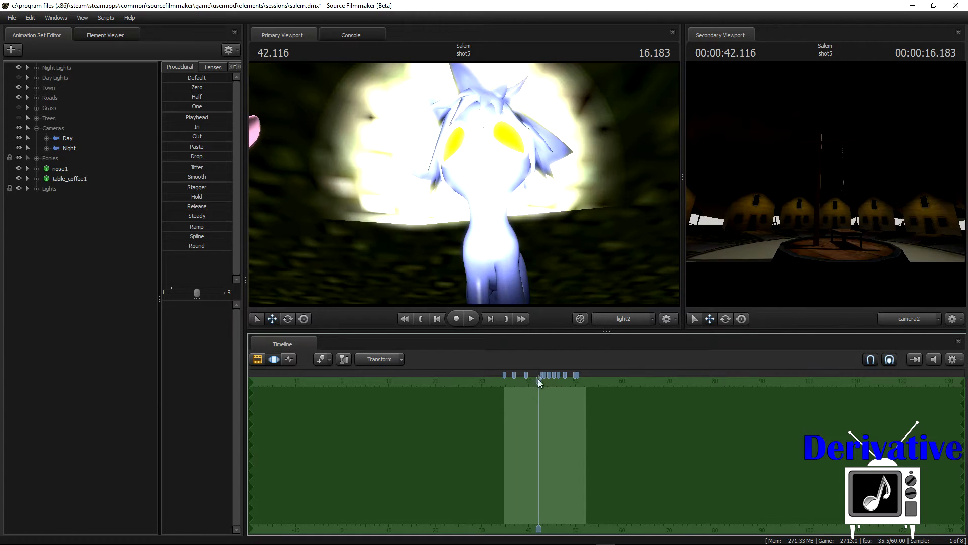
left_click(630, 319)
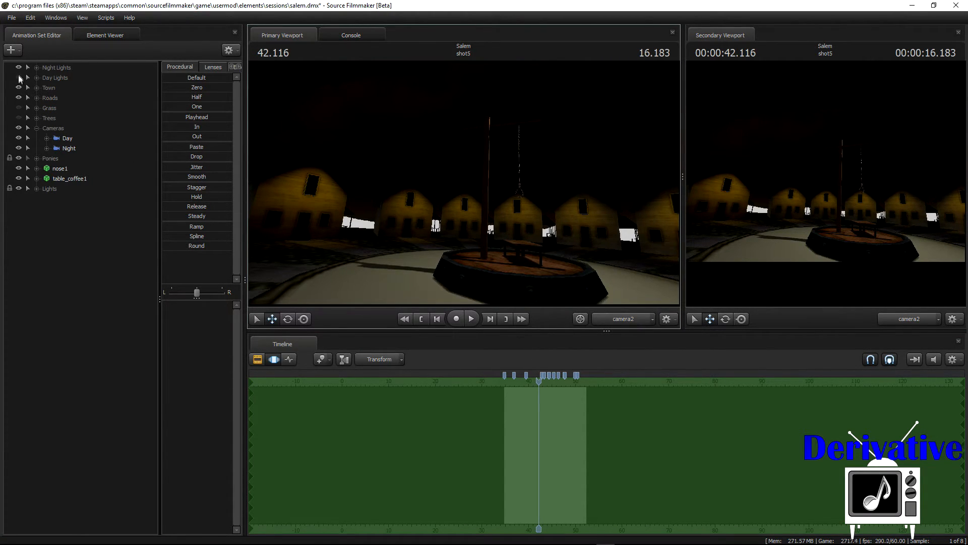
left_click(473, 318)
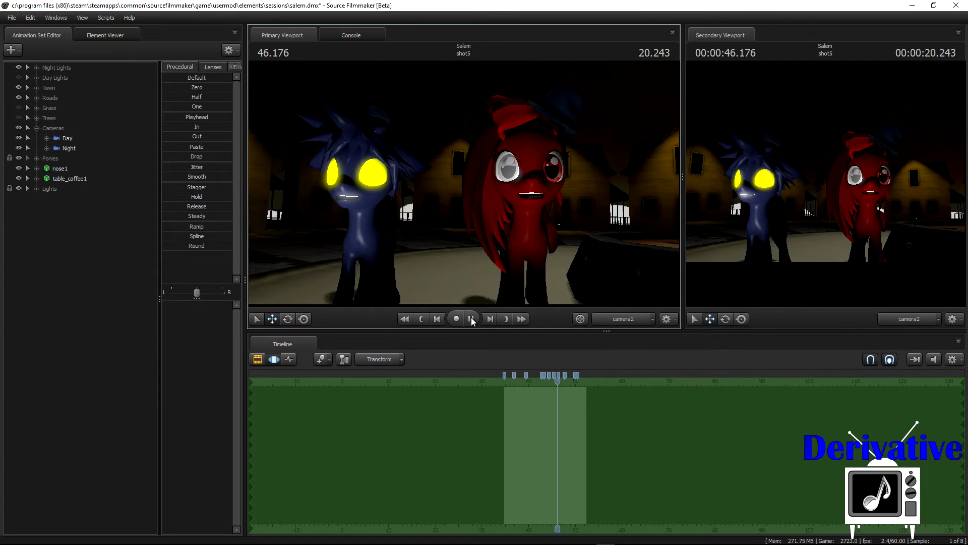
left_click(472, 319)
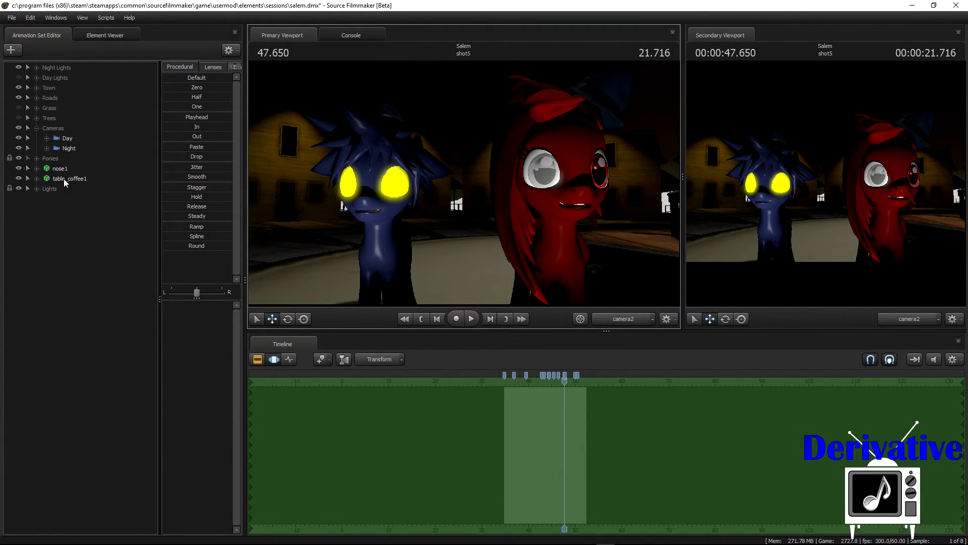
- Lower the intensity of light2 and deselect it
left_click(37, 189)
left_click(63, 210)
left_click_drag(224, 306, 215, 306)
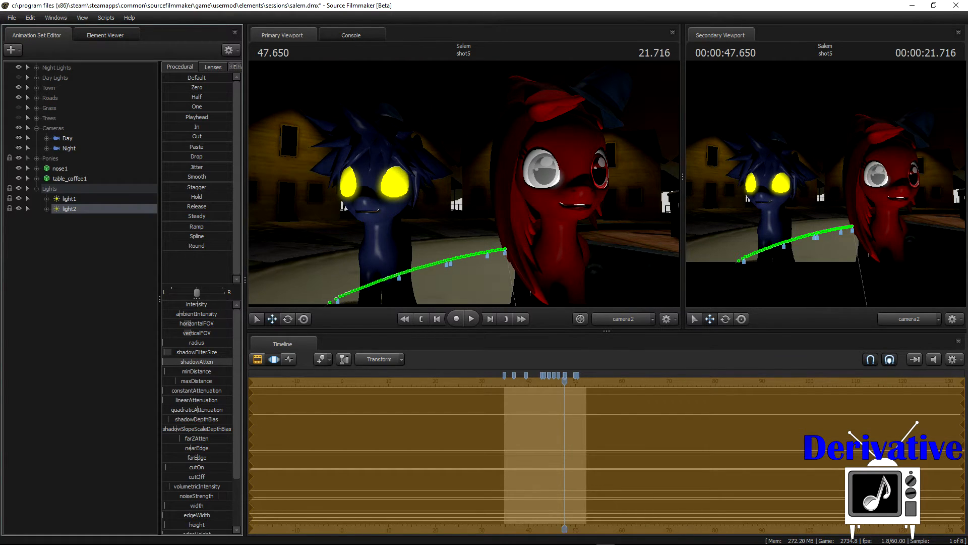
left_click(98, 282)
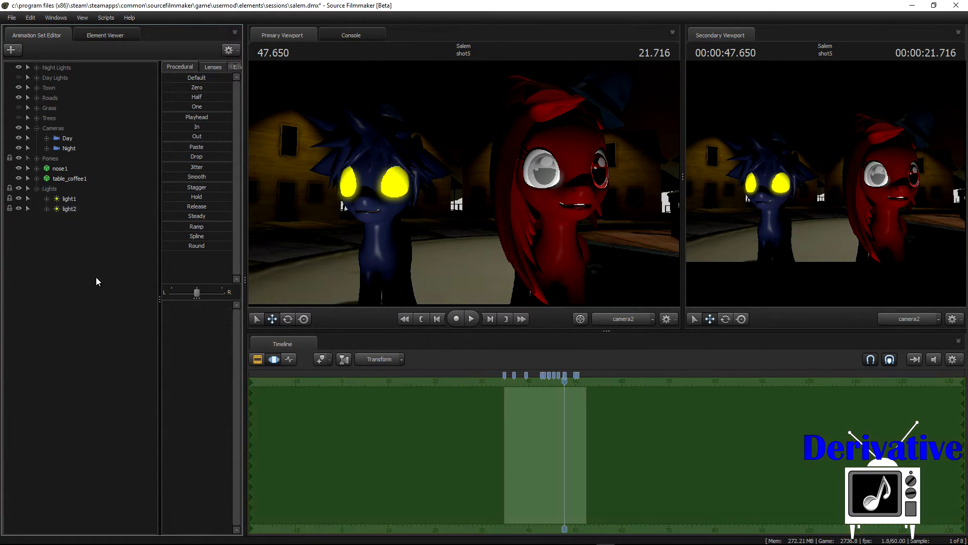
- Play shot5 from 47.650 to 51.883 to check the lighting on both ponies' faces
left_click(472, 319)
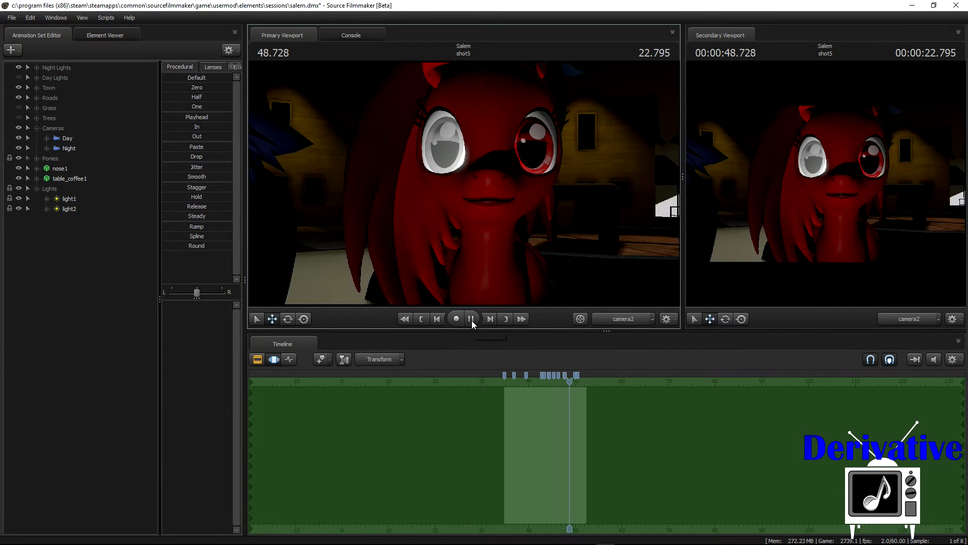
left_click(471, 320)
left_click(471, 320)
left_click(471, 319)
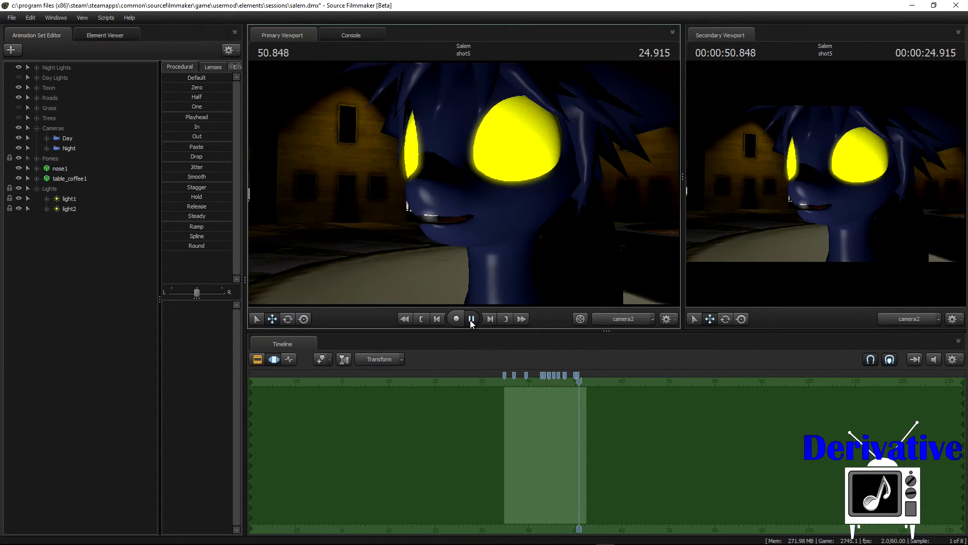
left_click(470, 320)
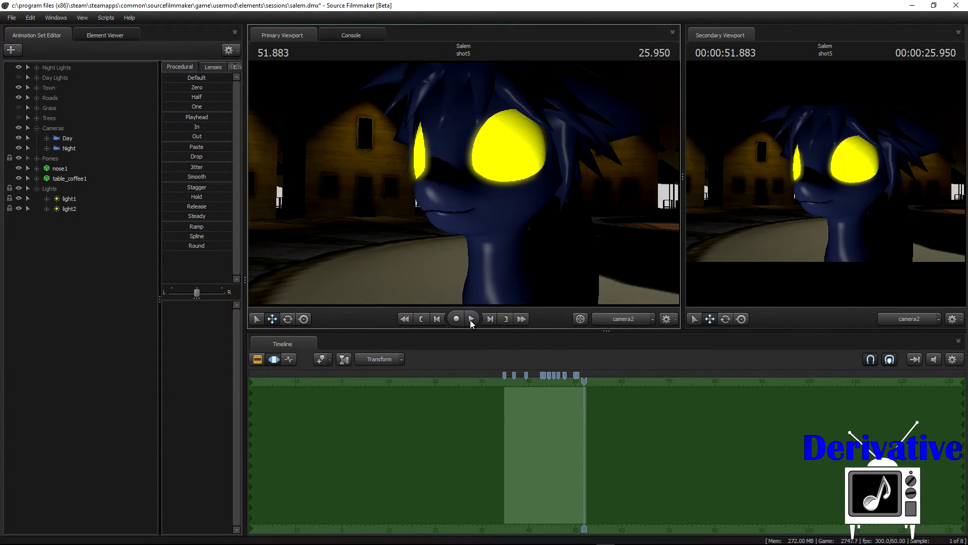
- Save the Salem session, check the recording in the Elgato Game Capture window, and return to the session
key("ctrl+s")
mouse_move(533, 544)
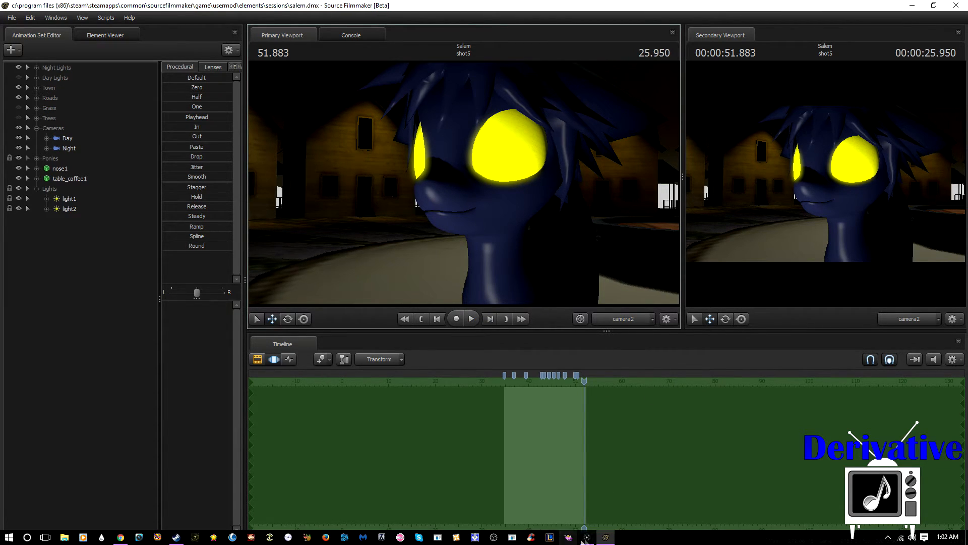
left_click(588, 540)
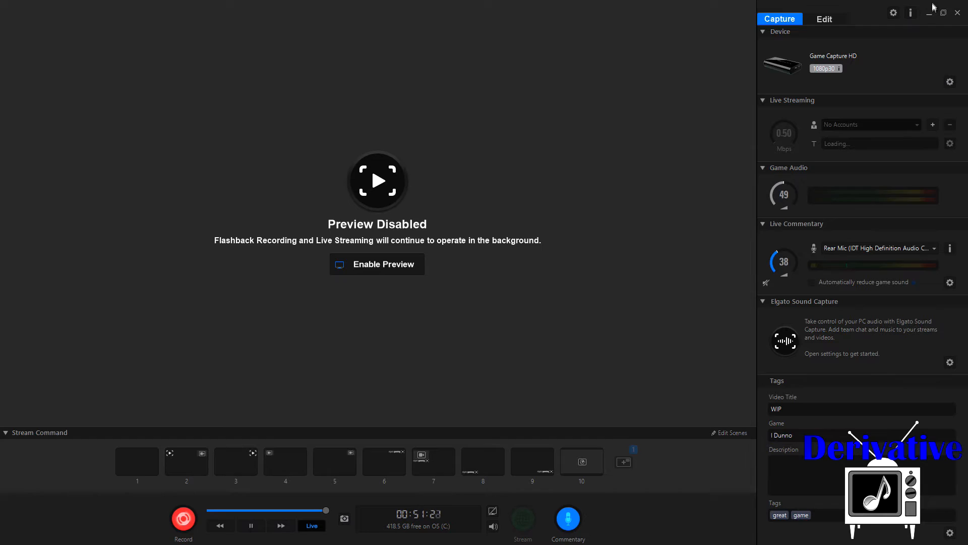
left_click(929, 12)
key("ctrl+s")
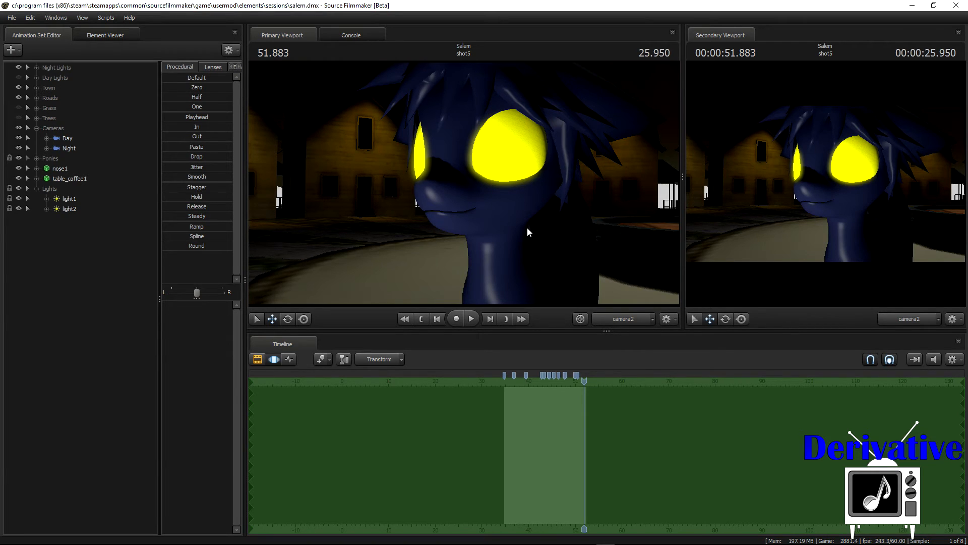
- Save the Salem session again and switch to the Elgato Game Capture window
left_click(529, 231)
key("ctrl")
key("ctrl+s")
left_click(585, 537)
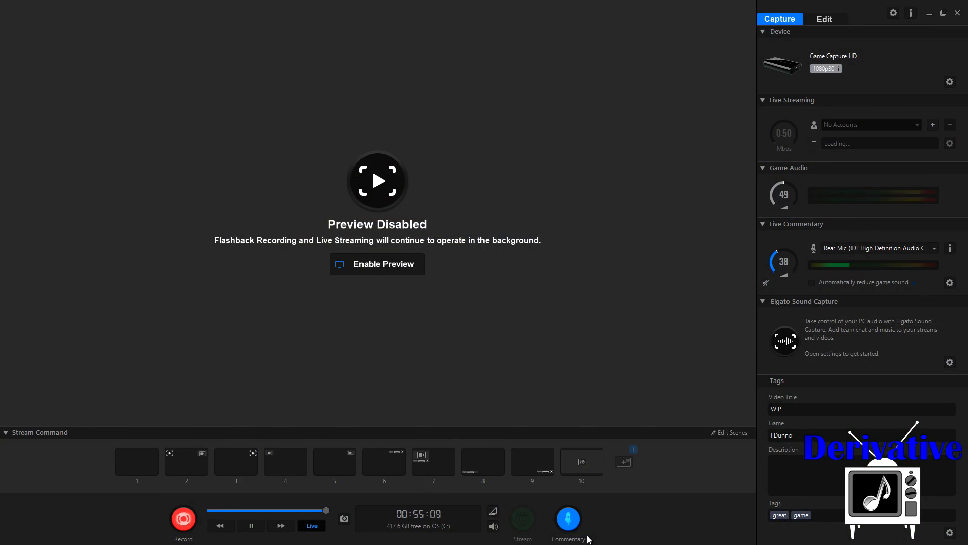